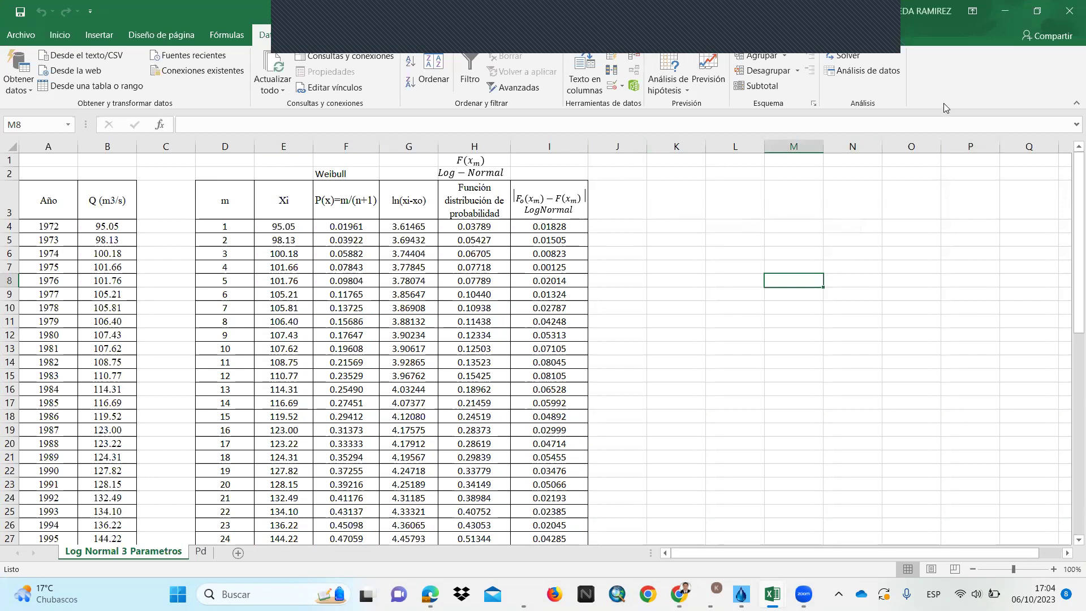
- Switch to the Analisis de datos estadisticos workbook and review its probability distribution sheets, from ppmax-Dist-Normal through PPmáx-Probabale-Log Pearson
click(623, 242)
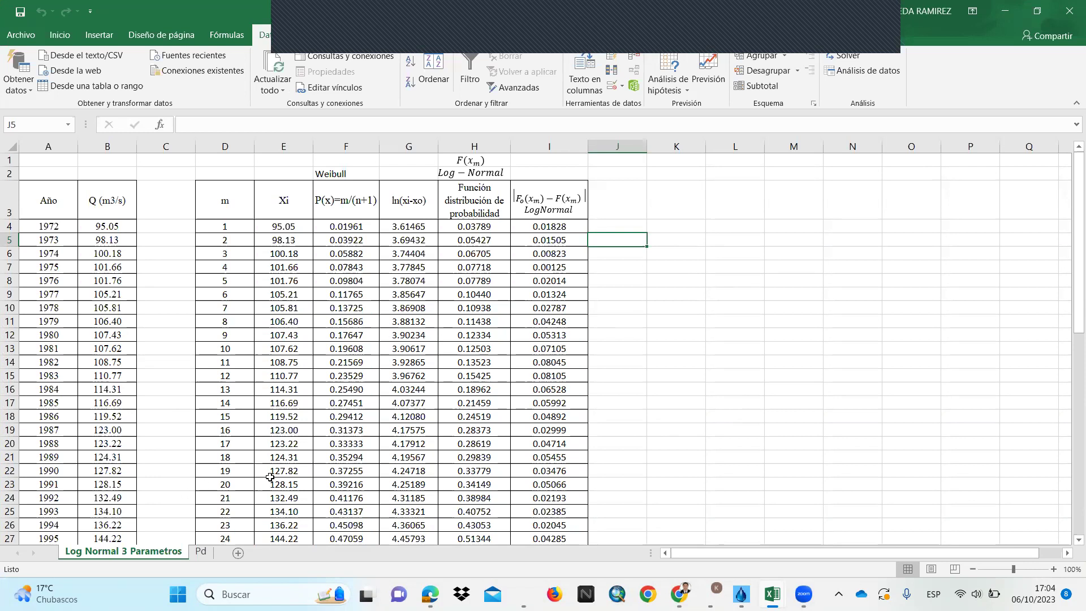
click(772, 594)
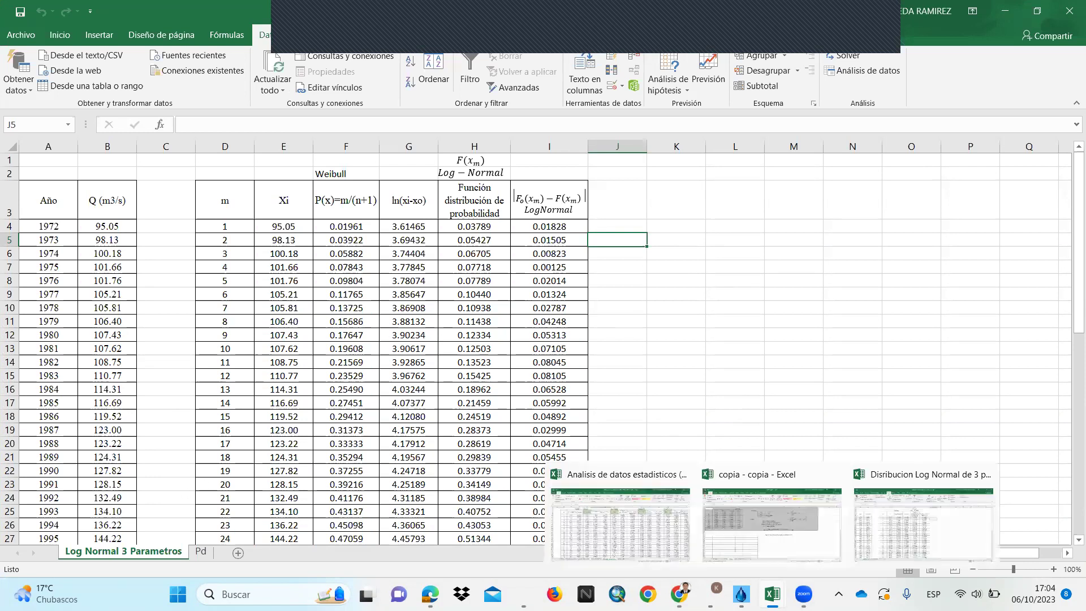
click(643, 530)
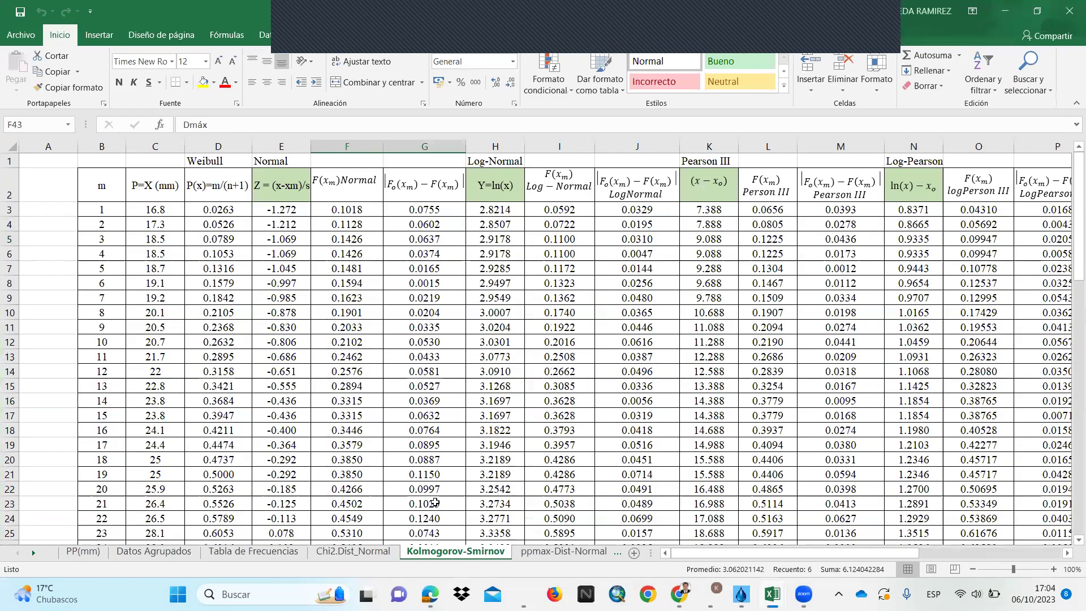
click(545, 552)
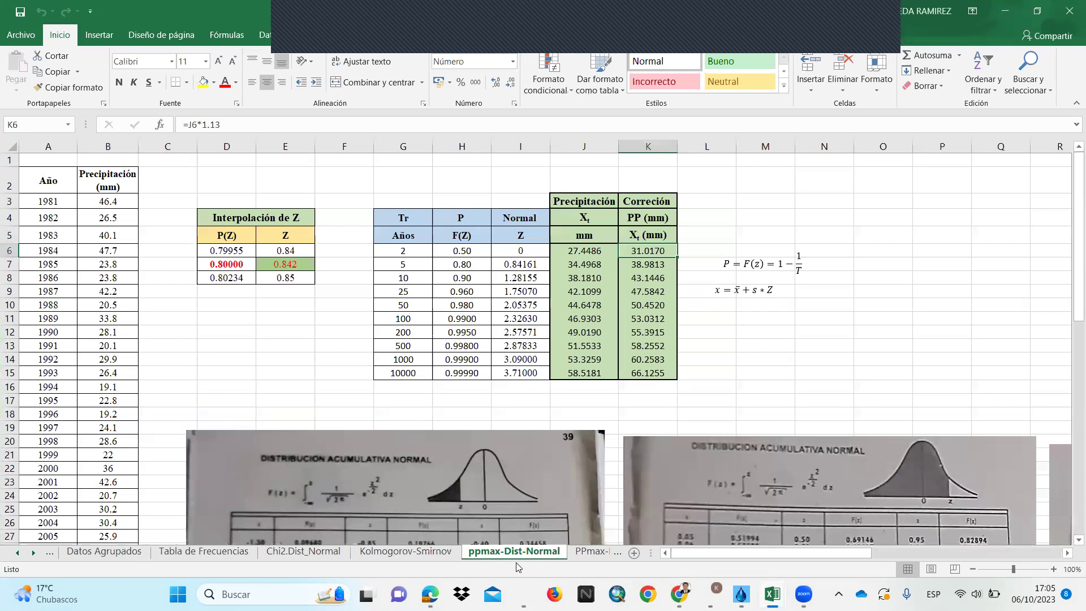
click(591, 552)
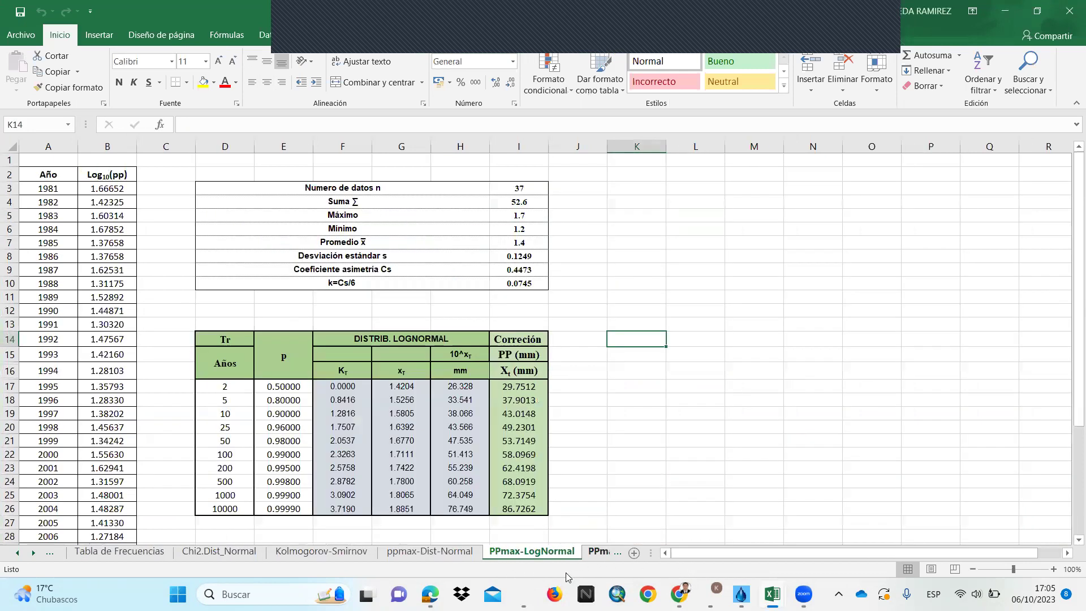
click(598, 552)
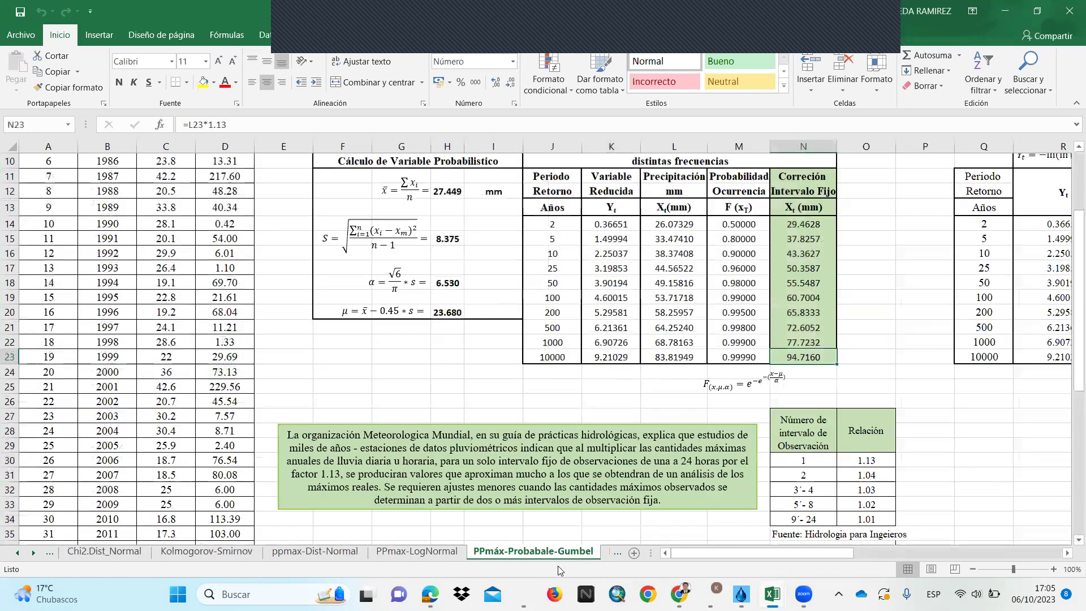
click(606, 553)
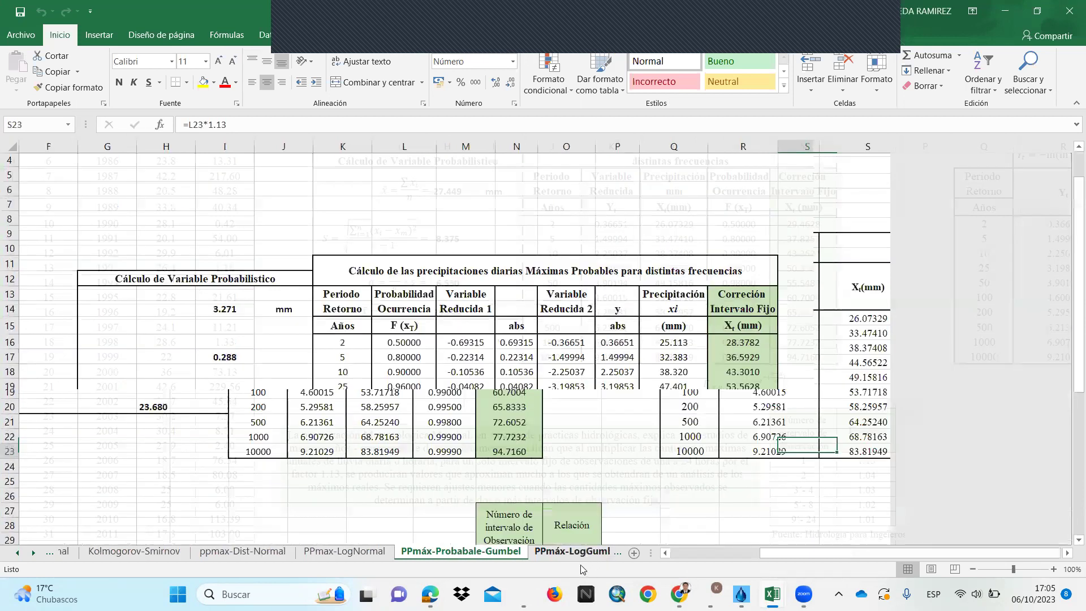
click(611, 554)
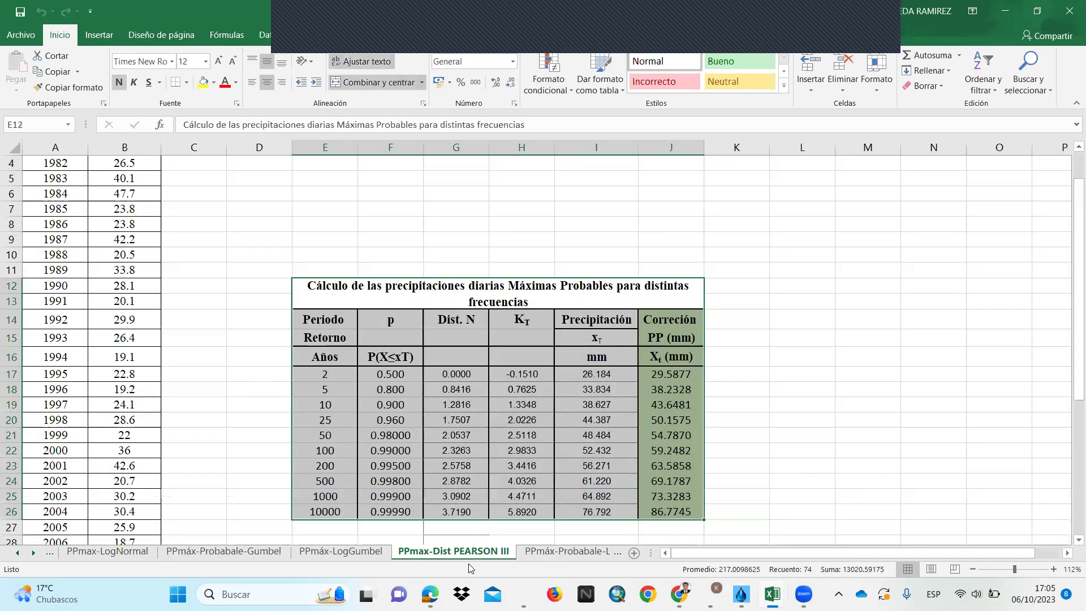
click(551, 554)
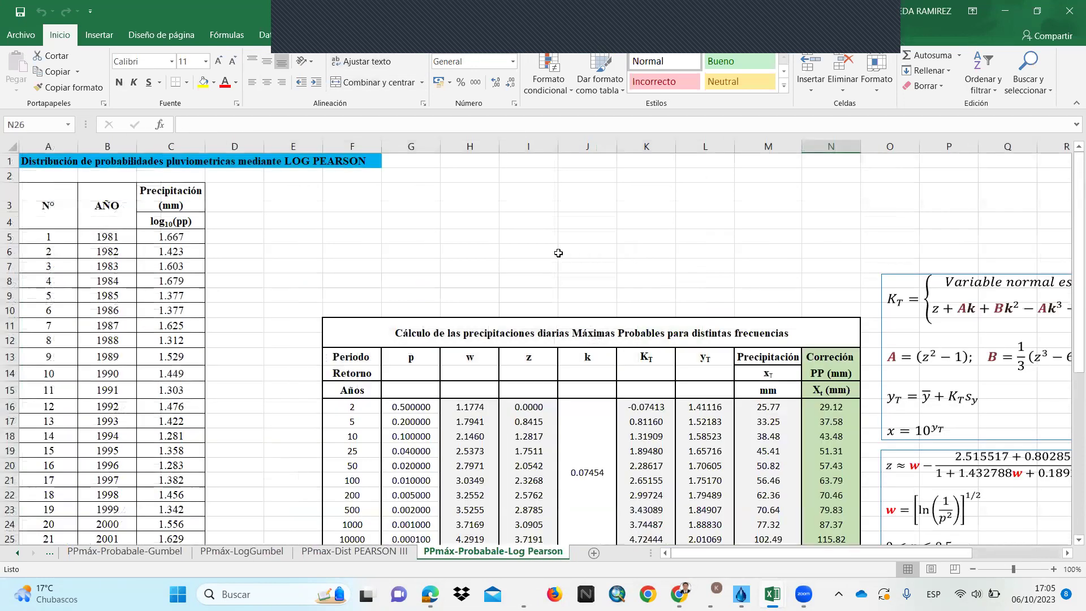
mouse_move(778, 590)
click(270, 352)
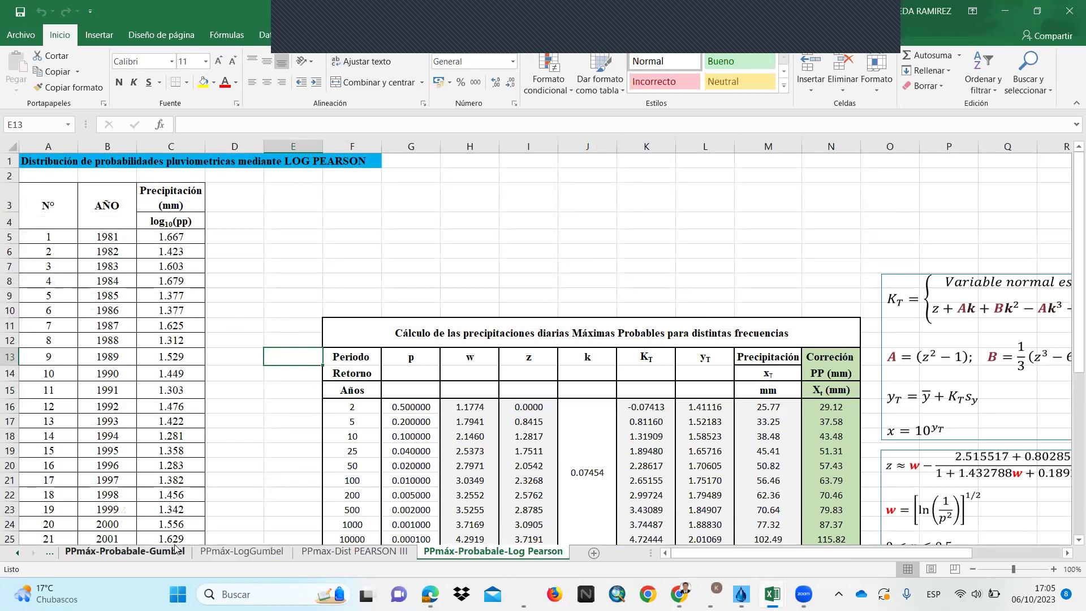
- Return to the Kolmogorov-Smirnov sheet and examine the Dmáx, hypothesis and best-fit rows for every distribution
click(62, 558)
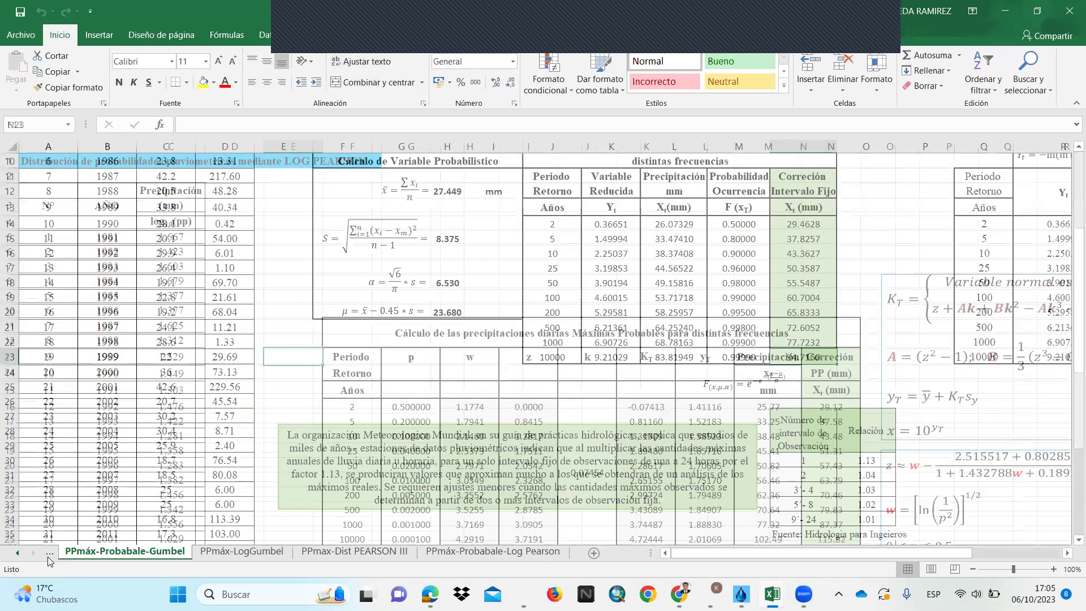
click(50, 555)
click(52, 555)
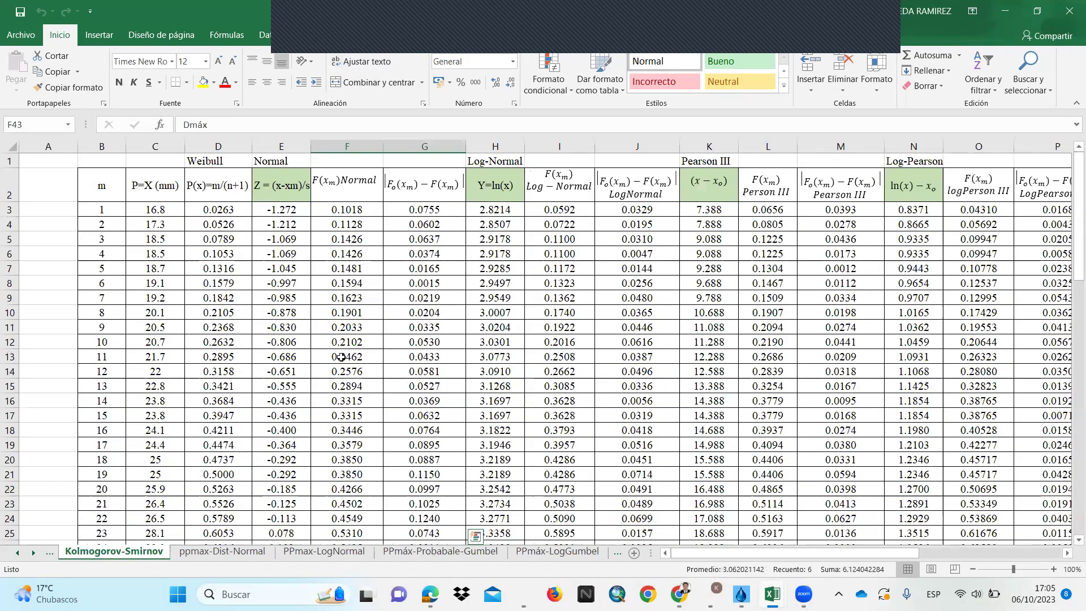
scroll(341, 357, down, 6)
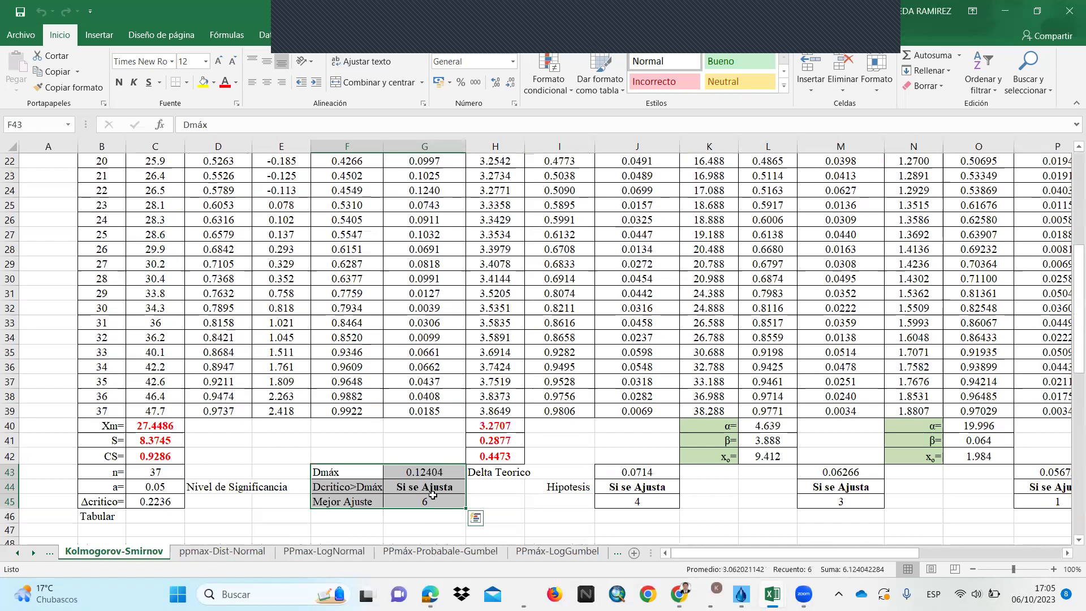
scroll(433, 495, up, 7)
scroll(624, 352, down, 4)
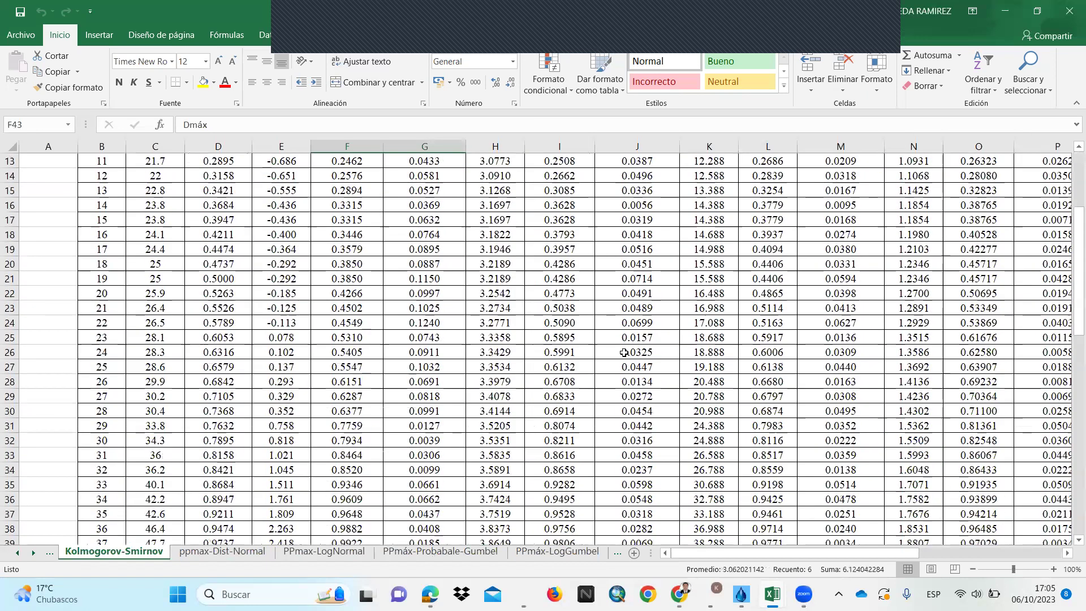
scroll(624, 352, down, 4)
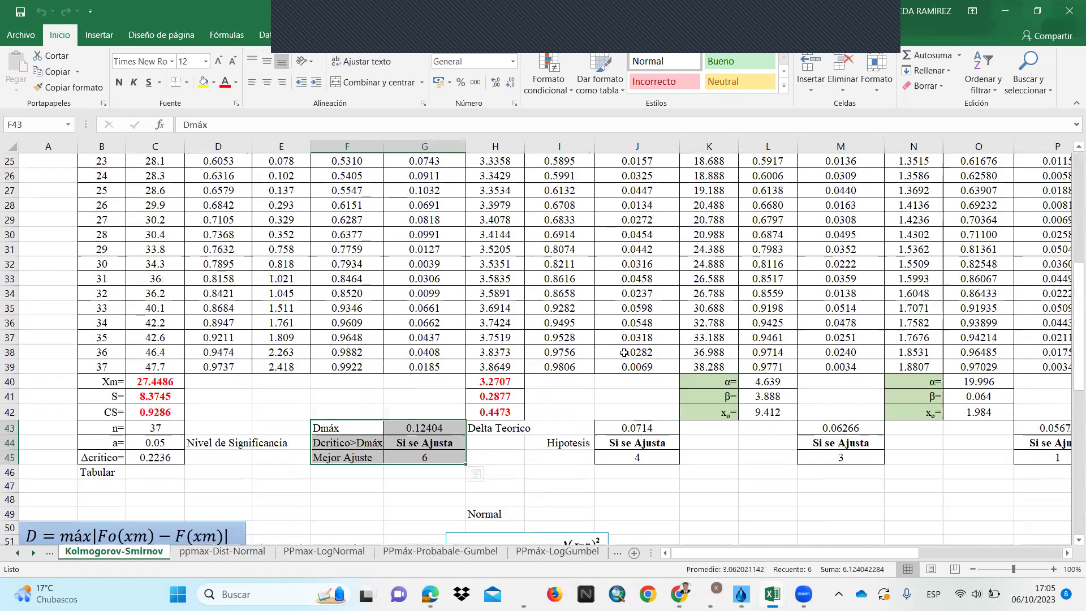
click(402, 486)
drag(678, 553, 837, 503)
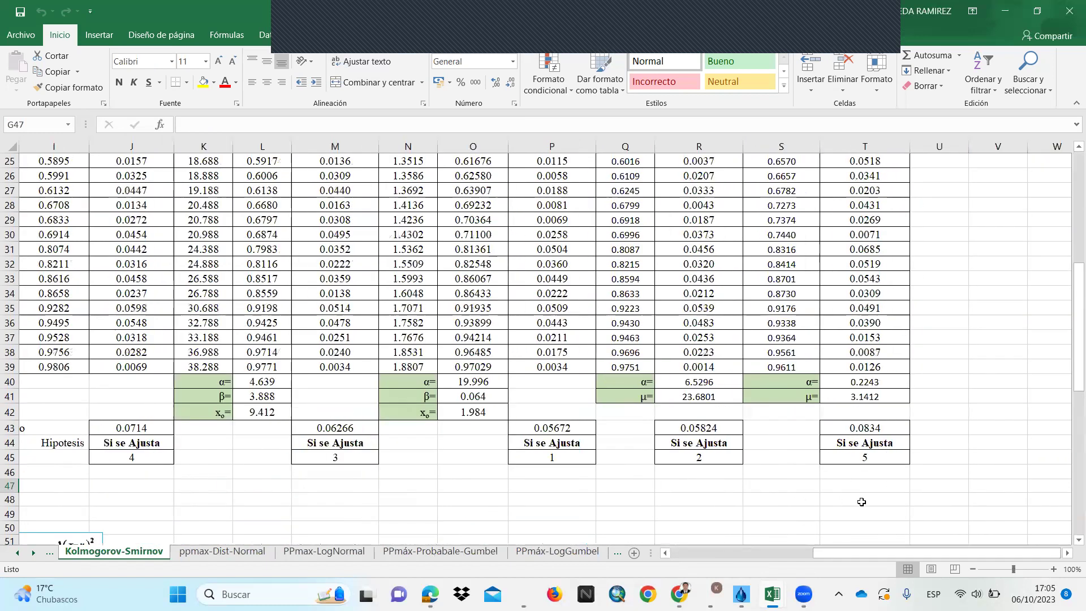
scroll(546, 481, up, 1)
scroll(1068, 123, up, 6)
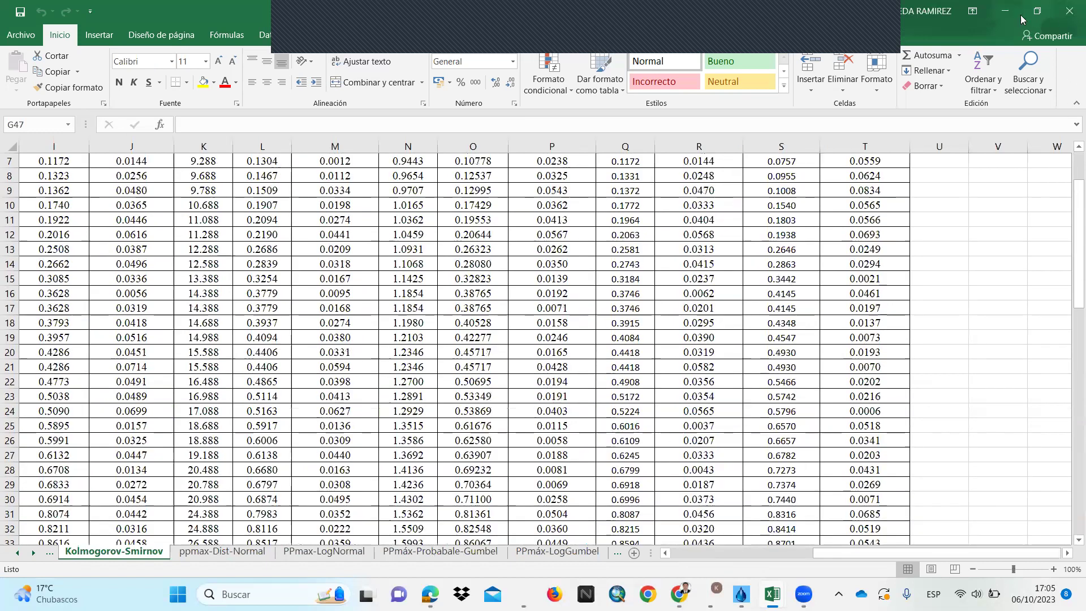
- Switch back to the Log Normal 3 Parametros sheet and review the annual Q (m3/s) series in B4:B53
key(alt+Tab)
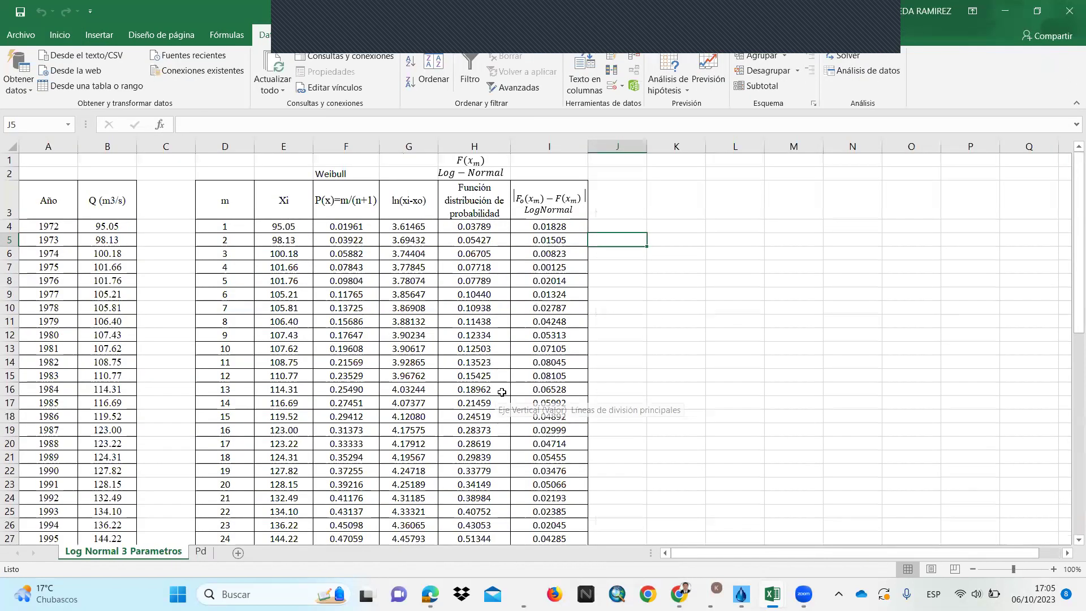
click(151, 417)
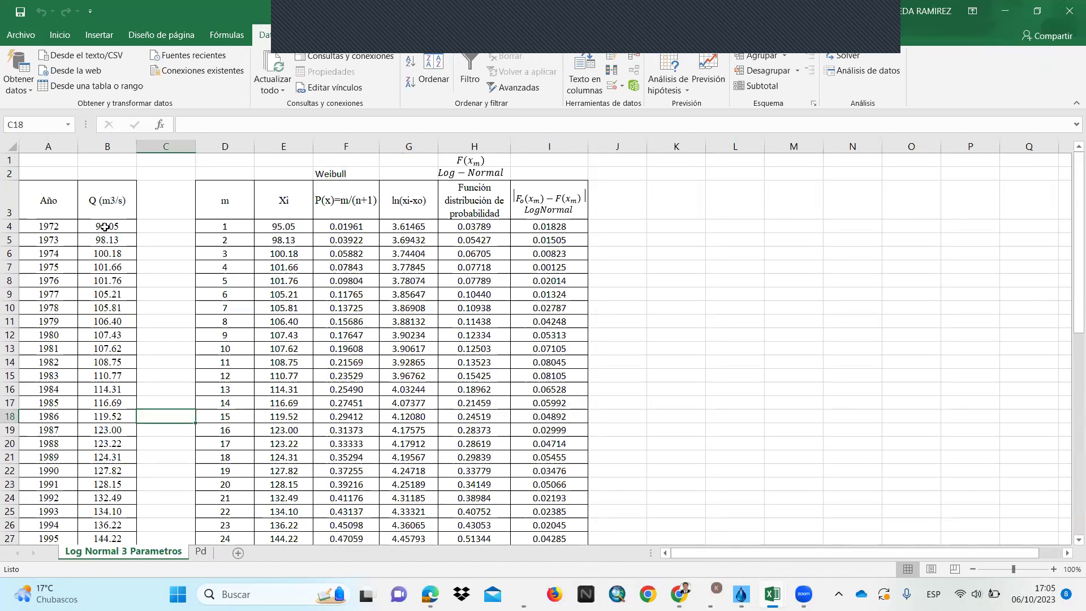
drag(105, 226, 105, 517)
scroll(87, 416, up, 8)
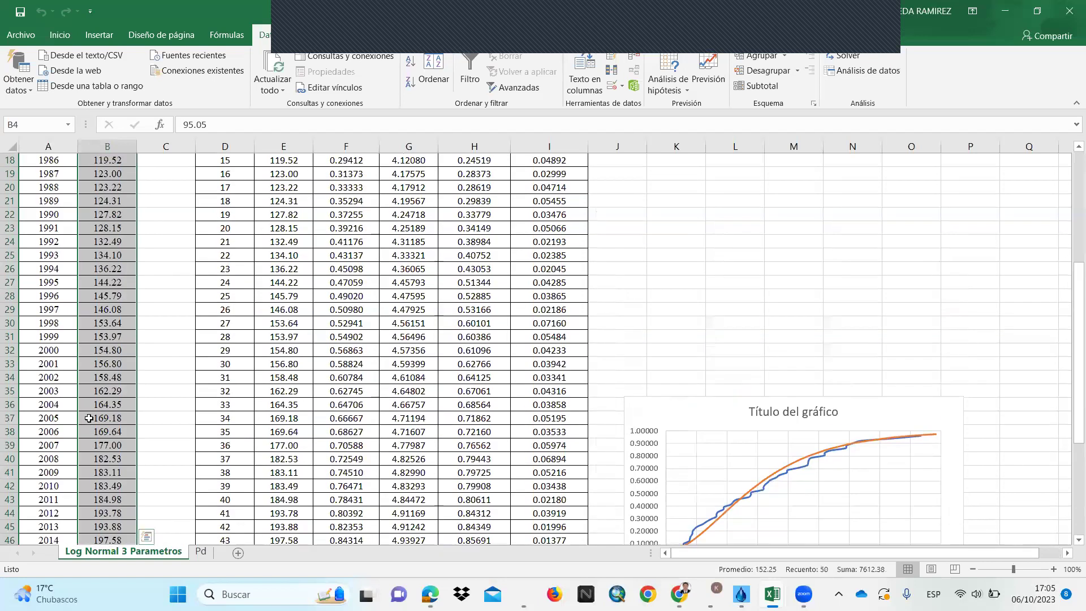
scroll(78, 323, up, 1)
scroll(61, 253, down, 12)
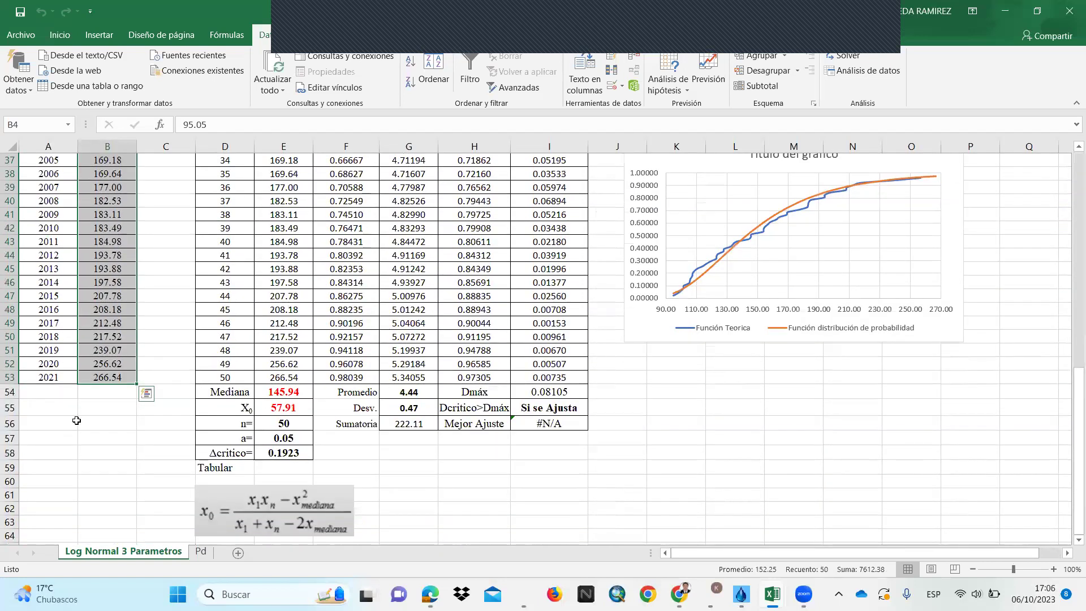
click(83, 434)
scroll(86, 419, up, 8)
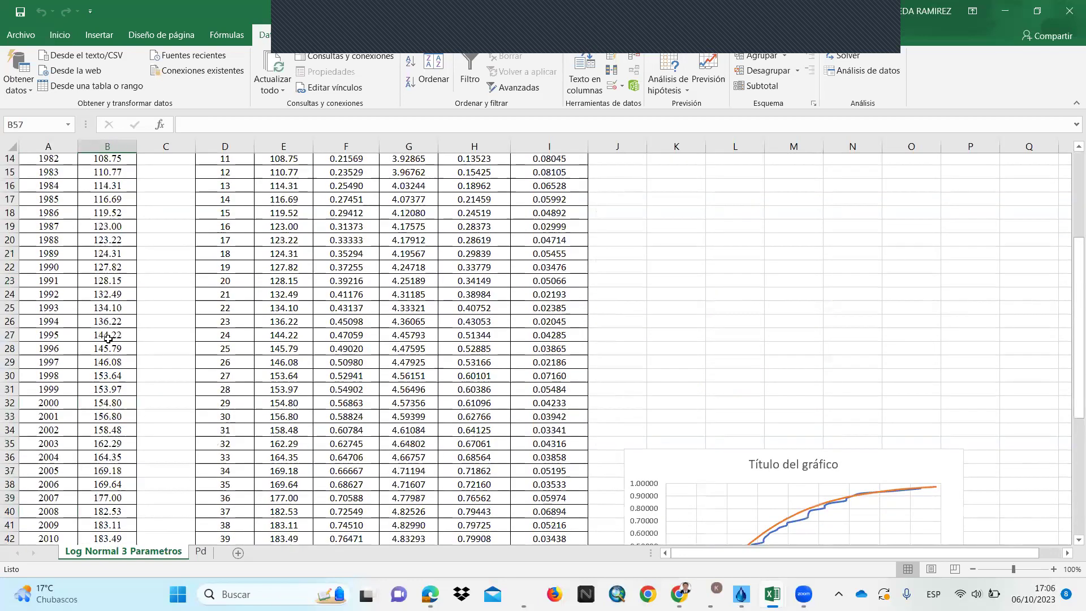
scroll(108, 336, up, 2)
scroll(110, 332, up, 3)
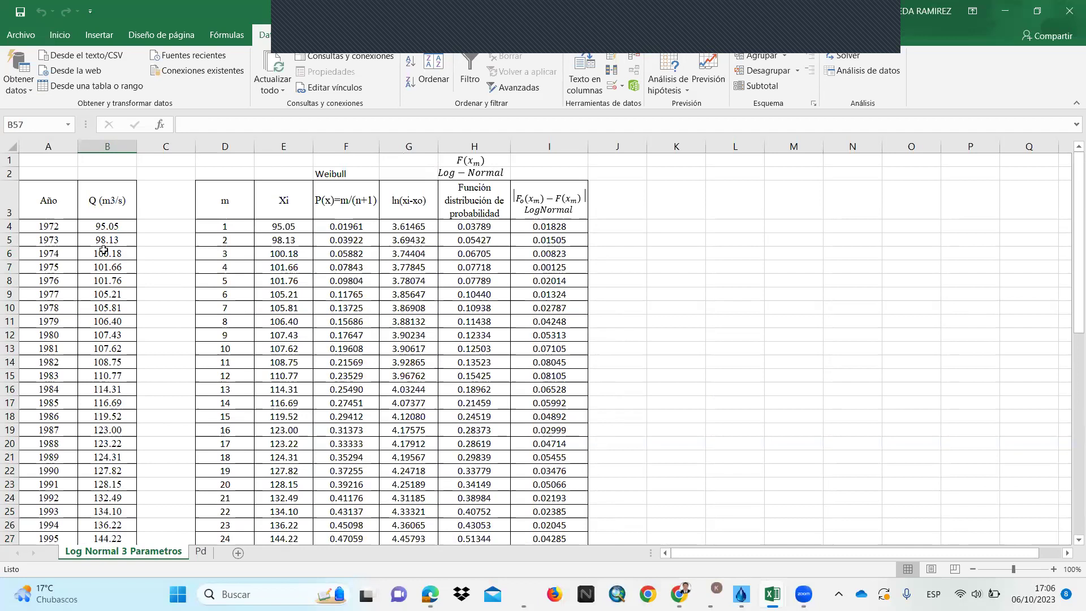
- Try to sort the Q (m3/s) values in B4:B53, continuing with the current selection only
drag(100, 227, 97, 512)
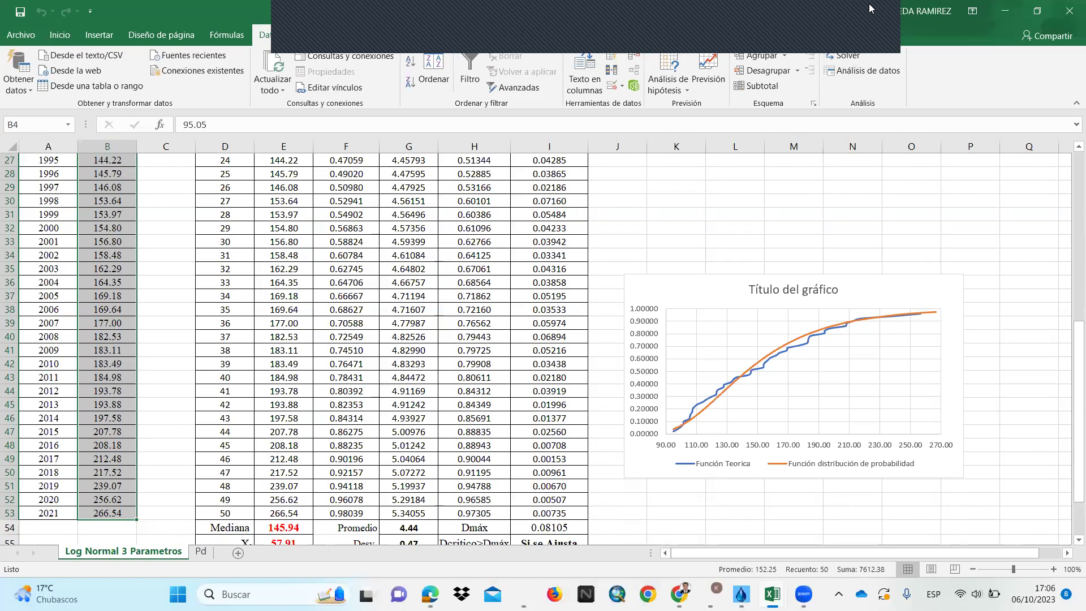
click(779, 71)
click(59, 34)
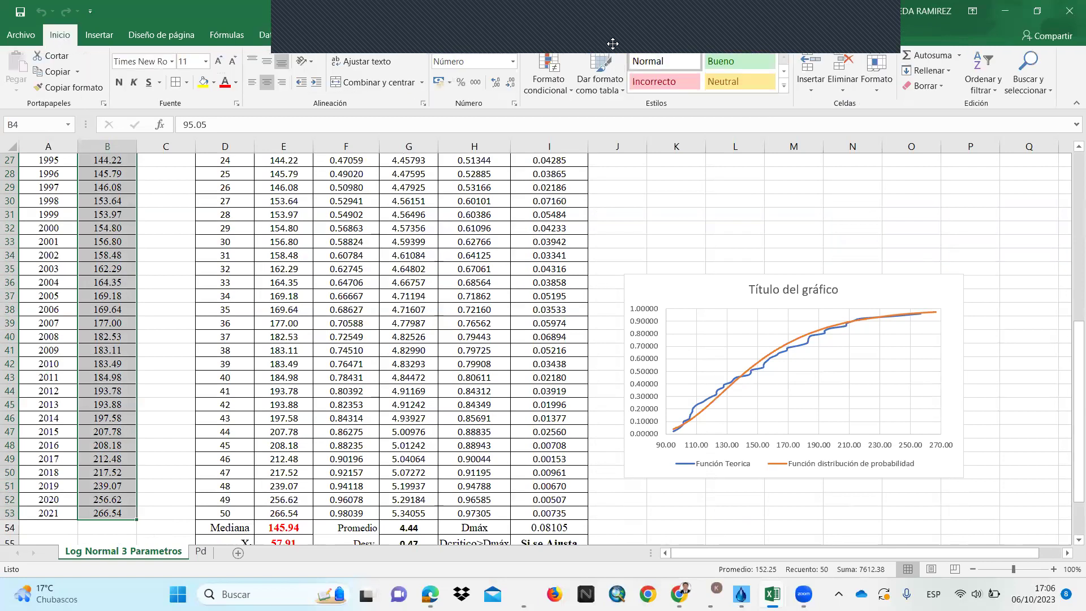
click(977, 71)
click(1013, 106)
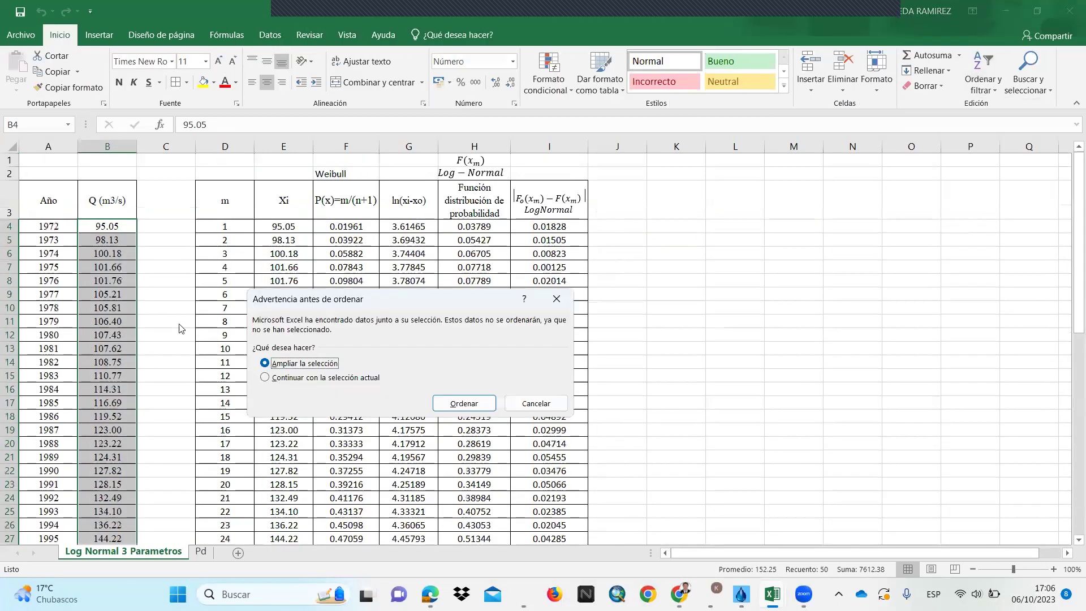
click(288, 378)
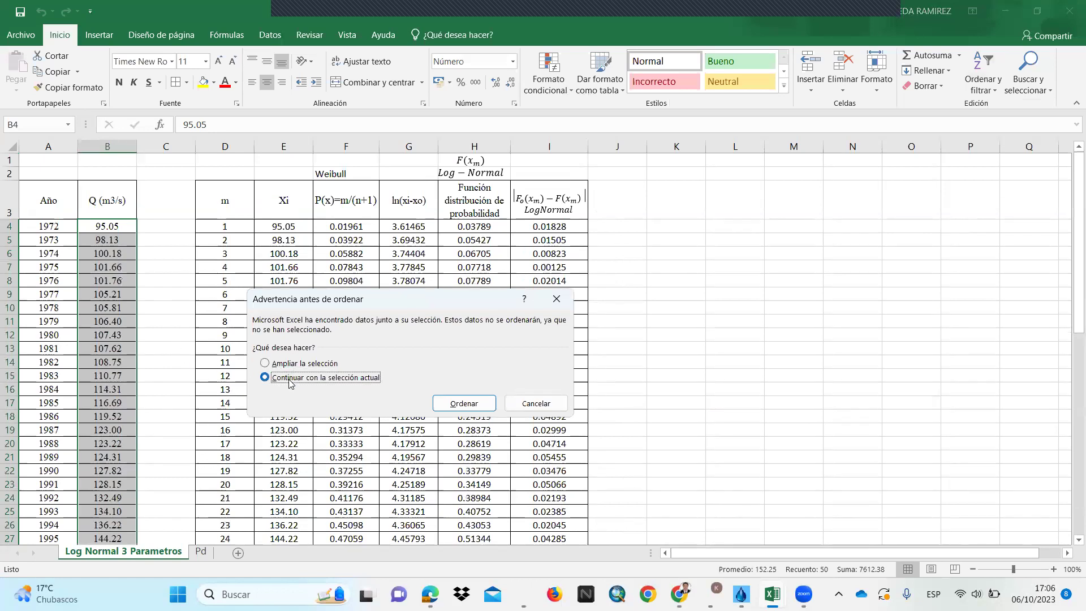
click(535, 403)
click(187, 307)
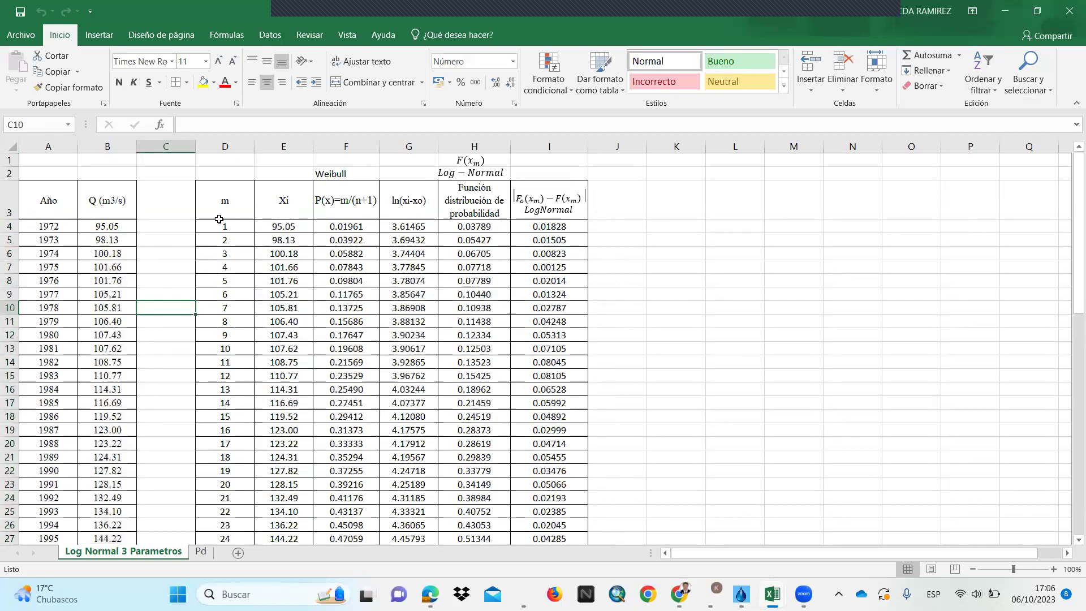
- Fill the header cells D3:I3 of the calculation table with a light green theme color
drag(202, 212, 545, 211)
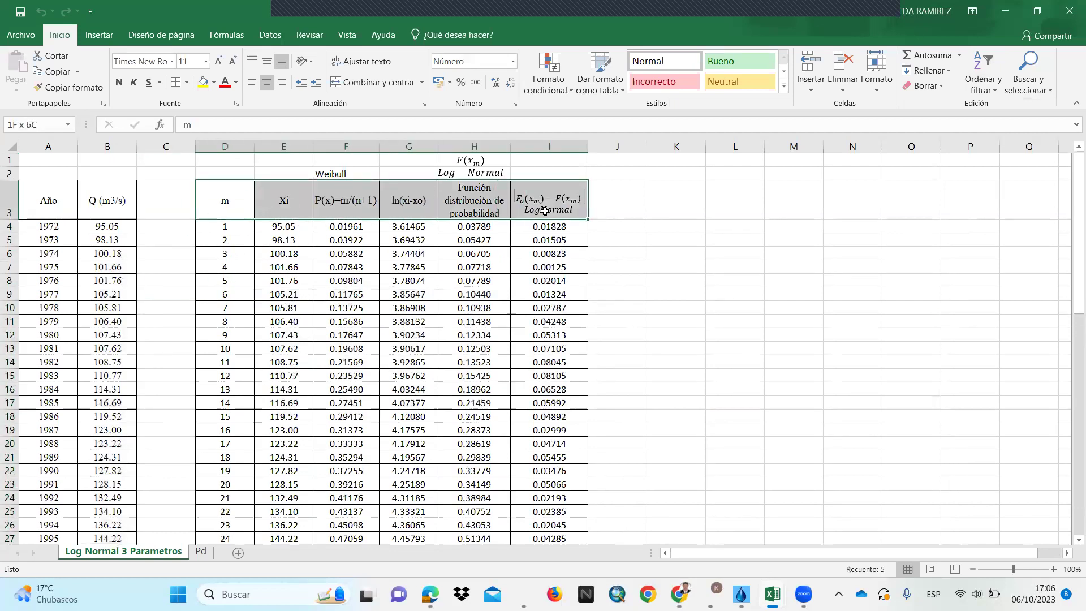
click(214, 83)
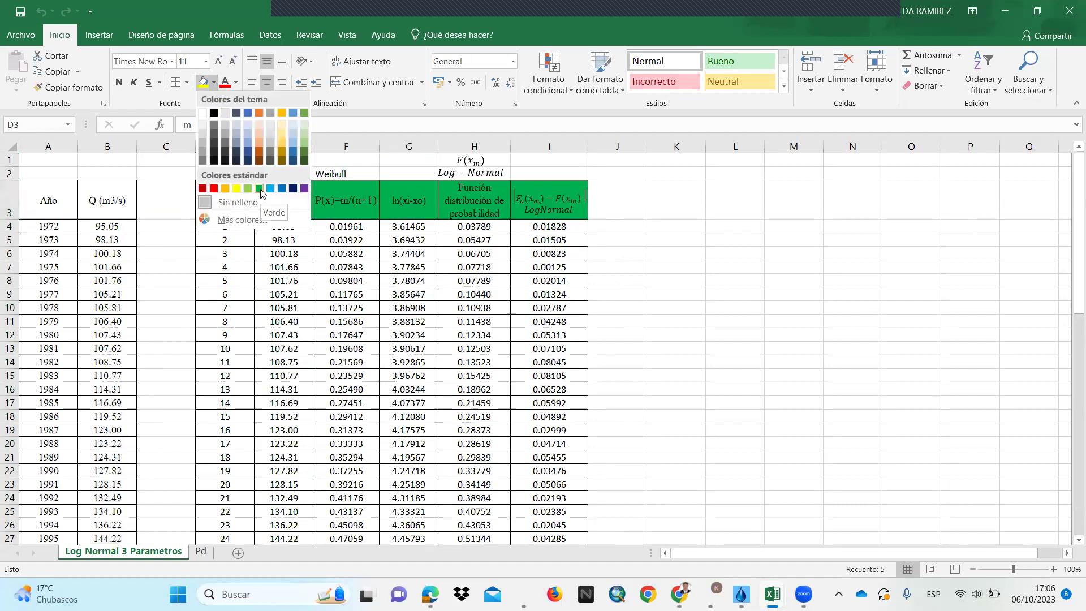
click(305, 120)
click(682, 280)
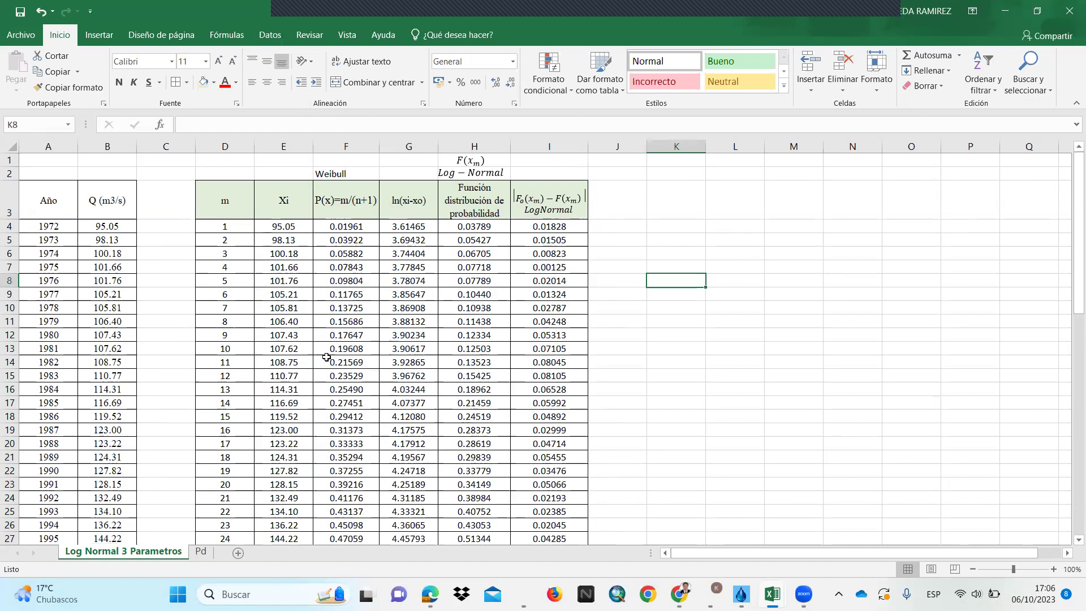
- Inspect the rank numbers in column m and compare the Xi values with the Q (m3/s) data
click(224, 225)
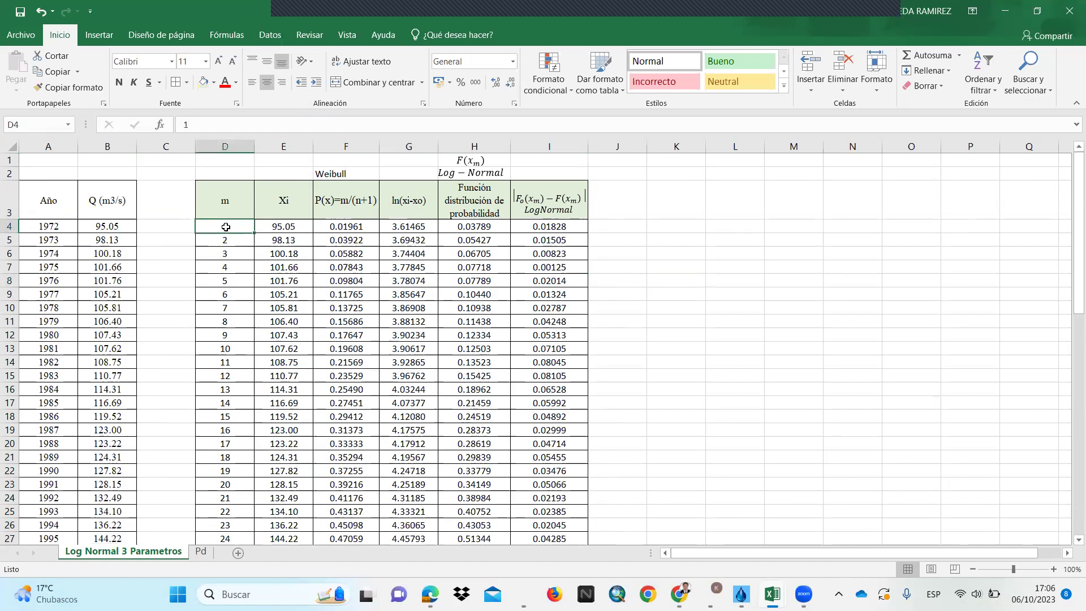
click(230, 247)
scroll(230, 247, down, 7)
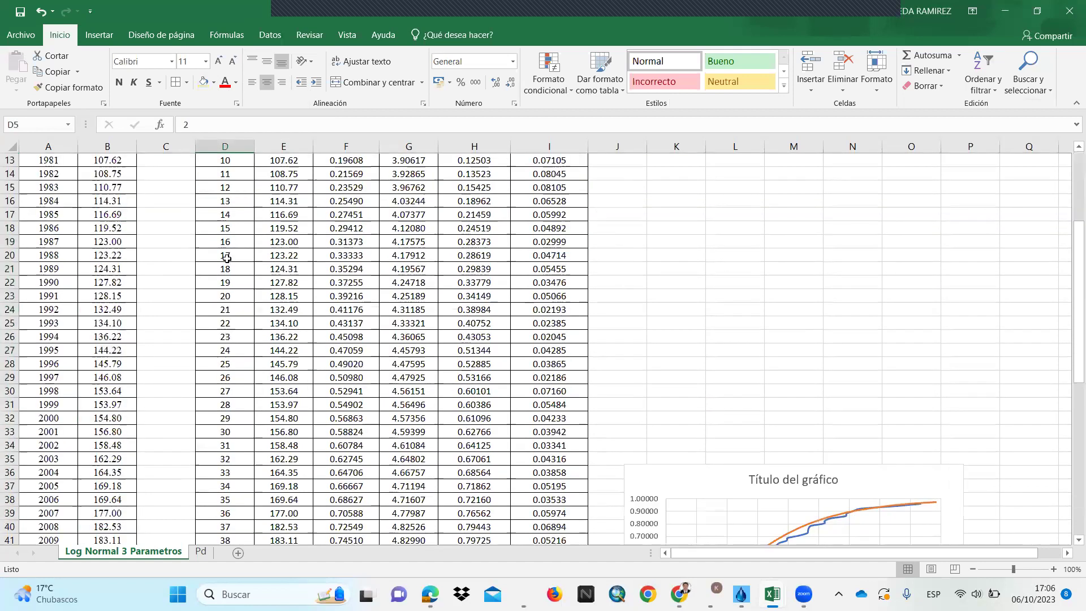
scroll(231, 450, down, 4)
scroll(232, 447, up, 11)
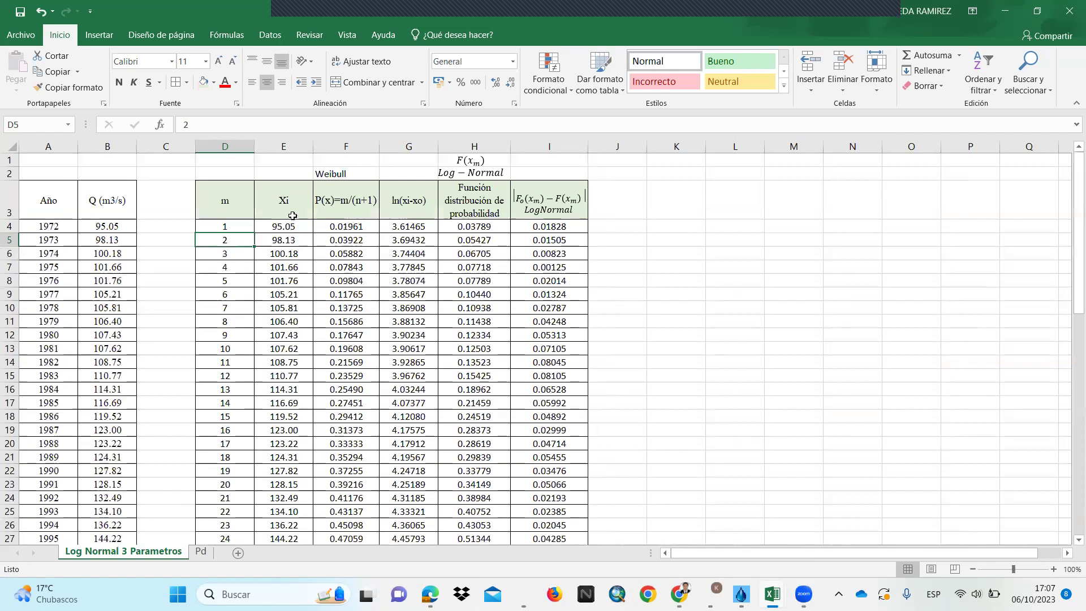
click(282, 228)
click(107, 281)
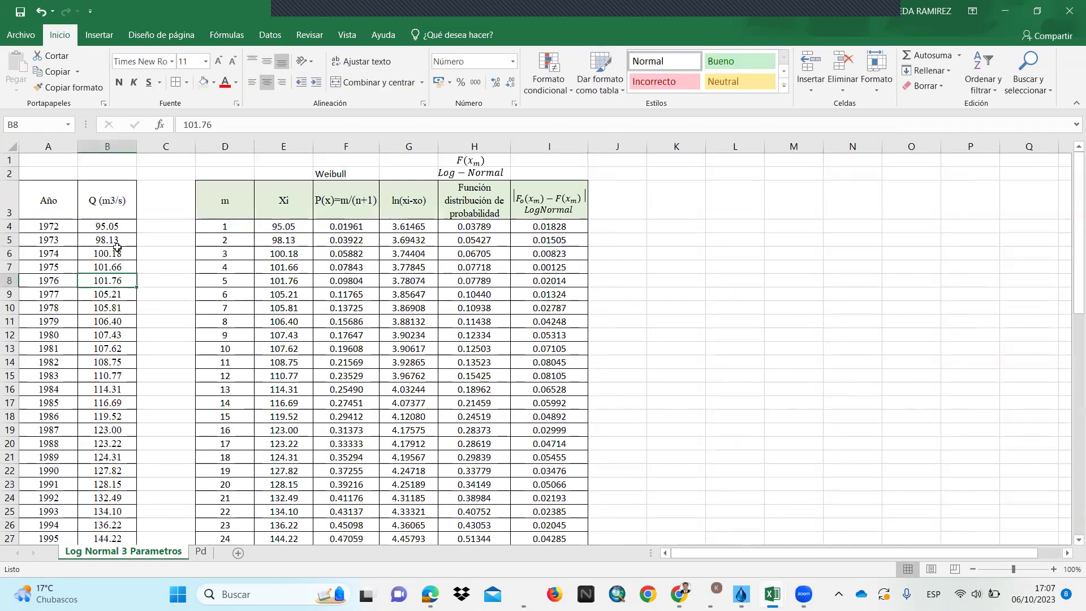
- Examine the MEDIANA formula in E54 and trace the Xi range E4:E53 that it uses
scroll(288, 231, down, 12)
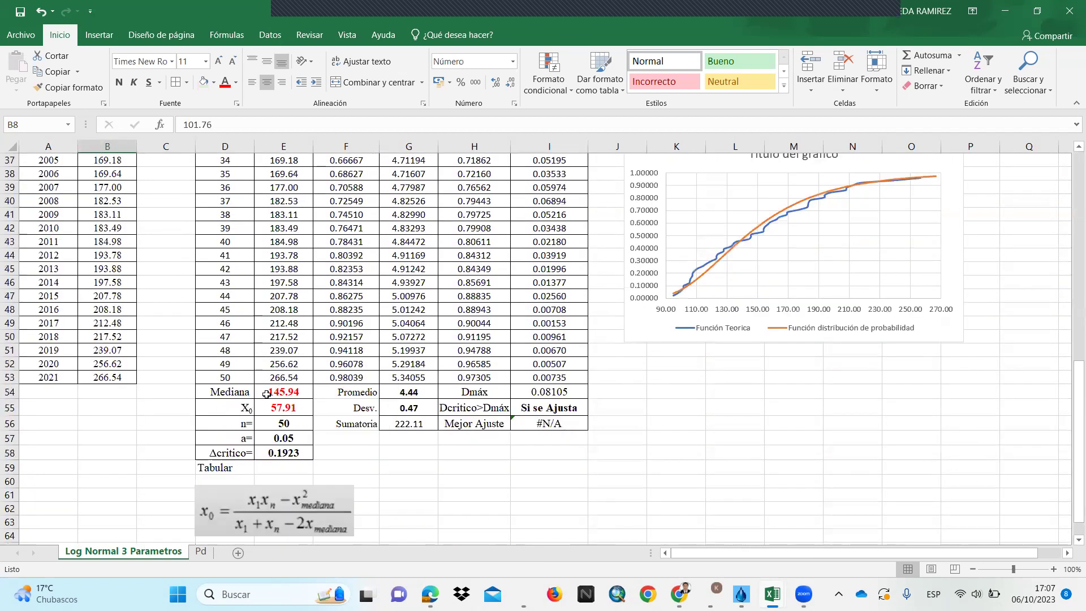
click(267, 394)
double_click(271, 393)
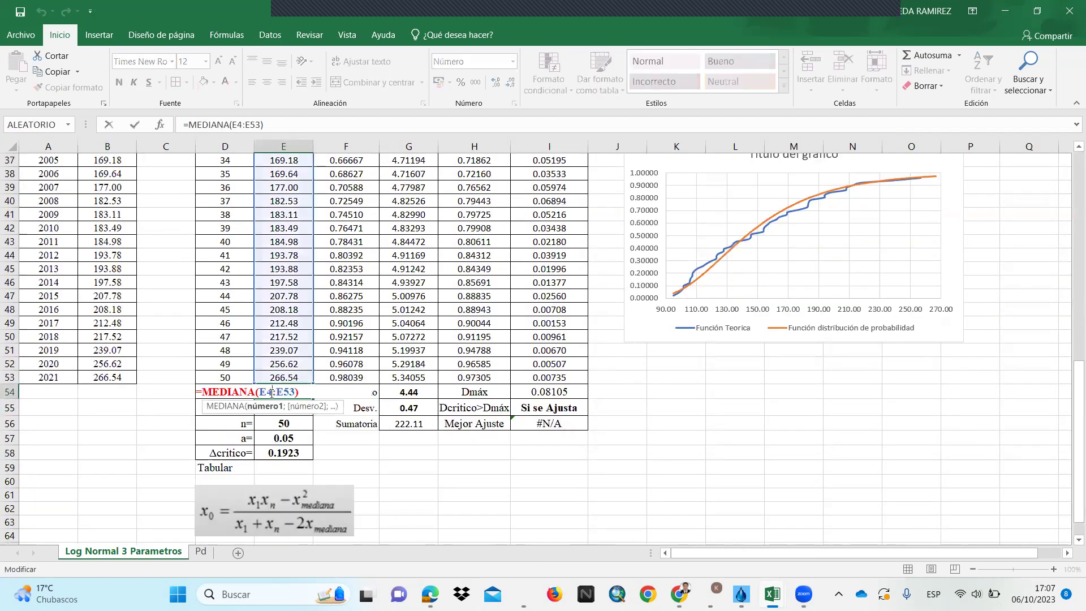
scroll(272, 393, up, 4)
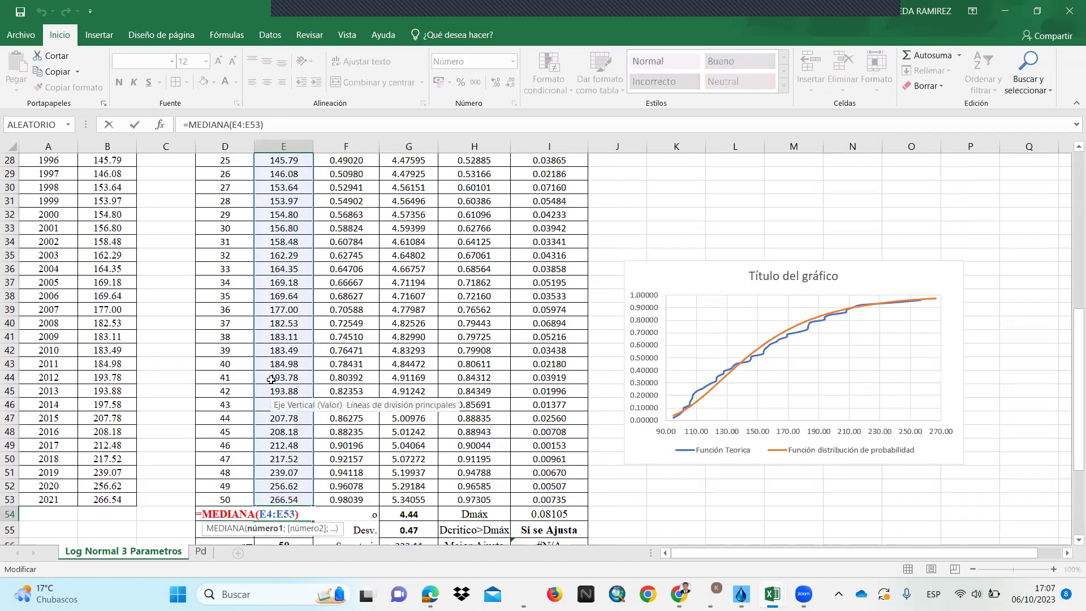
scroll(272, 379, up, 4)
key(Escape)
scroll(266, 373, down, 2)
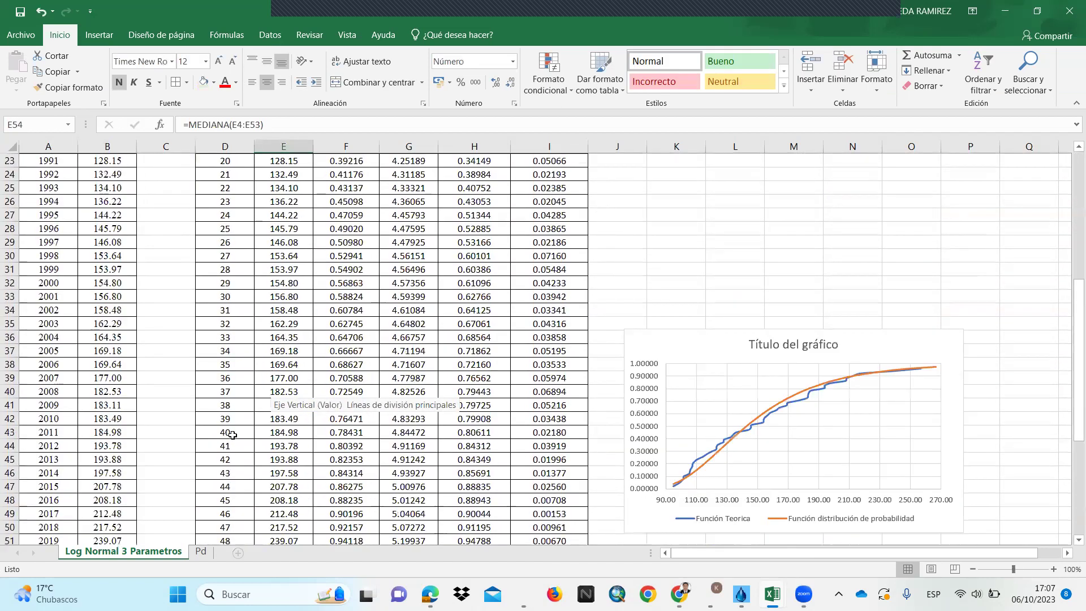
scroll(256, 370, up, 4)
scroll(259, 351, up, 1)
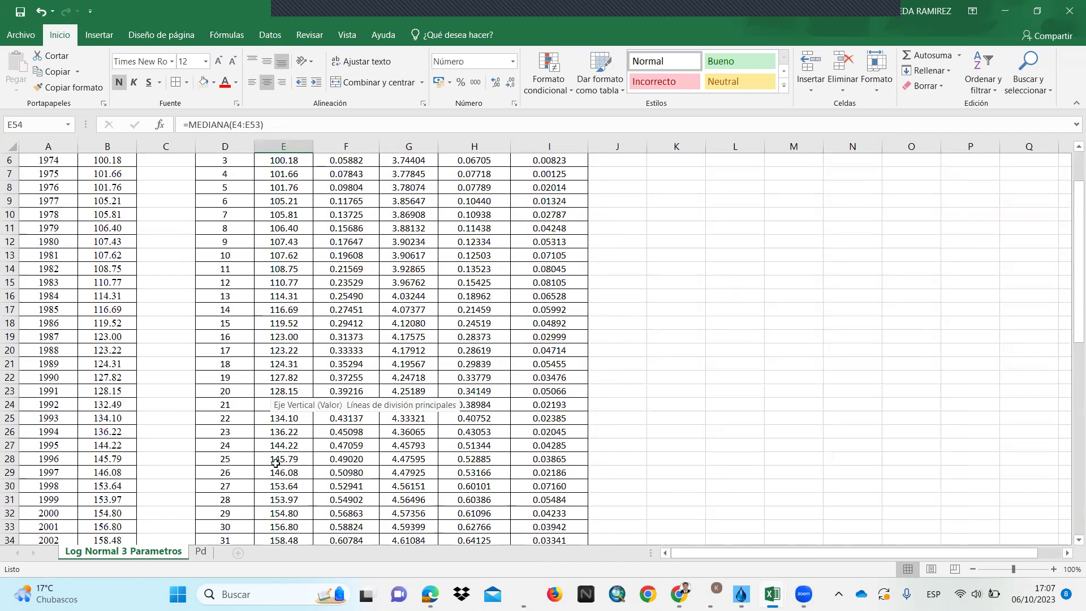
scroll(275, 461, down, 7)
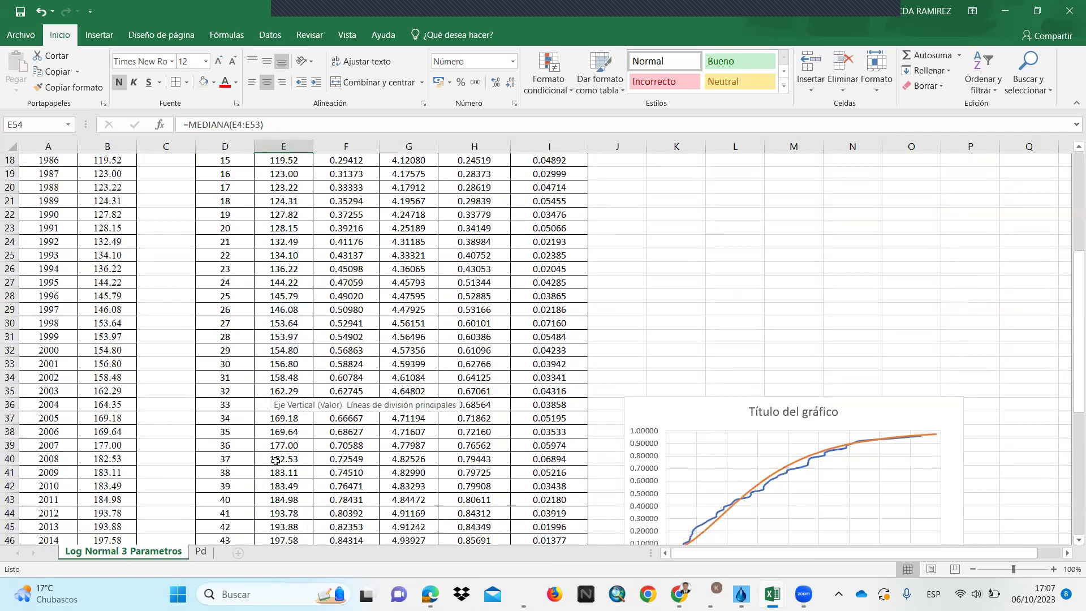
scroll(269, 454, down, 4)
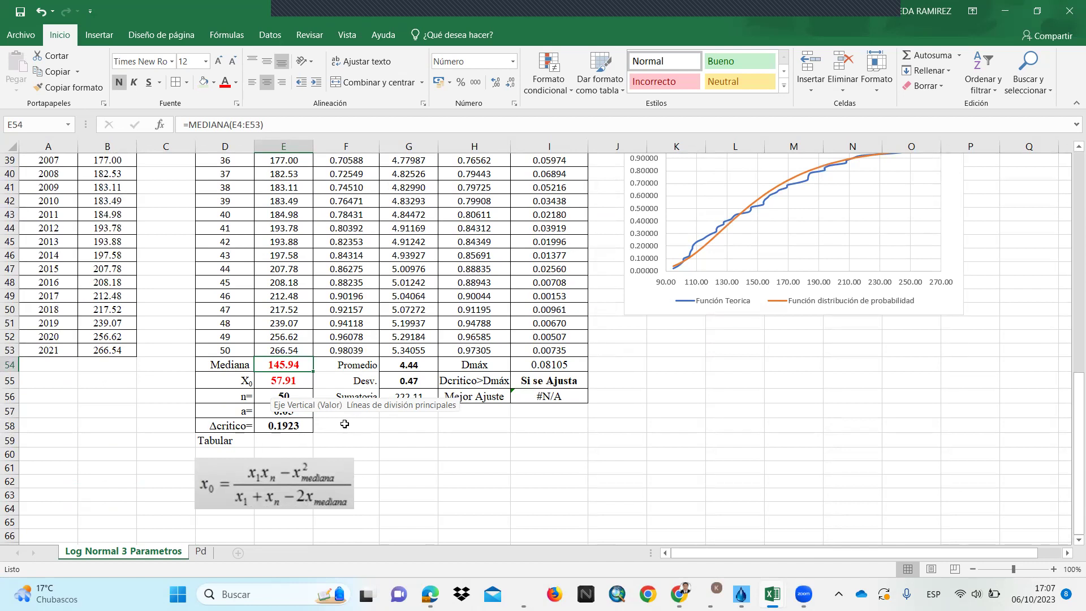
- Move the X0 equation picture below the summary table slightly to the right
click(298, 437)
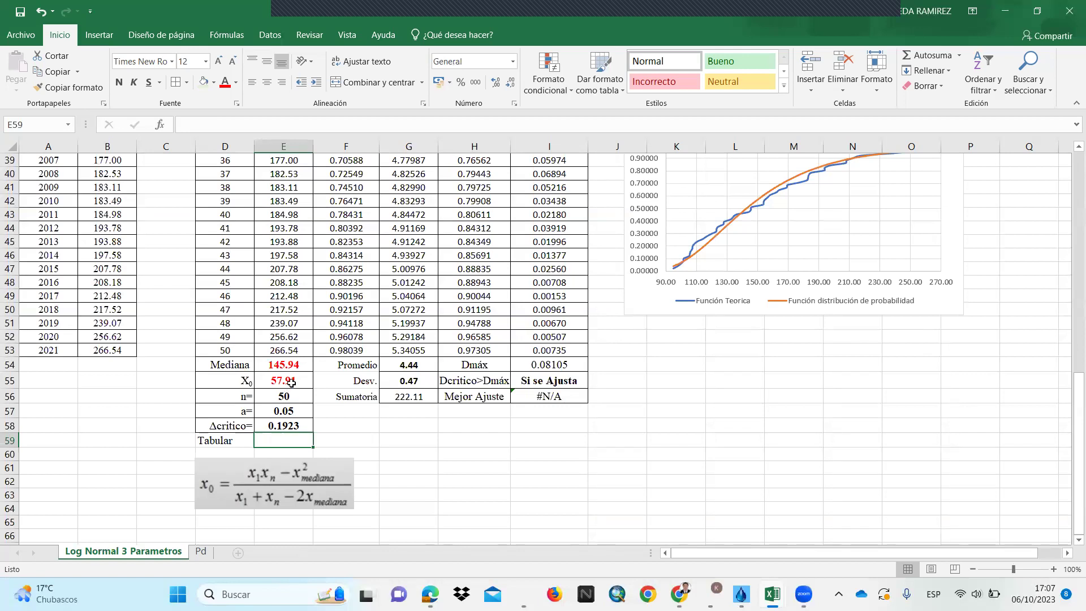
drag(282, 472, 305, 472)
click(428, 469)
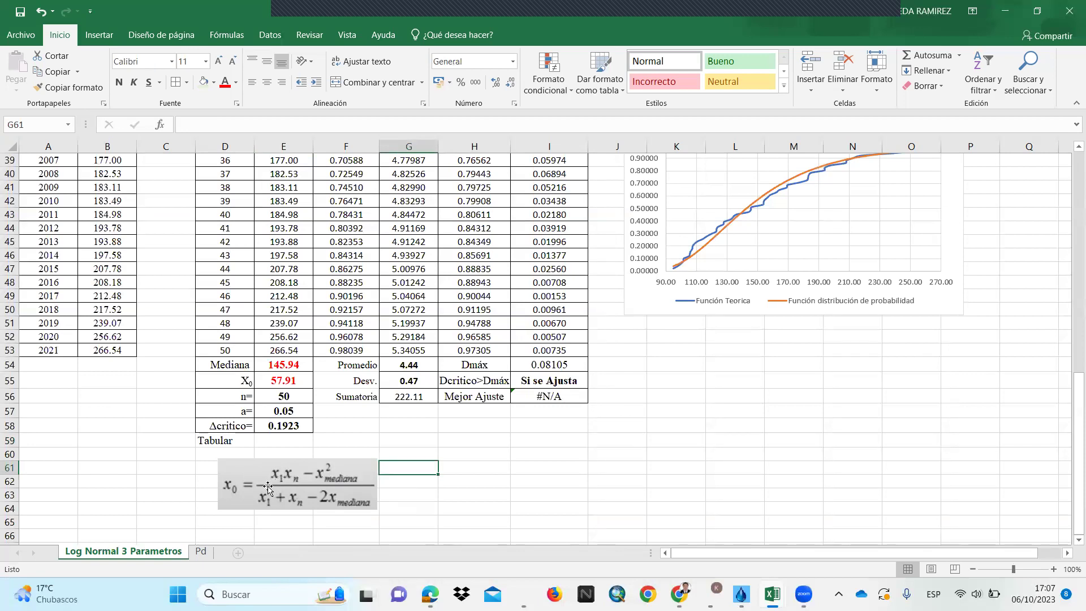
- Compare the x1 and xn terms of the X0 equation with the first and last values of the Xi column
scroll(277, 478, up, 9)
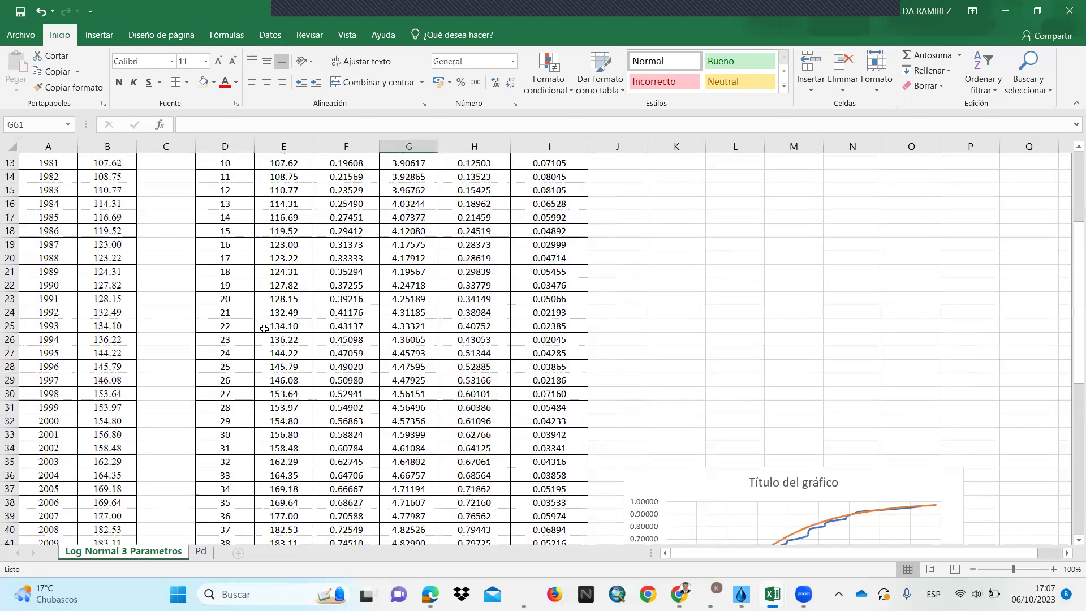
scroll(279, 281, up, 2)
scroll(289, 242, up, 2)
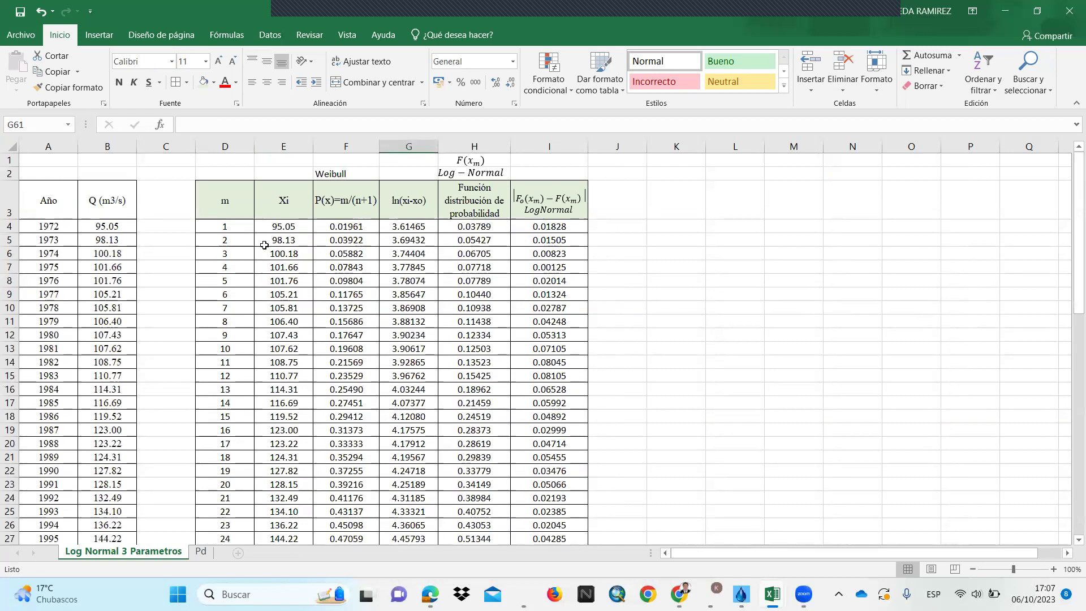
scroll(272, 283, down, 8)
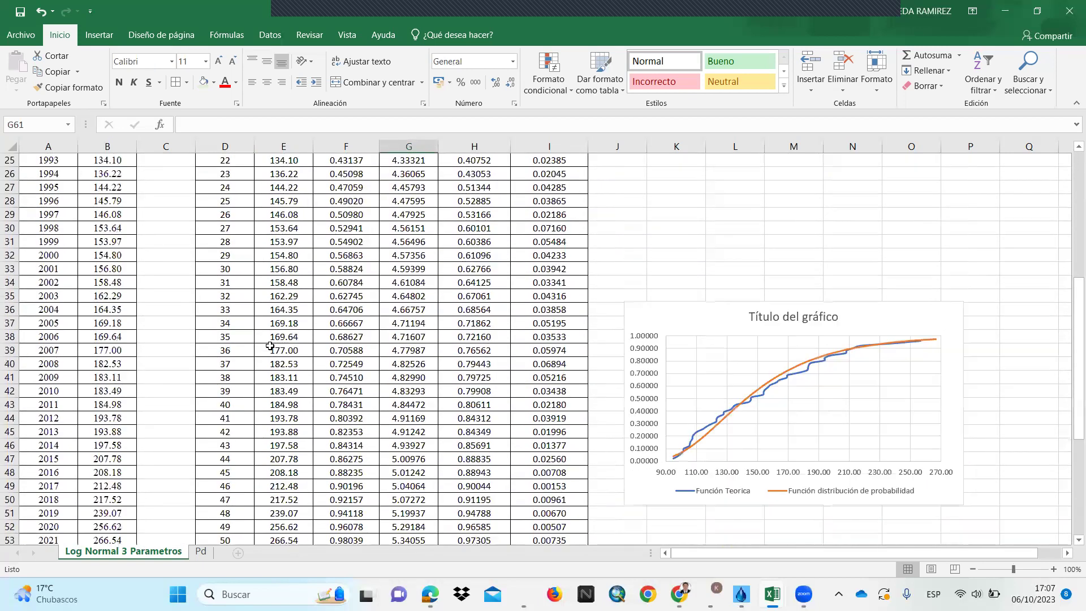
scroll(283, 395, down, 3)
scroll(283, 412, down, 2)
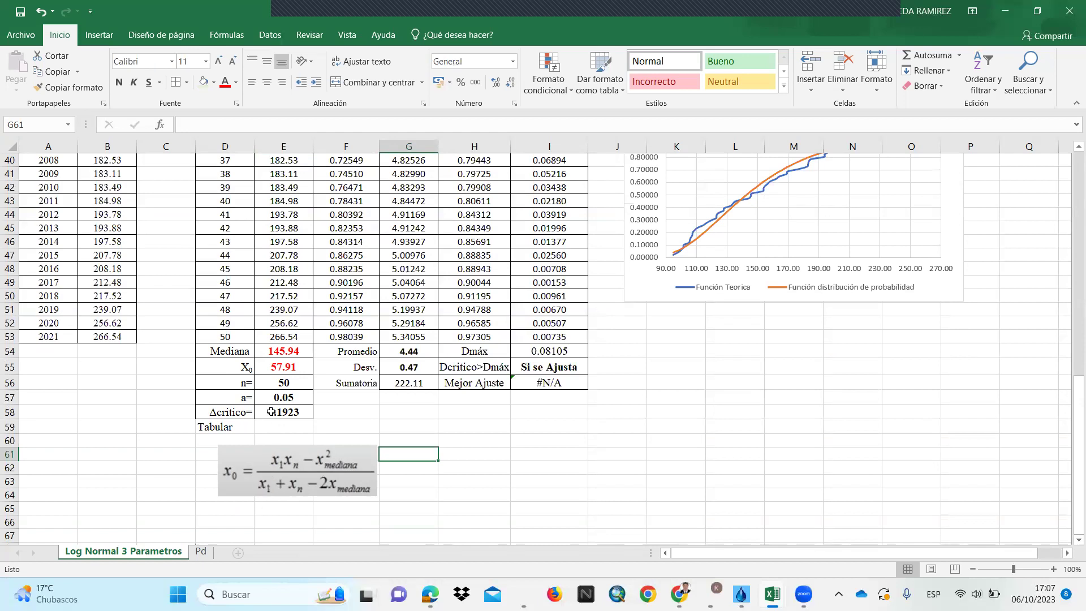
scroll(258, 497, up, 4)
scroll(258, 261, up, 8)
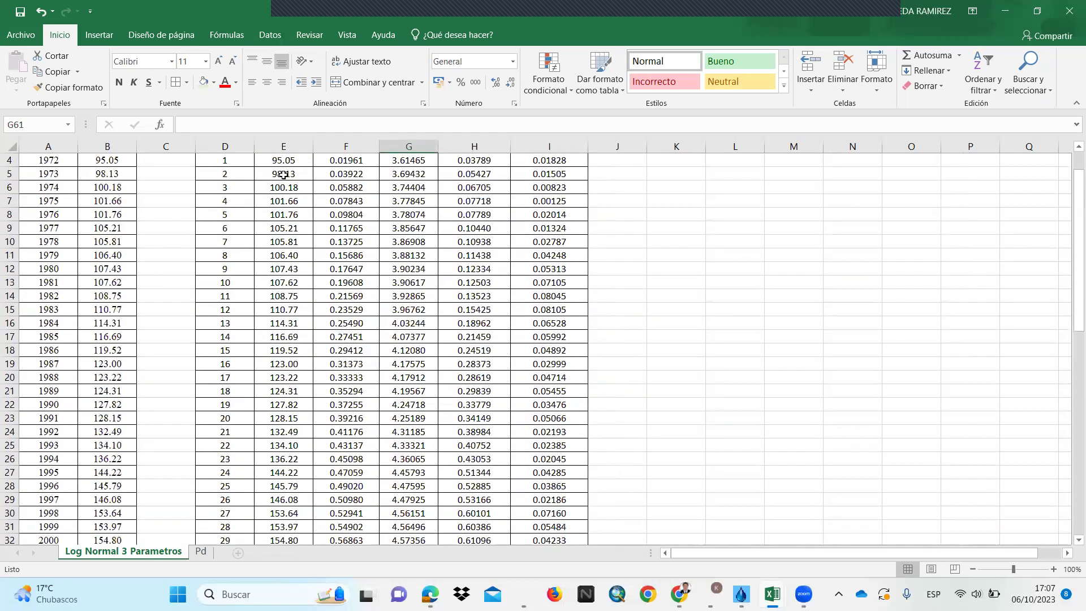
scroll(255, 375, down, 5)
scroll(257, 417, down, 4)
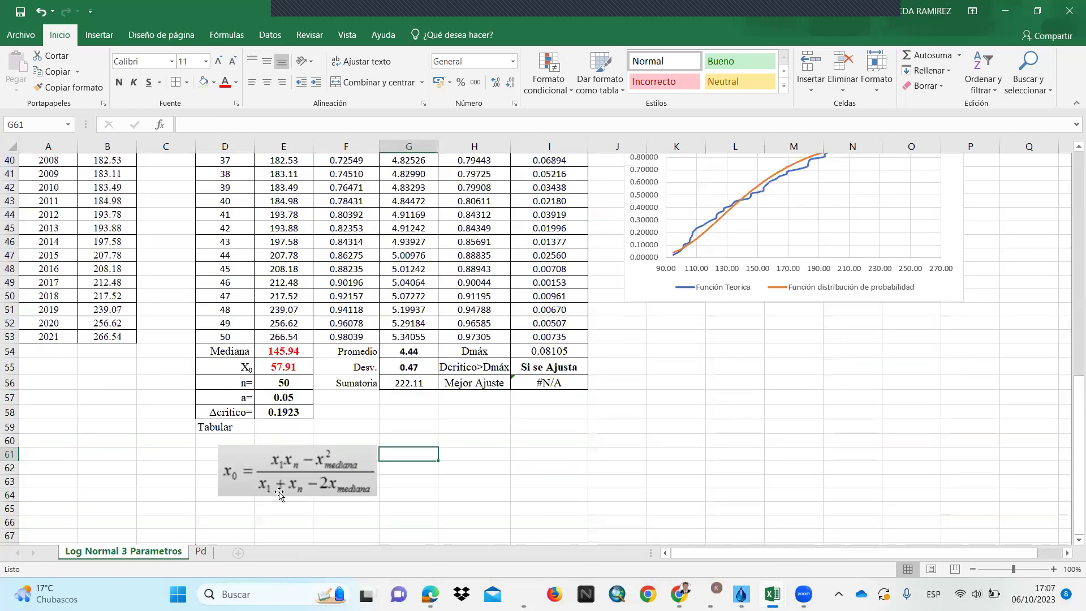
- Examine the X0 formula in E55 against the equation picture, leaving the cell unedited
double_click(280, 367)
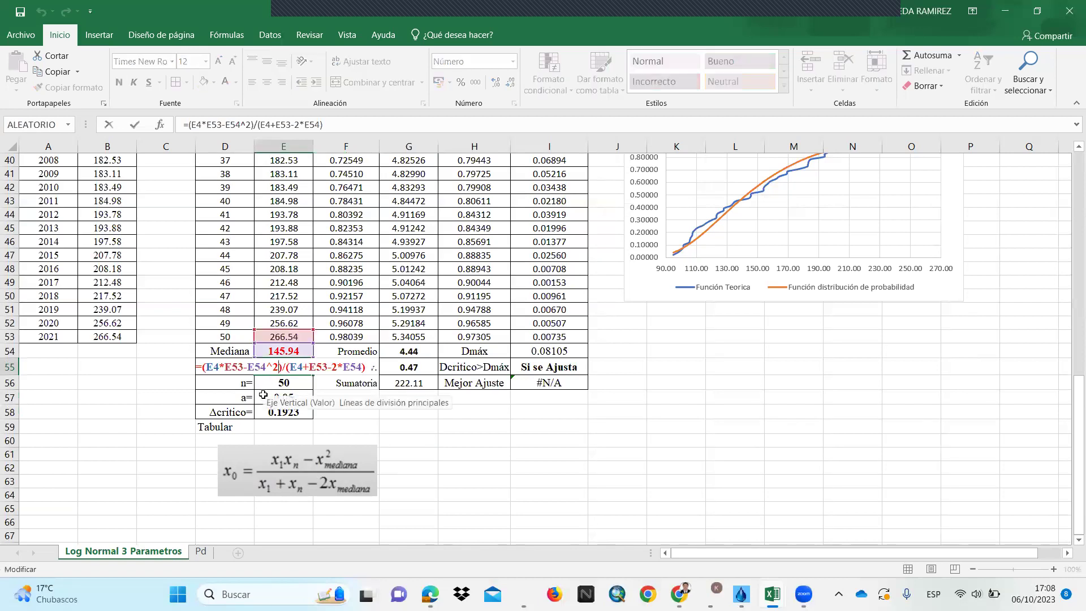
key(Escape)
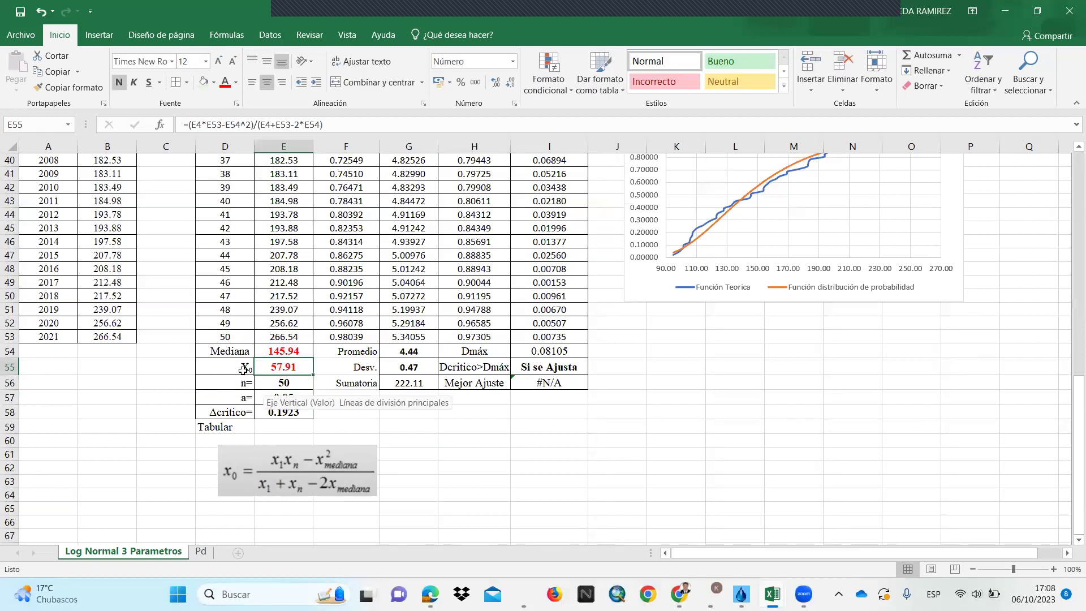
click(318, 422)
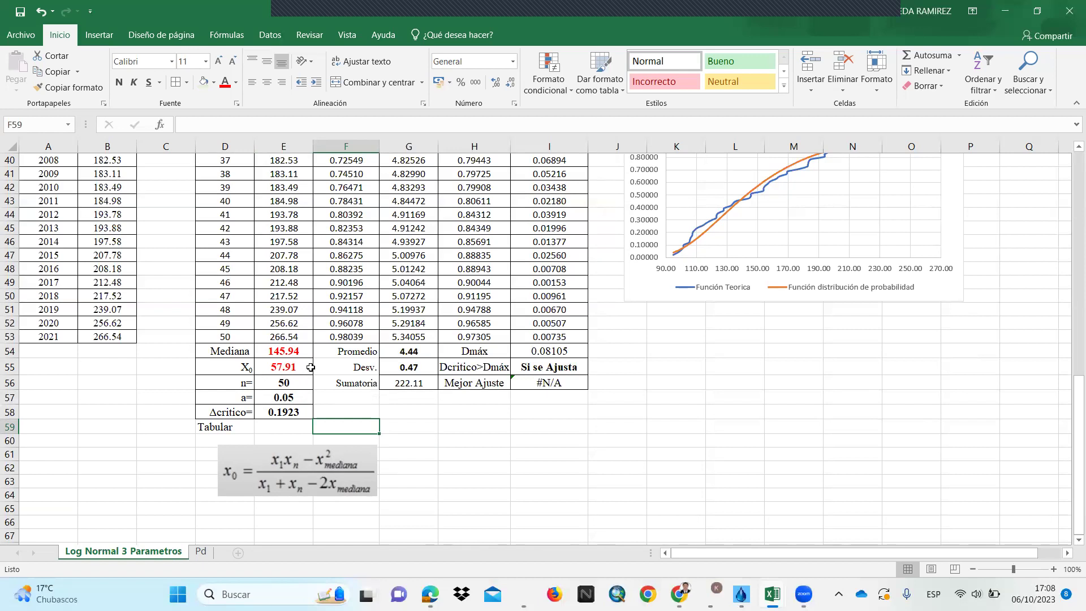
- Check the CONTAR formula for n in E56 and the Xi range it counts
double_click(269, 383)
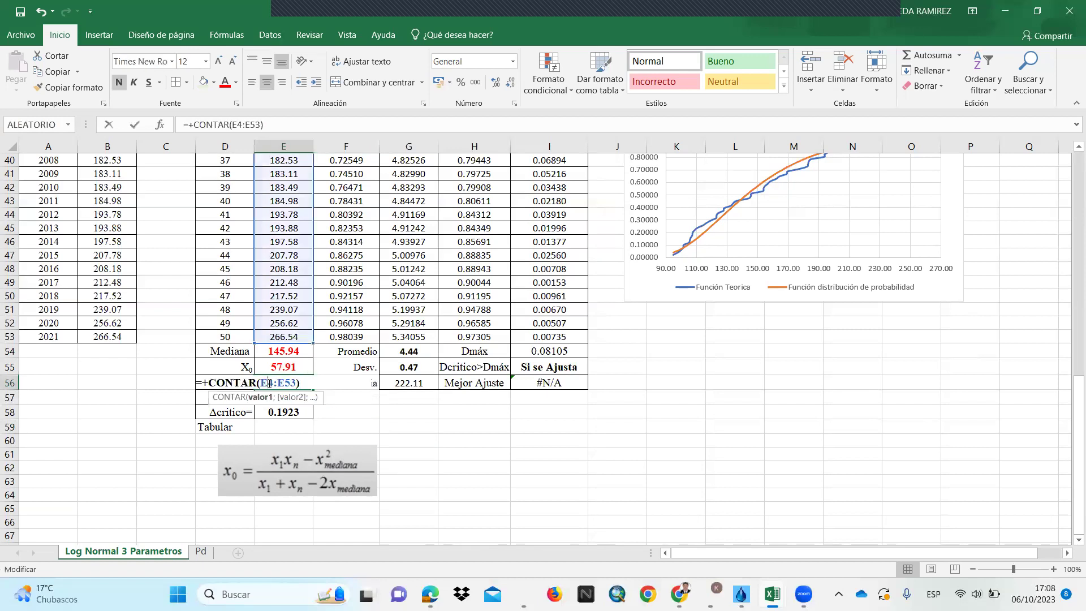
scroll(264, 323, up, 6)
scroll(268, 328, up, 6)
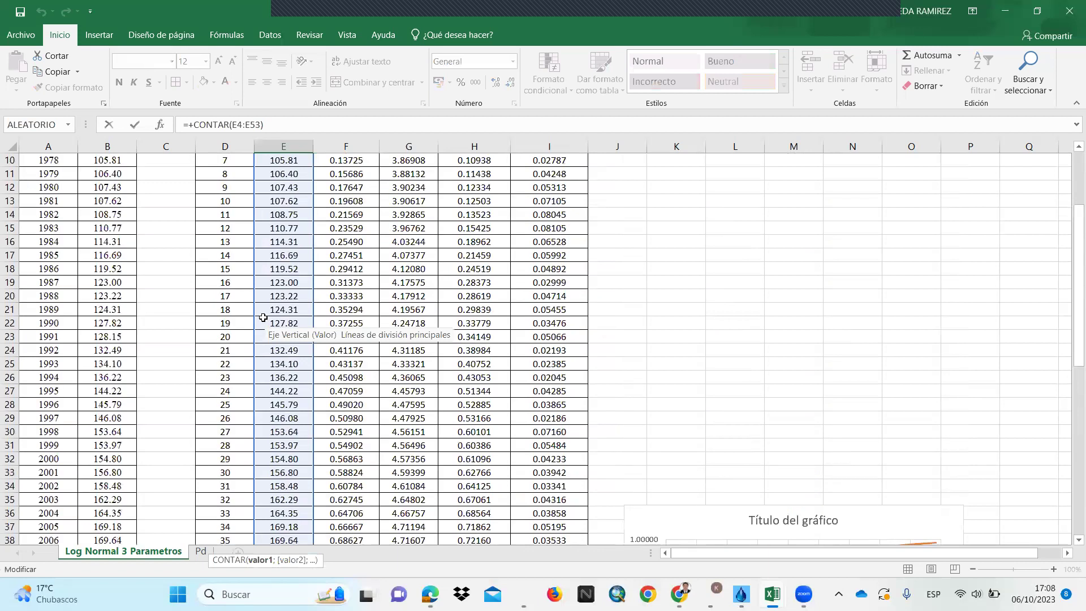
scroll(283, 373, down, 7)
key(Escape)
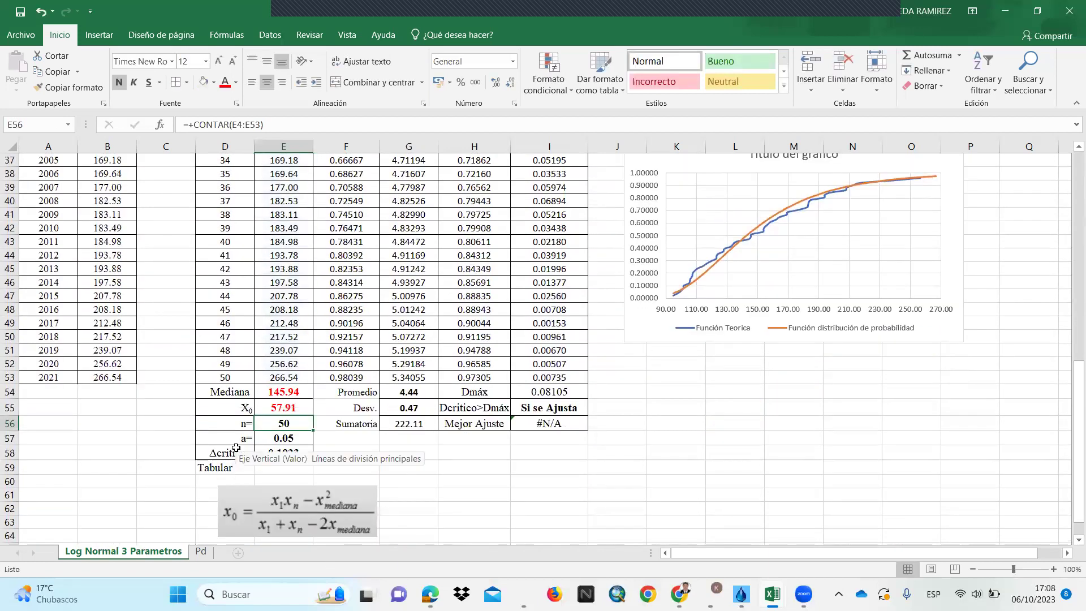
- Review the significance level a in E57 and the formula behind Δcritico in E58
scroll(250, 425, down, 2)
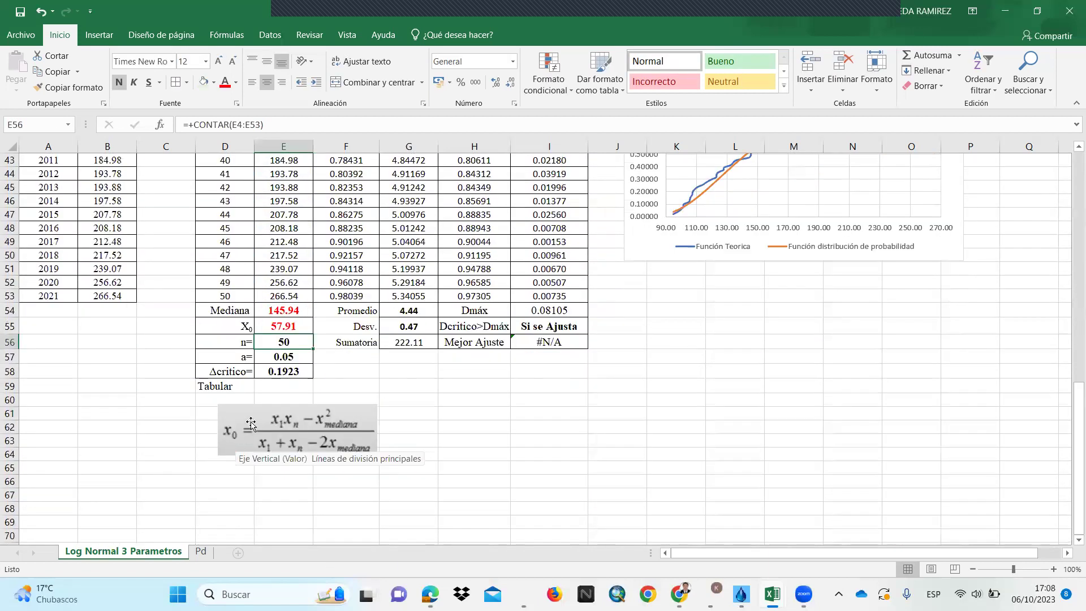
double_click(289, 357)
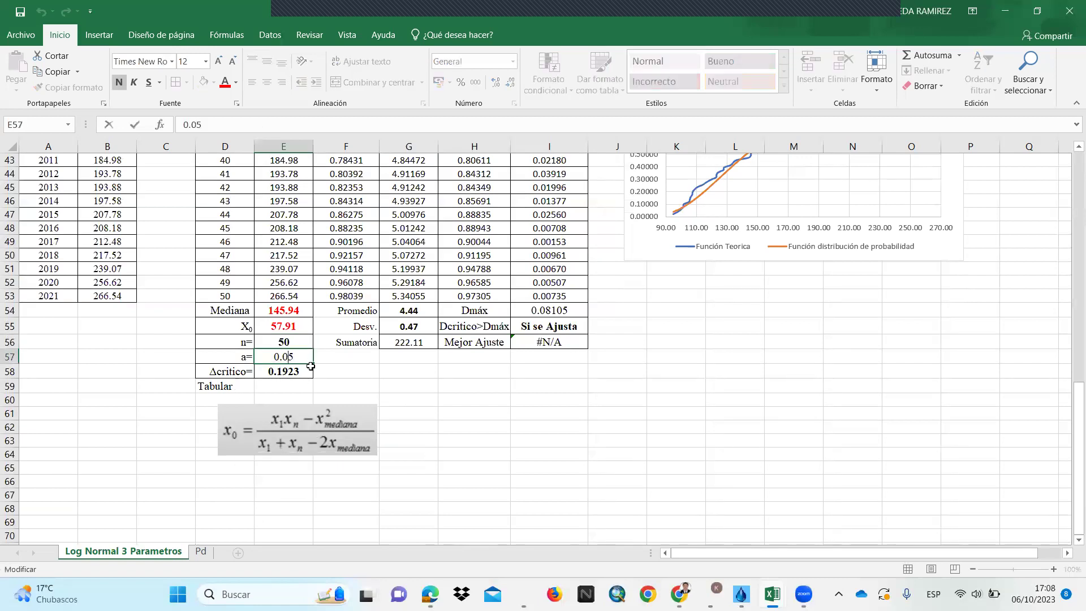
key(Return)
click(232, 398)
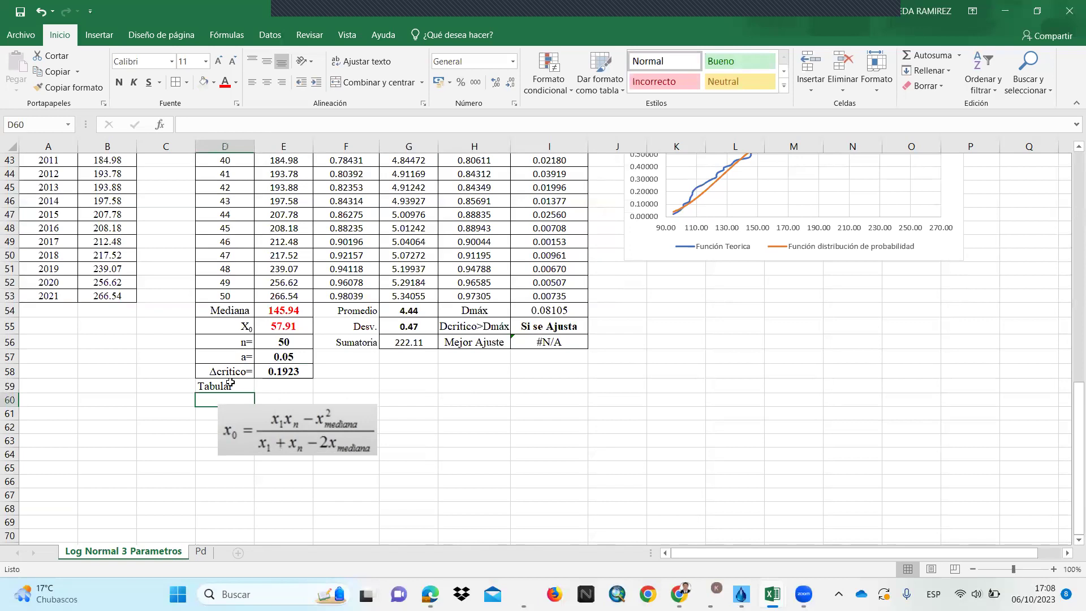
double_click(275, 372)
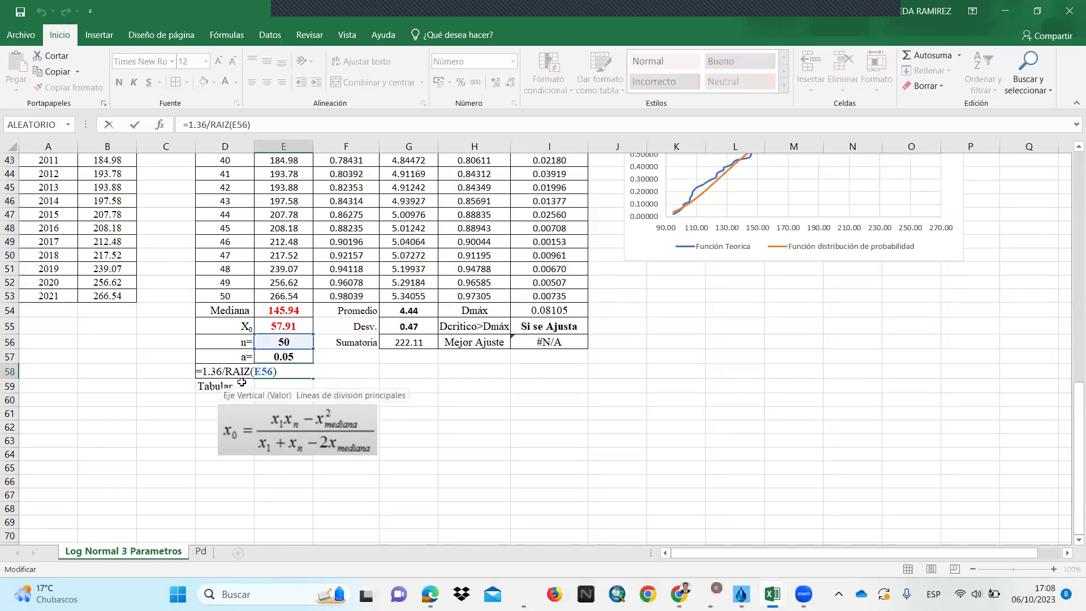
key(Escape)
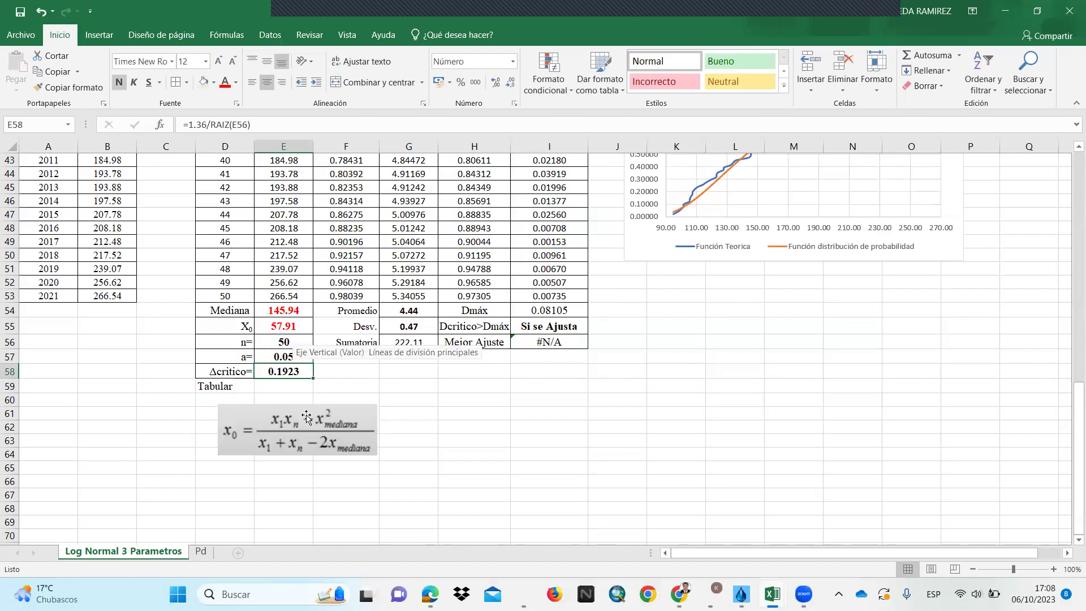
click(519, 453)
- Try to change the font of the Weibull label in F2 to Times New Roman
scroll(396, 429, up, 5)
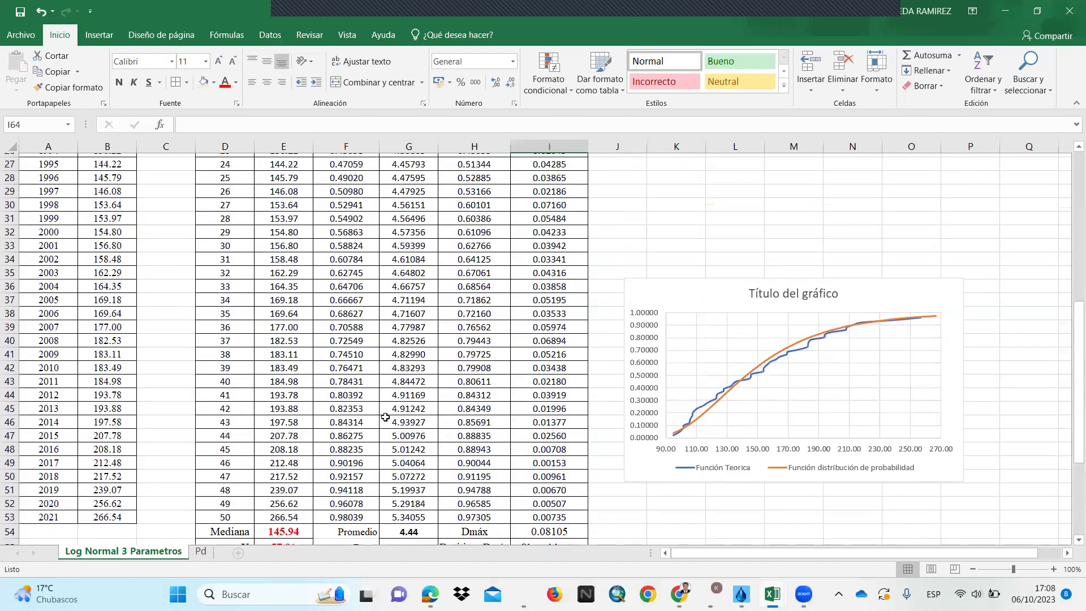
scroll(385, 416, up, 5)
scroll(370, 389, up, 4)
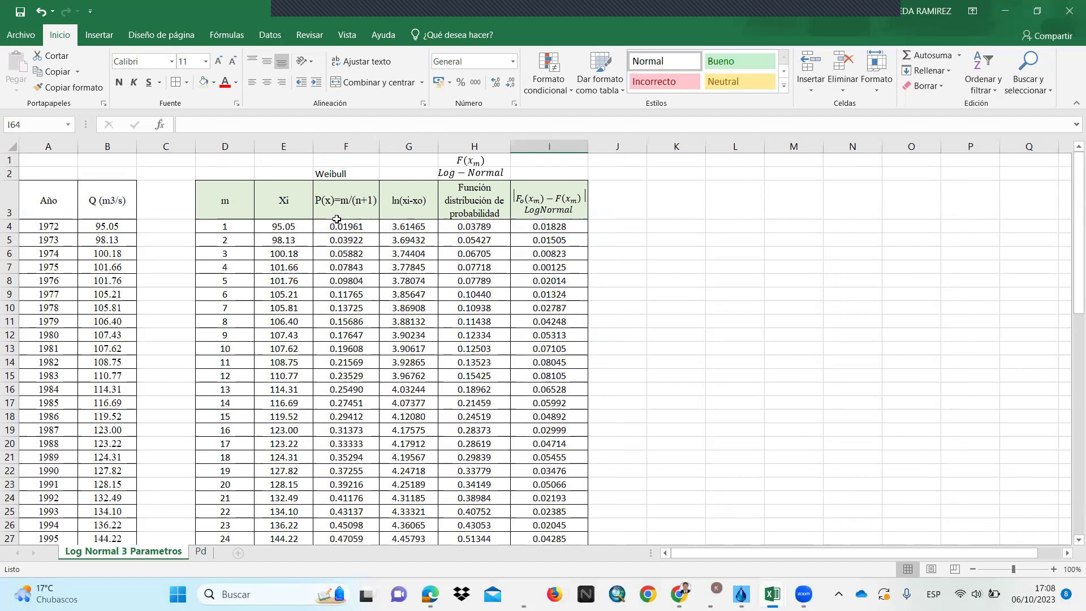
click(330, 173)
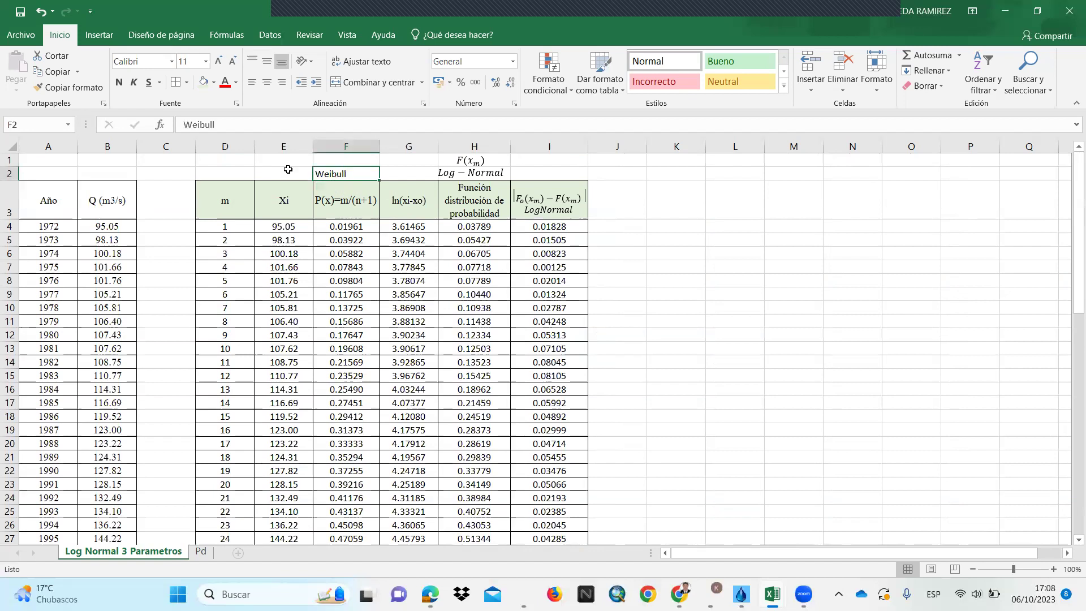
click(131, 60)
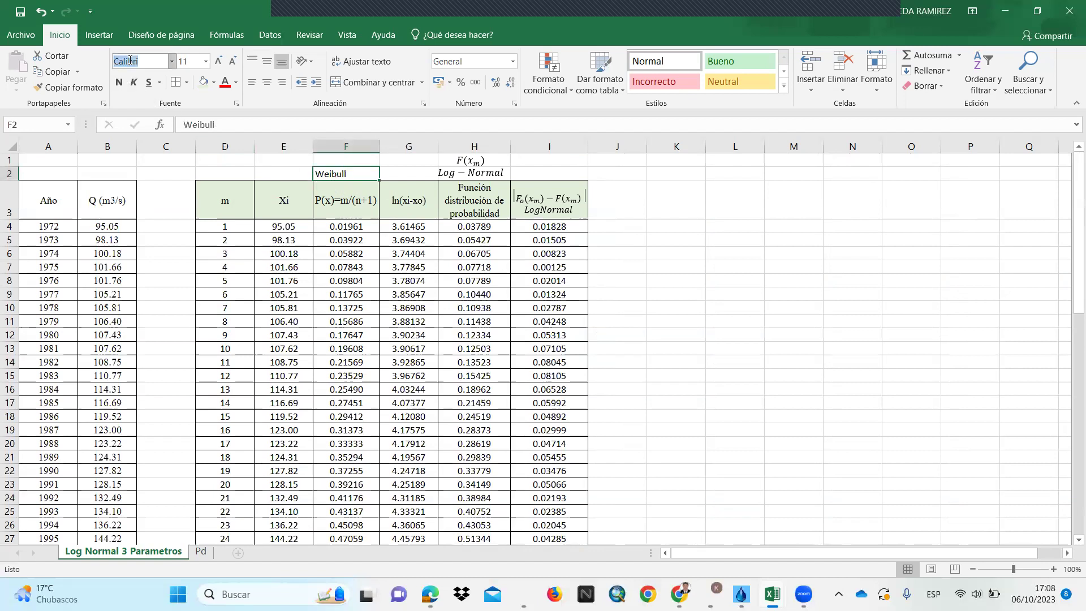
text(Times New Roman)
key(Return)
- Inspect the Weibull probability formula P(x)=m/(n+1) in F13 and trace its reference to n in E56
click(360, 347)
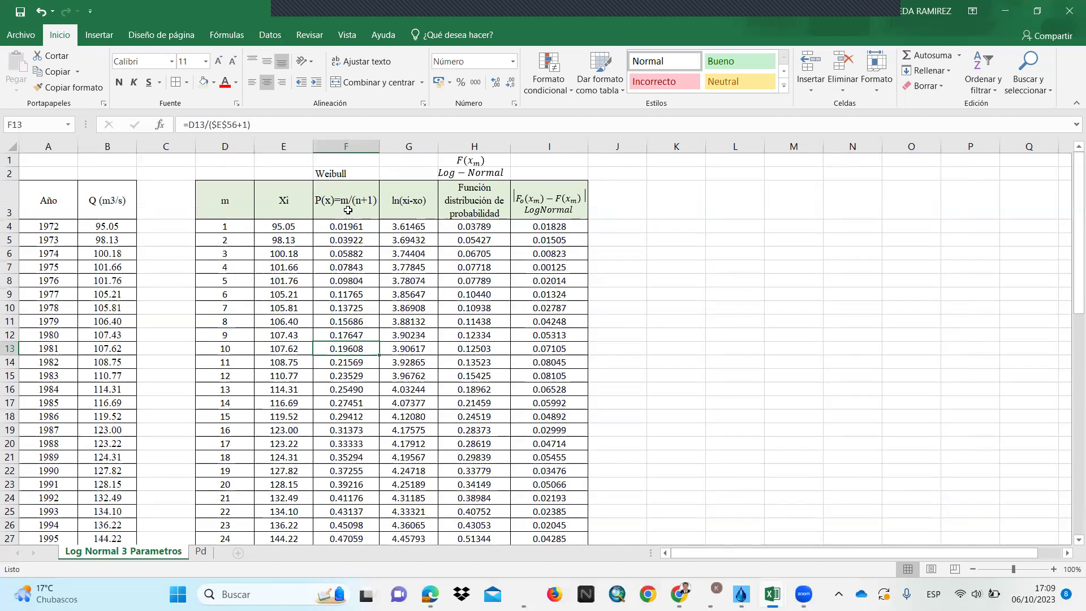
scroll(246, 487, down, 7)
scroll(246, 486, down, 5)
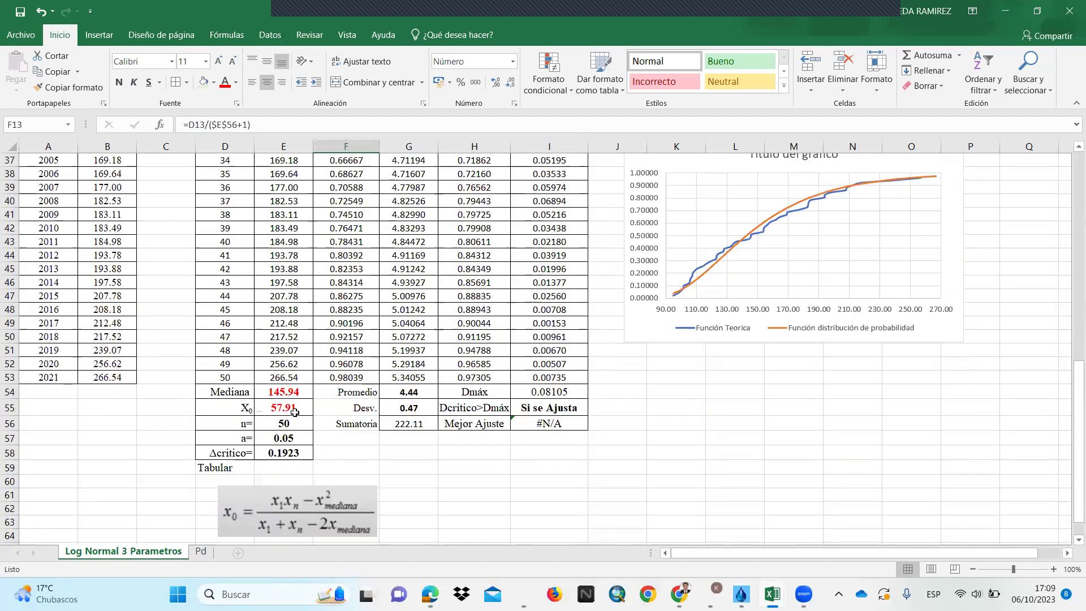
scroll(290, 434, up, 4)
scroll(290, 434, up, 1)
scroll(305, 433, down, 5)
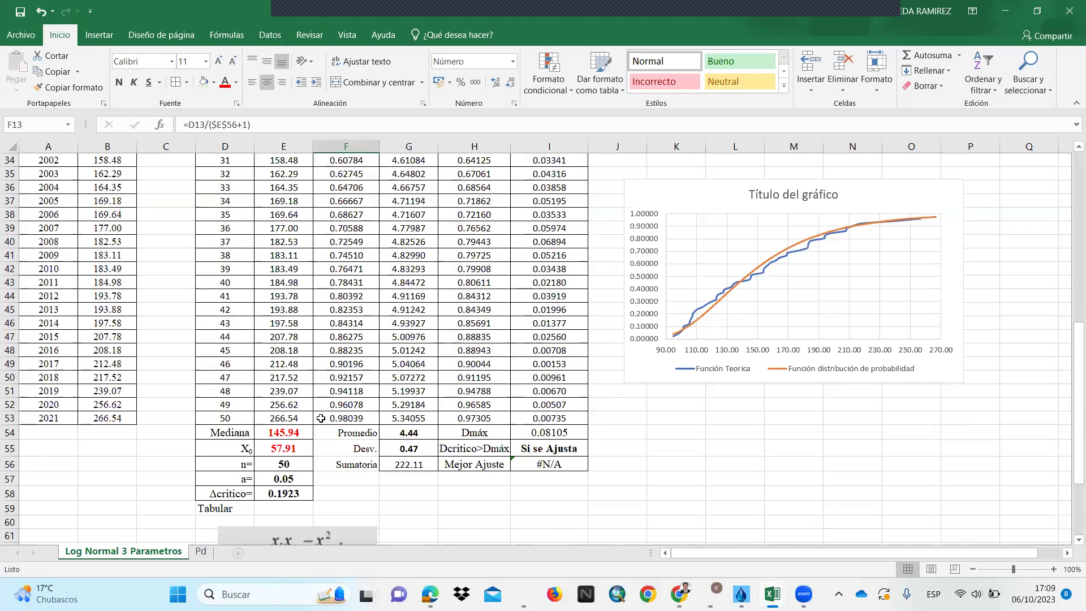
scroll(317, 438, up, 5)
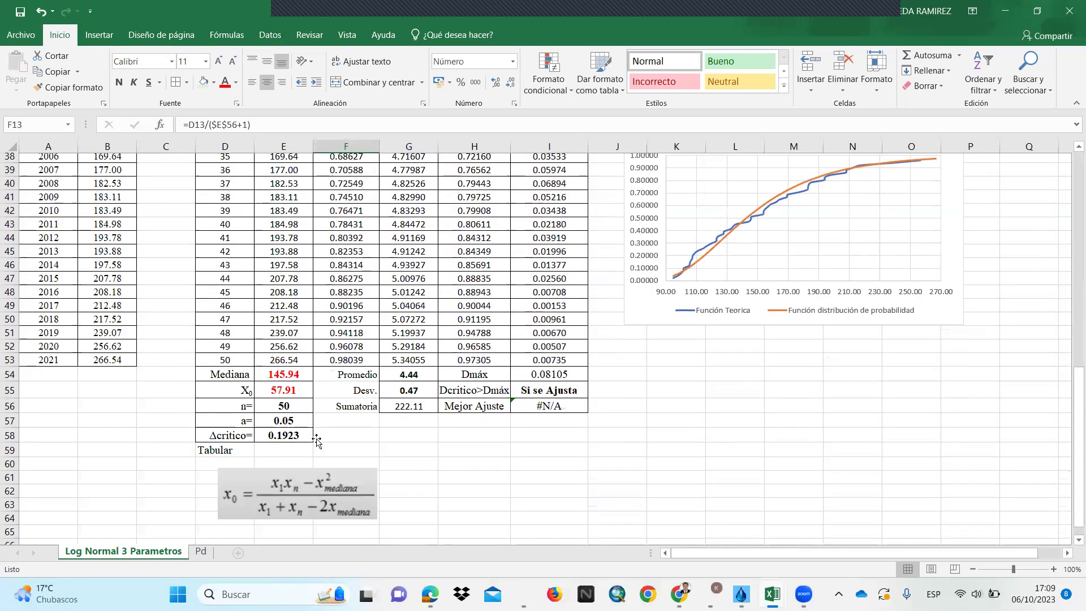
scroll(322, 404, up, 7)
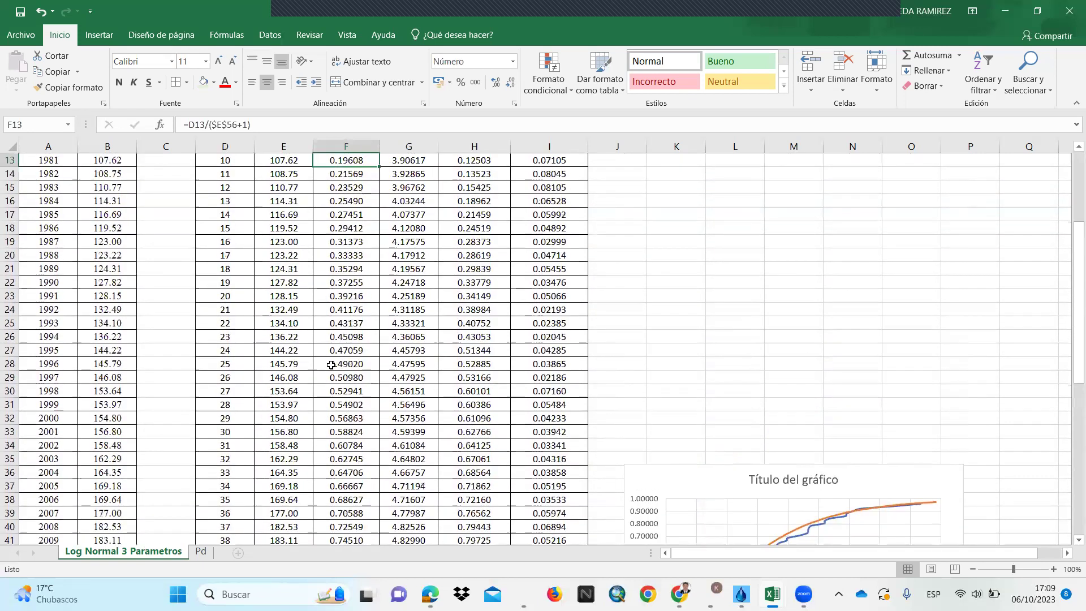
- Inspect the Weibull probability formula in F4 and trace its absolute reference to n in E56
double_click(338, 225)
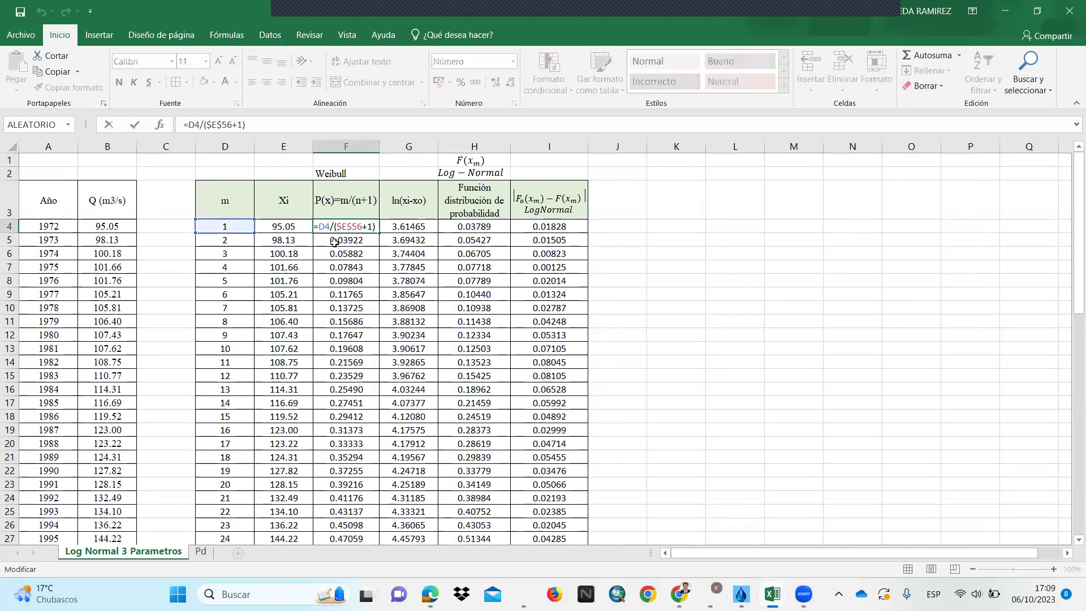
scroll(290, 377, down, 1)
scroll(290, 377, down, 11)
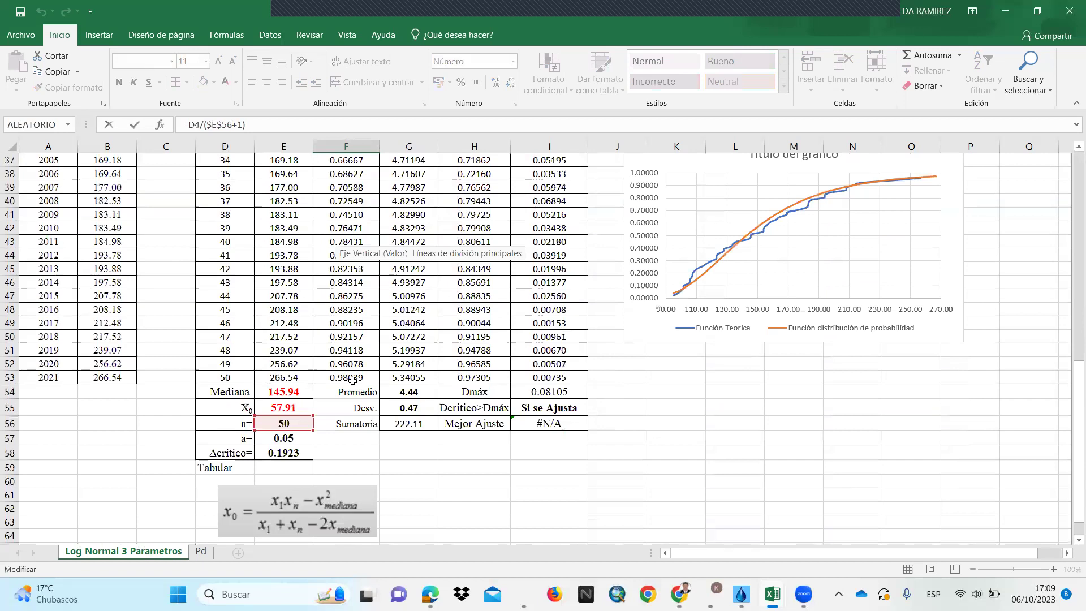
click(352, 379)
scroll(352, 379, up, 5)
scroll(352, 379, up, 7)
key(Escape)
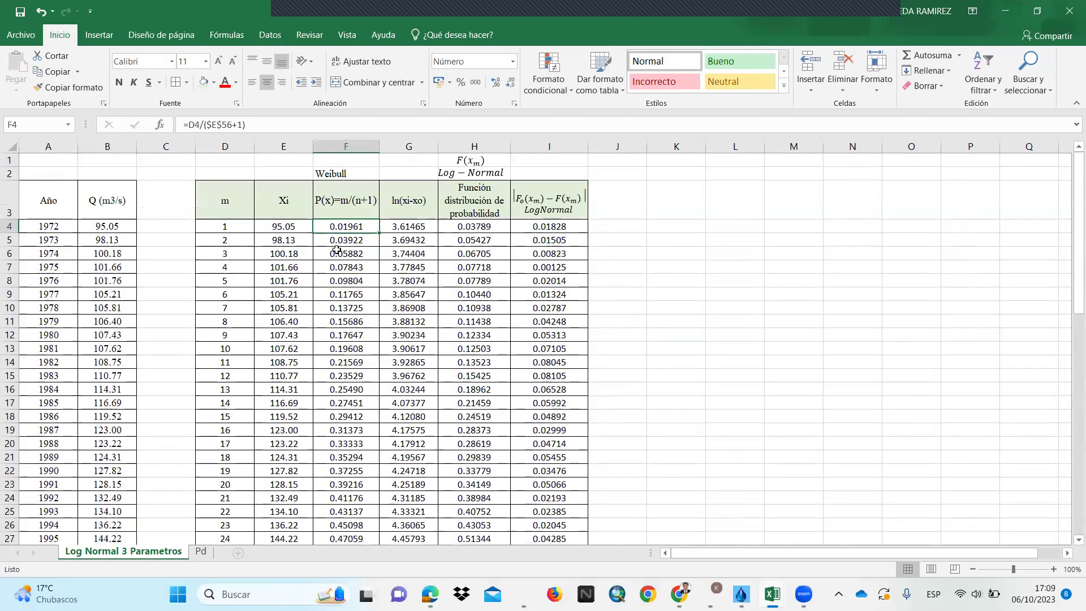
scroll(358, 243, down, 1)
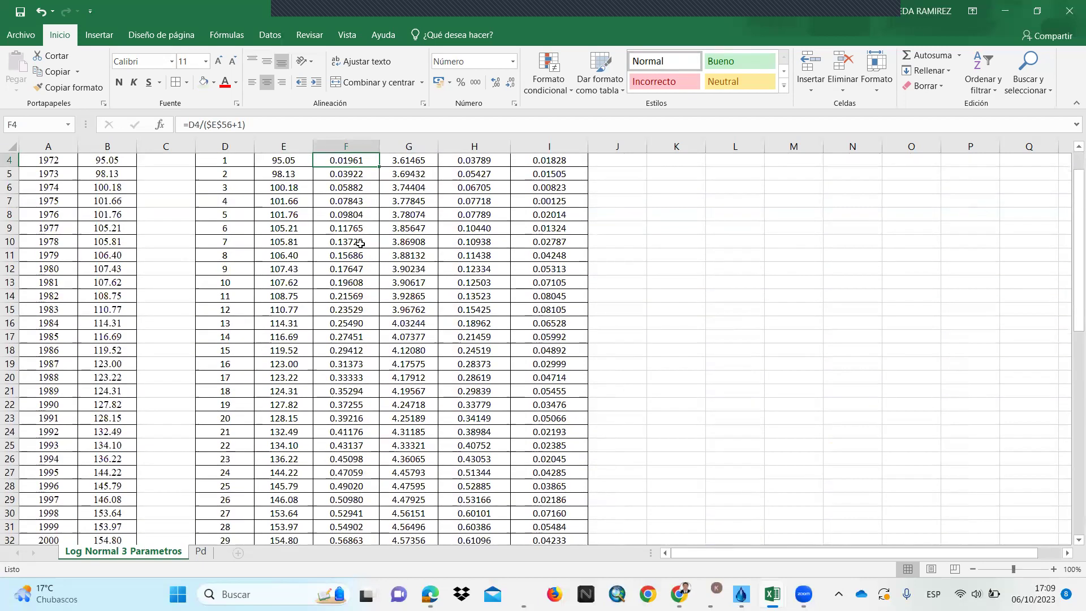
scroll(360, 245, up, 1)
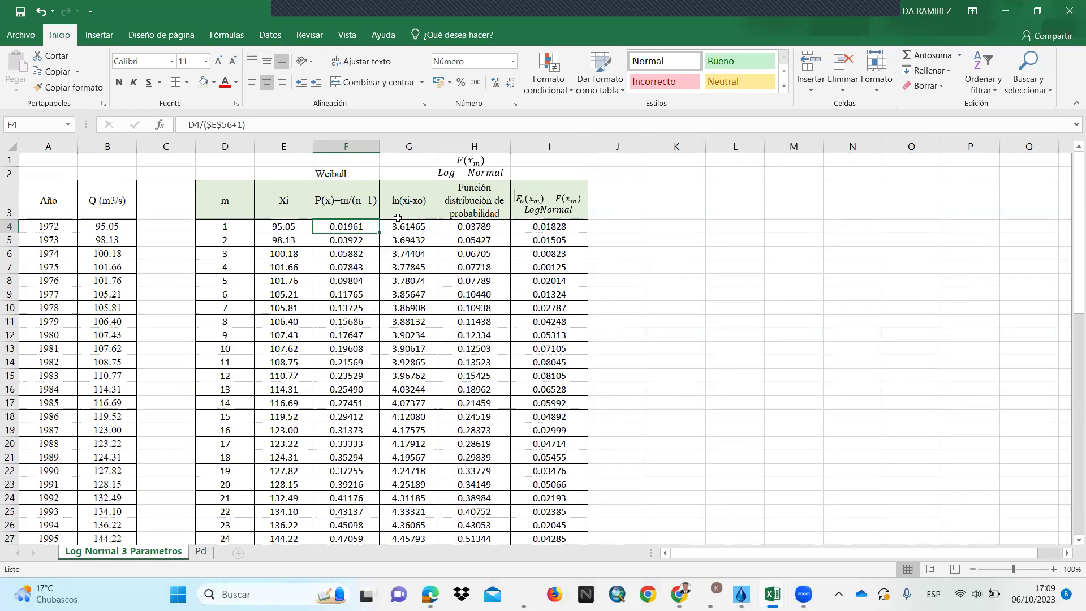
- Check the Xi cell reference in E4 and look down the sorted discharge column
click(281, 227)
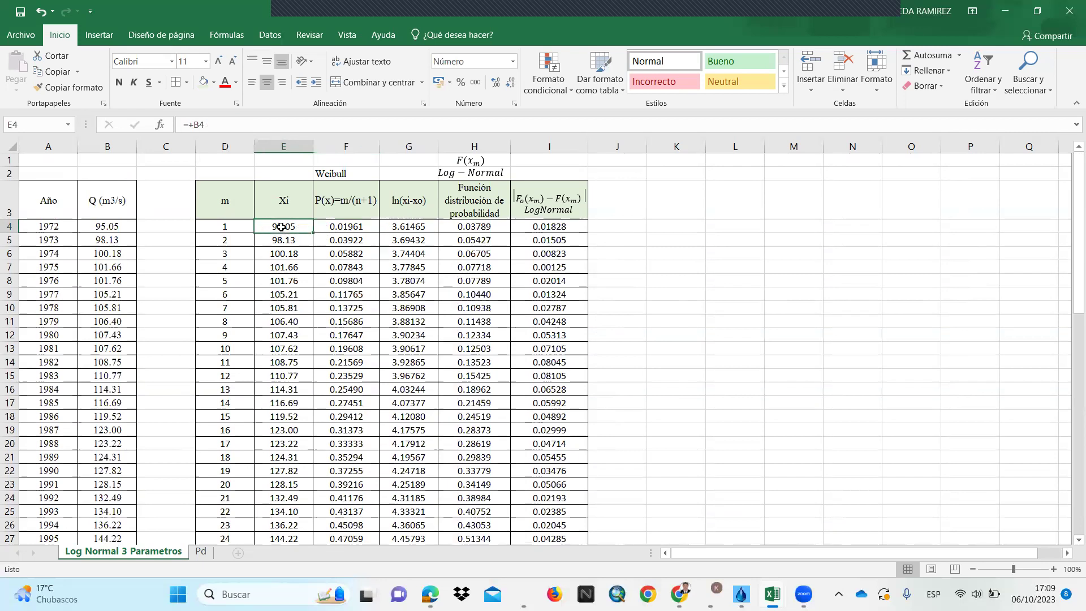
scroll(303, 305, down, 7)
scroll(301, 374, down, 6)
scroll(288, 368, up, 11)
scroll(371, 278, up, 2)
- Examine the ln(xi-xo) formula in G4 and follow its references to Xi and X0 in E55
double_click(405, 227)
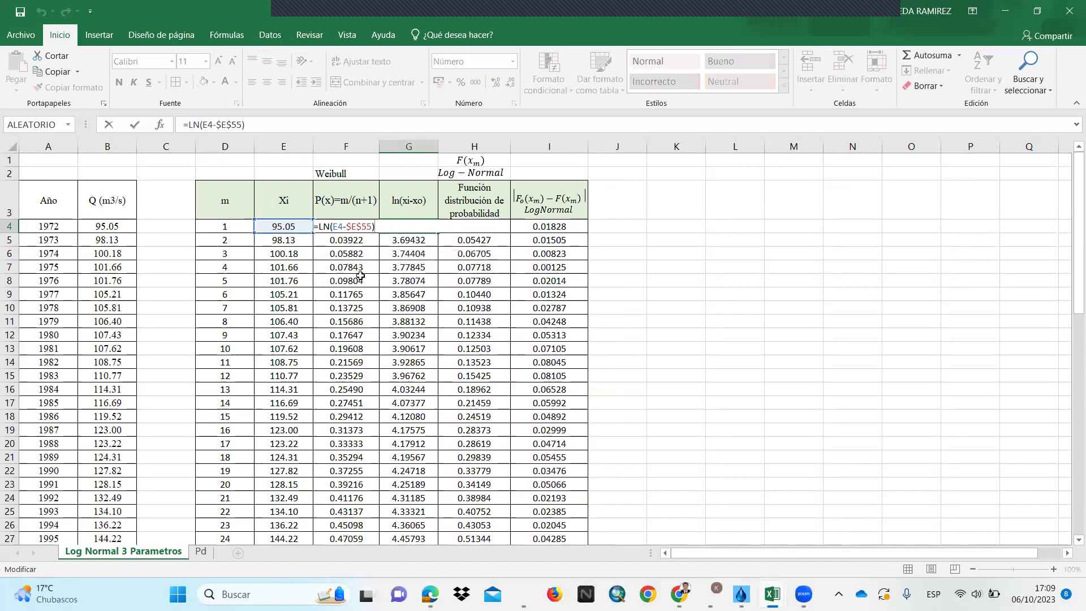
key(Escape)
scroll(397, 296, down, 13)
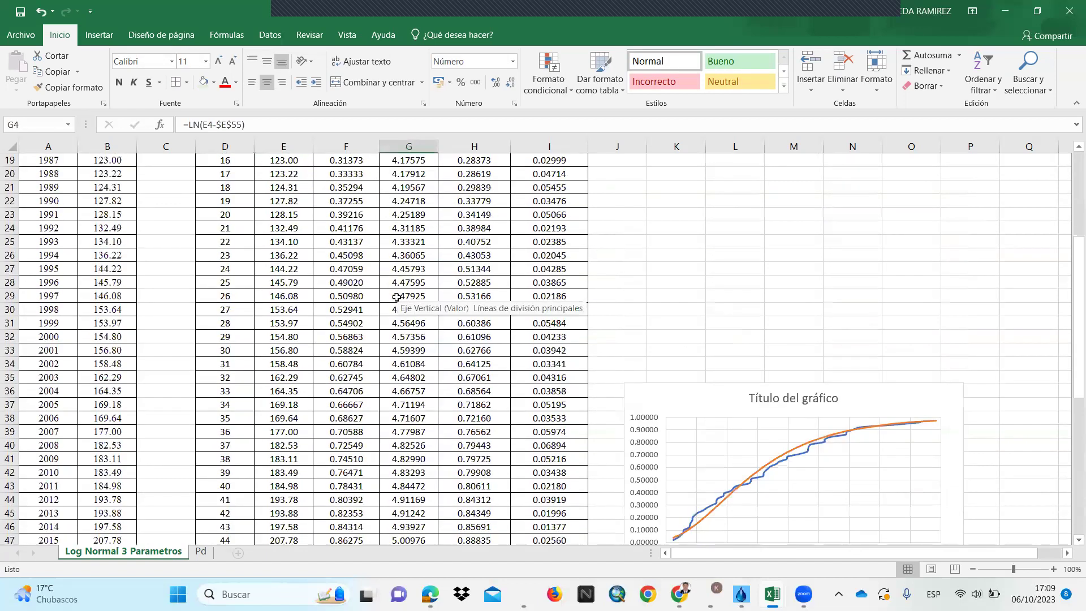
scroll(411, 352, up, 3)
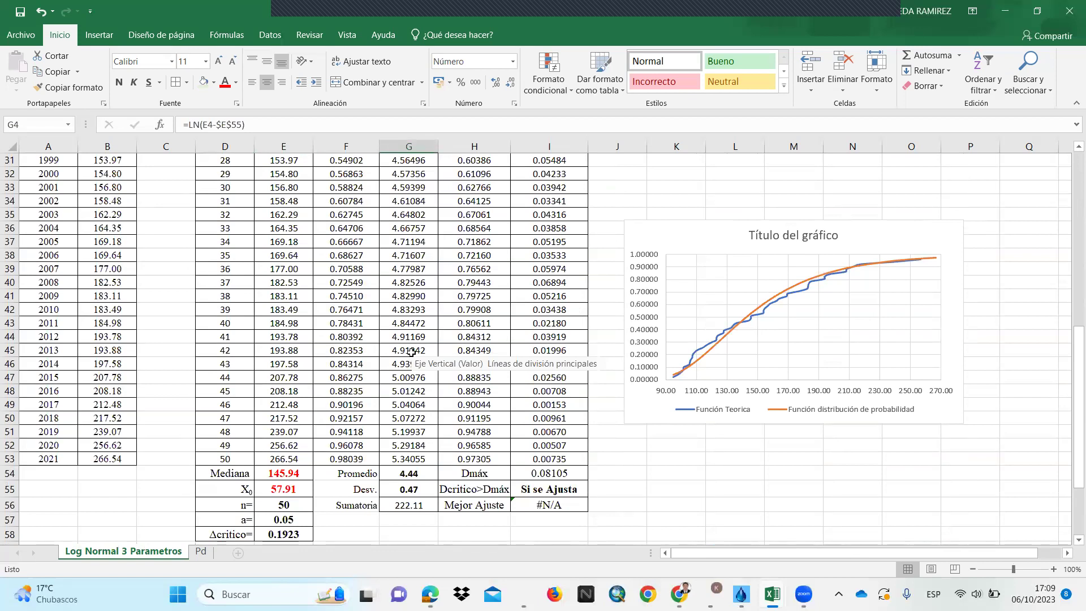
scroll(417, 351, up, 9)
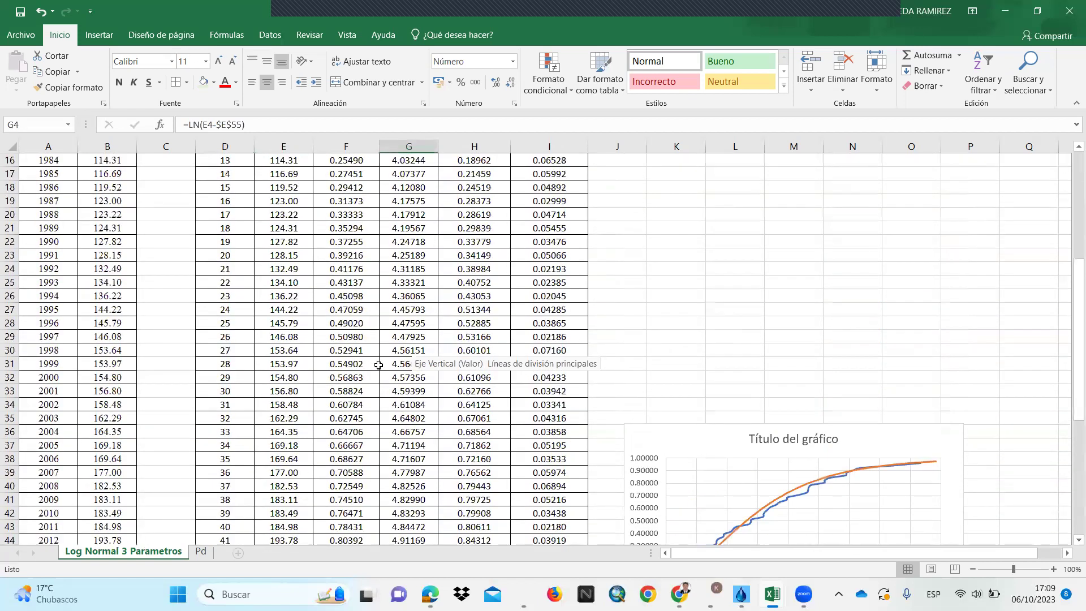
scroll(378, 365, up, 1)
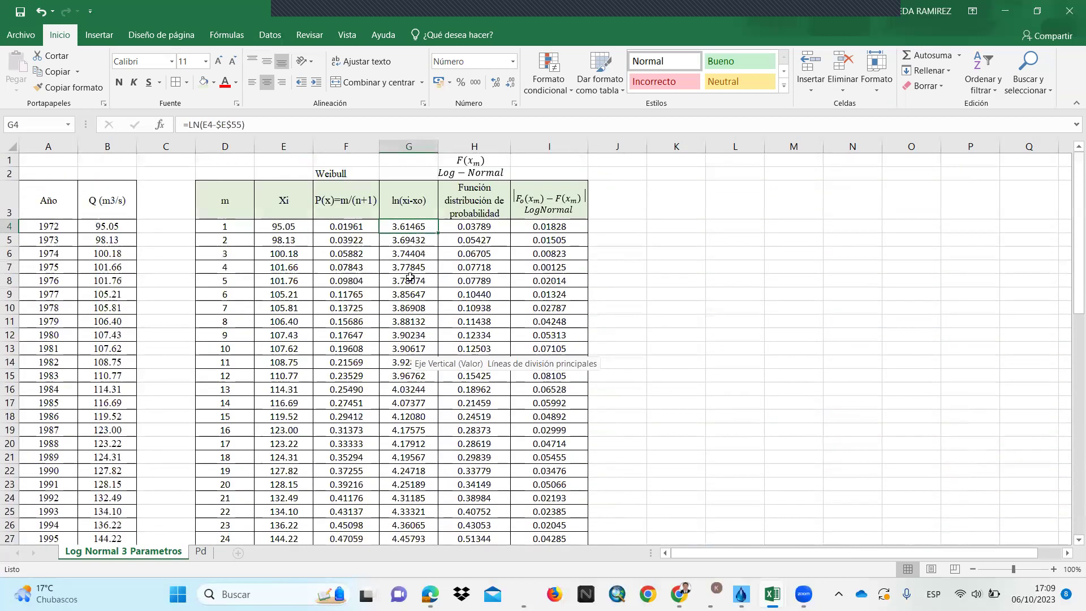
double_click(414, 225)
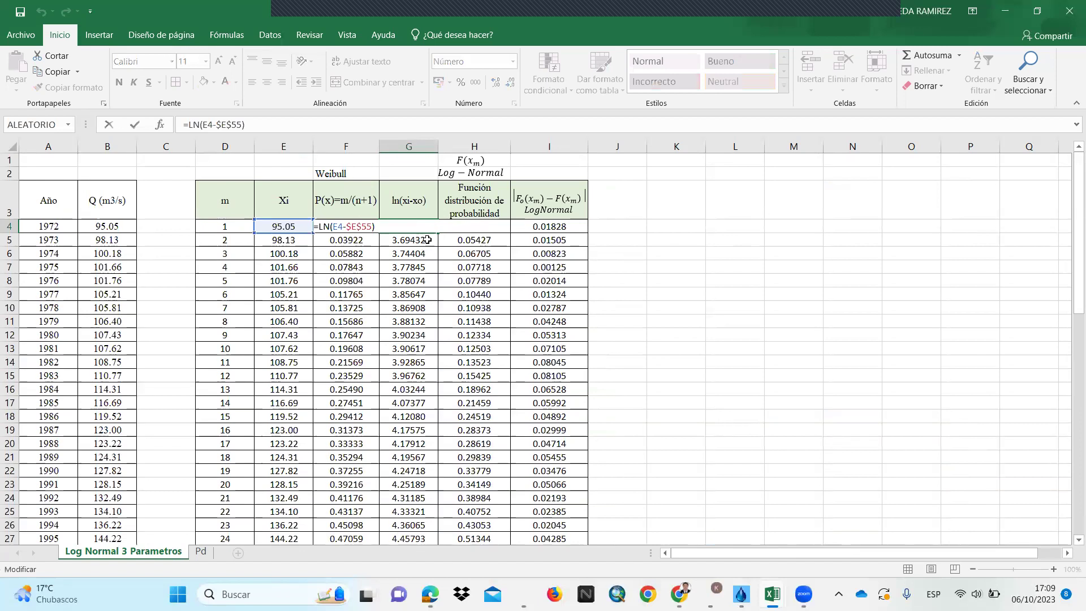
key(Escape)
- Review the PROMEDIO formula in G54 that averages the ln(xi-xo) values
scroll(416, 294, down, 14)
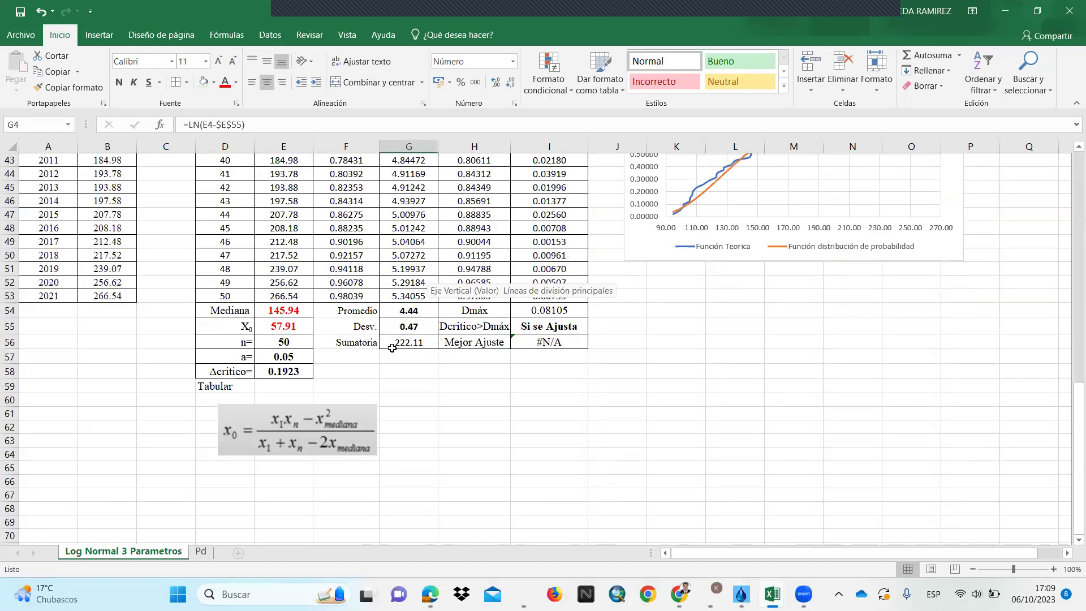
scroll(392, 348, up, 4)
scroll(392, 345, down, 2)
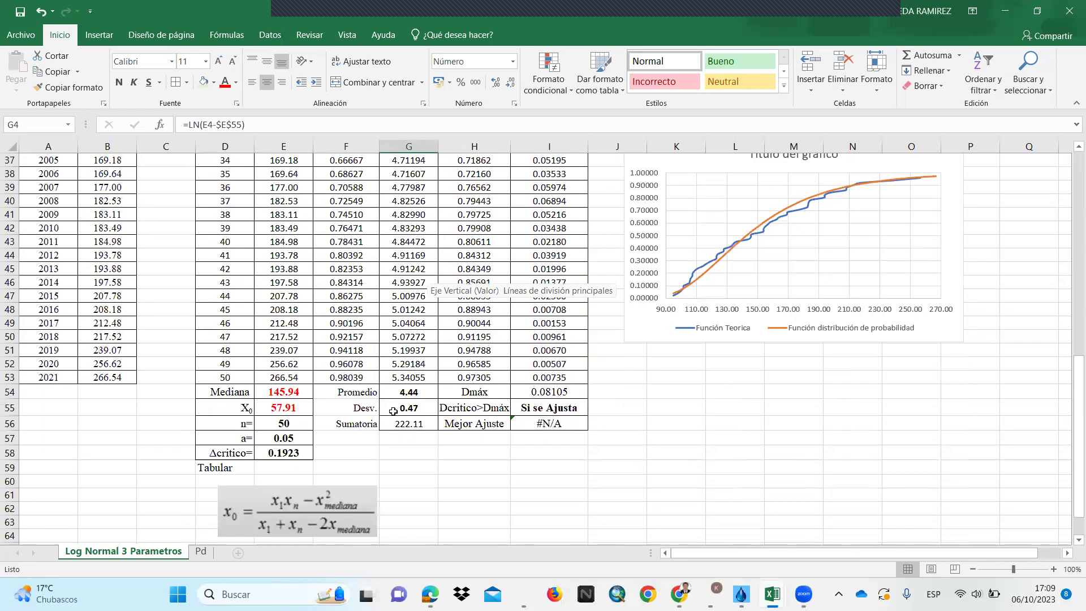
click(401, 393)
double_click(401, 393)
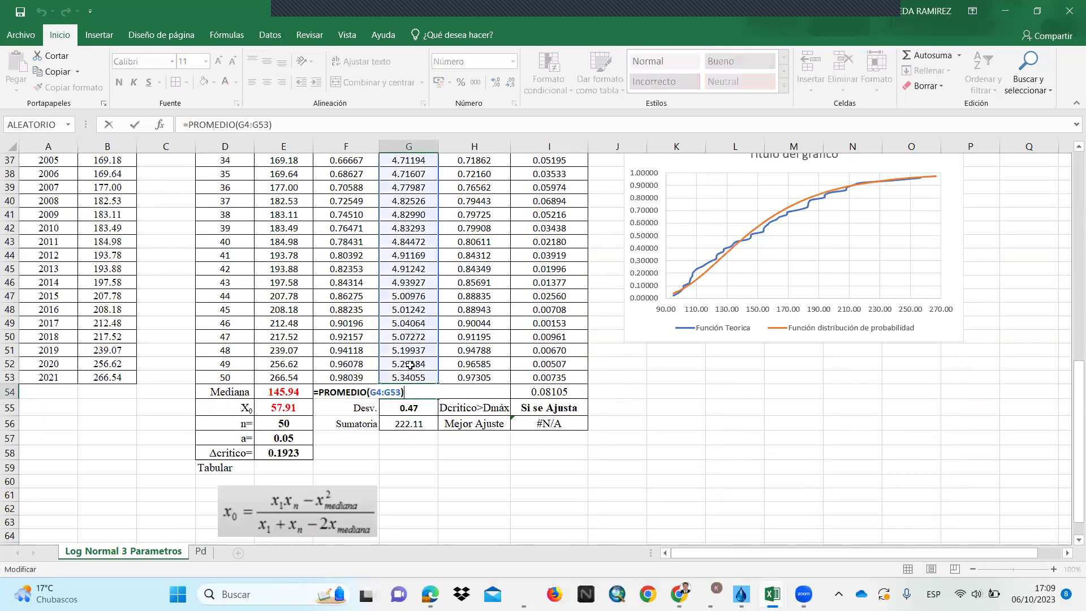
key(Escape)
- Review the standard deviation formula in G55 and the SUMA formula in G56 for the ln(xi-xo) column
click(401, 407)
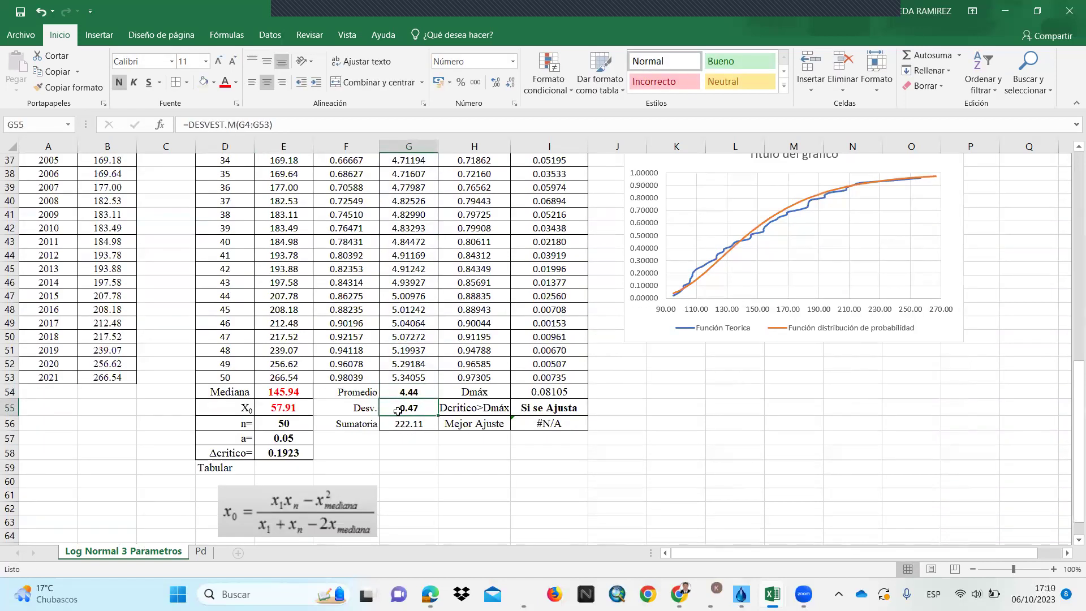
double_click(400, 408)
click(399, 424)
double_click(398, 424)
key(Escape)
scroll(408, 436, up, 1)
scroll(408, 436, up, 11)
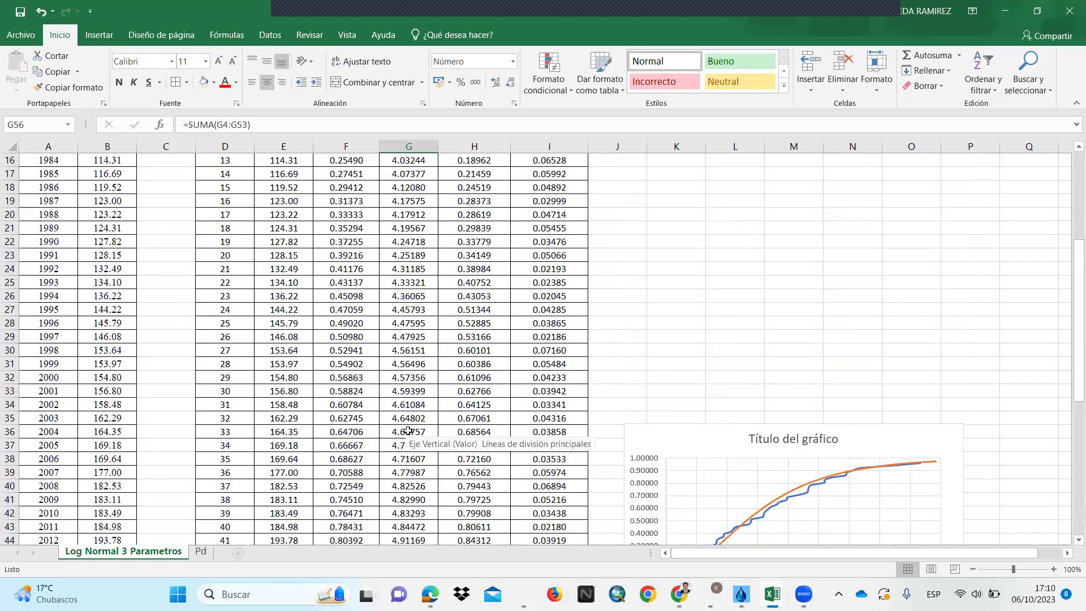
scroll(441, 340, up, 1)
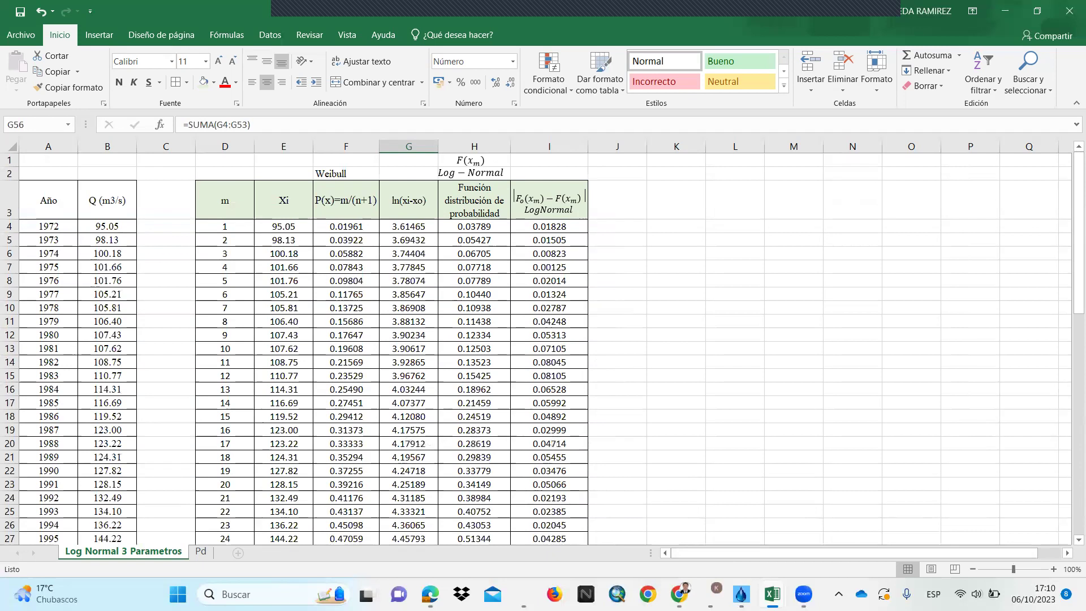
- Switch to the other workbook's Kolmogorov-Smirnov sheet, look over its distribution headings, and return to the Log-Normal workbook
mouse_move(772, 594)
click(690, 526)
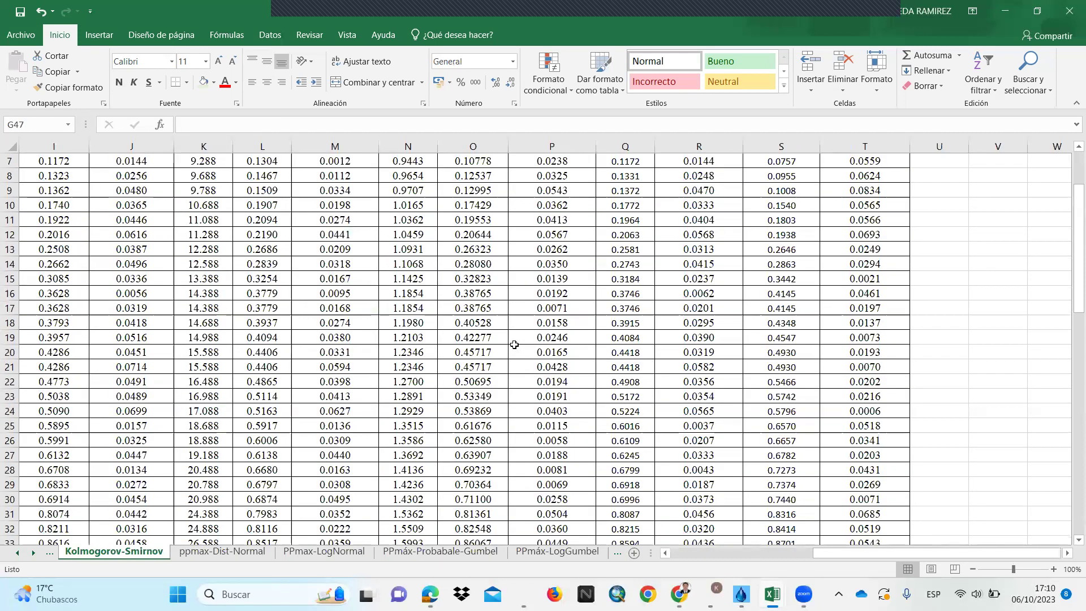
scroll(569, 215, up, 2)
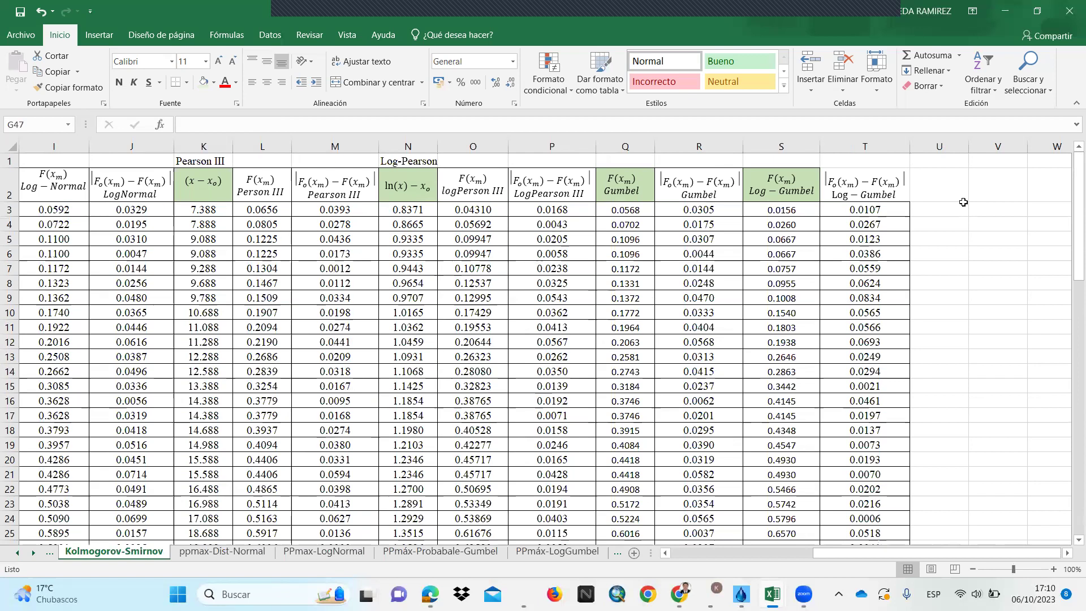
click(1037, 11)
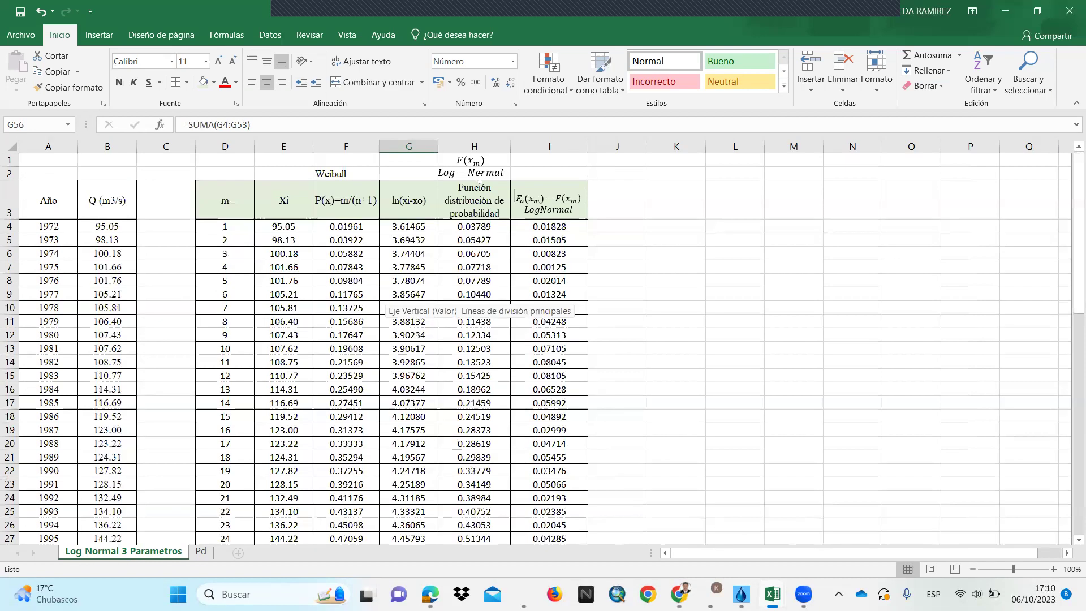
key(alt+Tab)
- Add a 3 to the end of the F(xm) Log-Normal label above column H
drag(467, 173, 505, 176)
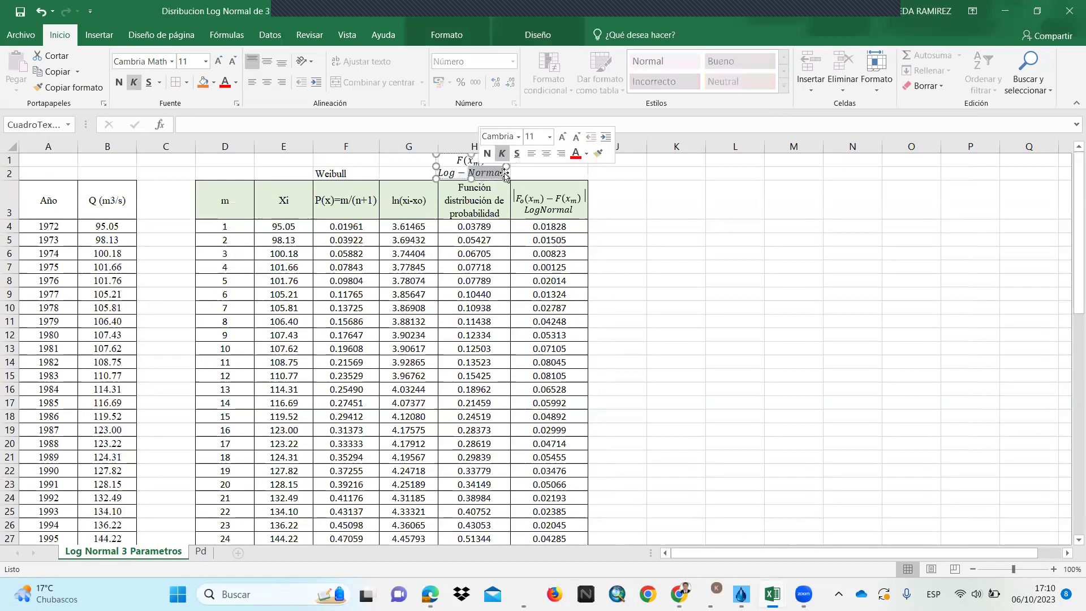
click(503, 173)
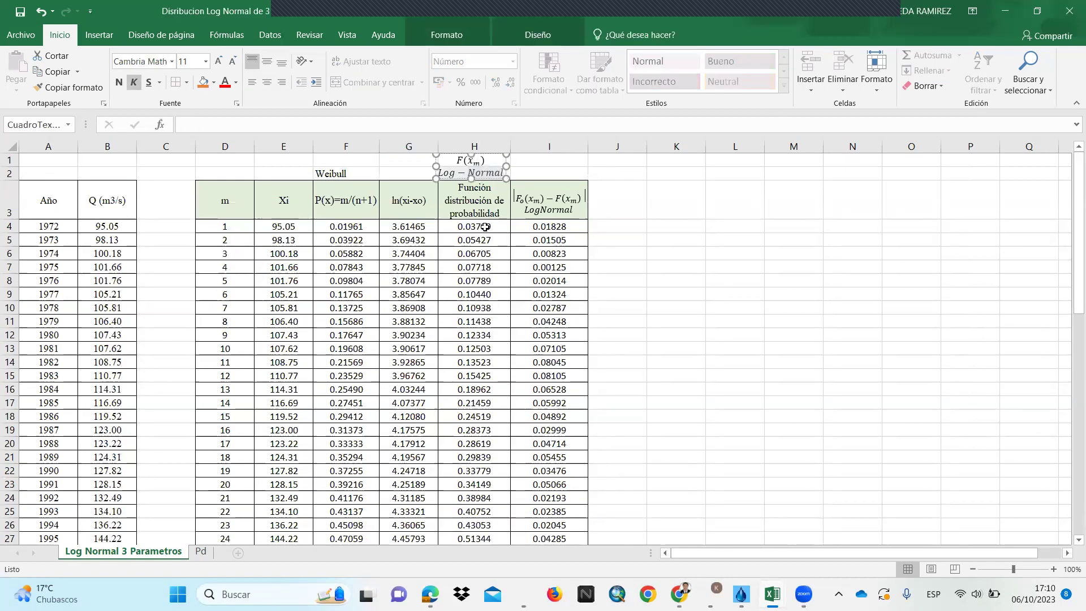
text(3)
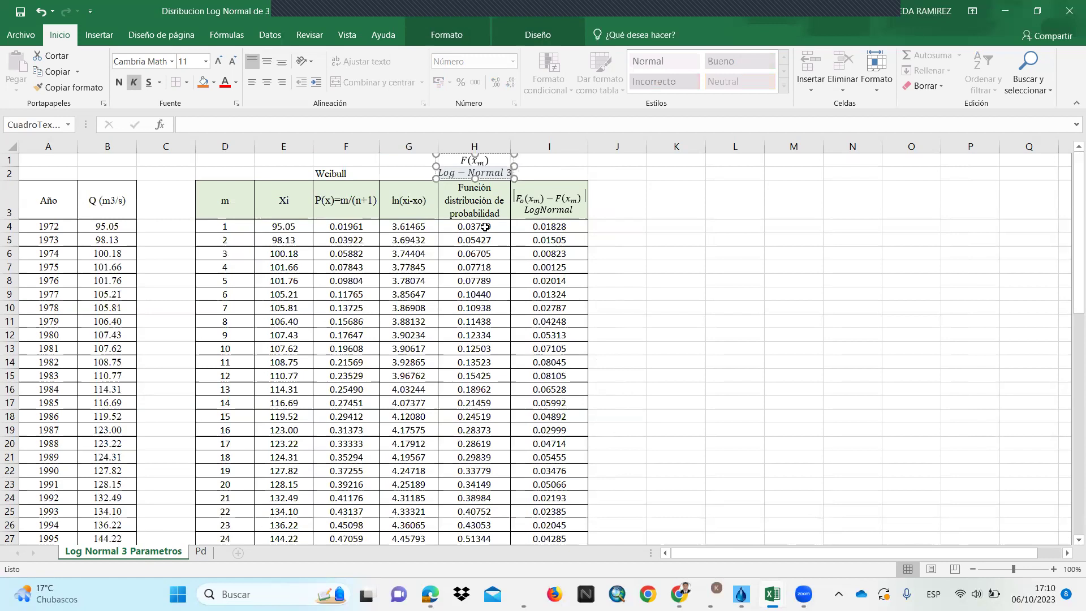
click(715, 187)
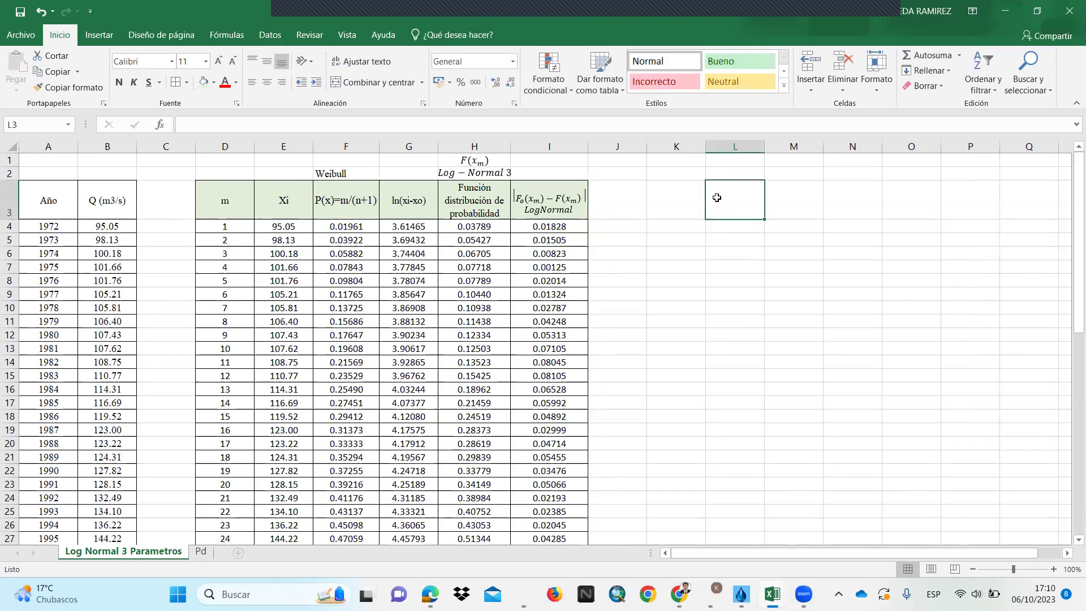
- Examine the DISTR.NORM.N formula in H4 and trace its mean and standard deviation references to G54 and G55
double_click(480, 228)
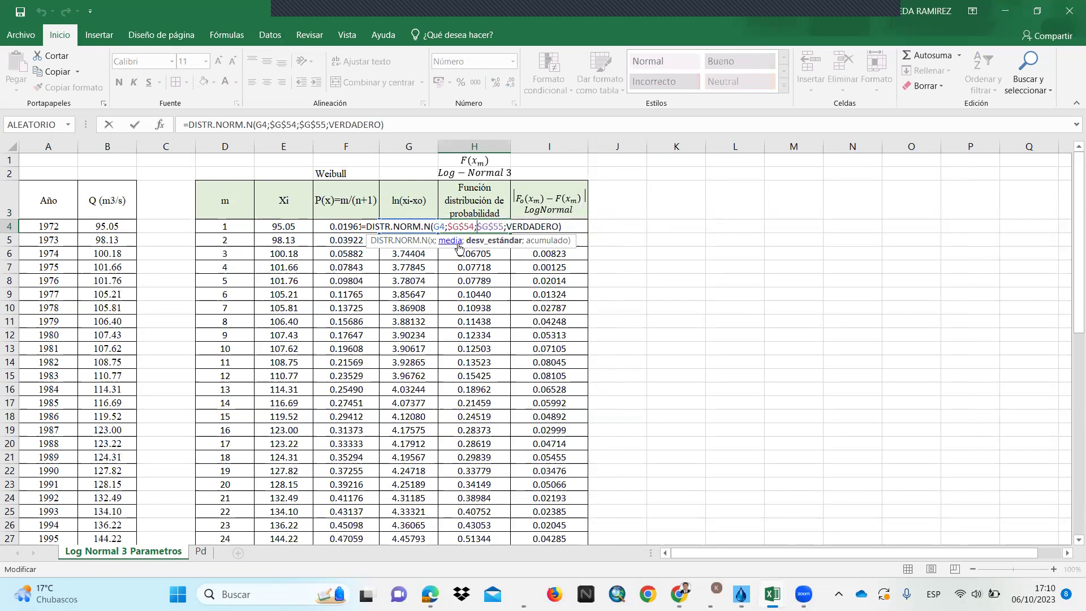
scroll(472, 377, down, 3)
scroll(472, 377, down, 8)
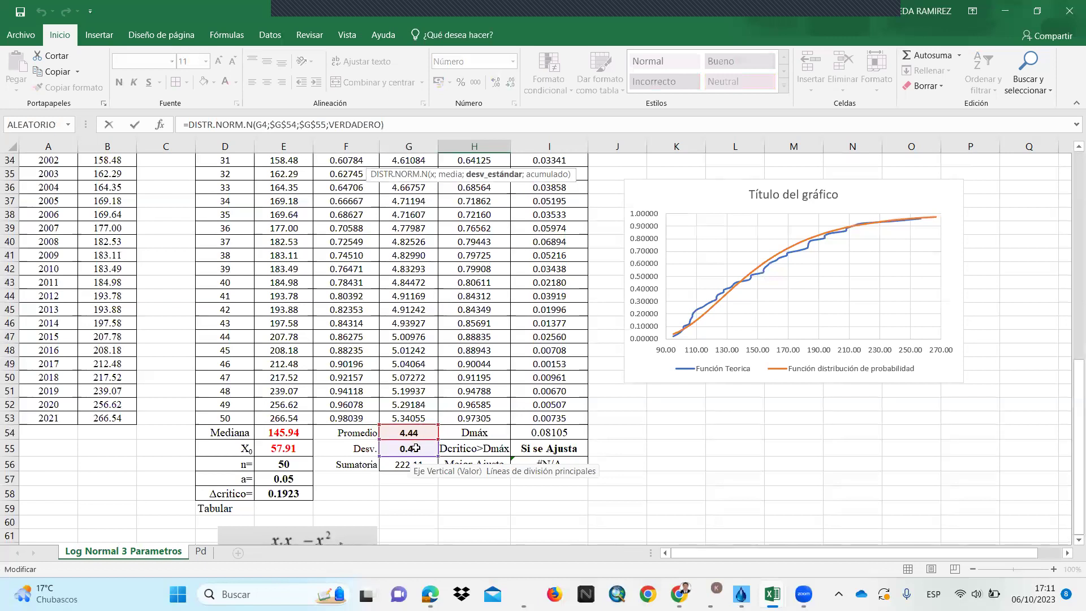
scroll(463, 366, up, 3)
scroll(463, 366, up, 5)
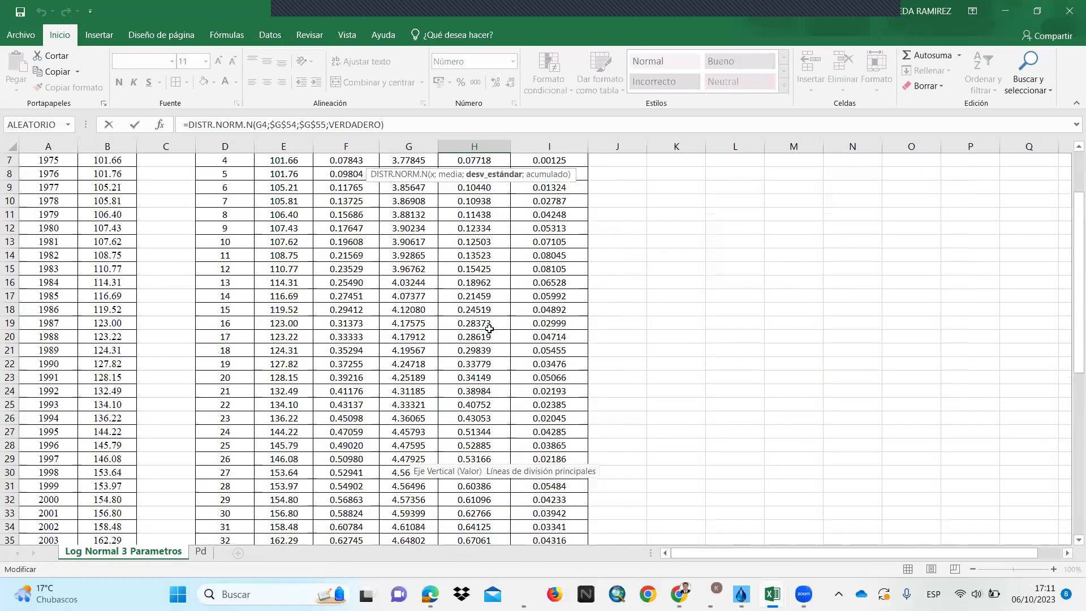
scroll(489, 327, up, 3)
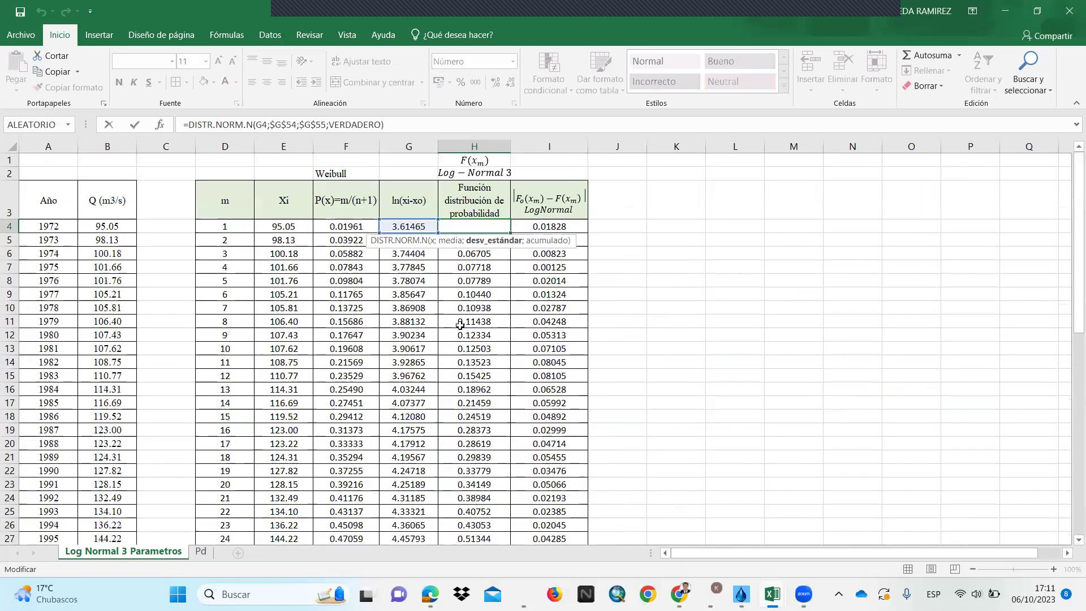
scroll(422, 420, down, 13)
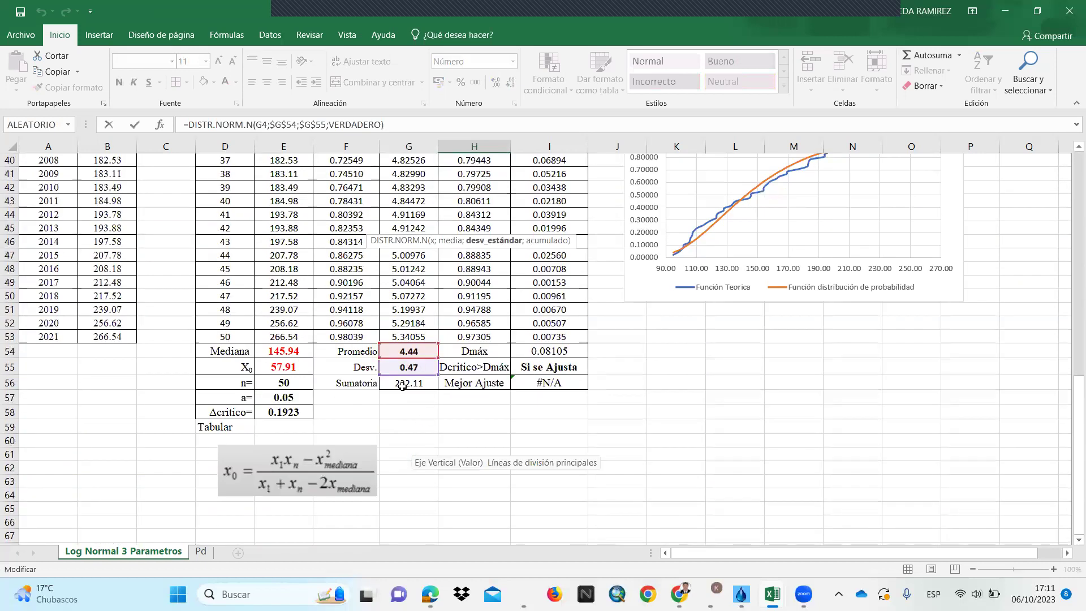
scroll(458, 339, up, 9)
scroll(489, 287, up, 3)
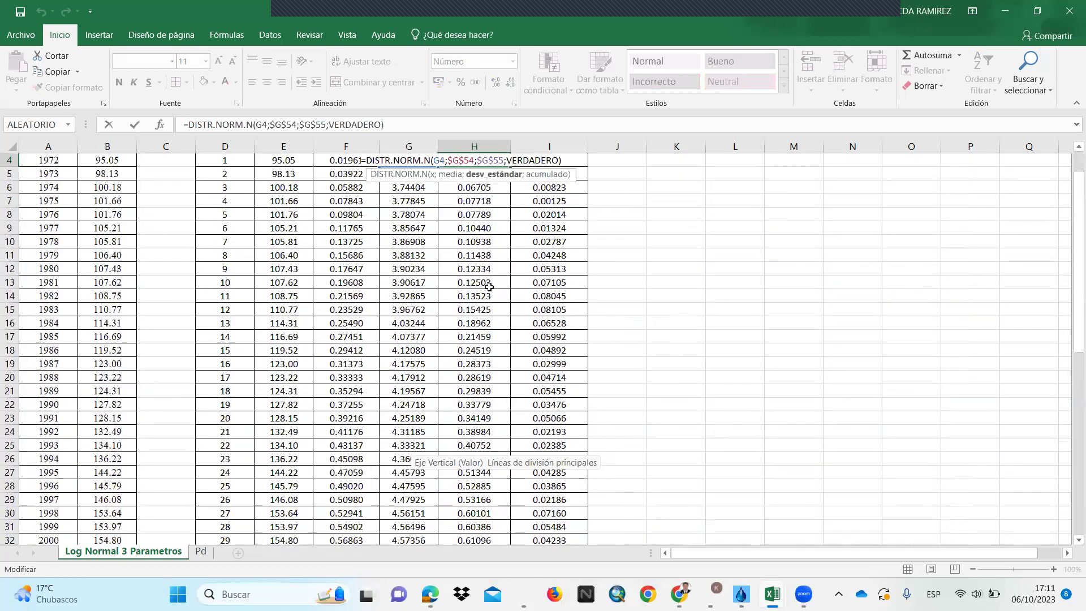
scroll(534, 215, up, 1)
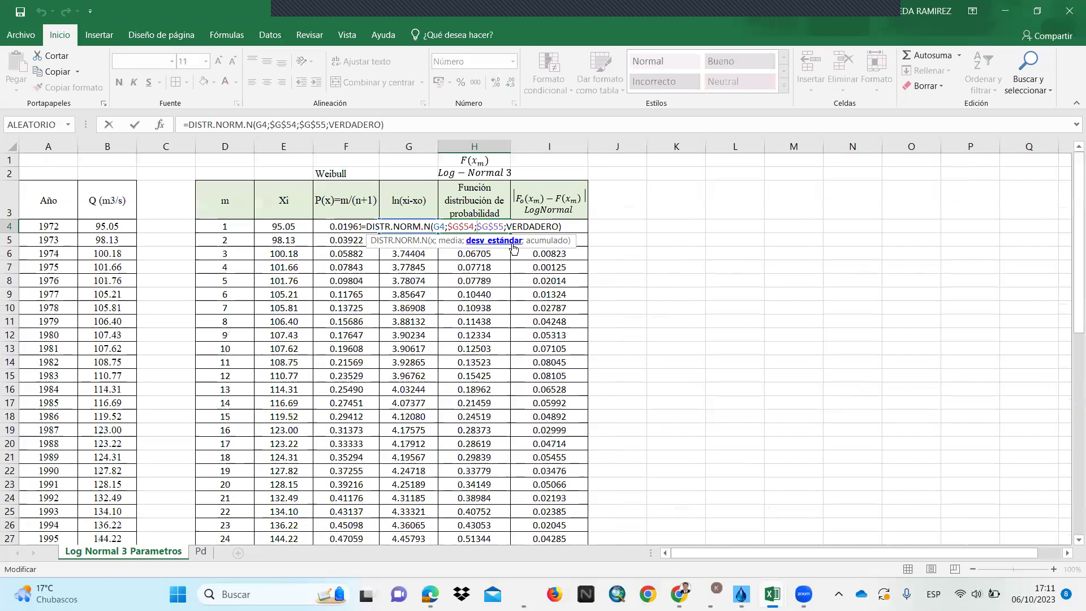
key(Return)
- Recheck the distribution function formula in H4 and compare it with the one further down in H50
double_click(485, 226)
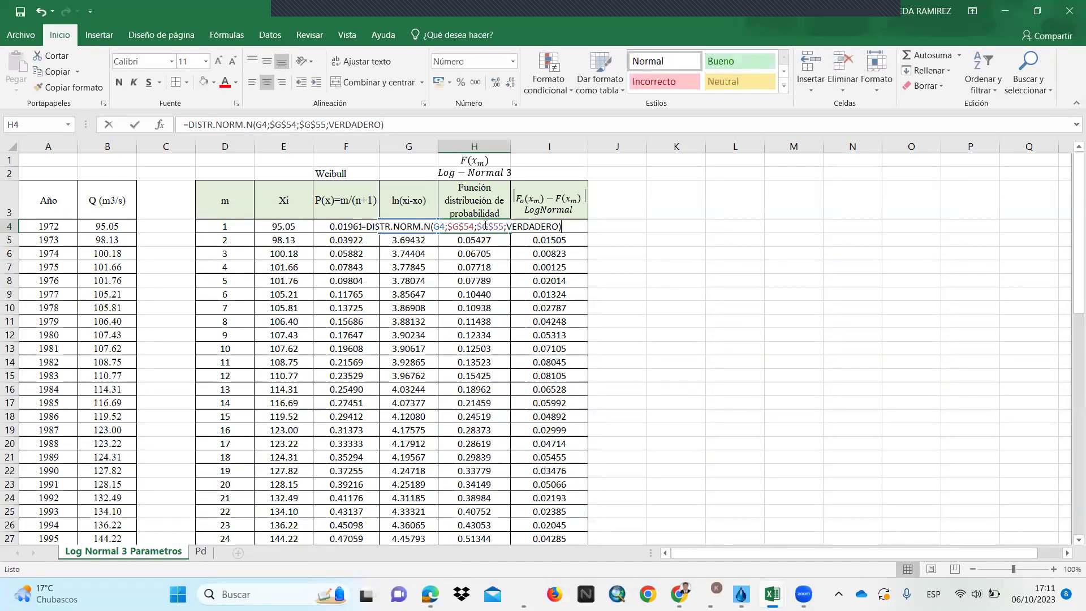
key(Escape)
drag(500, 227, 506, 523)
drag(480, 520, 479, 486)
click(477, 440)
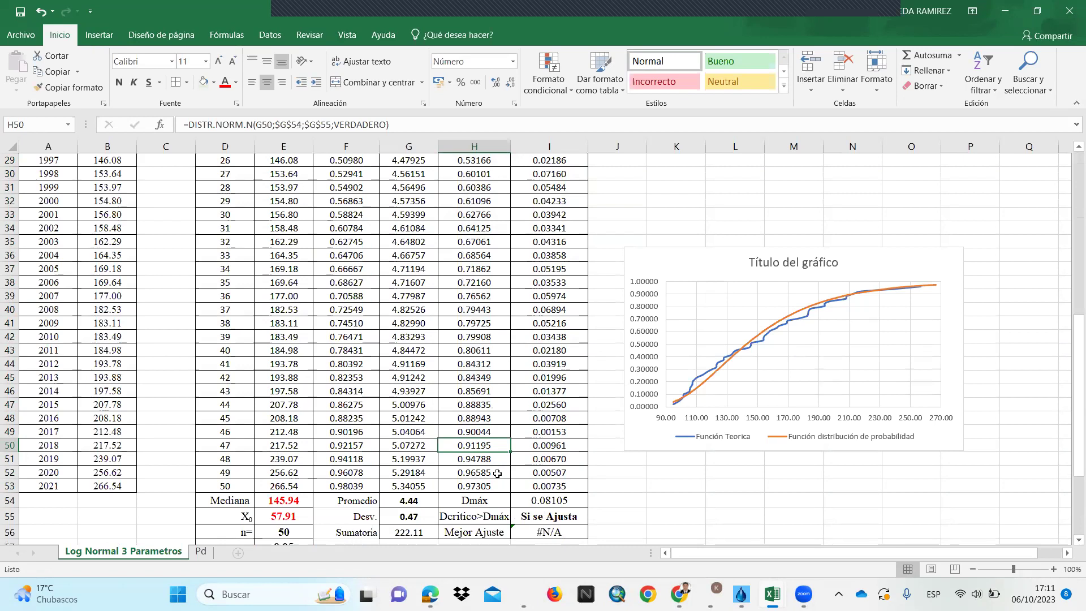
scroll(497, 474, up, 10)
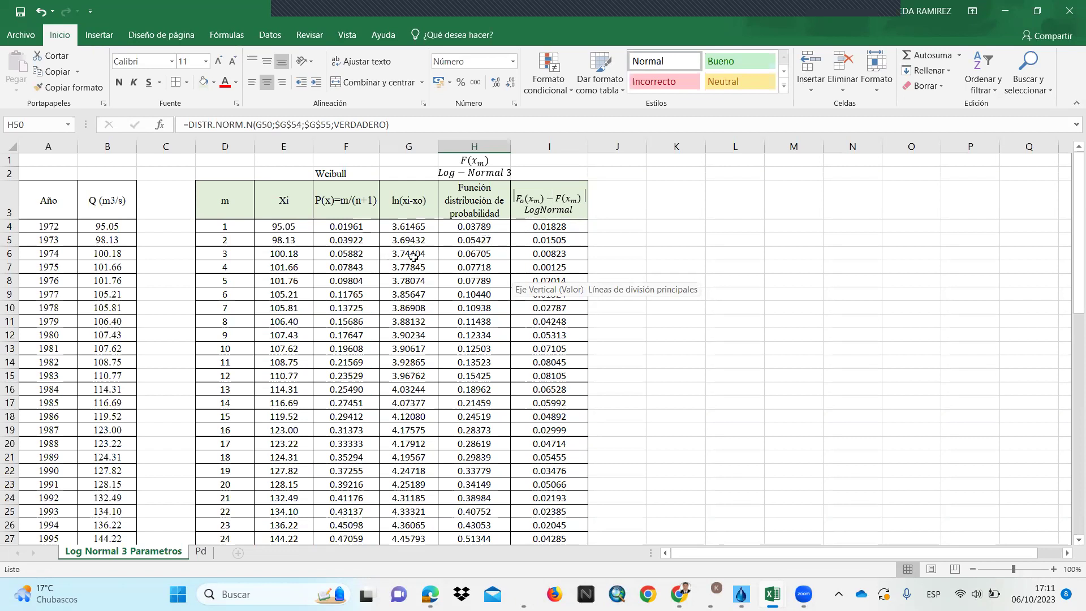
- Examine the ABS(F4-H4) formula in I4 and the absolute differences down to I53
double_click(538, 227)
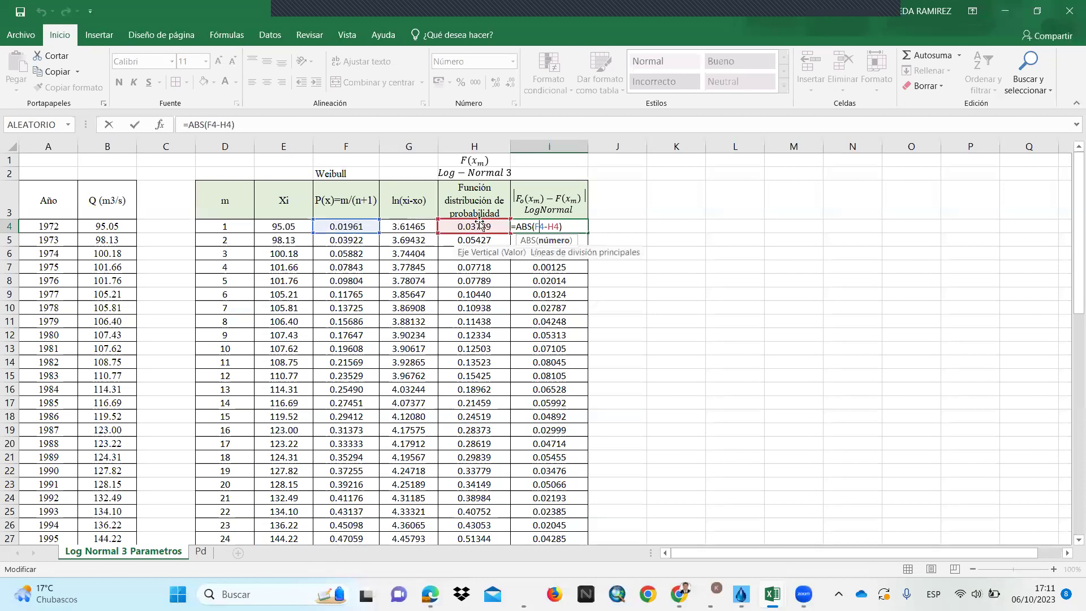
key(ctrl+Return)
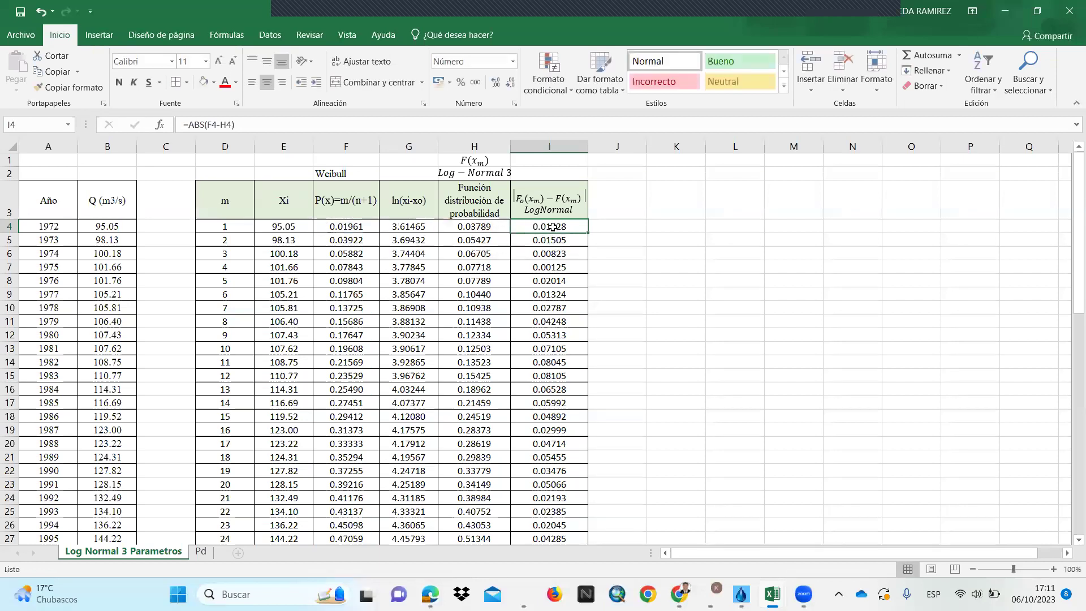
drag(552, 227, 553, 488)
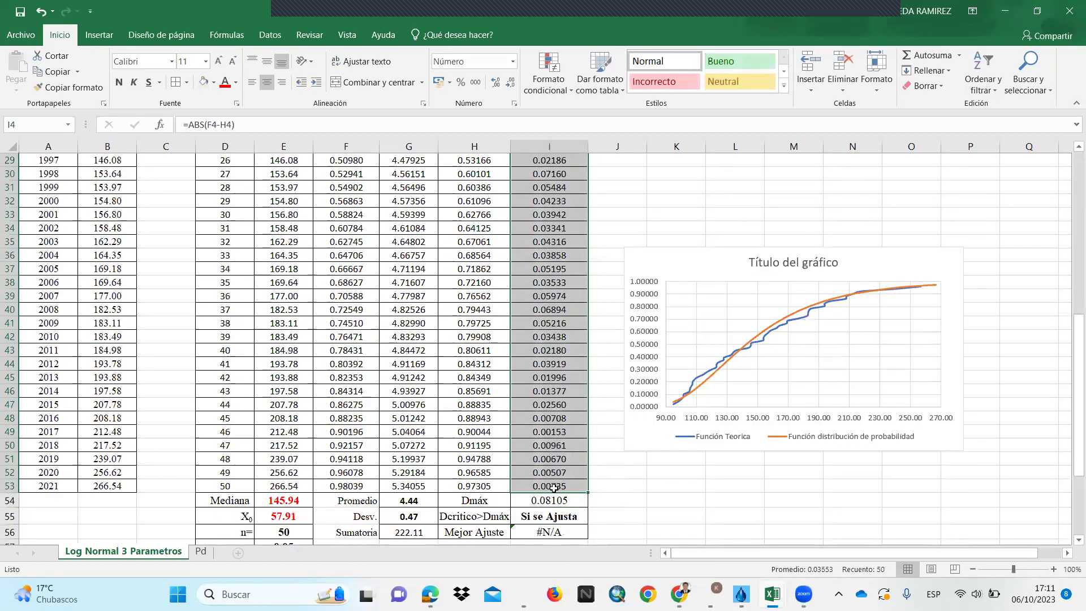
- Make the Dmáx value in I54 bold
click(501, 493)
scroll(486, 452, down, 1)
key(Right)
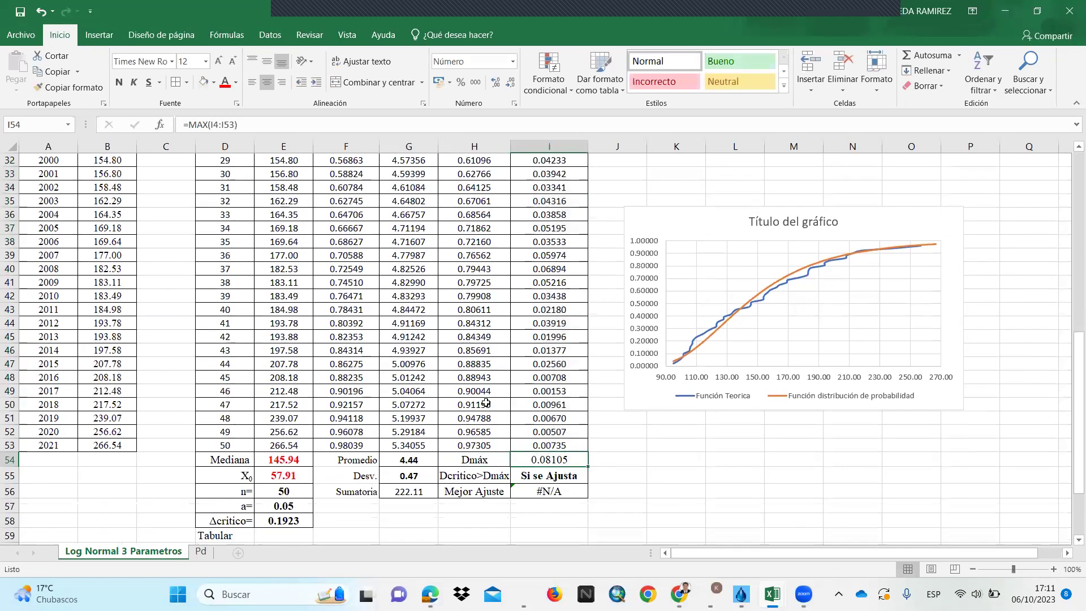
click(119, 82)
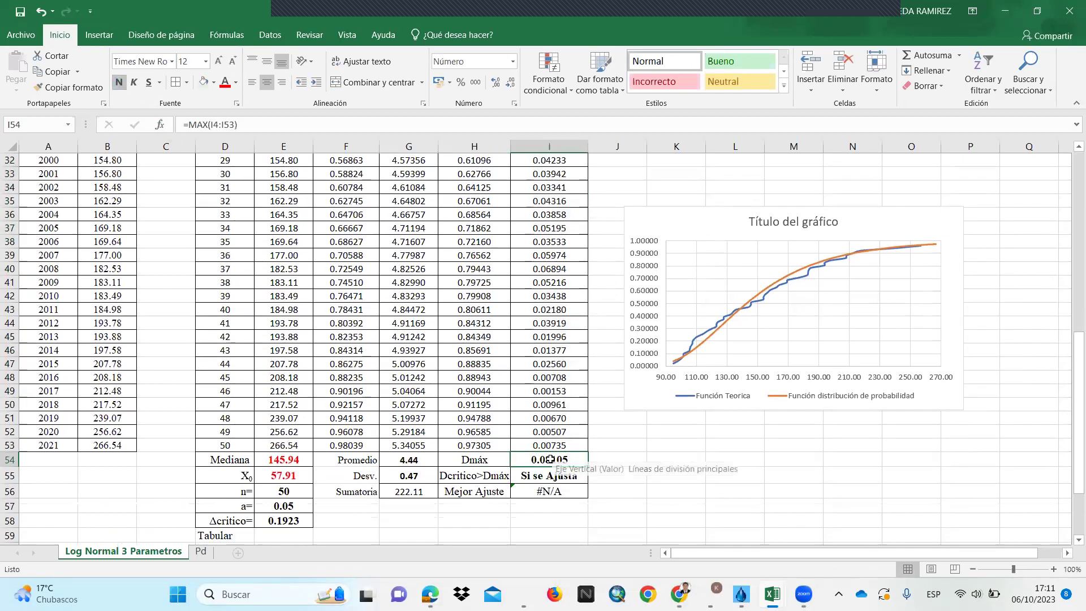
- Examine the MAX formula in I54 and trace its I4:I53 range through the differences column
double_click(548, 459)
scroll(540, 407, up, 7)
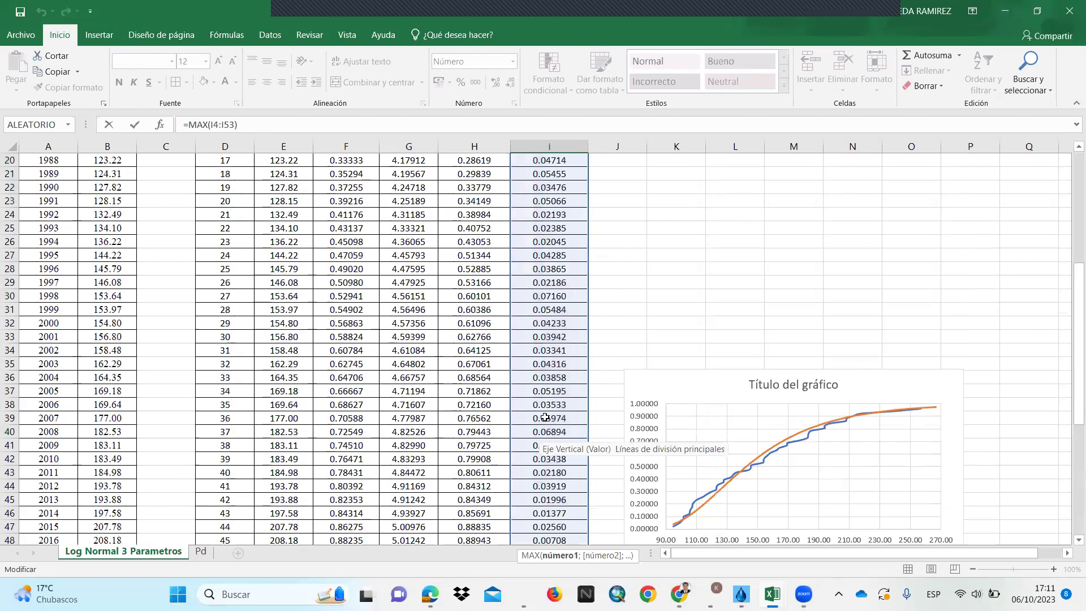
scroll(539, 357, up, 3)
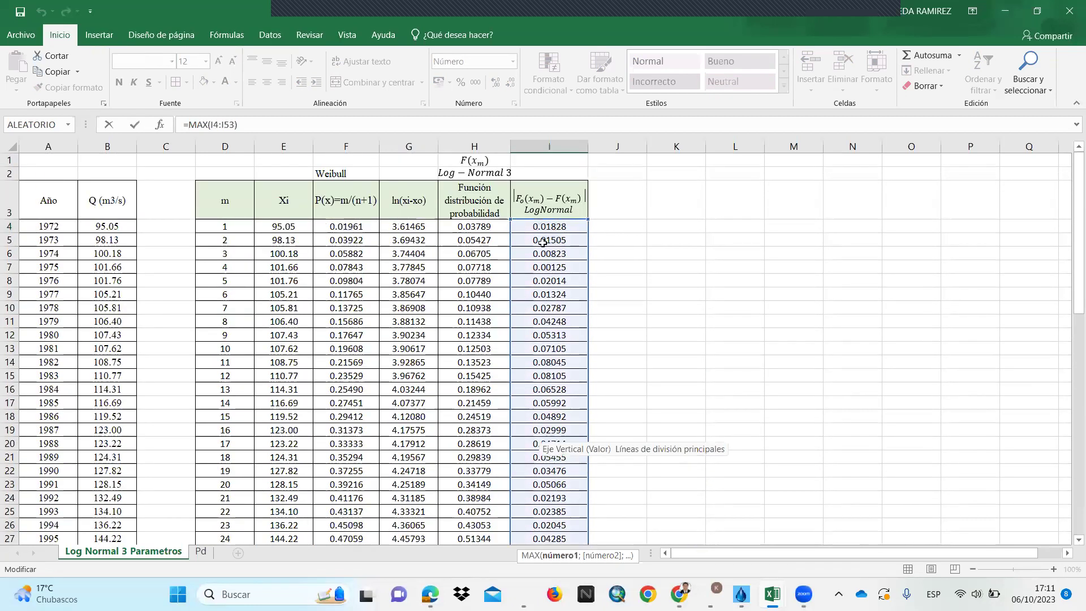
scroll(549, 262, down, 11)
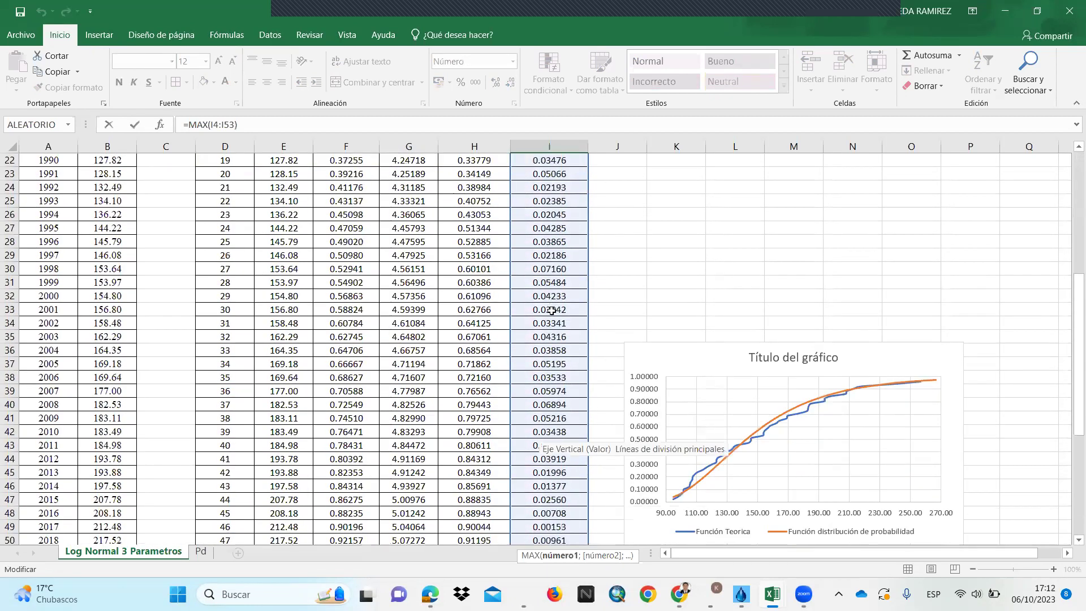
key(ctrl+Return)
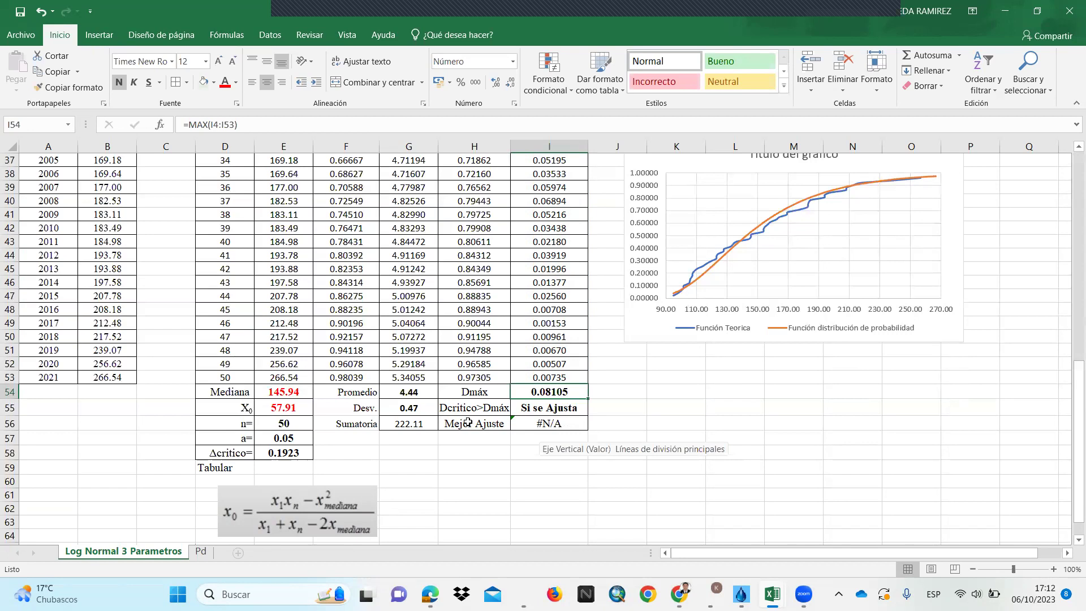
- Inspect the Dcritico>Dmáx check formula in I55 and the Mejor Ajuste ranking formula in I56
double_click(550, 409)
key(Escape)
click(474, 439)
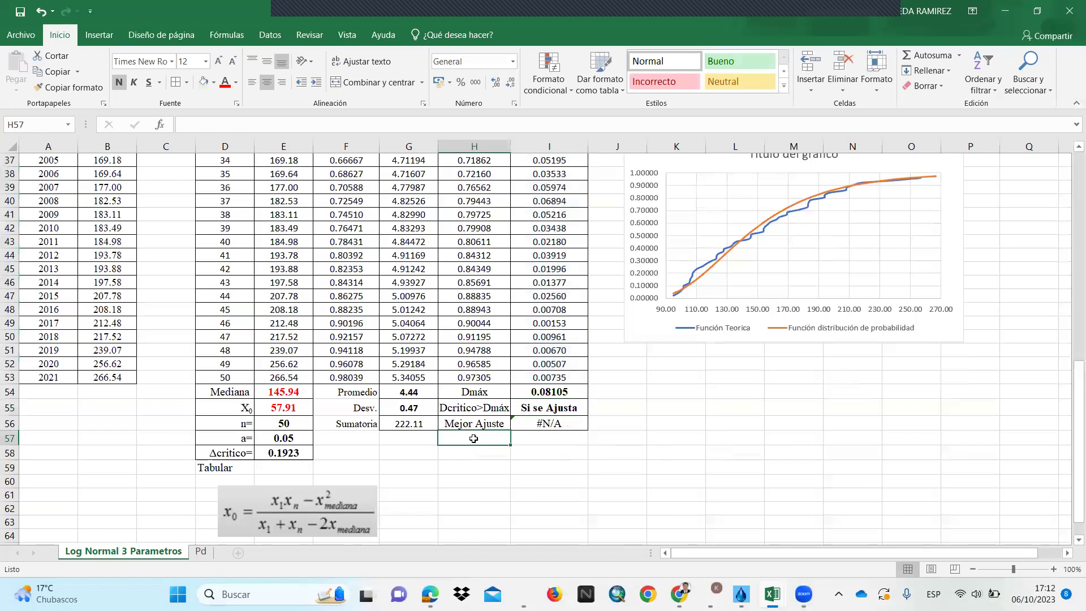
click(472, 423)
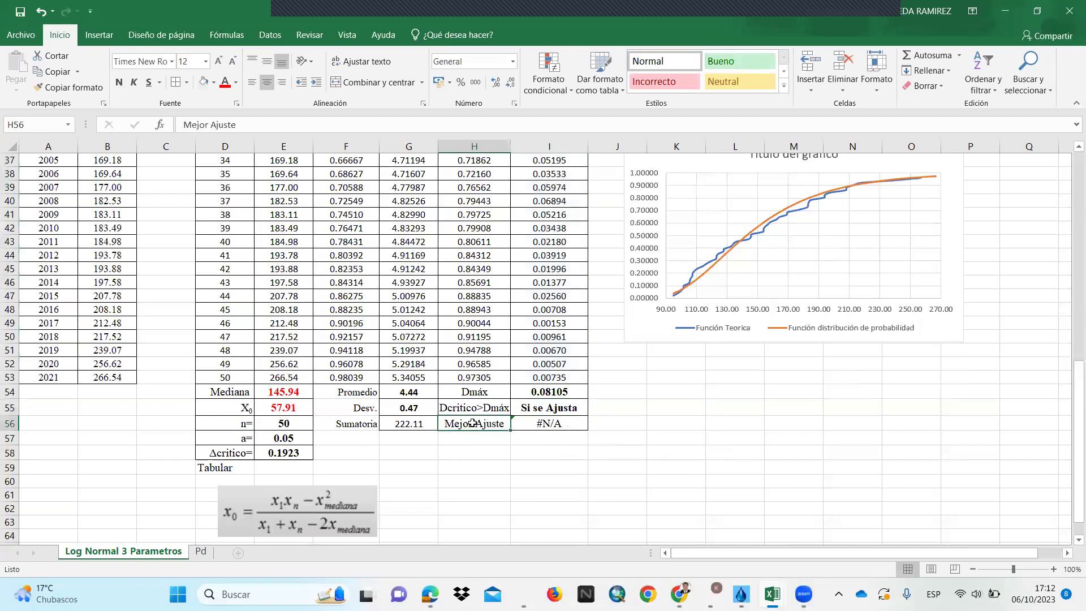
double_click(528, 424)
key(Escape)
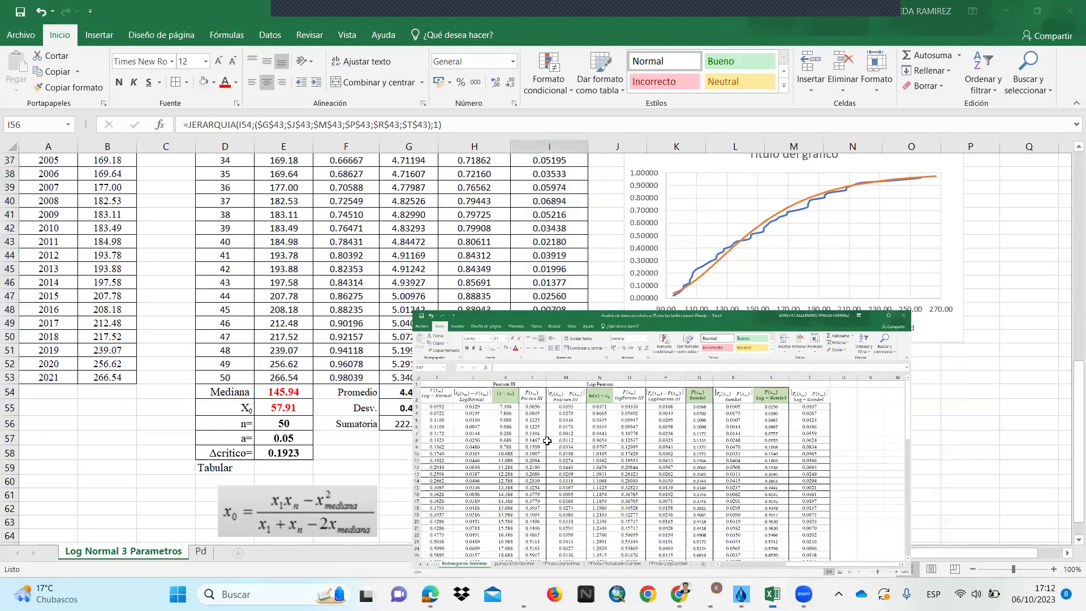
- Switch to the other workbook's Kolmogorov-Smirnov sheet, examine the JERARQUIA formula in M45 and the ranks across row 45, and return
click(696, 514)
scroll(452, 457, down, 9)
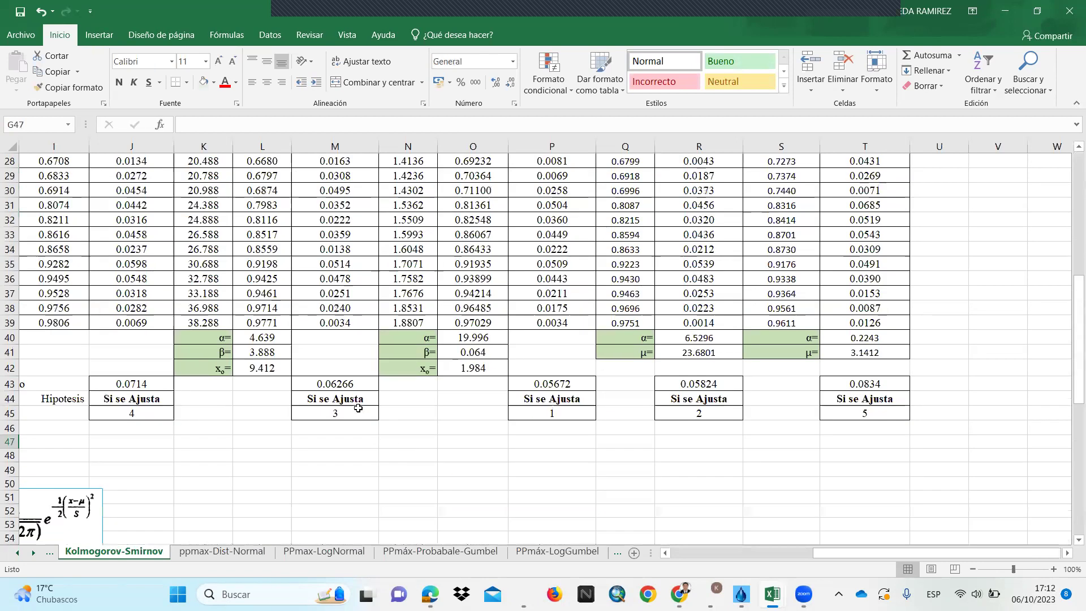
double_click(341, 415)
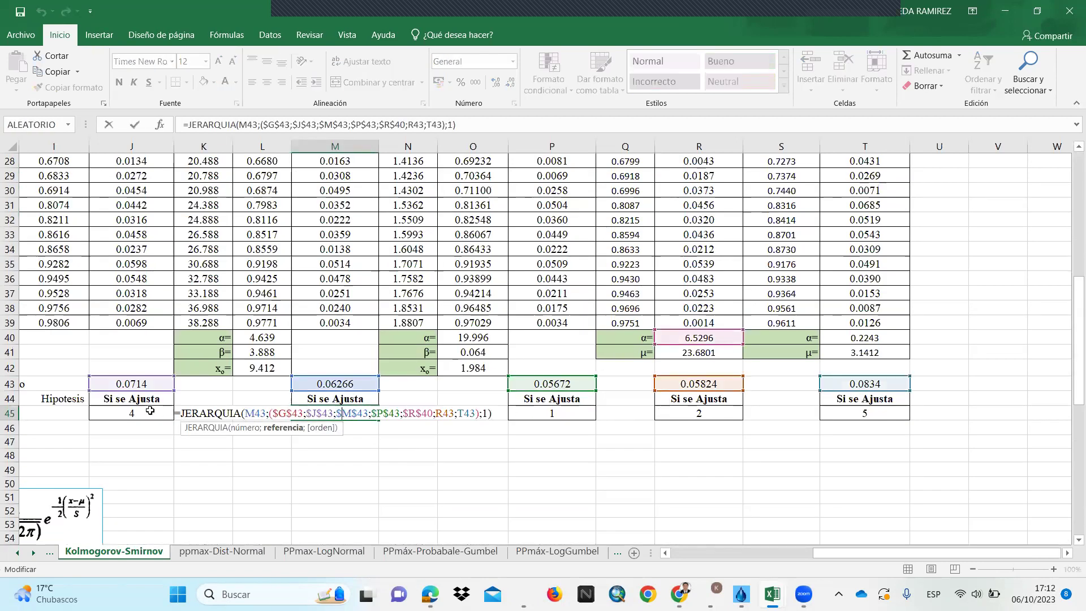
key(Escape)
scroll(543, 419, up, 7)
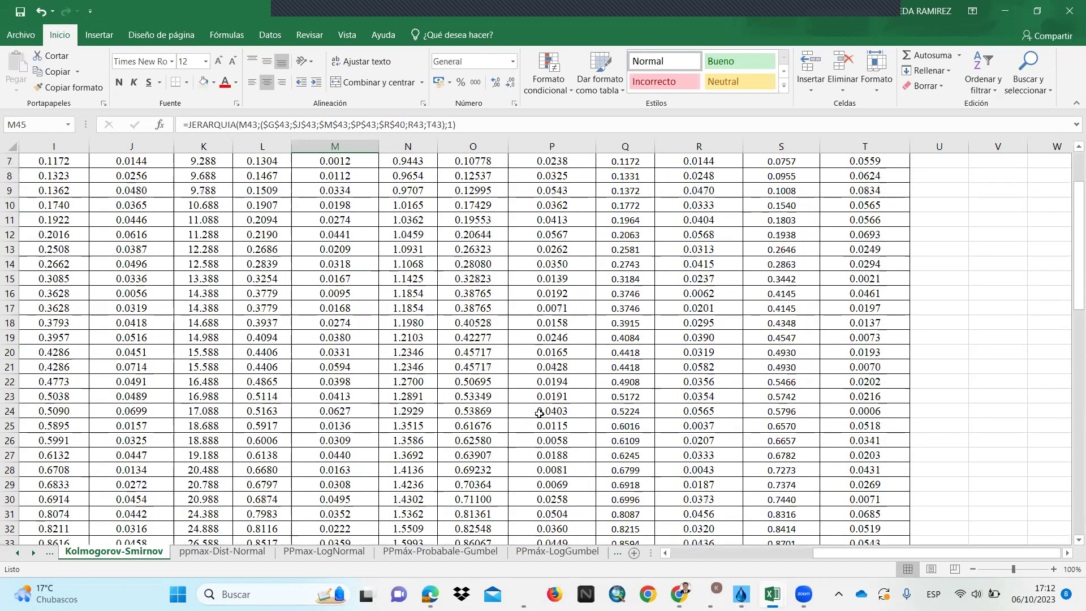
scroll(534, 410, up, 2)
scroll(461, 300, down, 9)
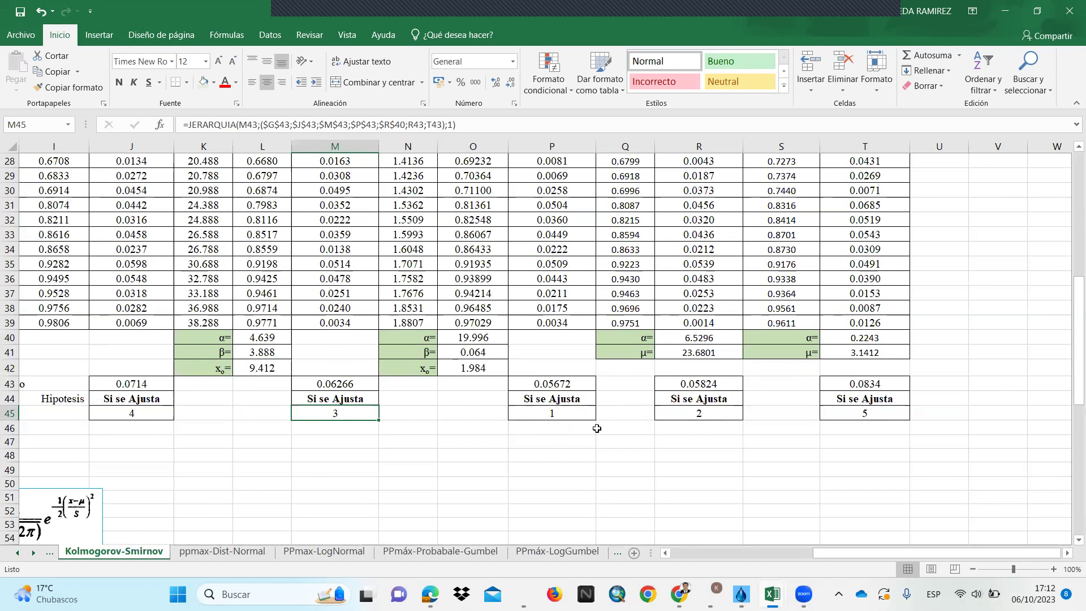
scroll(571, 428, up, 8)
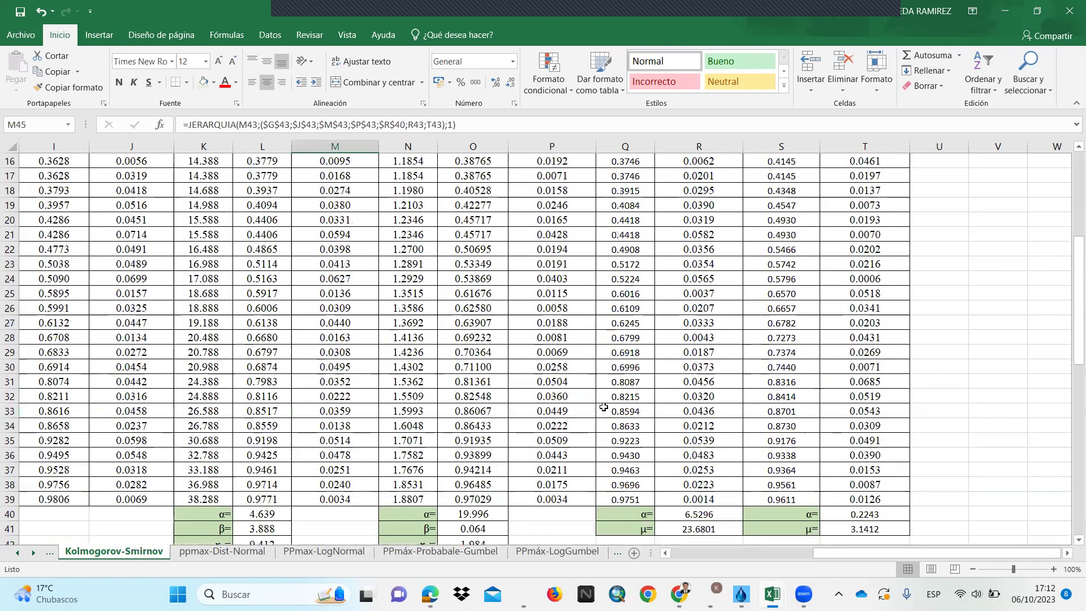
scroll(679, 348, up, 1)
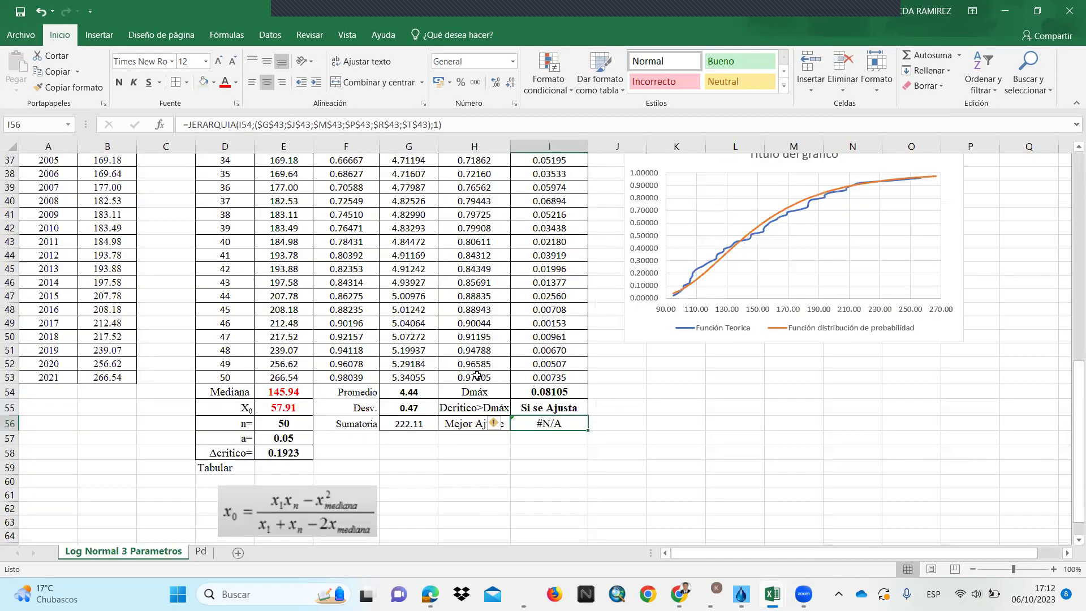
- Look over the Dmáx, Dcritico>Dmáx, Mejor Ajuste and Δcritico results beneath the Log-Normal table
scroll(477, 375, down, 3)
scroll(414, 408, up, 2)
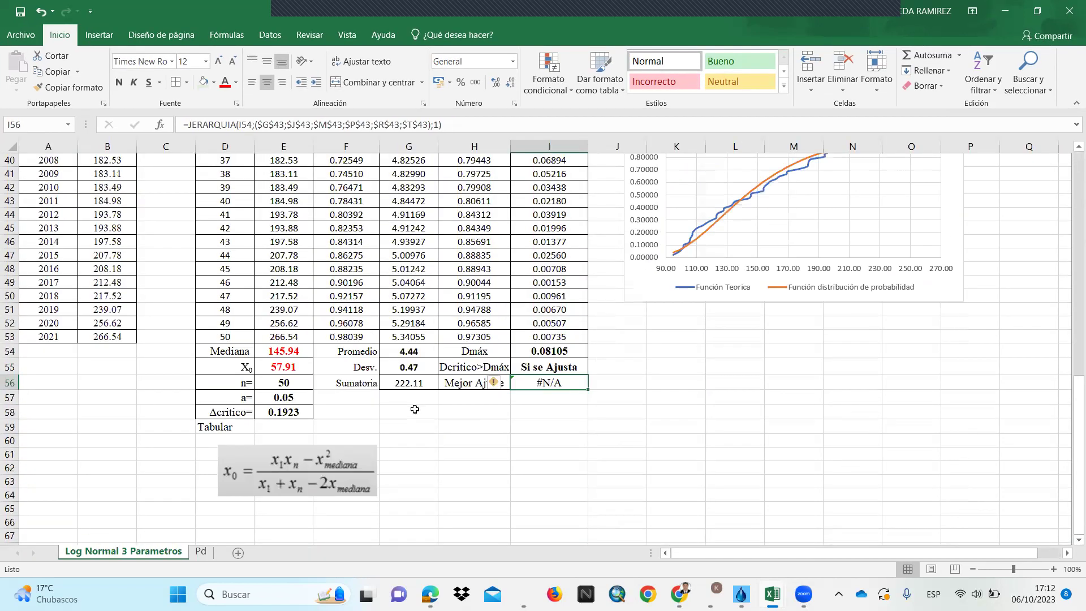
scroll(415, 409, up, 3)
click(609, 469)
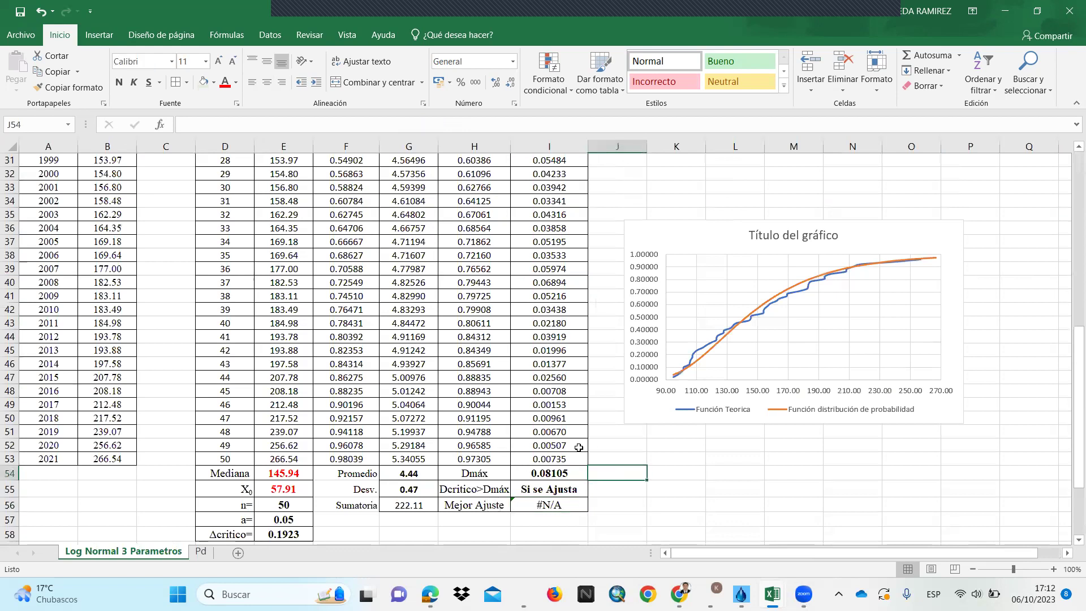
scroll(526, 445, down, 3)
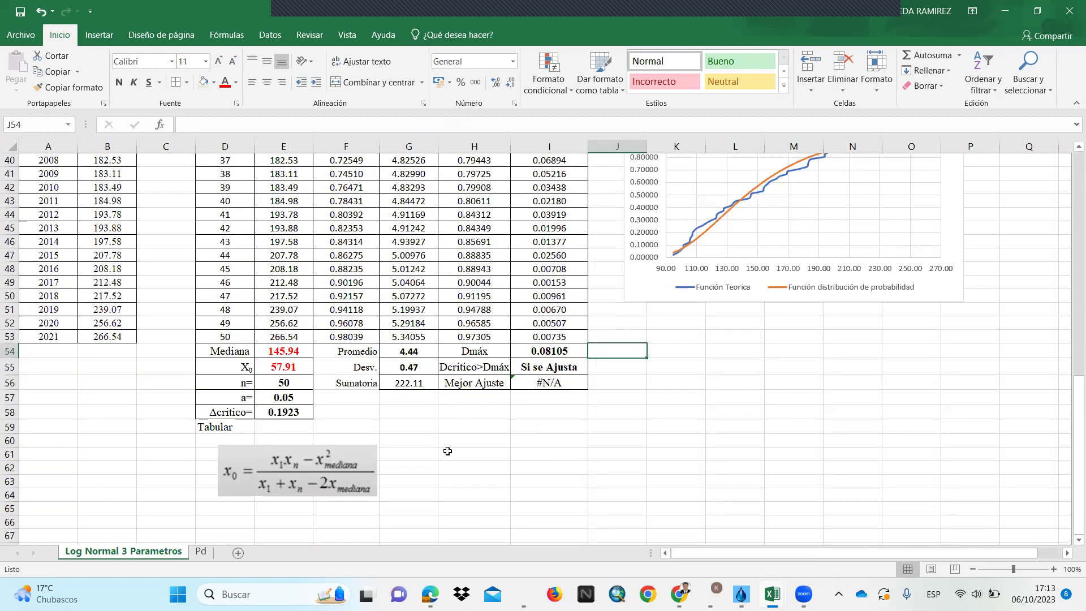
scroll(448, 450, up, 2)
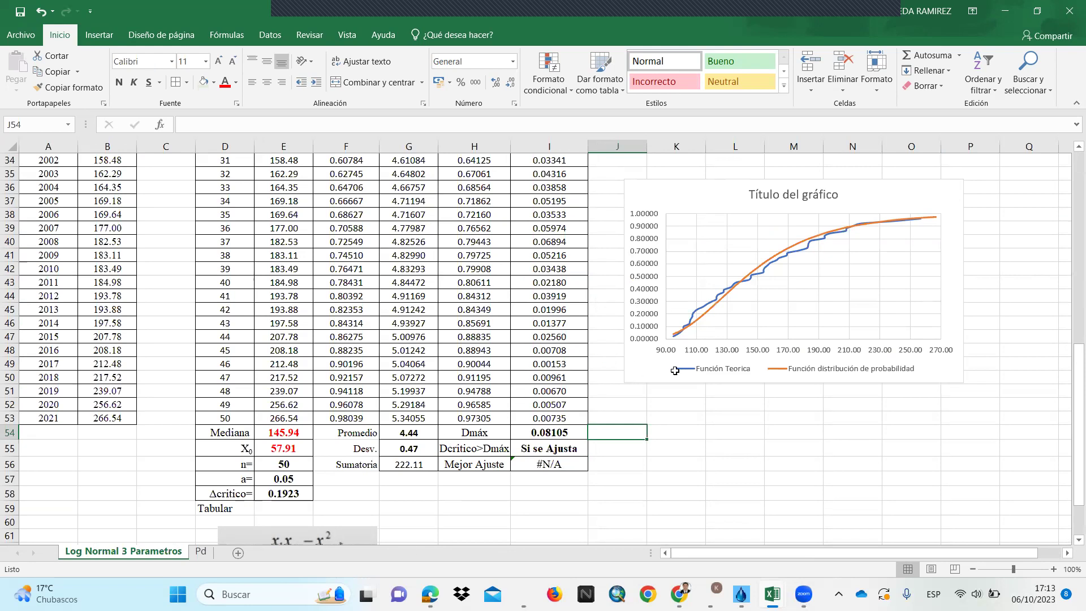
- Move the distribution chart up beside the first rows of the Log-Normal table
click(742, 441)
scroll(738, 430, up, 5)
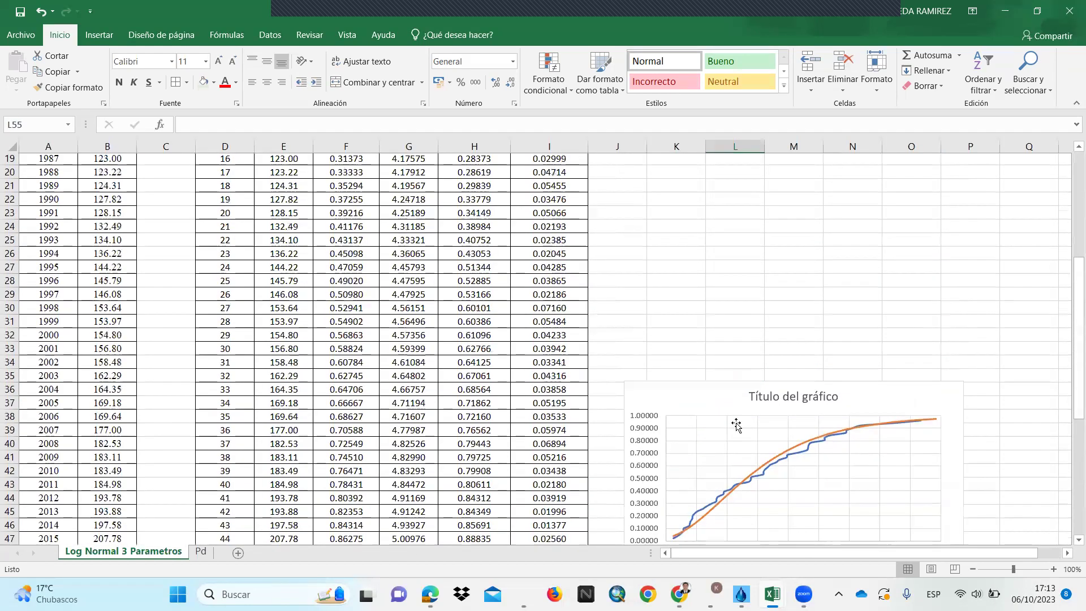
drag(717, 389, 680, 201)
scroll(709, 415, up, 6)
drag(709, 416, 720, 353)
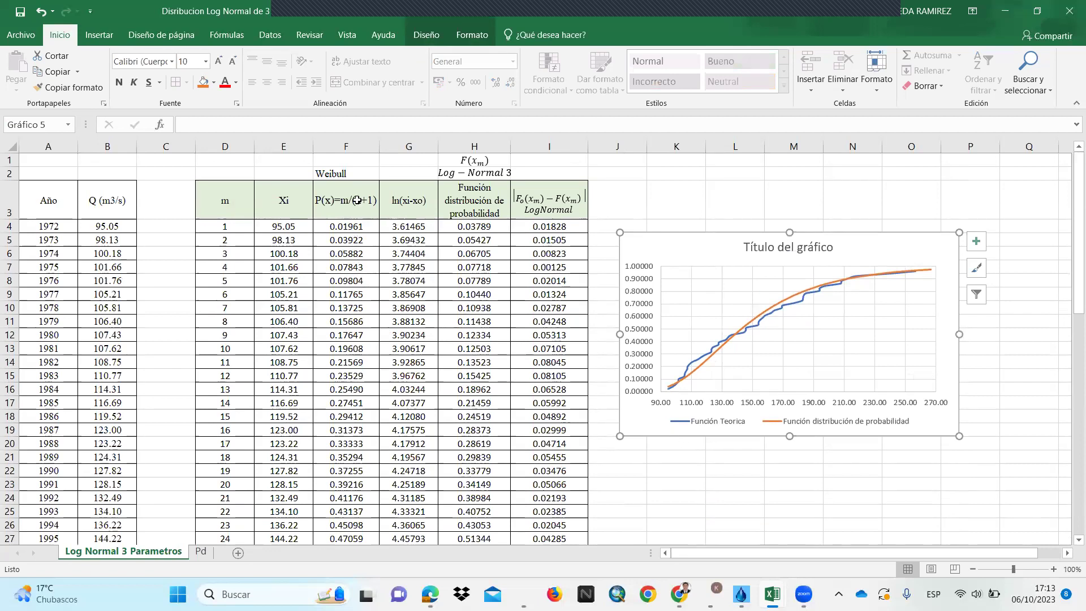
- Examine the Weibull probability formula in F4 and compare columns F and H with the curves named in the chart legend
click(348, 229)
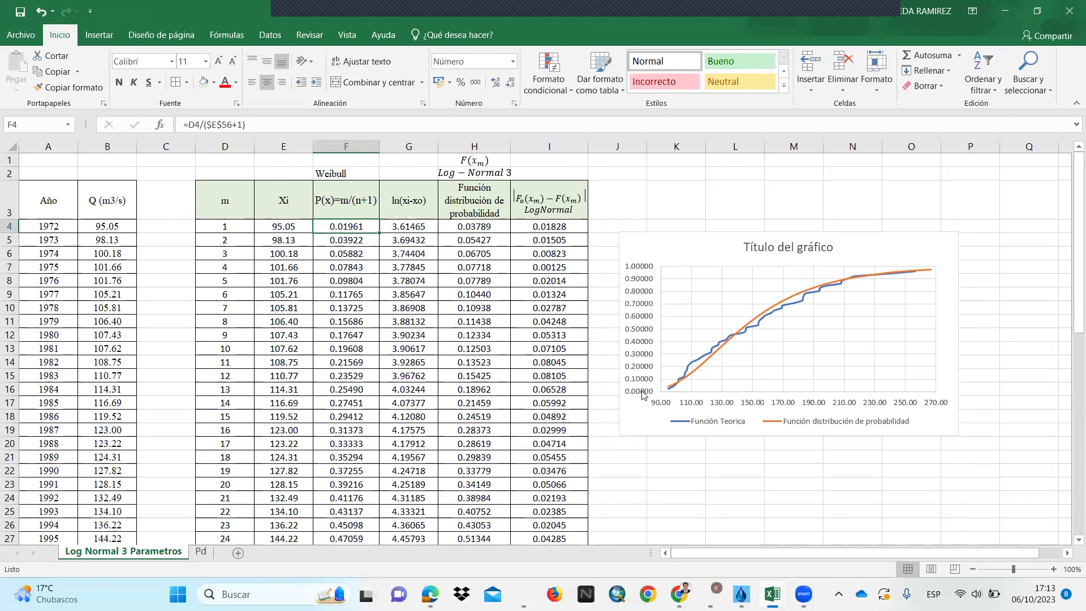
click(685, 425)
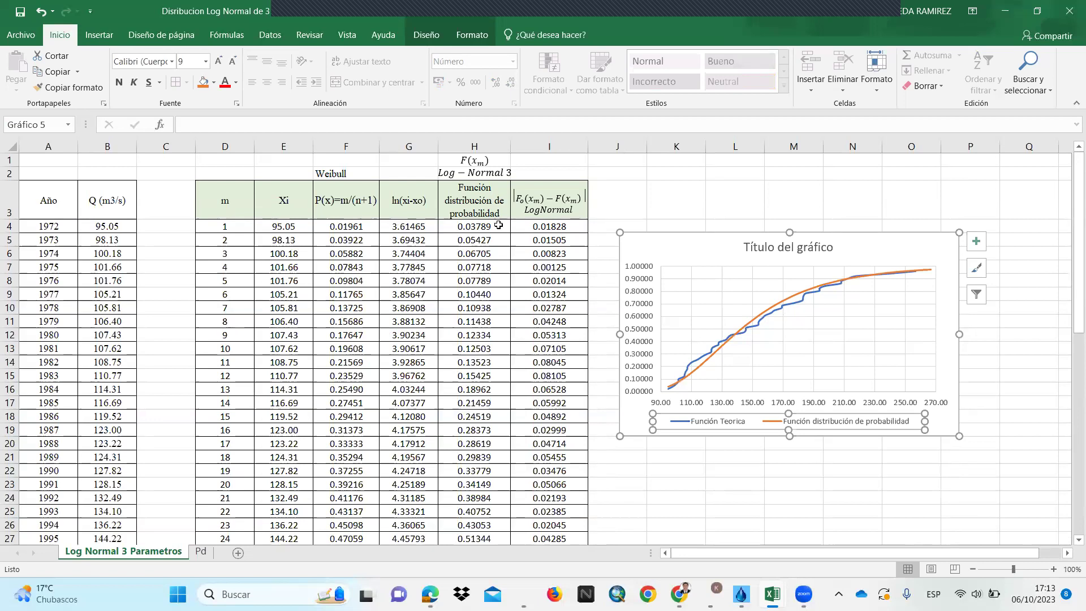
click(780, 486)
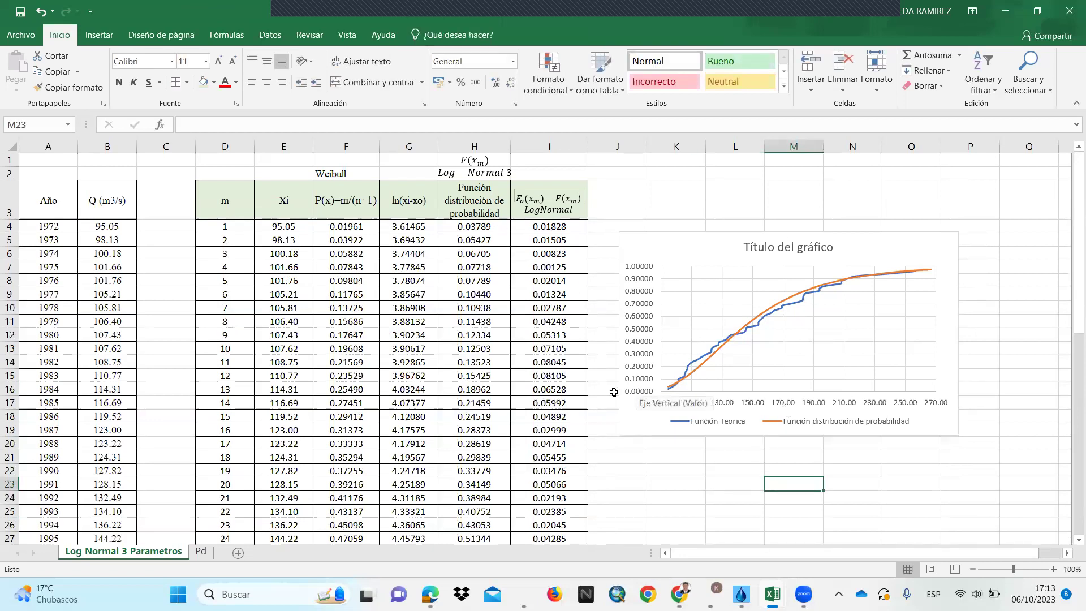
scroll(424, 295, down, 3)
scroll(399, 370, up, 3)
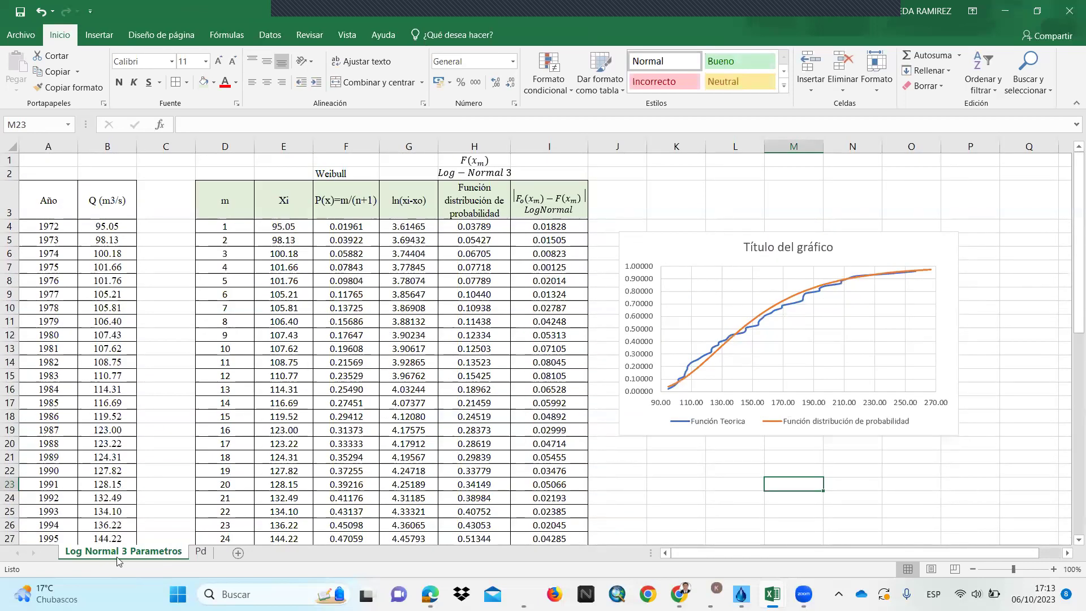
double_click(140, 551)
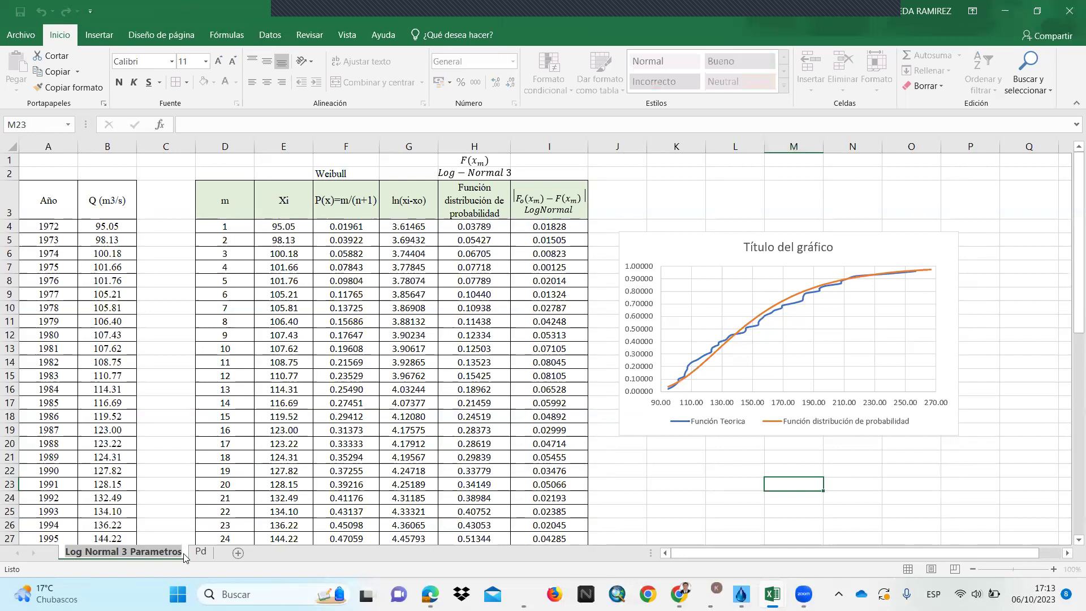
key(Return)
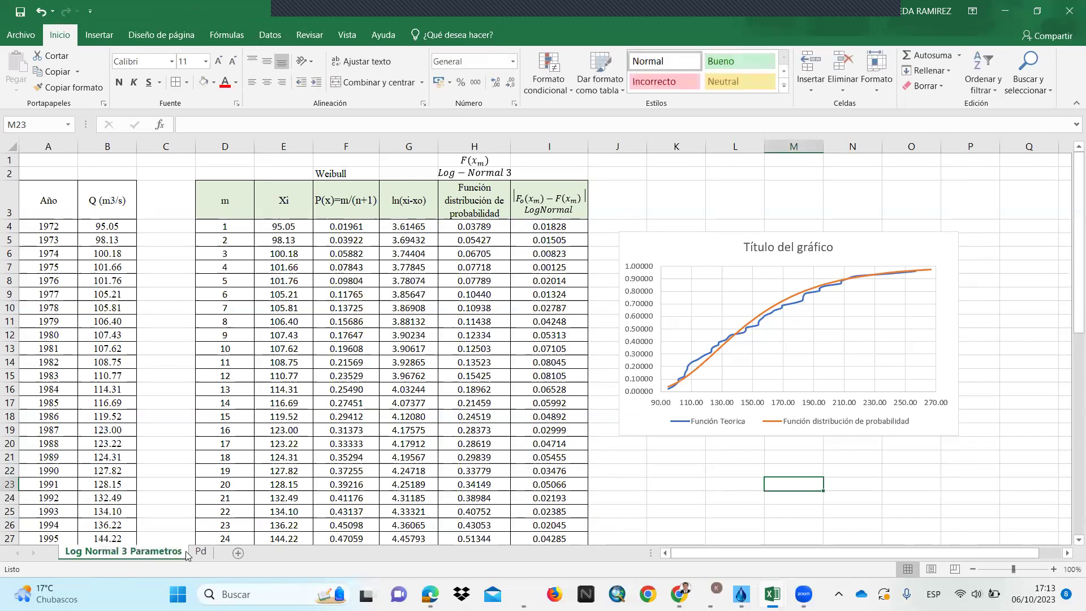
double_click(186, 552)
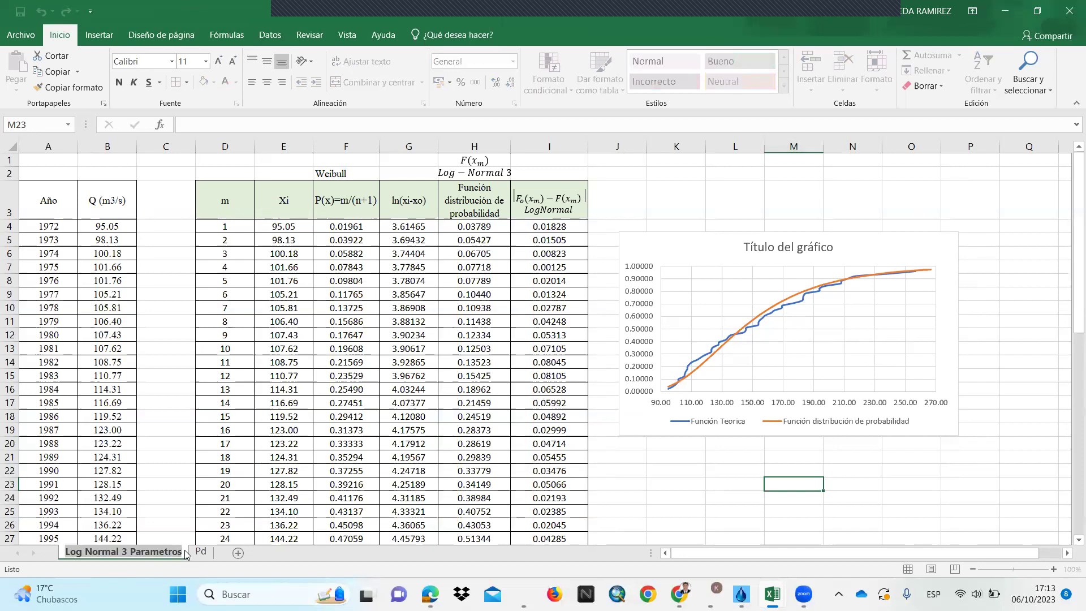
key(Return)
- Rename the Log Normal 3 Parametros sheet to Log Normal 3 Parametros - KS
double_click(182, 552)
click(183, 551)
text(-)
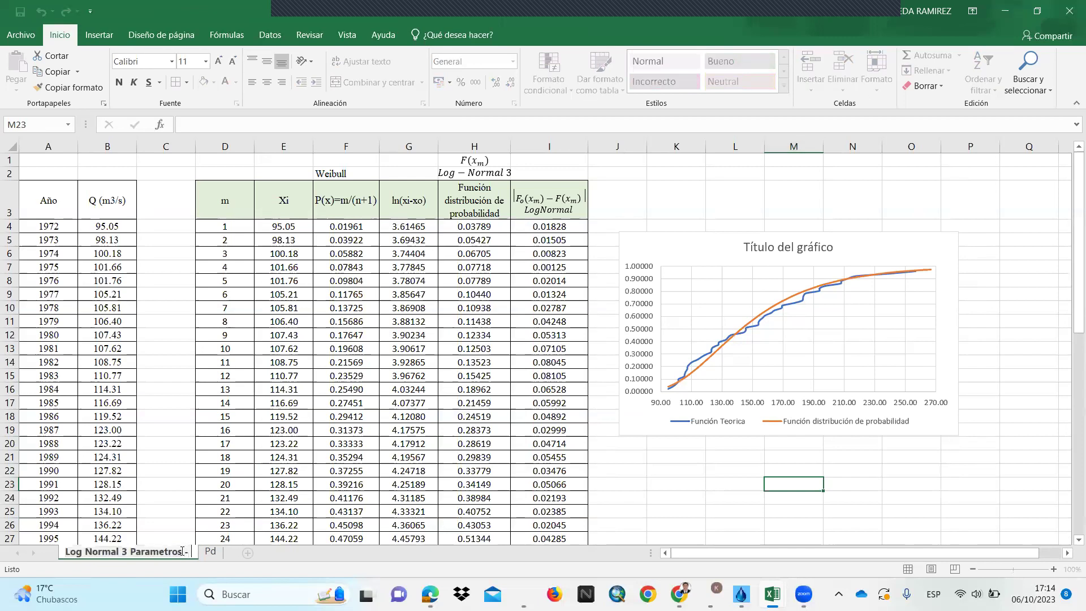
text( k)
key(BackSpace)
text(KS)
click(175, 402)
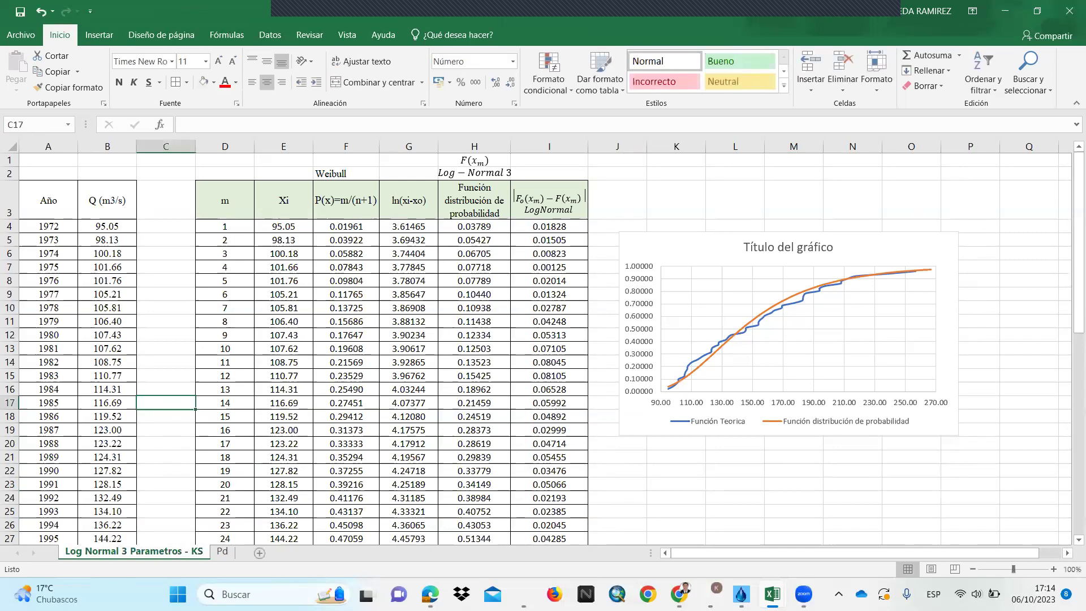
- Switch to the statistical data analysis workbook with its Kolmogorov-Smirnov sheet
mouse_move(772, 594)
click(652, 536)
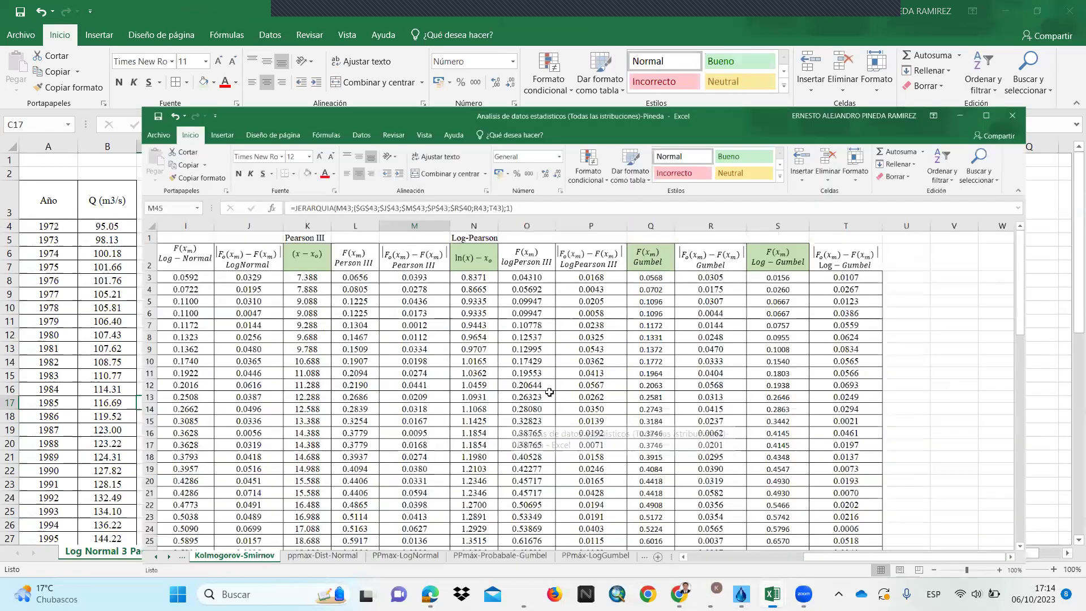
double_click(902, 118)
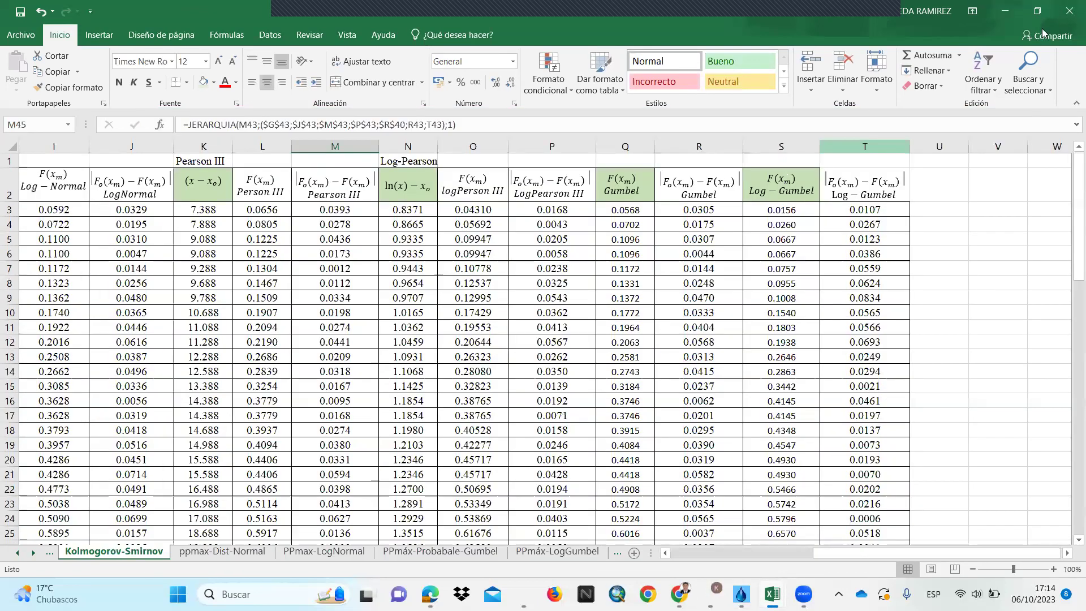
- Return to the three-parameter Log-Normal workbook and review the parameters, return-period table and equations on the Pd sheet
drag(993, 2, 992, 20)
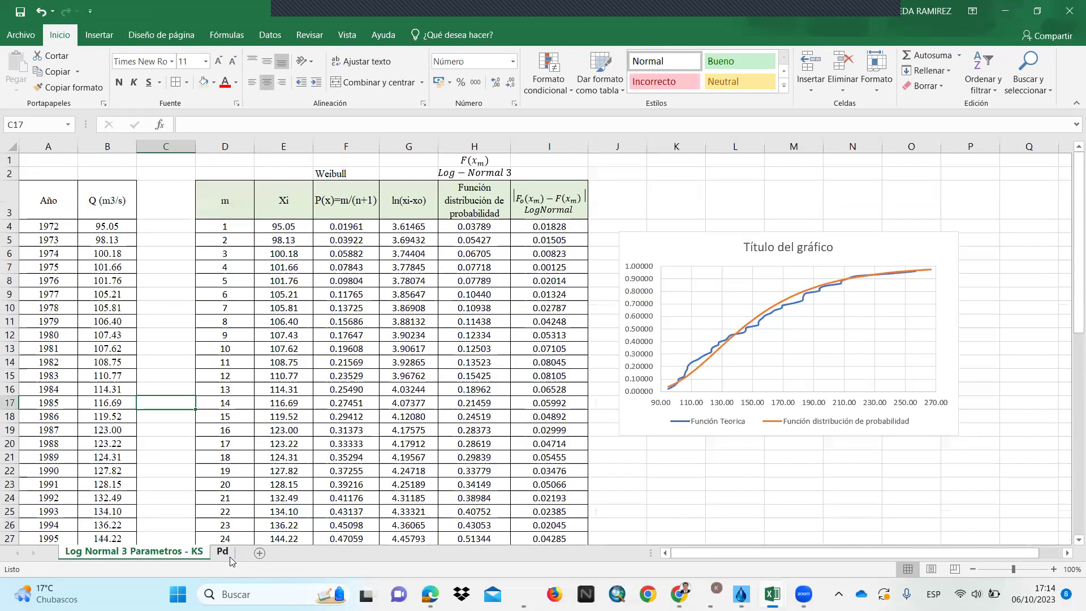
click(230, 556)
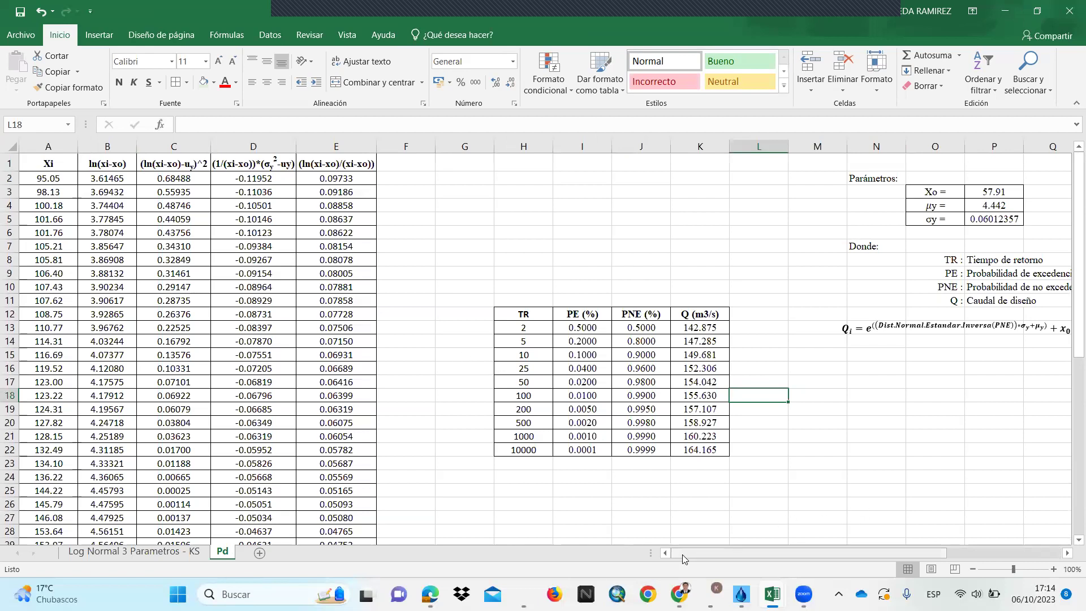
scroll(682, 558, right, 5)
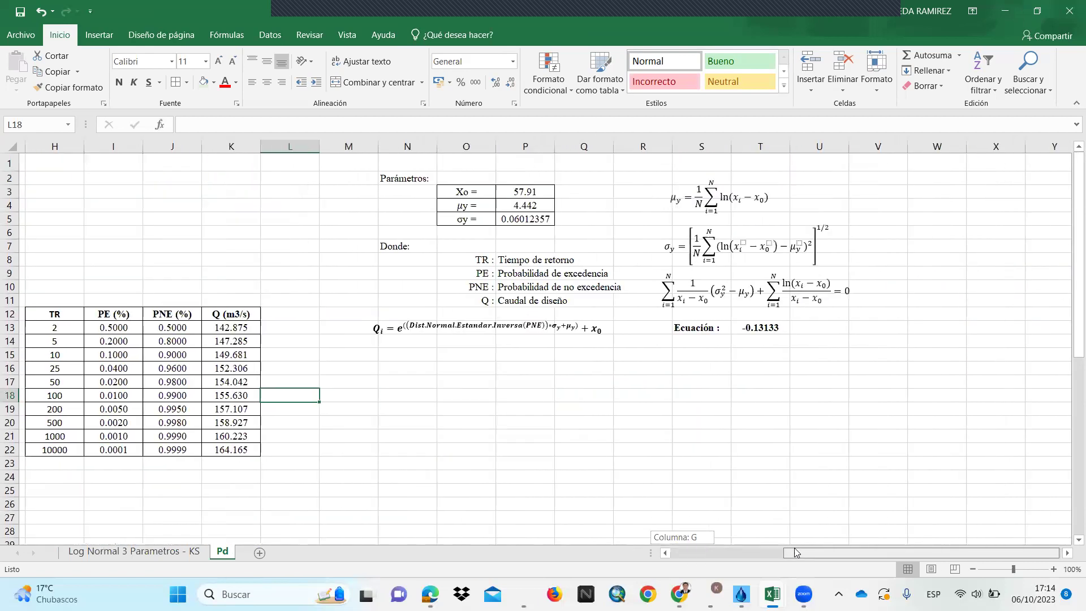
scroll(717, 239, right, 1)
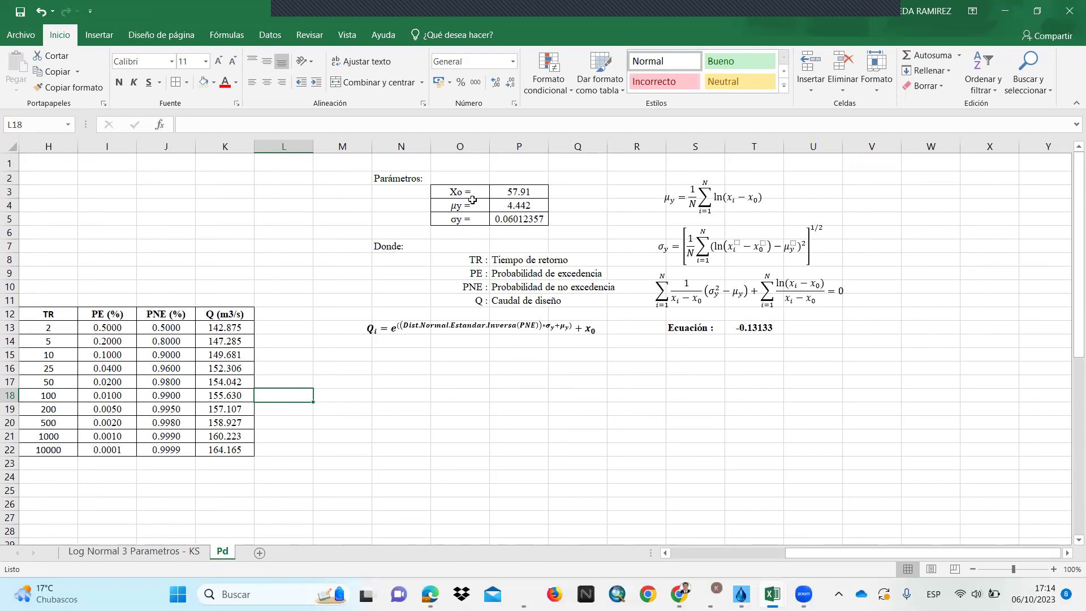
- Compare the Xo cell in the KS sheet's summary rows with the Xo parameter on the Pd sheet
drag(798, 553, 242, 567)
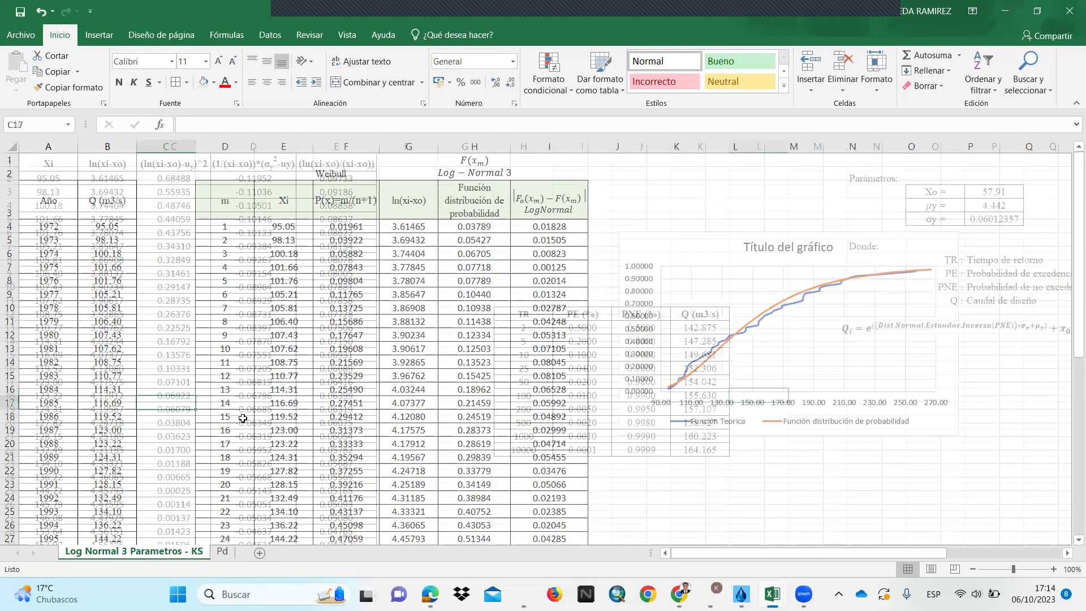
scroll(253, 415, down, 7)
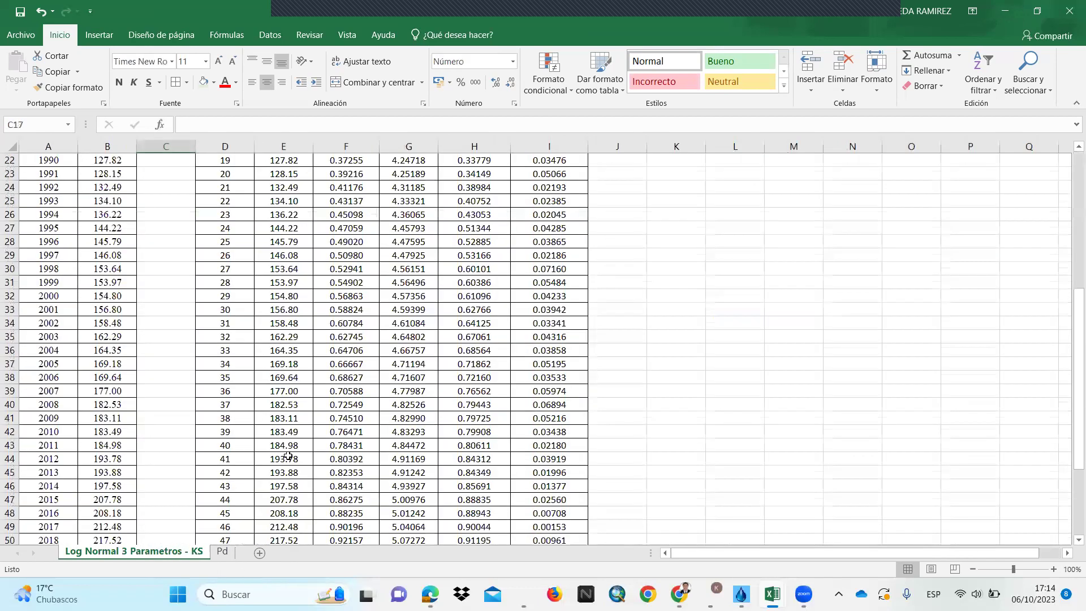
scroll(286, 410, down, 5)
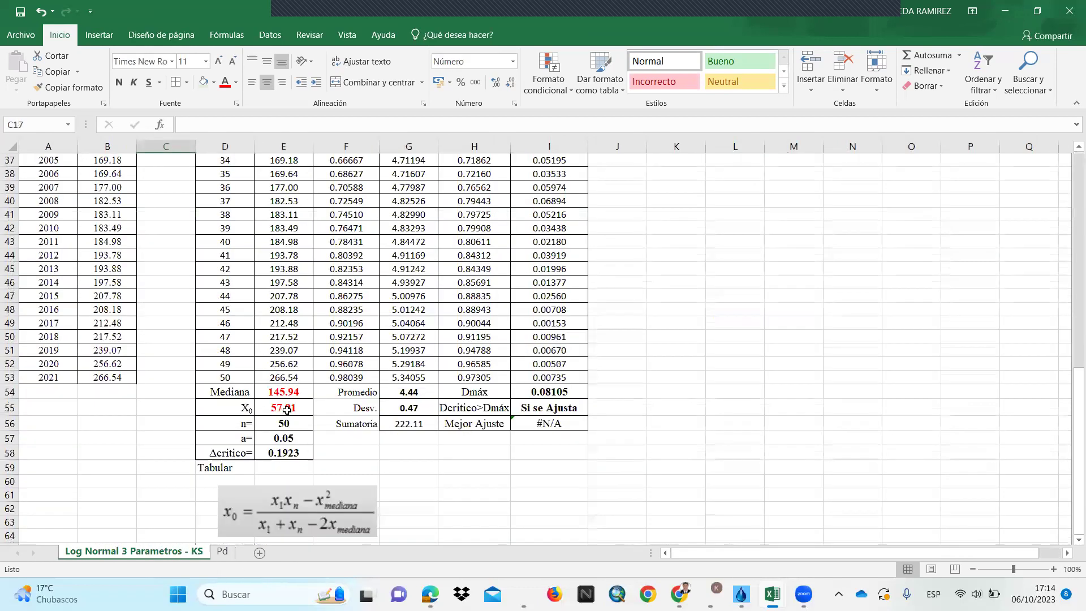
click(223, 552)
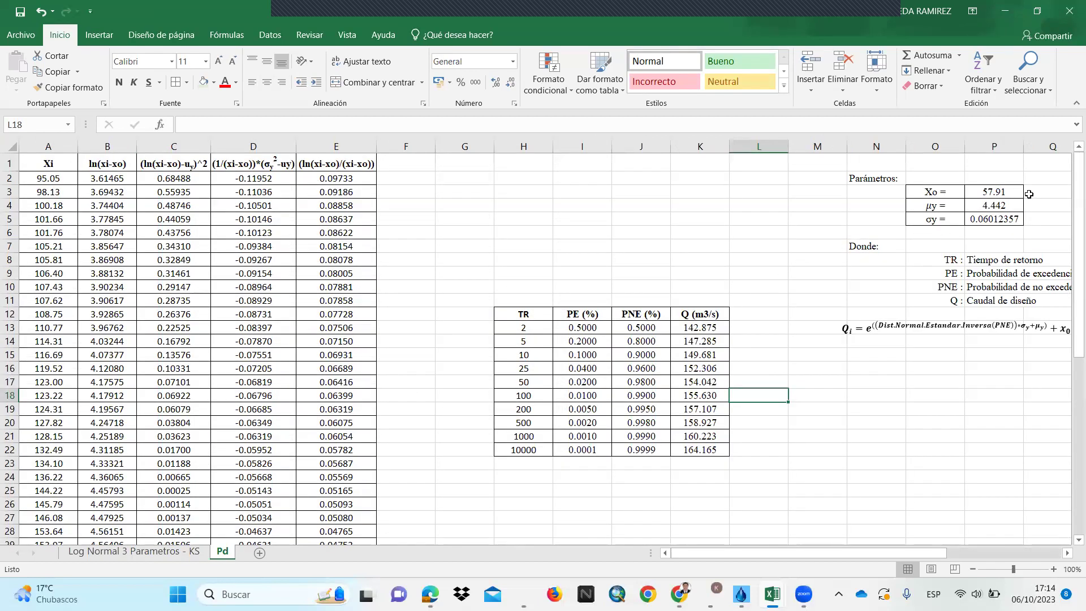
scroll(729, 315, down, 1)
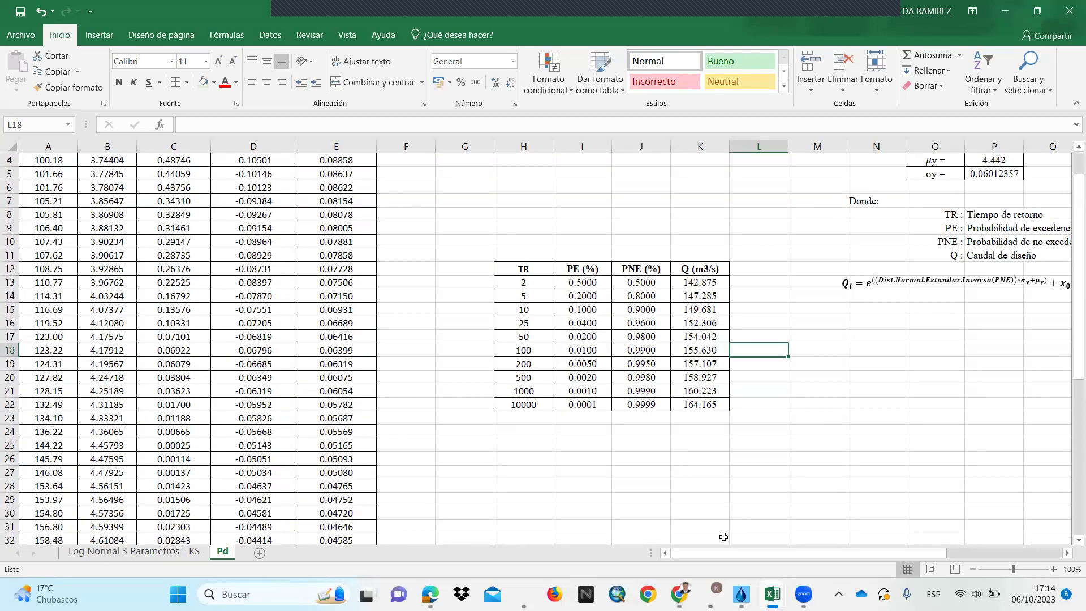
scroll(282, 349, up, 1)
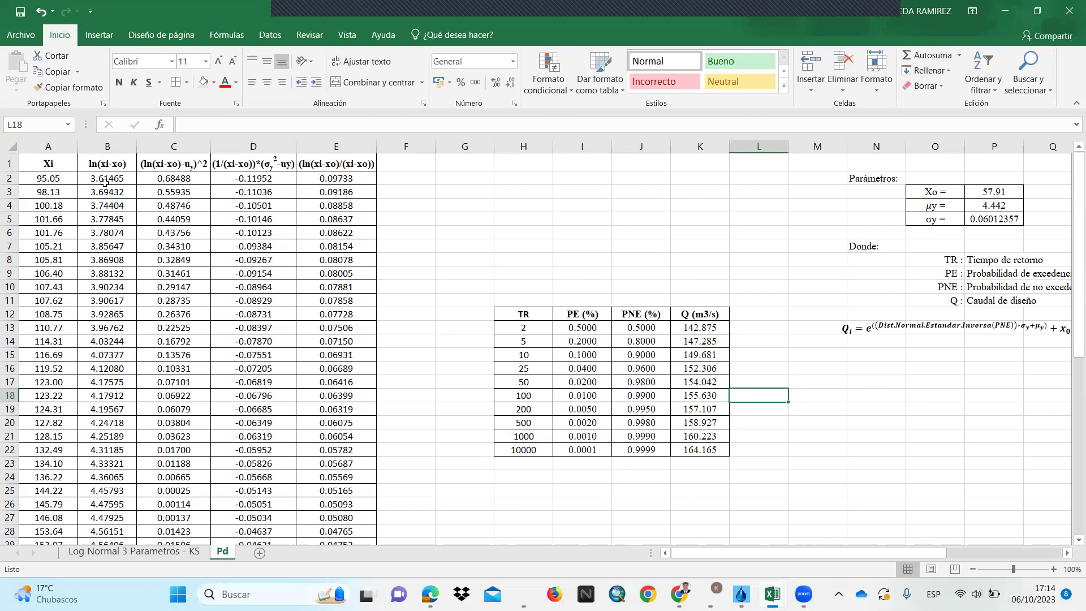
- Examine the ln(xi-xo) formula in B2 of the Pd sheet alongside the μy, σy and Xo equations
double_click(109, 166)
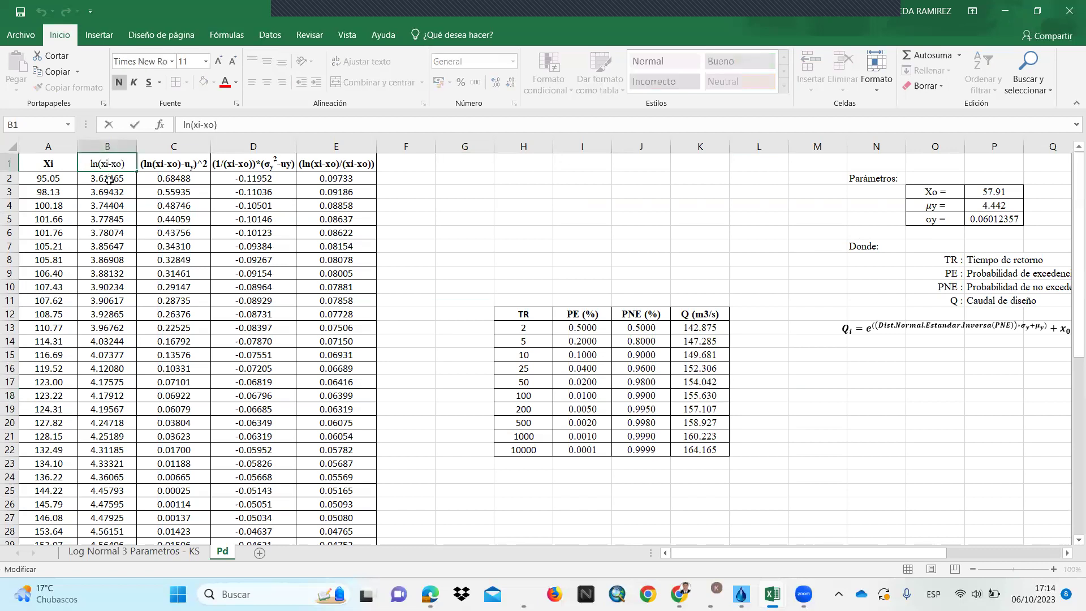
double_click(109, 179)
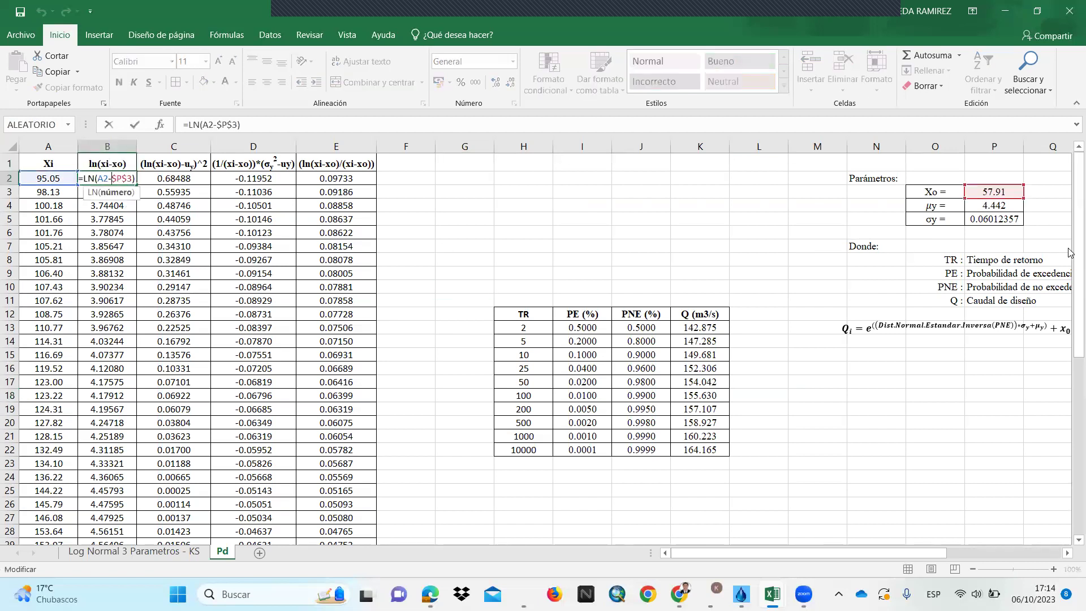
key(Escape)
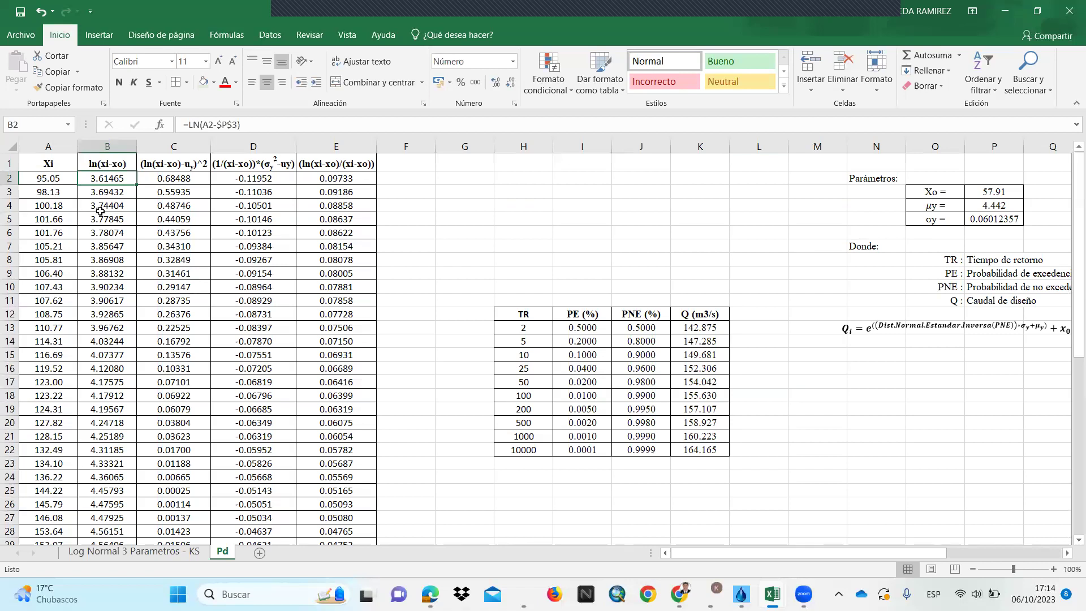
drag(790, 554, 880, 534)
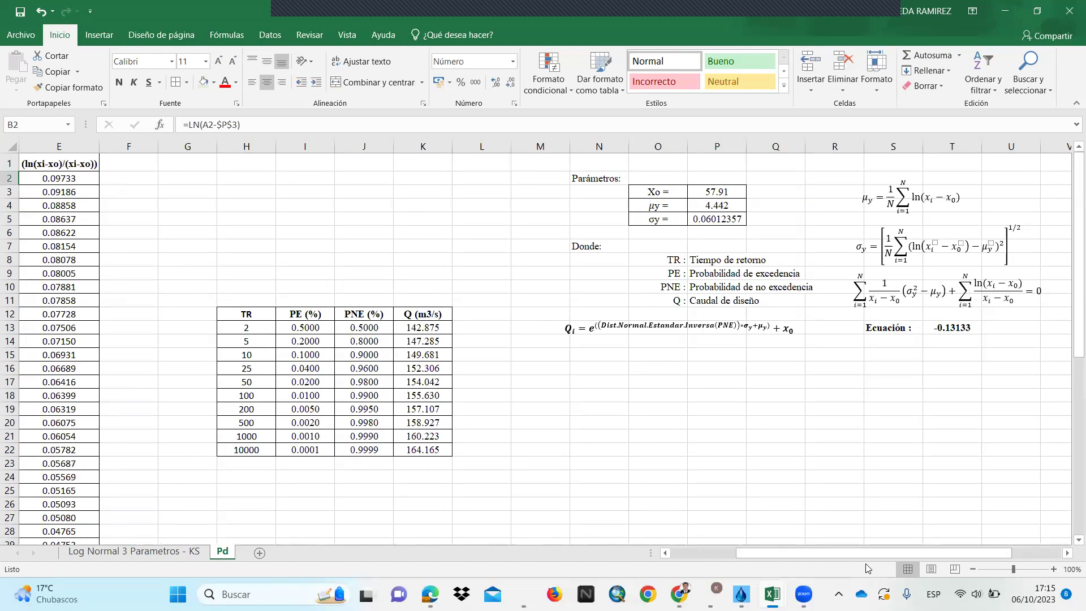
drag(852, 560, 149, 204)
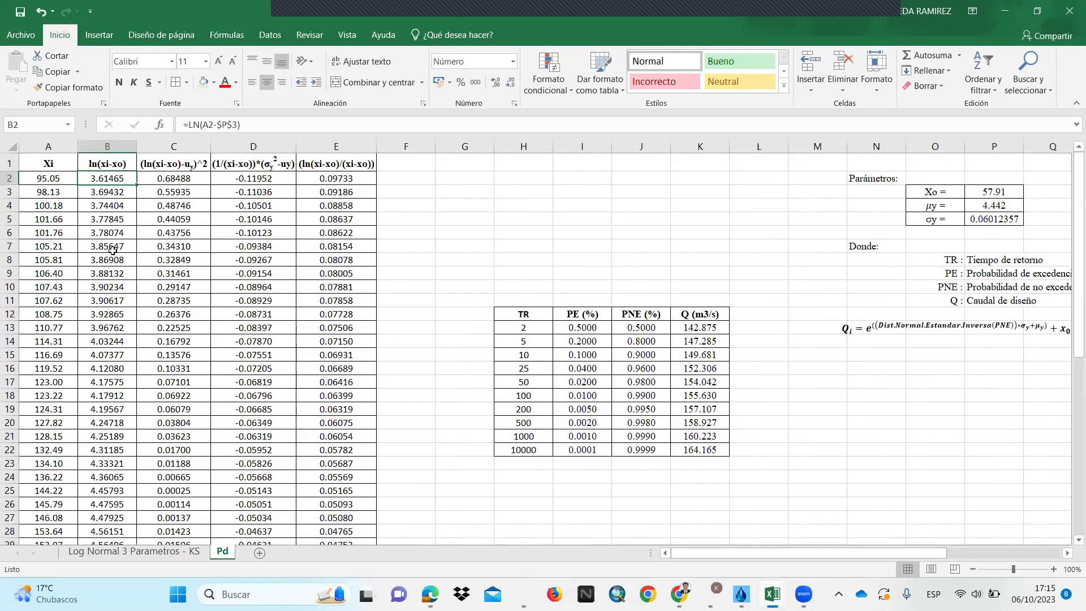
- Examine the sum formula in B52 beneath the ln(xi-xo) column
scroll(112, 249, down, 9)
double_click(105, 487)
key(Escape)
scroll(795, 369, up, 6)
scroll(805, 354, up, 3)
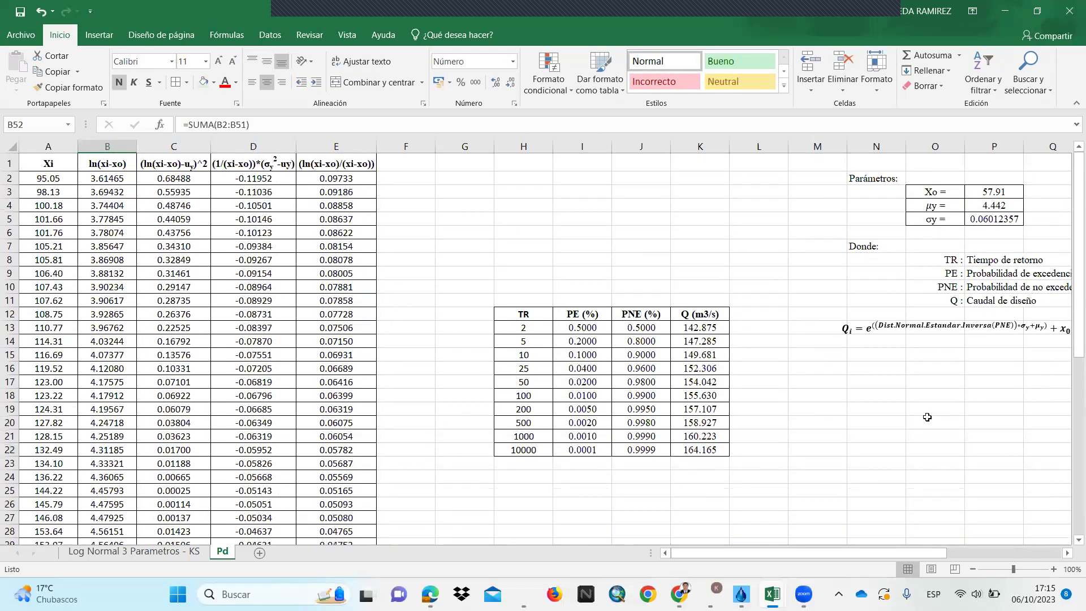
- Examine the μy formula in P4 and compare it with the mean equation beside the parameters
drag(855, 555, 927, 544)
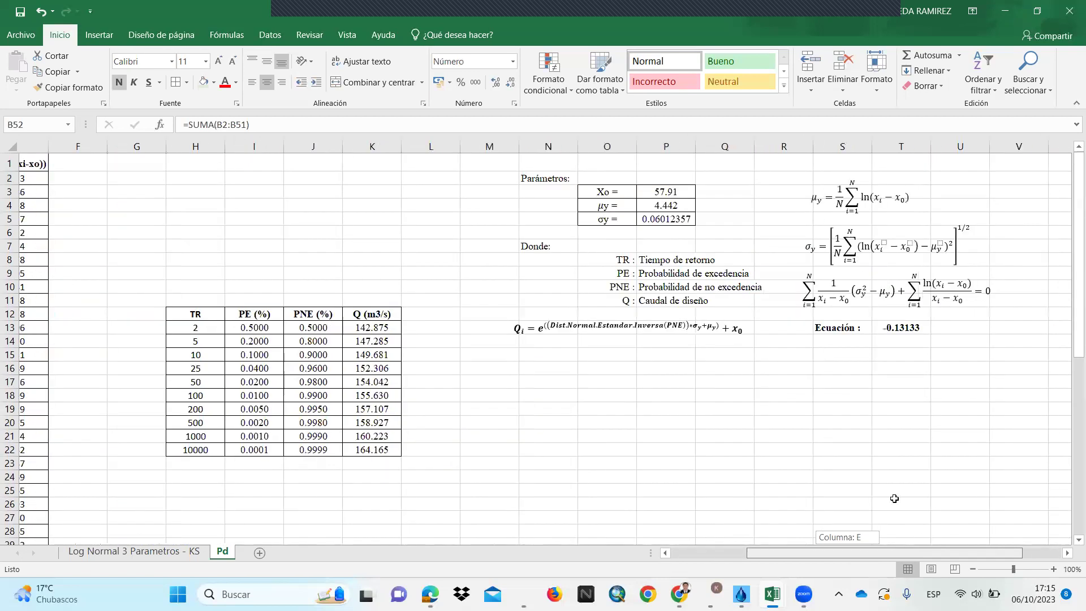
scroll(894, 498, right, 1)
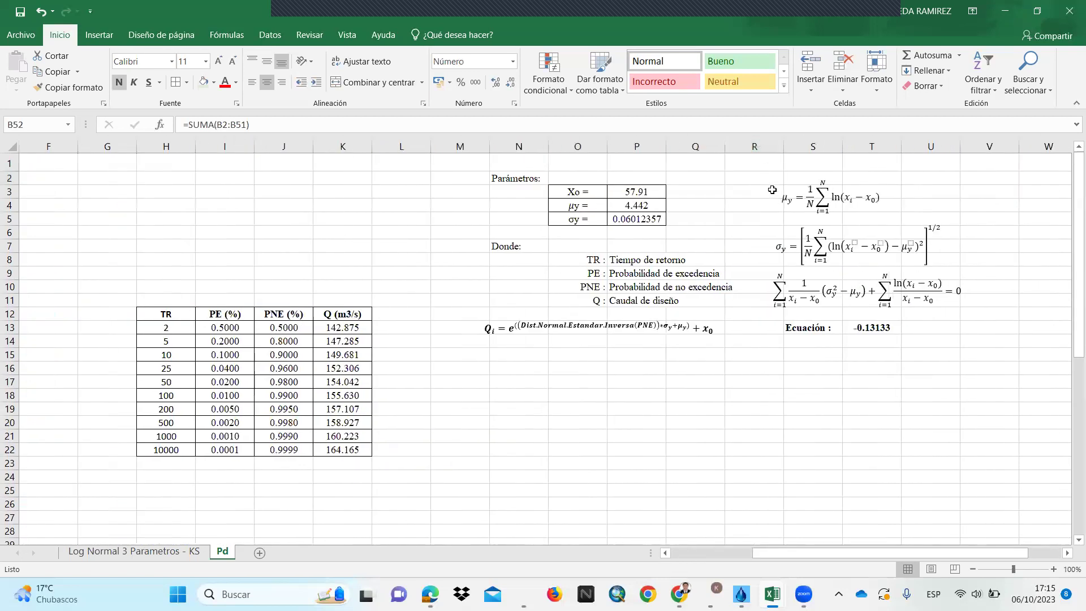
double_click(641, 205)
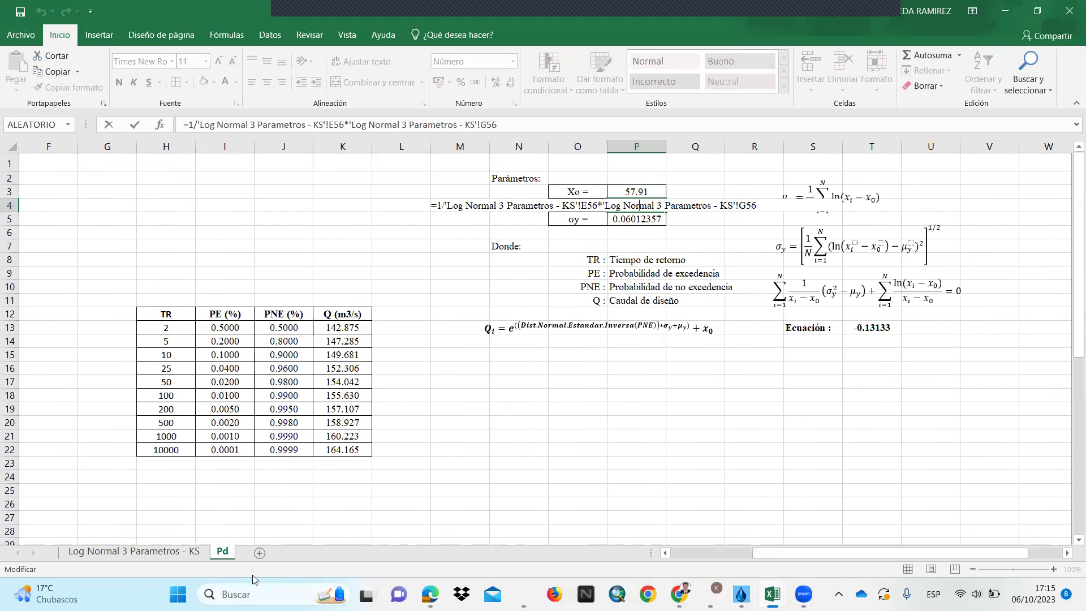
click(120, 551)
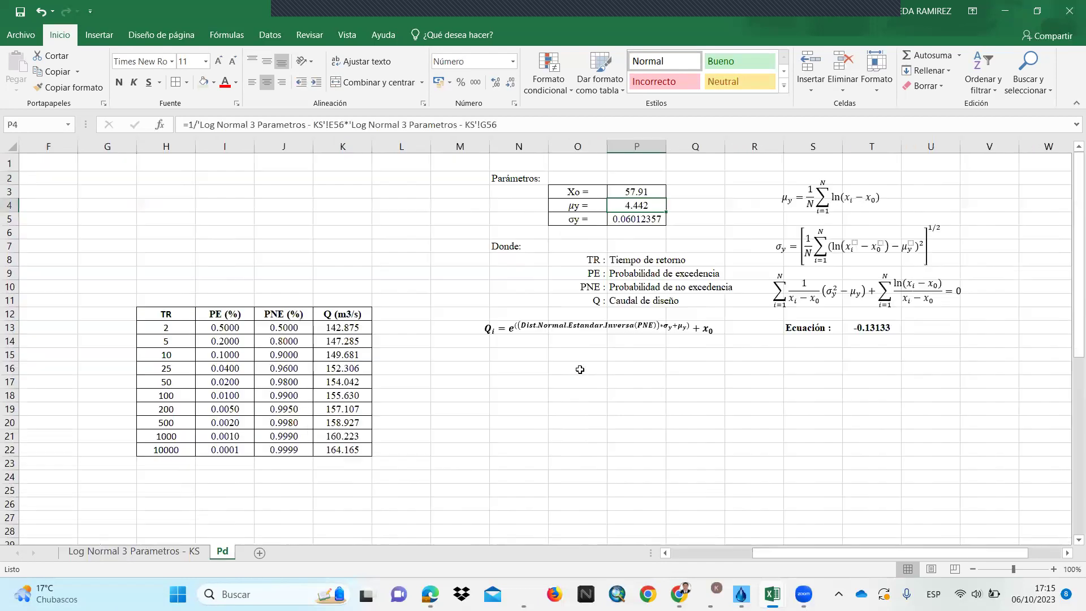
double_click(632, 205)
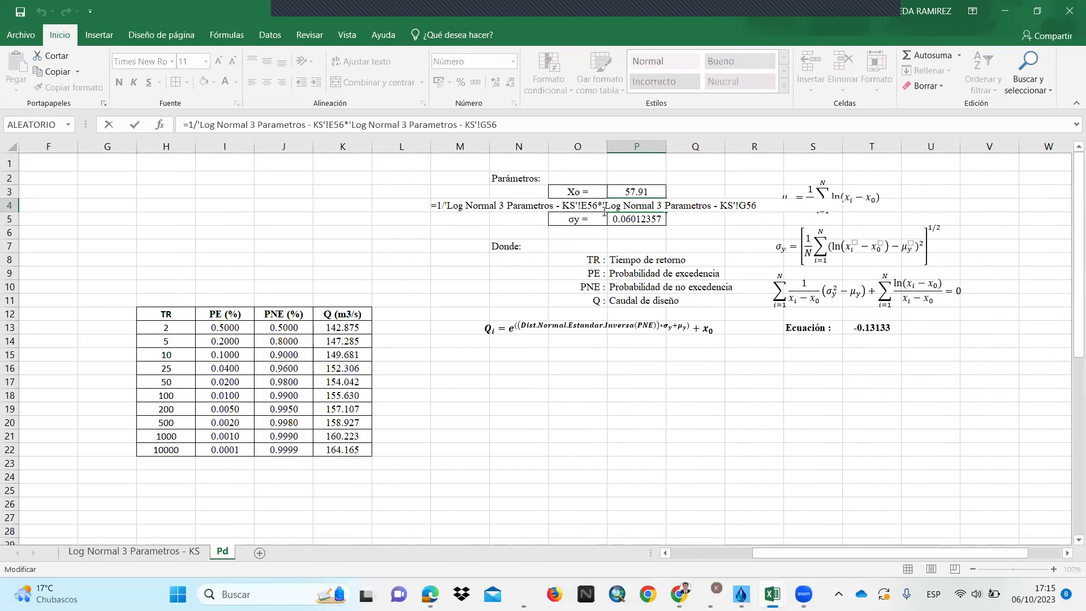
key(ctrl+Return)
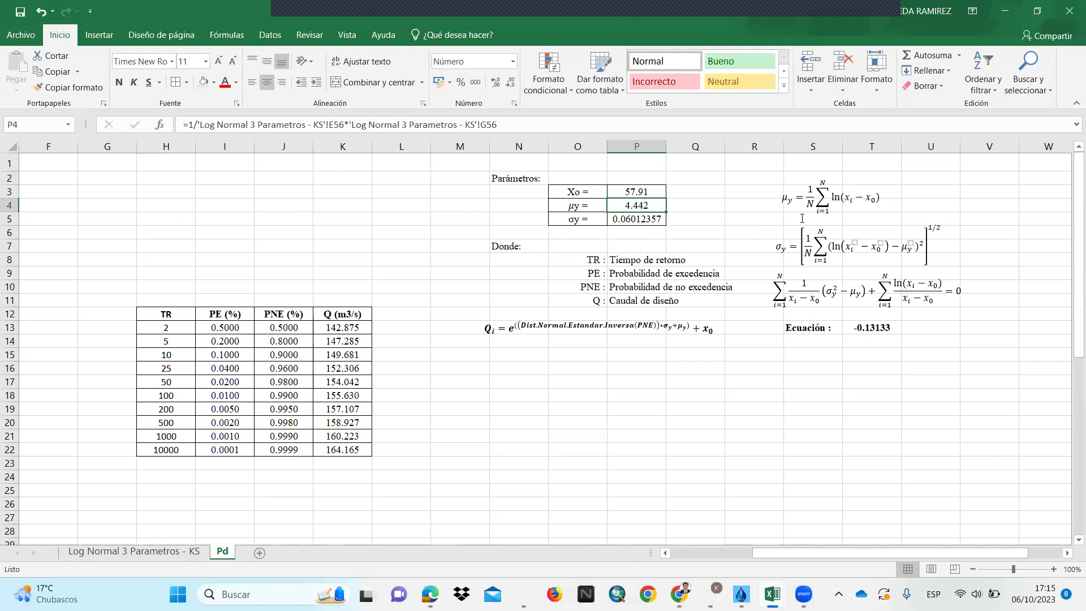
- Enter the label "n =" in O6, directly beneath the σy parameter
click(581, 233)
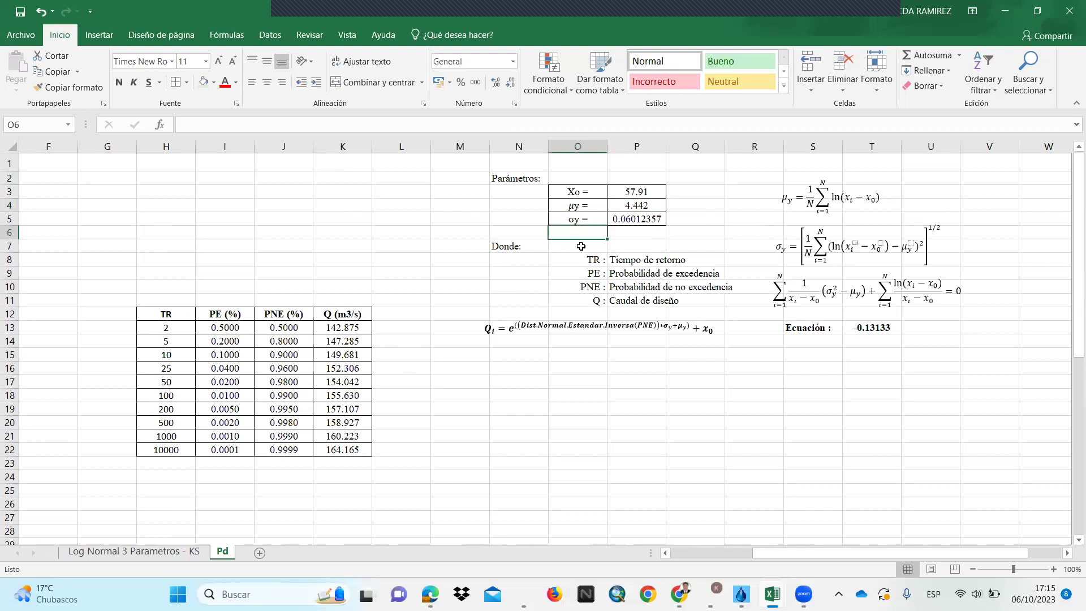
text(n)
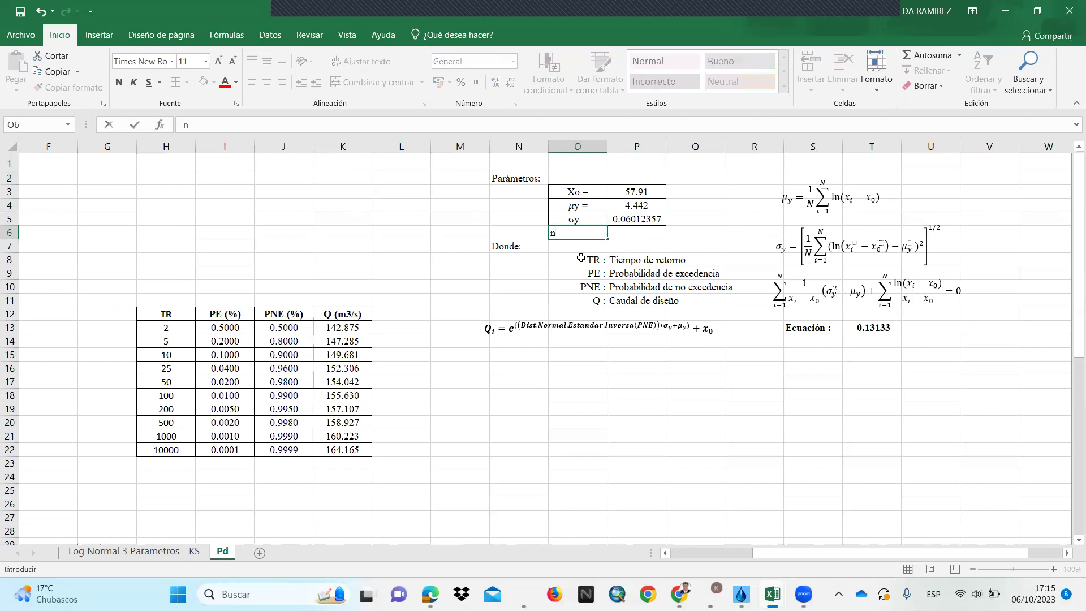
text( =)
key(Return)
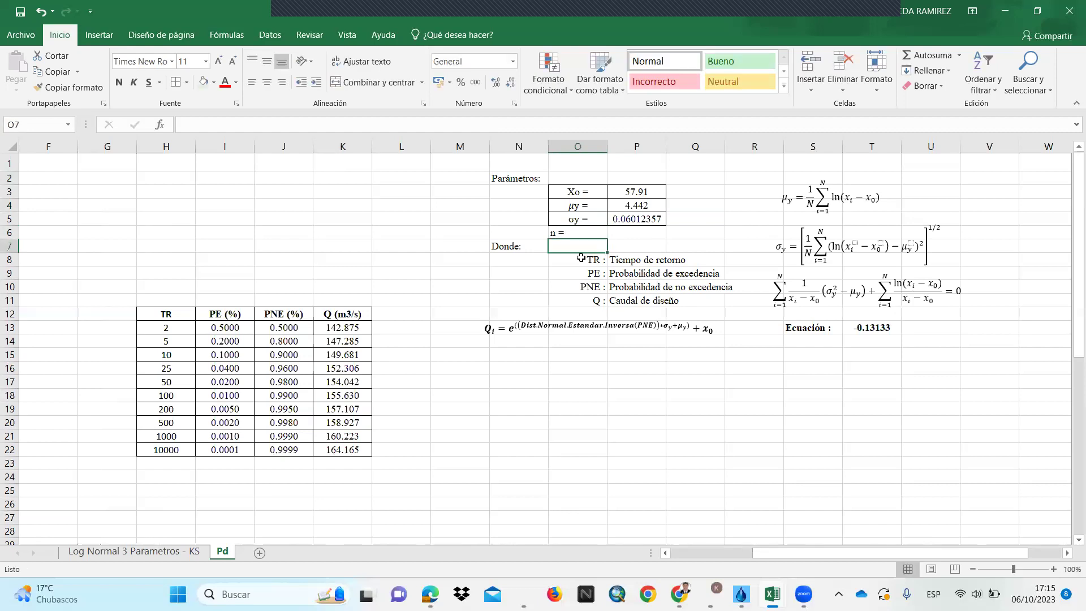
- Centre the "n =" label in O6 to match the parameter labels above it
click(576, 232)
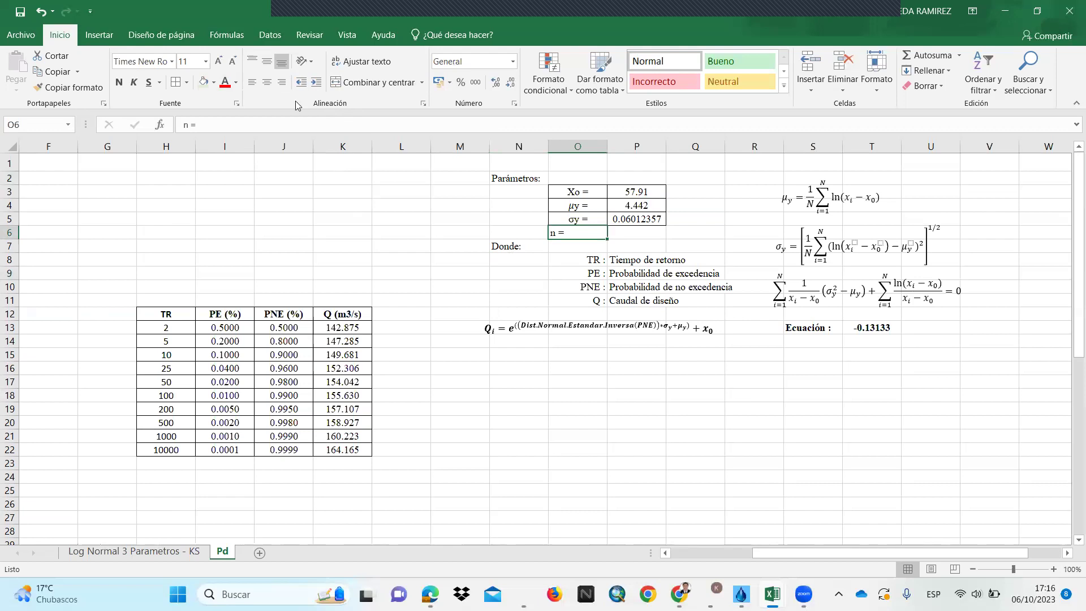
click(565, 214)
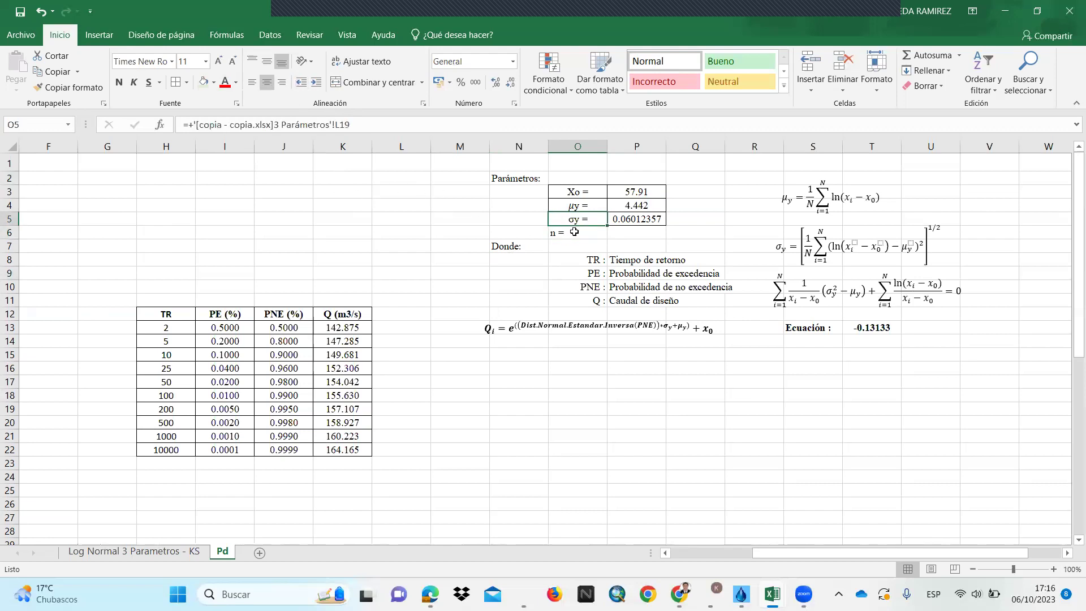
click(572, 232)
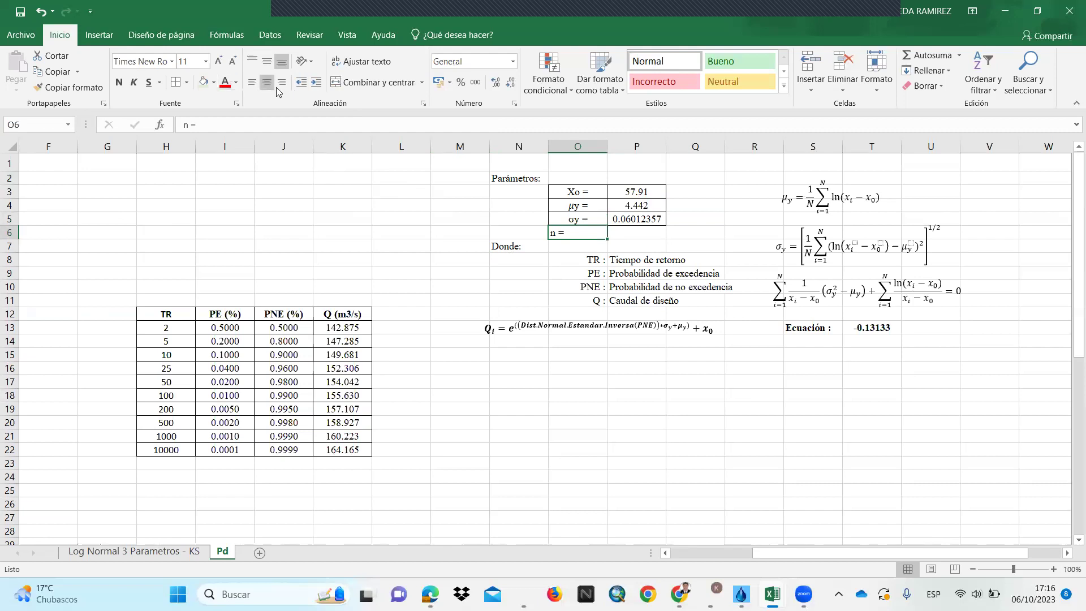
click(633, 382)
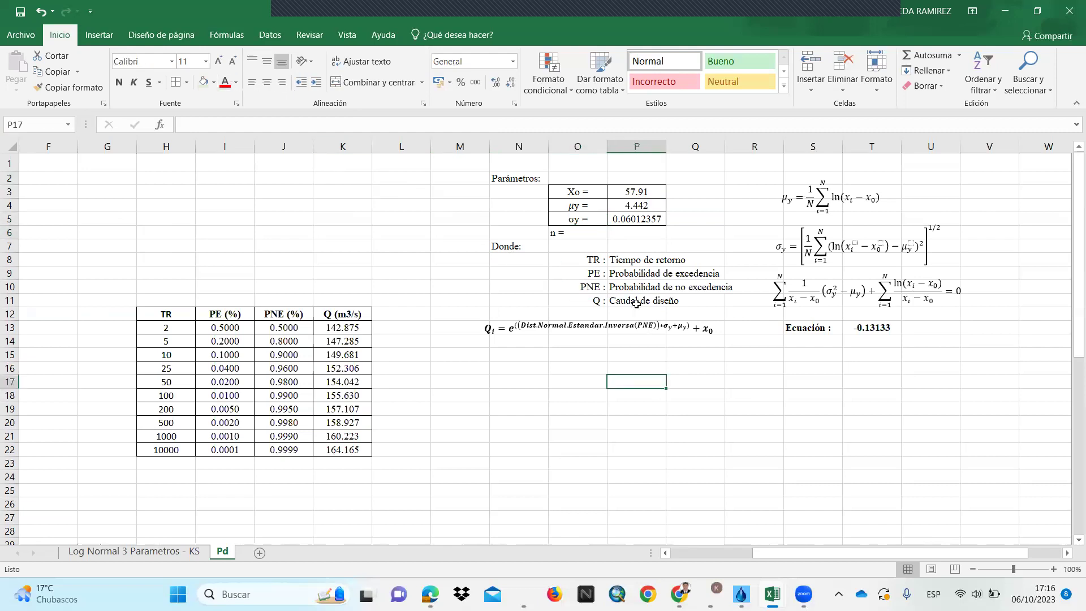
key(alt+Tab)
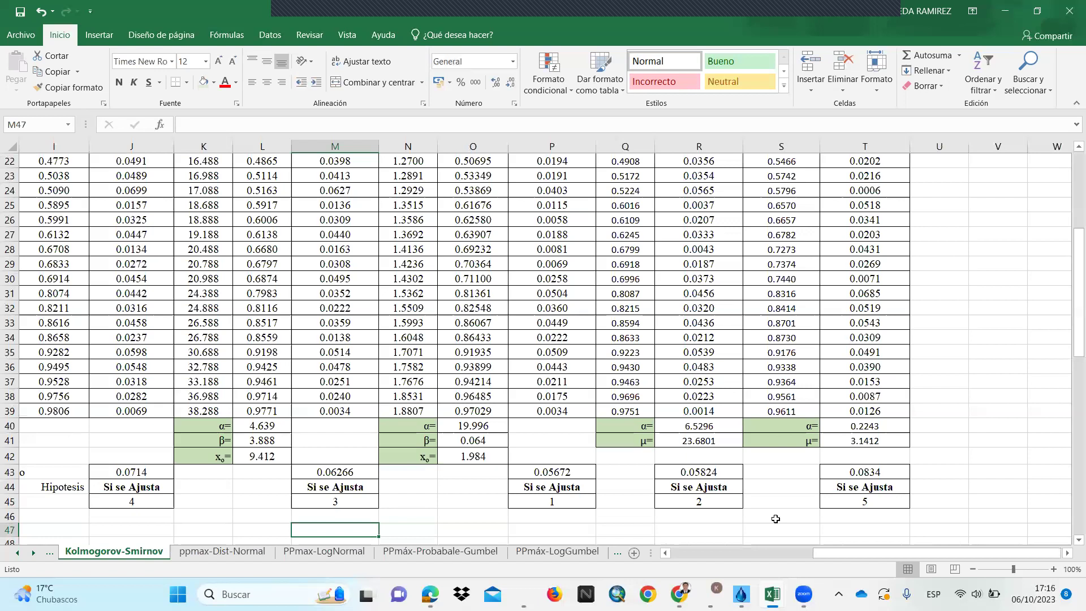
mouse_move(772, 591)
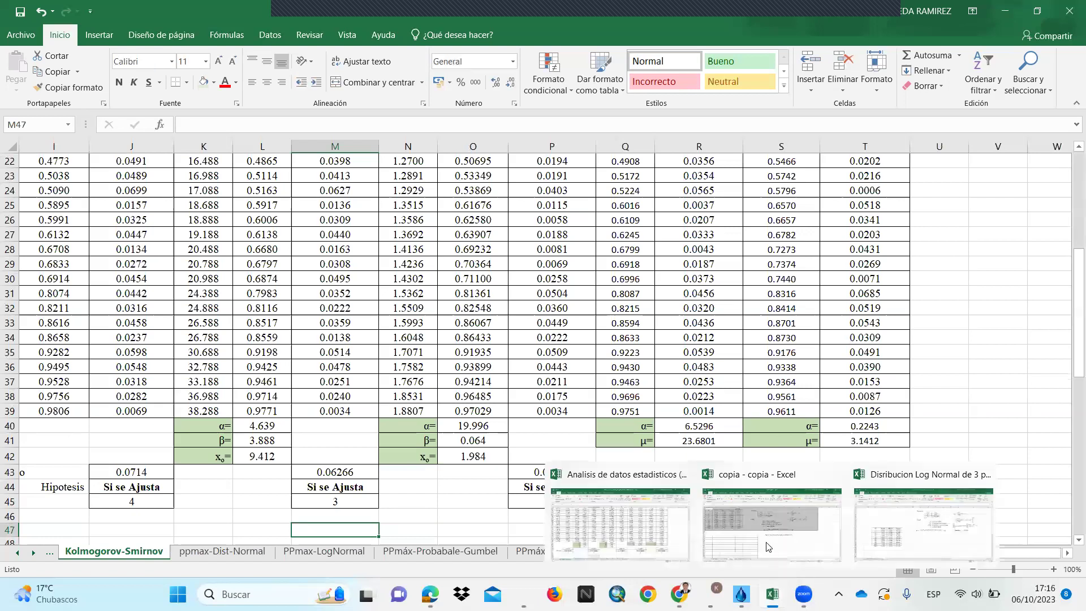
click(880, 540)
click(575, 230)
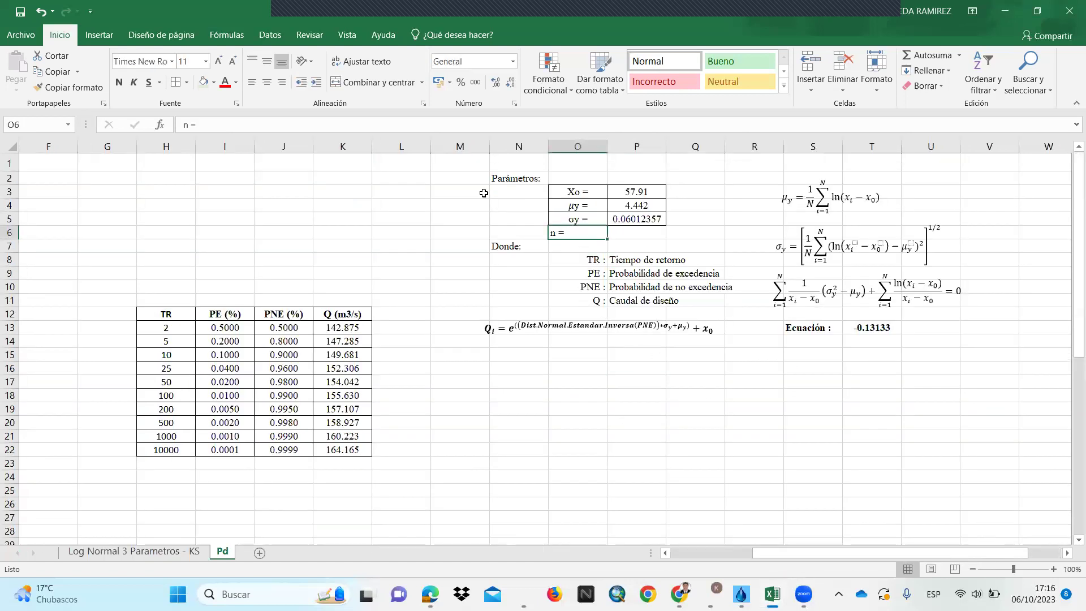
click(277, 84)
click(267, 82)
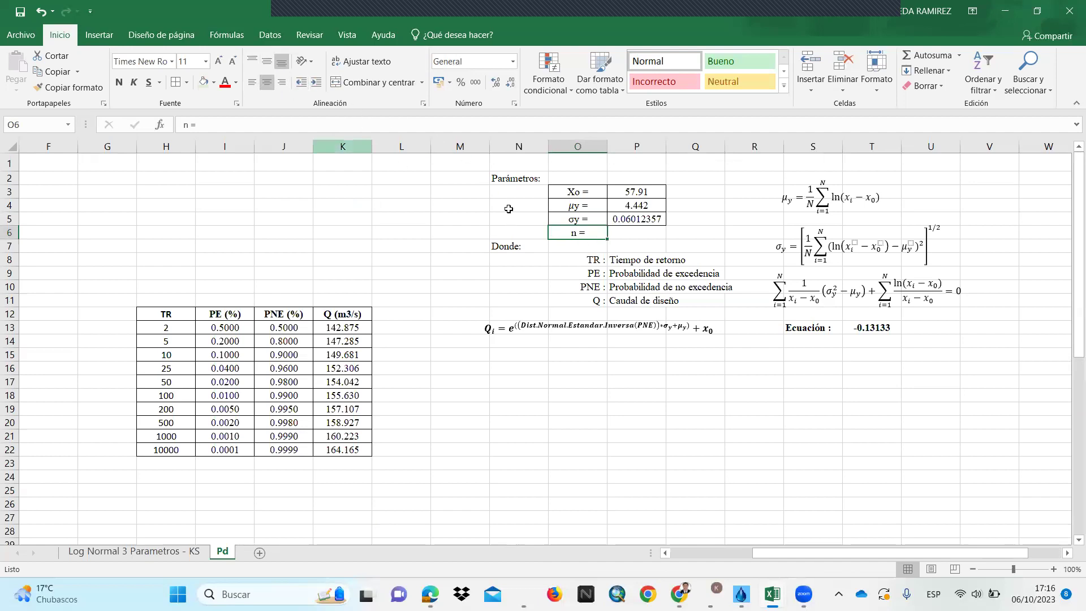
- Link n in P6 to cell E56 of the Log Normal 3 Parametros - KS sheet and centre the value
click(631, 234)
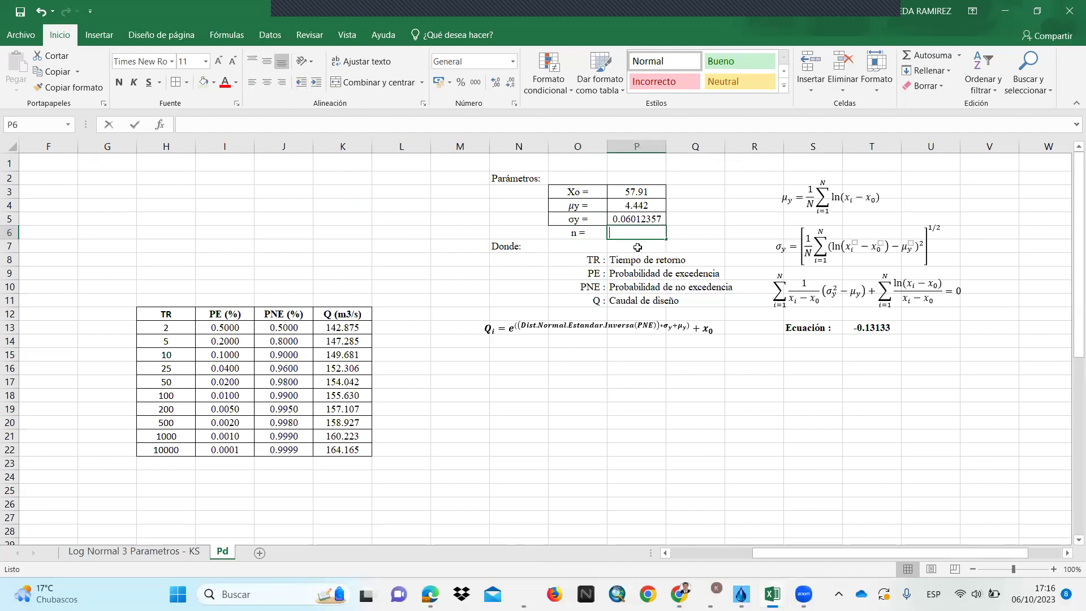
text(+)
click(134, 551)
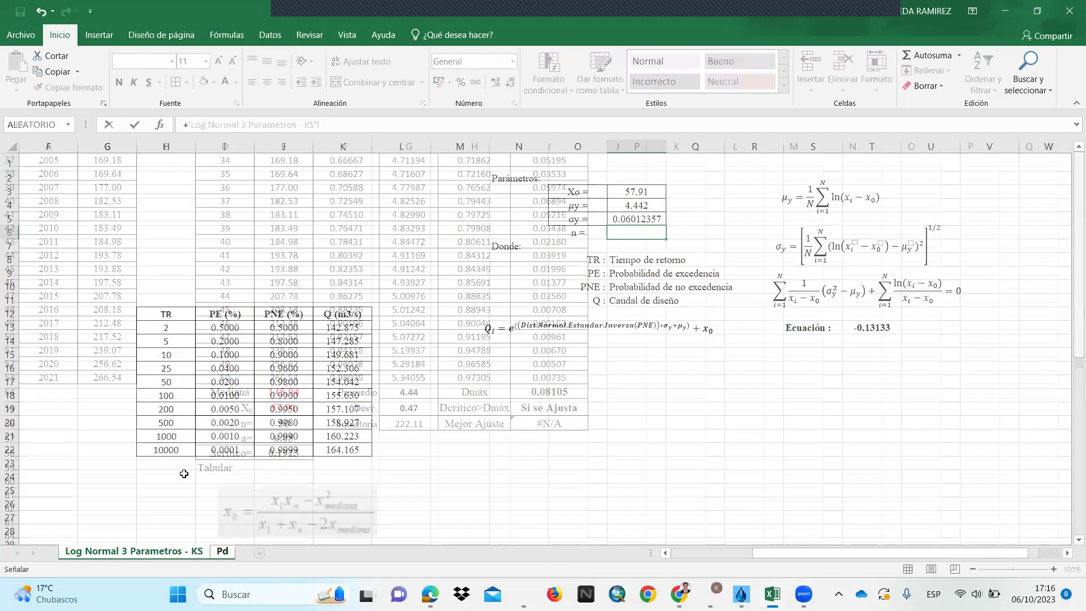
scroll(184, 474, down, 3)
click(284, 301)
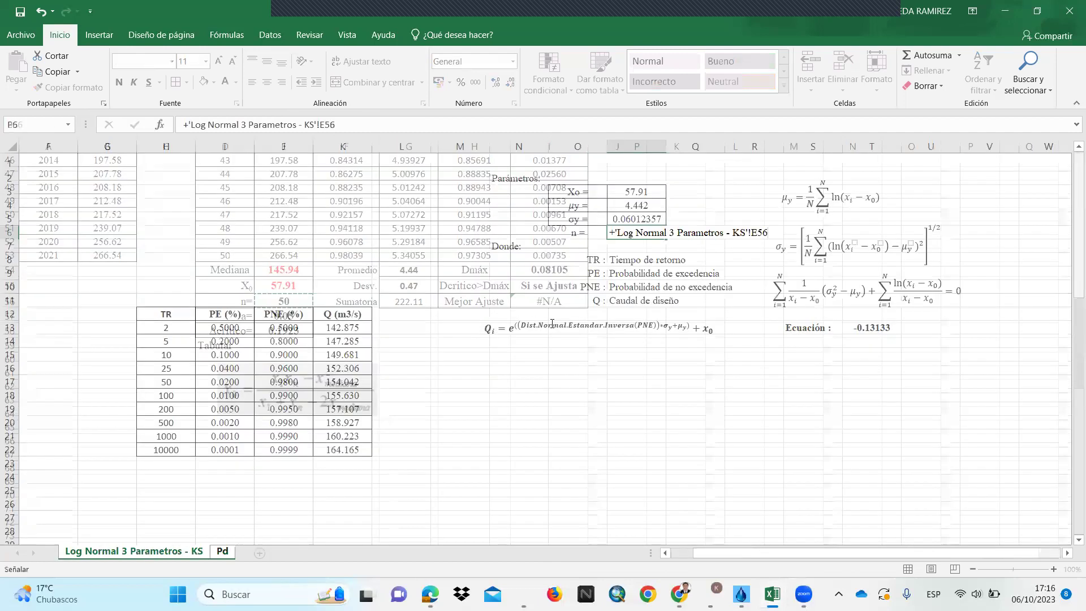
key(Return)
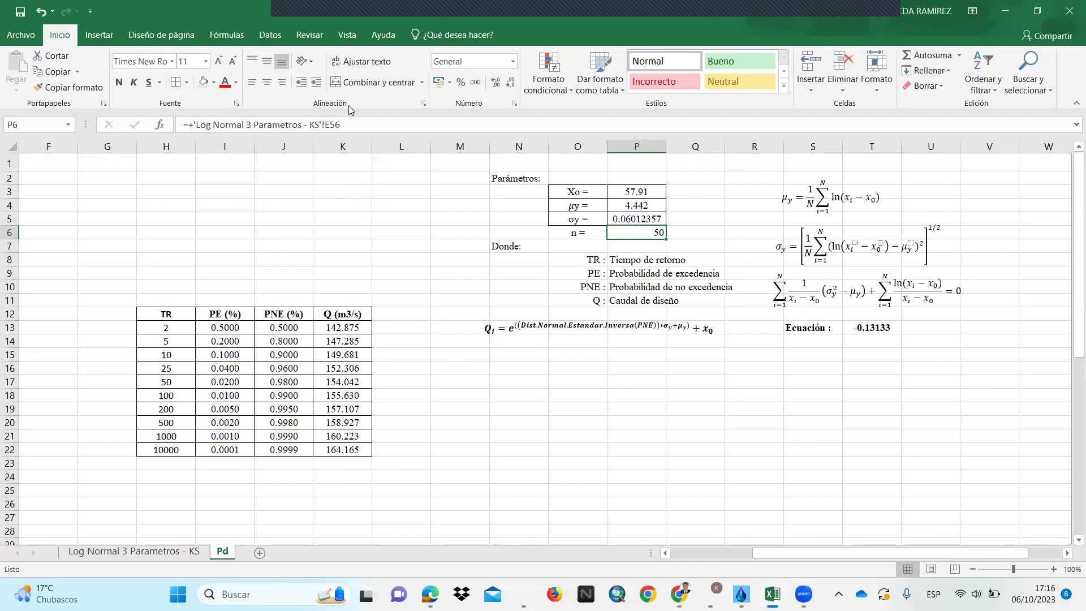
click(267, 82)
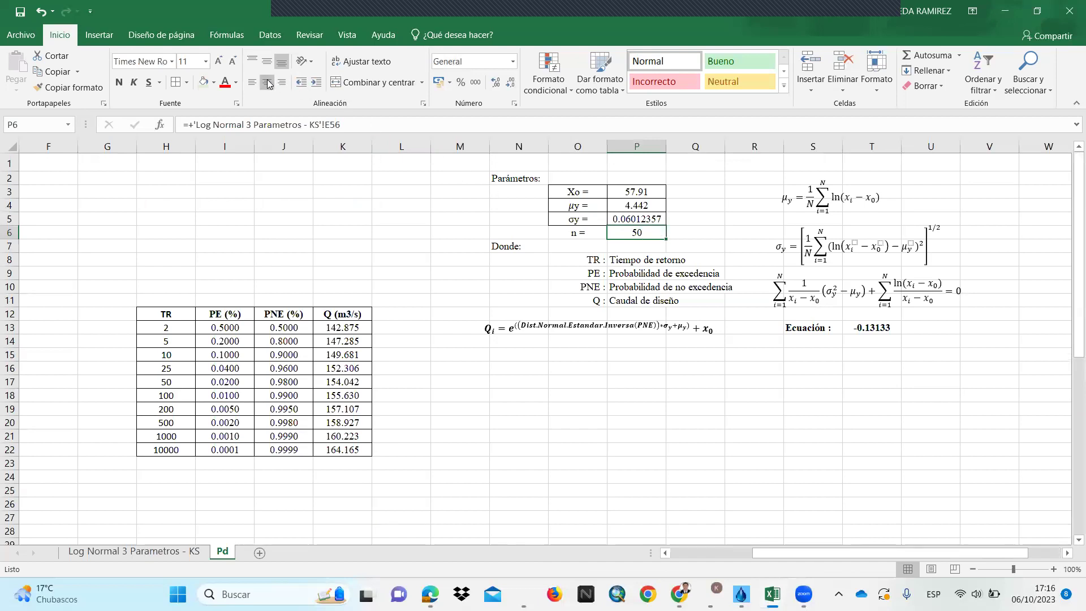
- Replace the μy formula in P4 with =1/P6*B52, using n and the sum of the ln(xi-xo) column
click(799, 207)
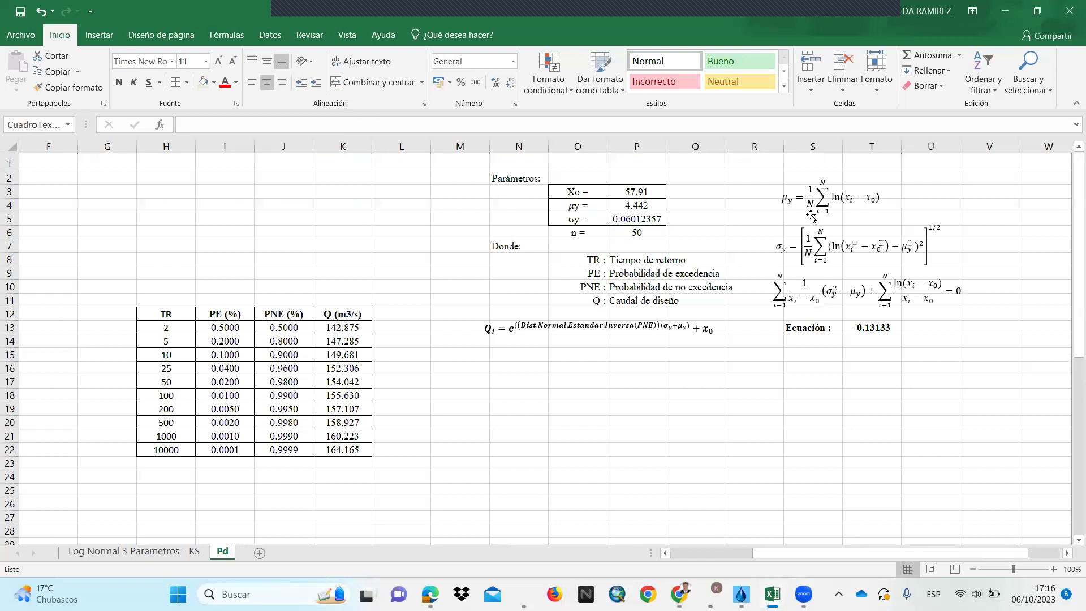
click(649, 207)
text(=)
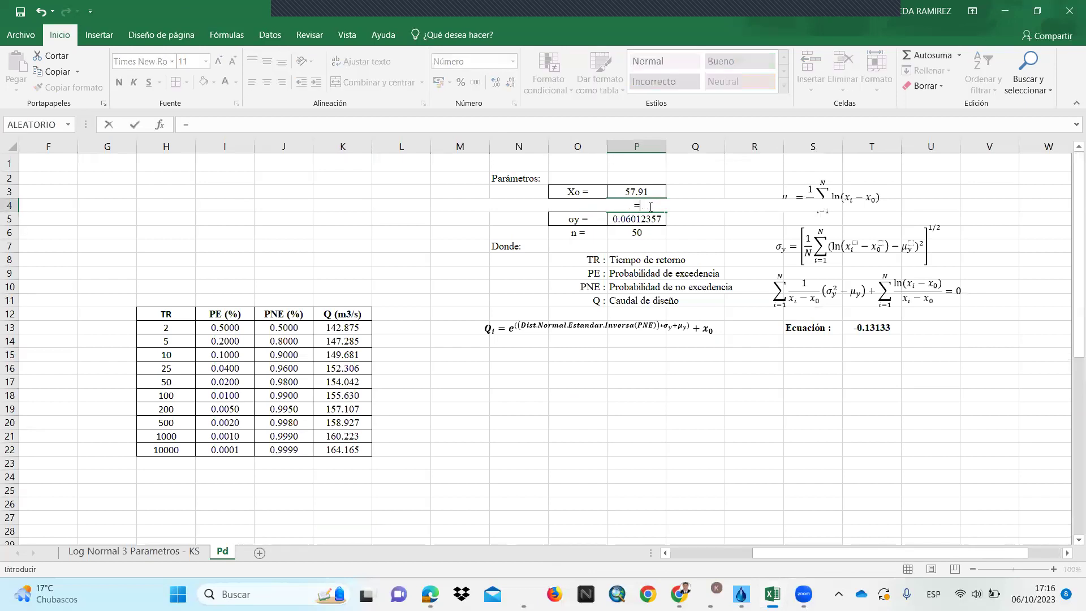
text(1/)
click(624, 229)
text(*)
drag(799, 554, 717, 554)
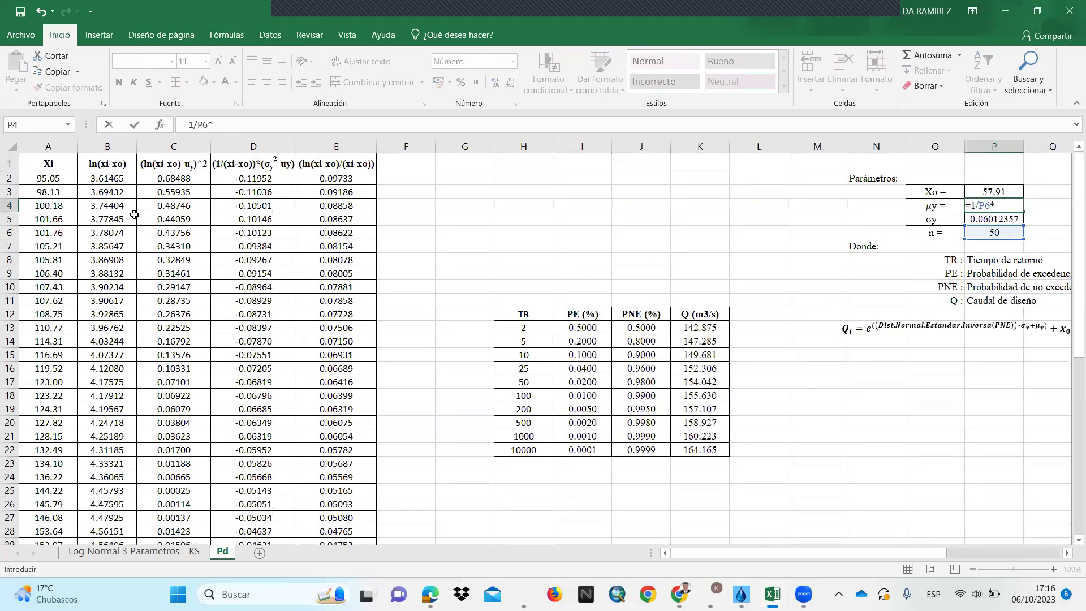
scroll(136, 347, down, 12)
click(101, 366)
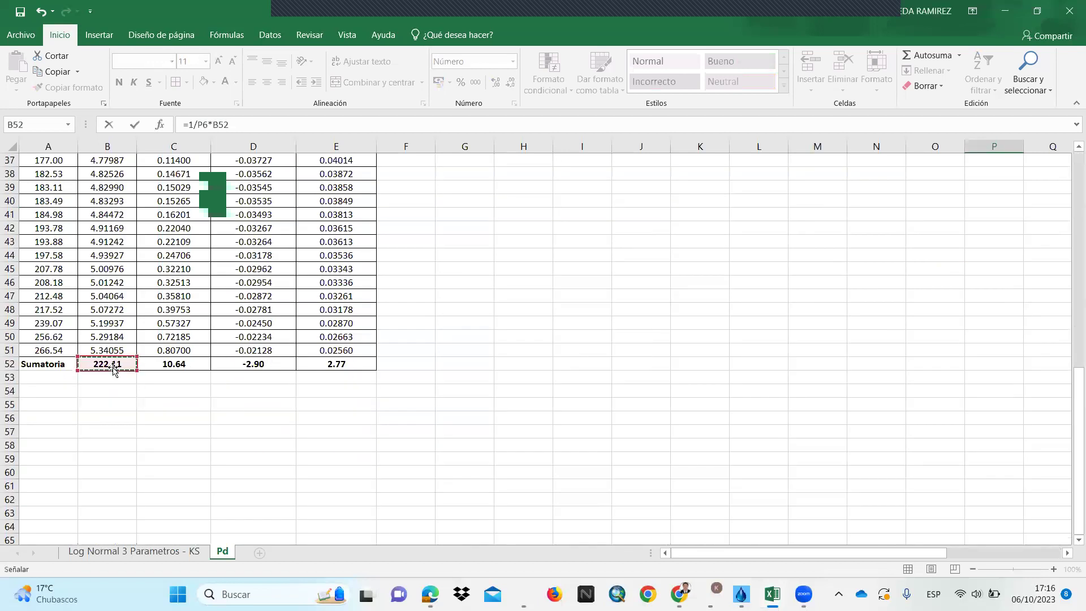
key(Return)
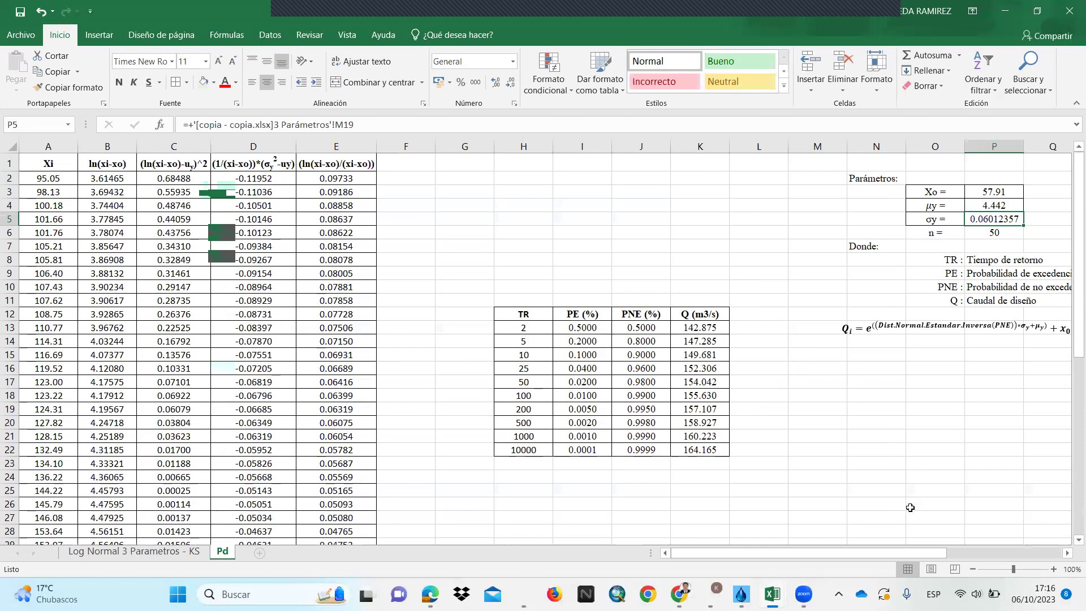
- Review the σy equation and examine the formula in C2 of the (ln(xi-xo)-uy)^2 column
drag(810, 549, 891, 534)
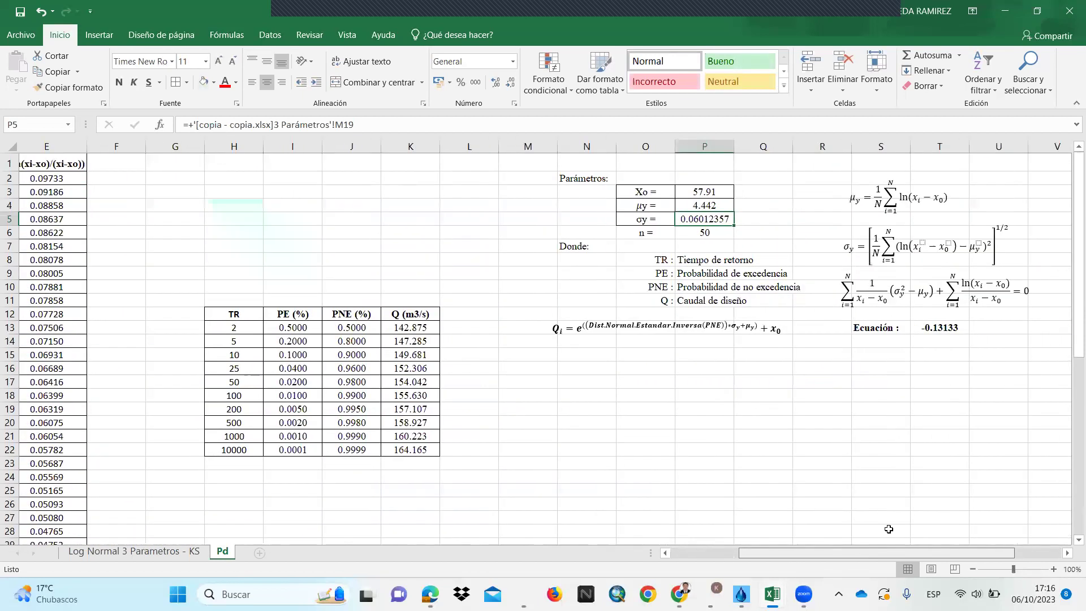
scroll(862, 281, right, 1)
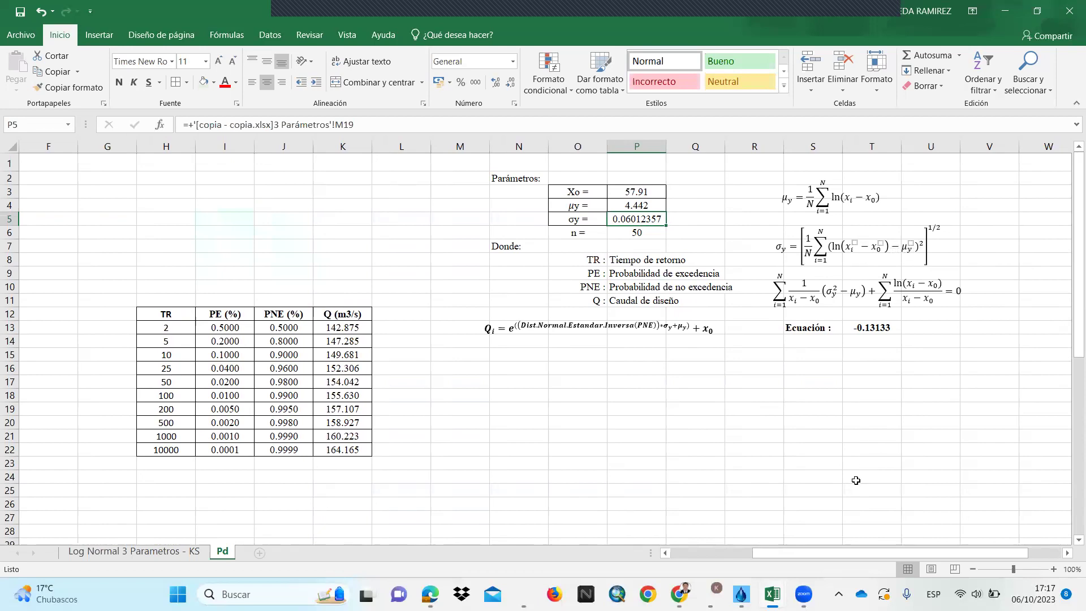
drag(836, 555, 673, 557)
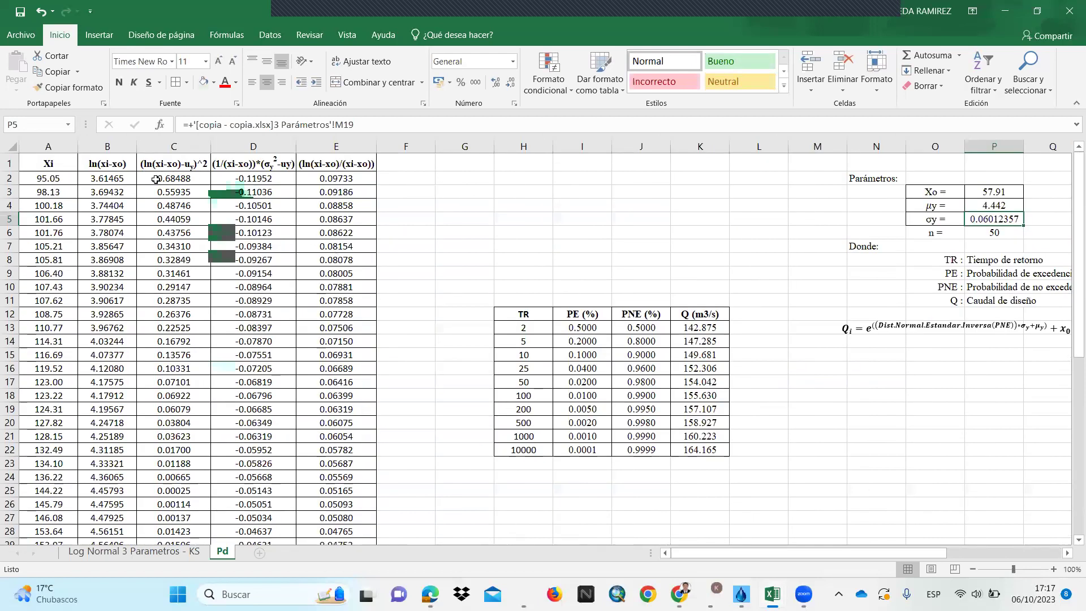
double_click(188, 179)
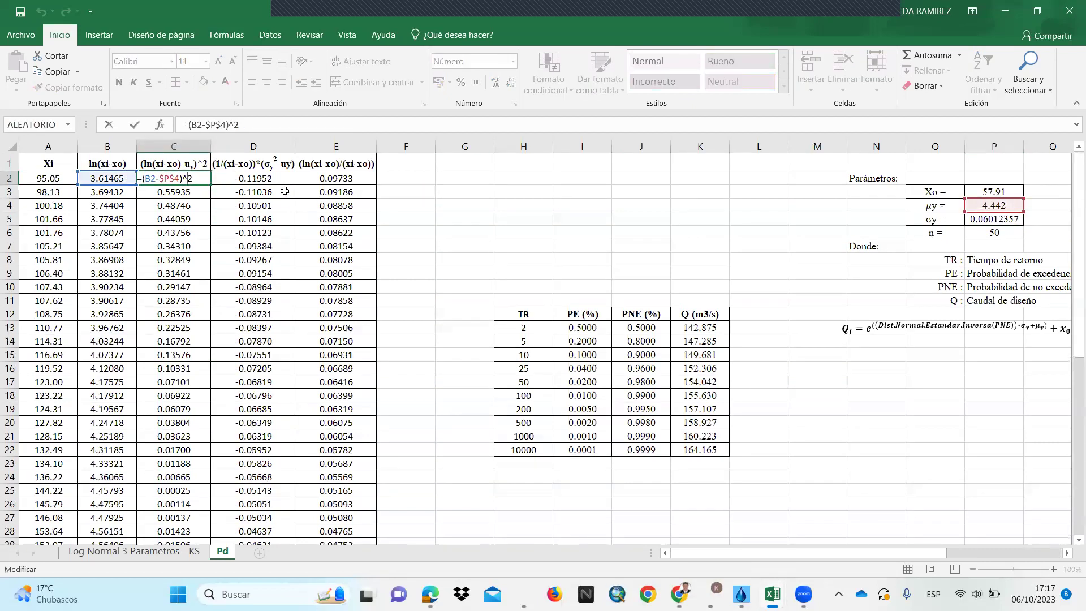
key(Escape)
- Examine the formula in D2 of the (1/(xi-xo))*(σy^2-uy) column and compare it with the first sum of the third equation
drag(846, 553, 910, 549)
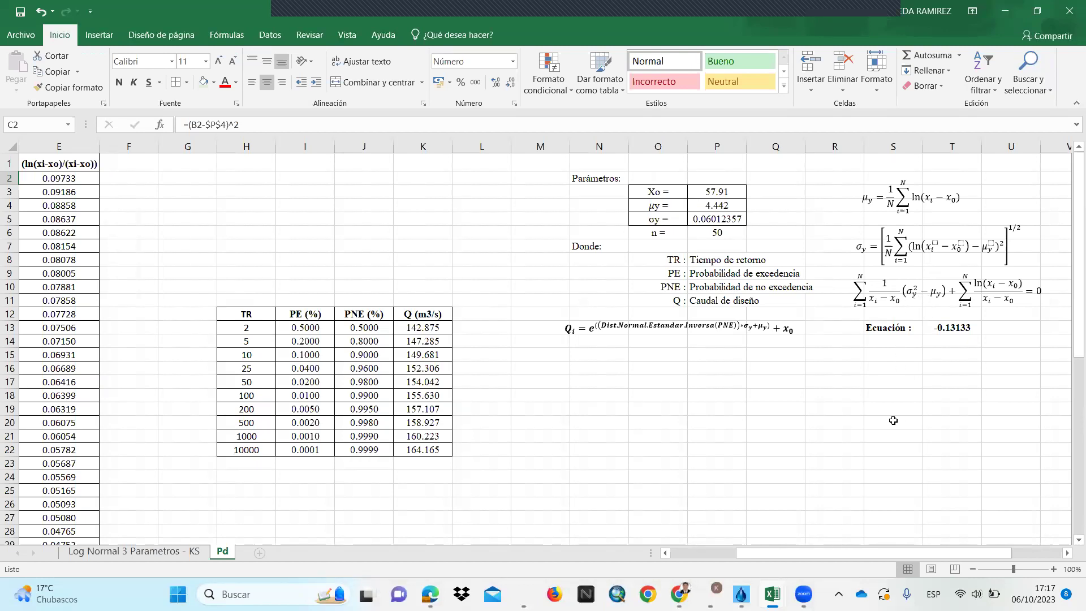
drag(851, 551, 700, 560)
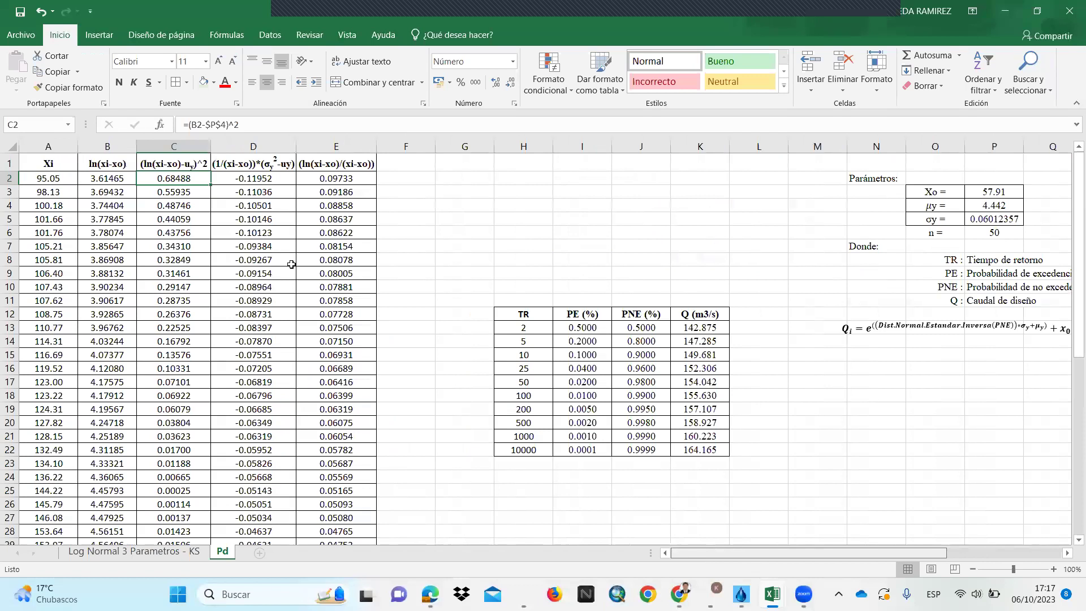
double_click(264, 177)
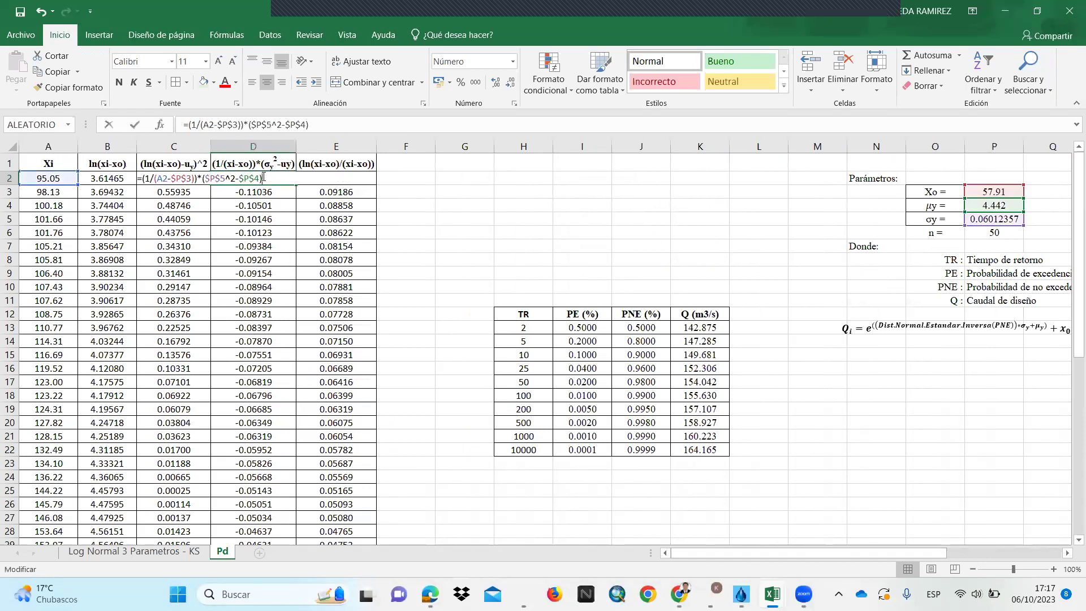
key(Escape)
drag(747, 551, 845, 552)
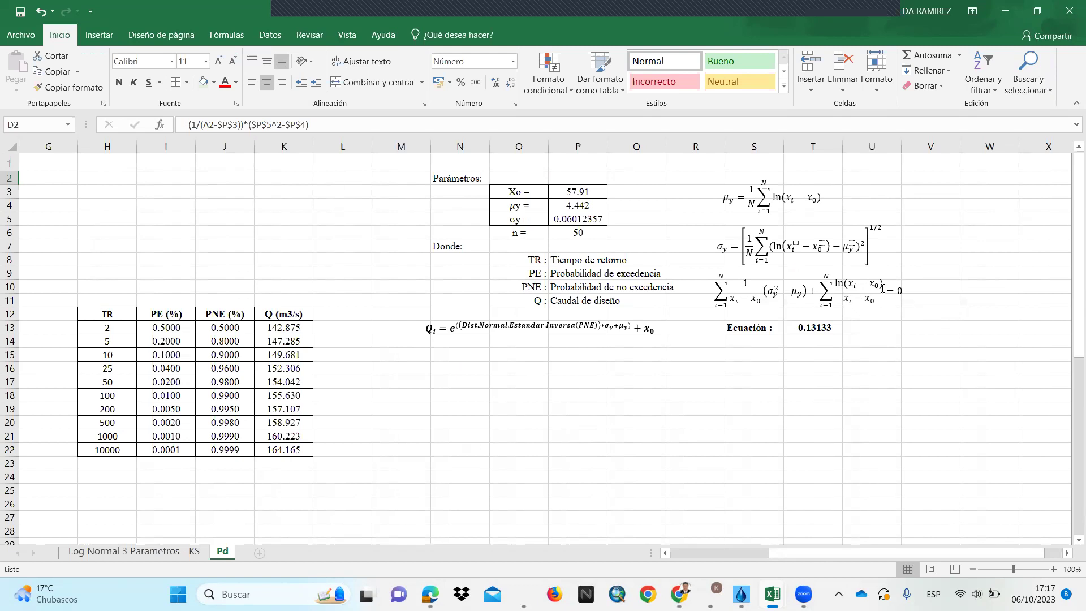
- Examine the formula in E2 of the (ln(xi-xo)/(xi-xo)) column
drag(848, 548, 750, 548)
double_click(356, 177)
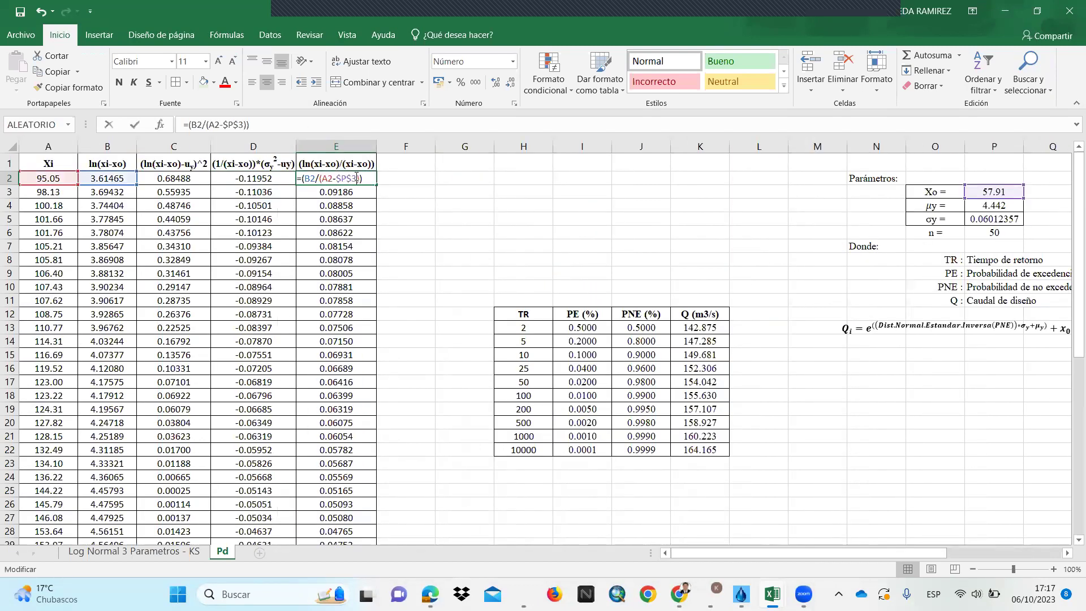
key(Escape)
- Review the Sumatoria totals in row 52 against the equations beside the parameters
scroll(327, 192, down, 11)
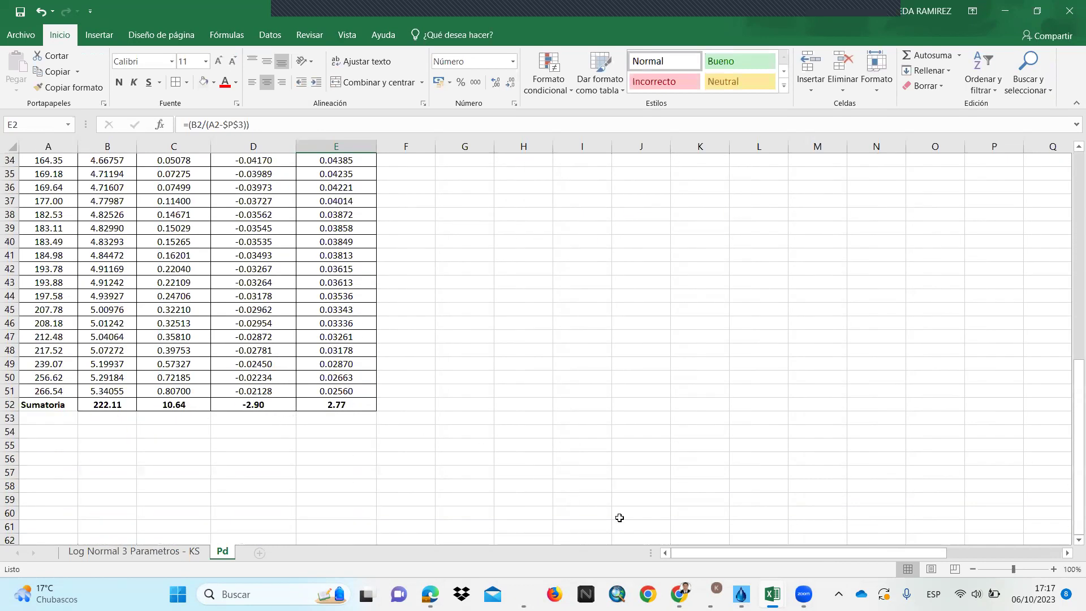
drag(717, 552, 733, 552)
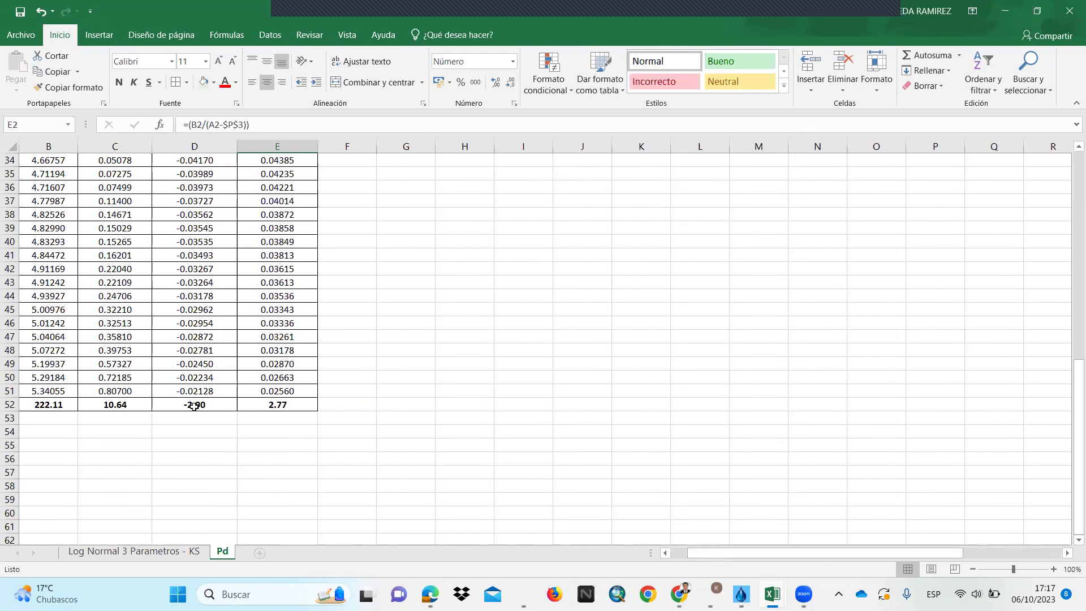
scroll(279, 407, up, 2)
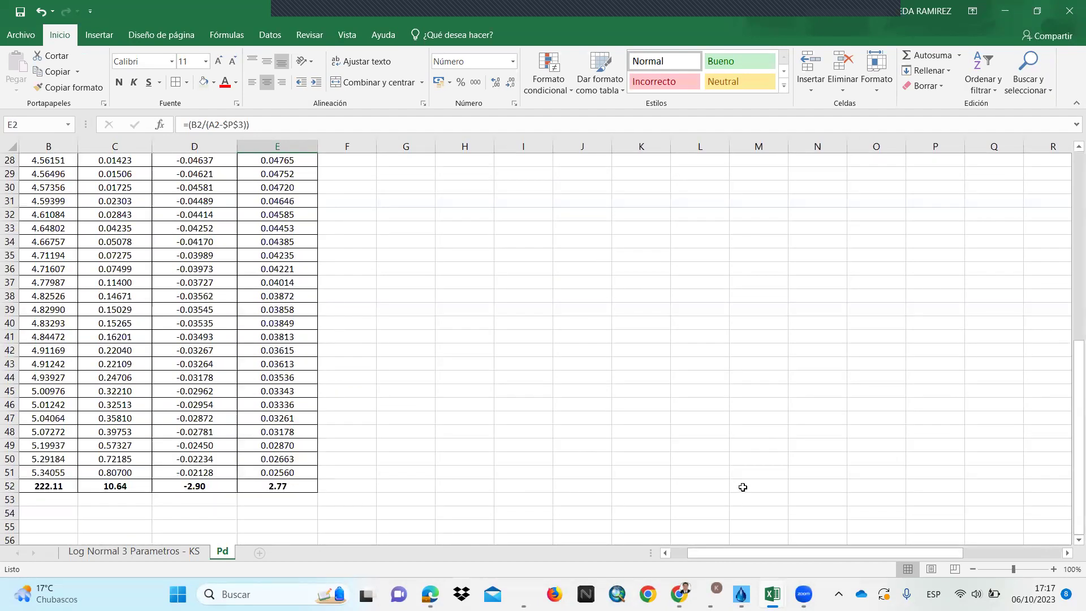
scroll(883, 529, right, 6)
scroll(718, 322, up, 8)
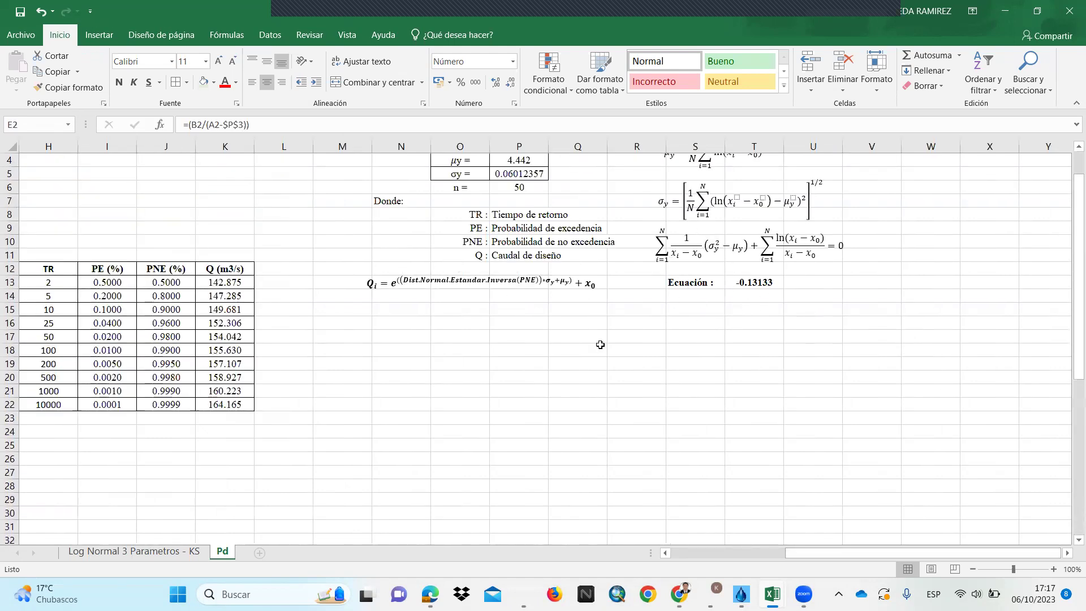
scroll(689, 448, up, 1)
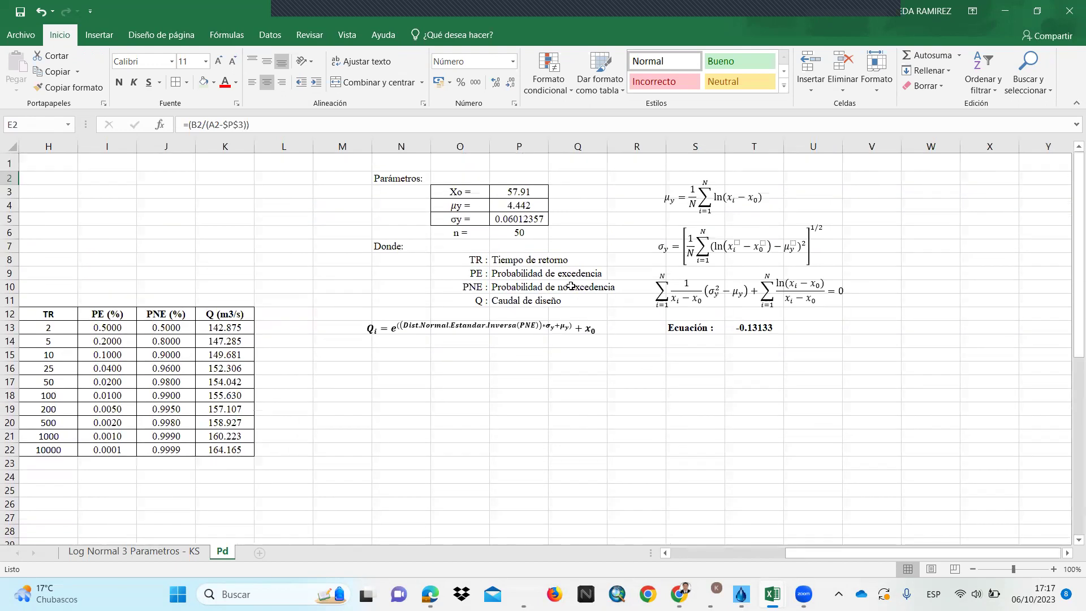
- Reduce the σy value in P5 to five decimal places
double_click(518, 219)
key(Escape)
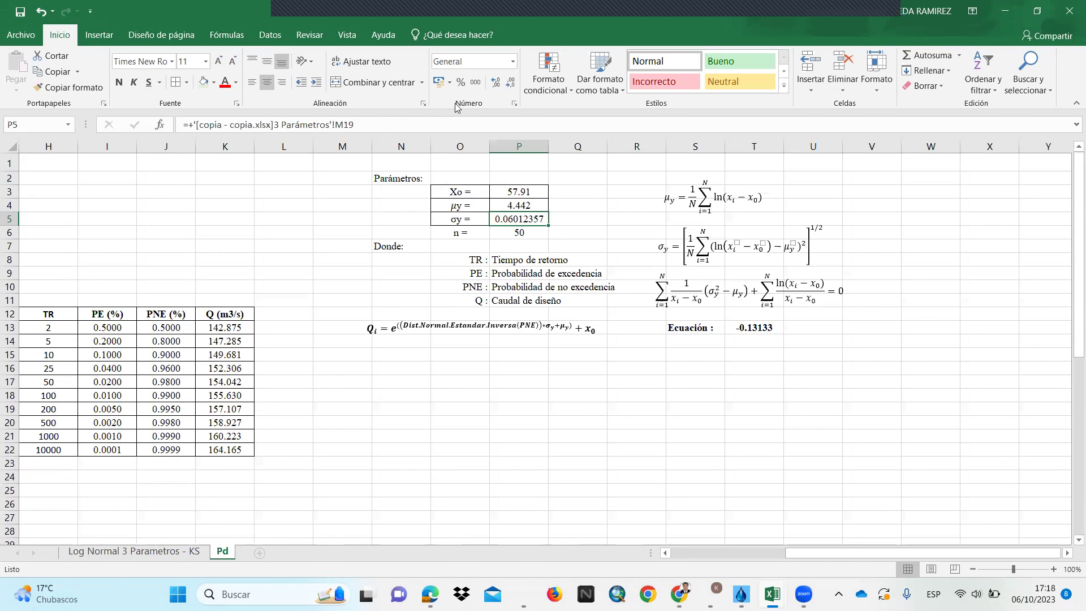
click(511, 83)
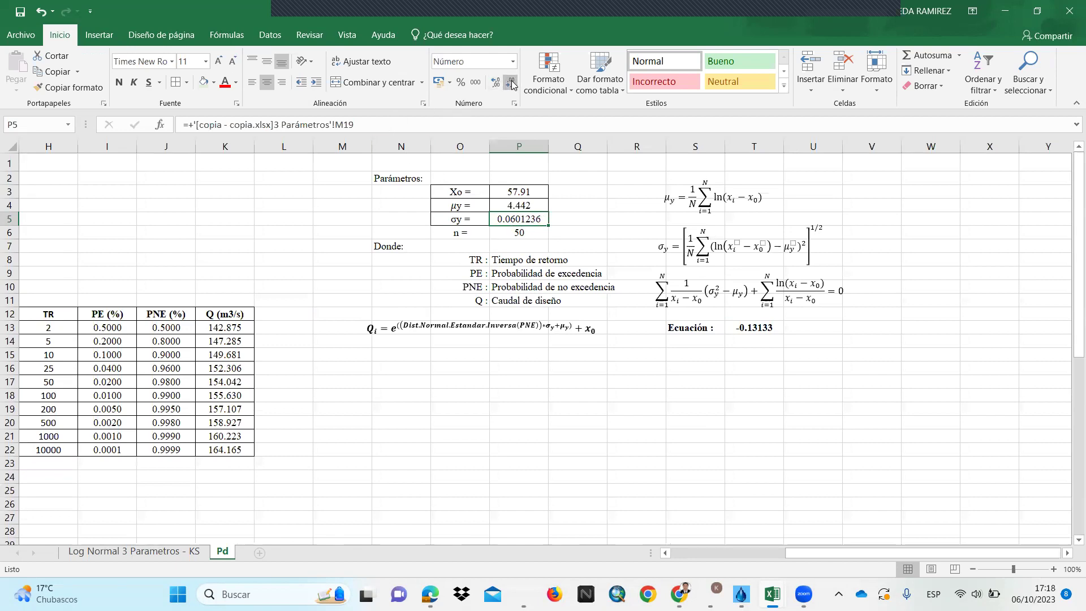
click(511, 83)
click(511, 83)
click(611, 396)
- Examine the external workbook reference behind σy in P5 and check the statistics on the Log Normal 3 Parametros - KS sheet
double_click(511, 218)
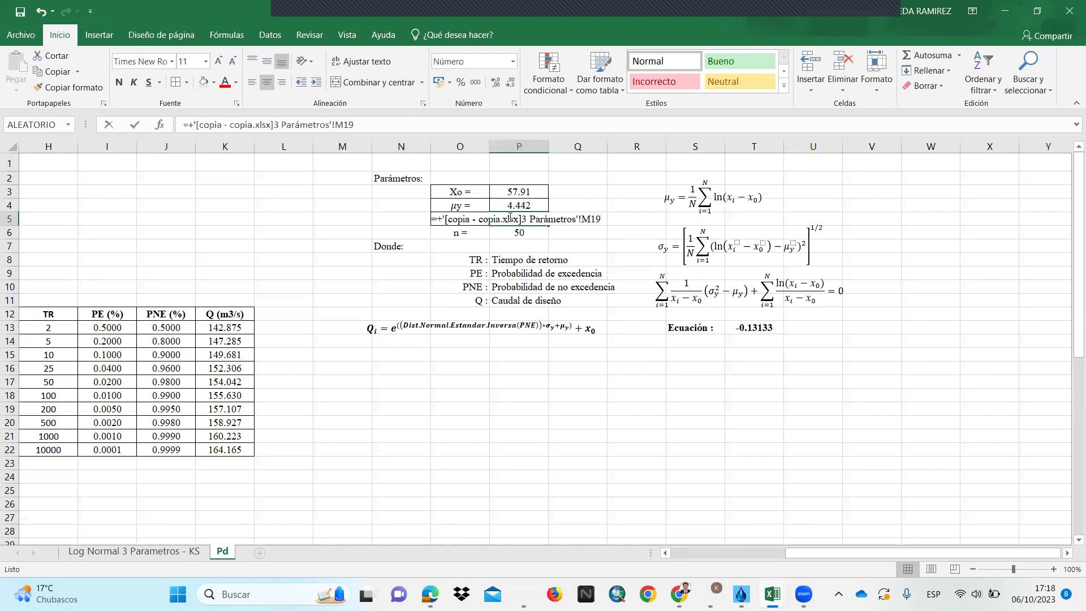
key(Escape)
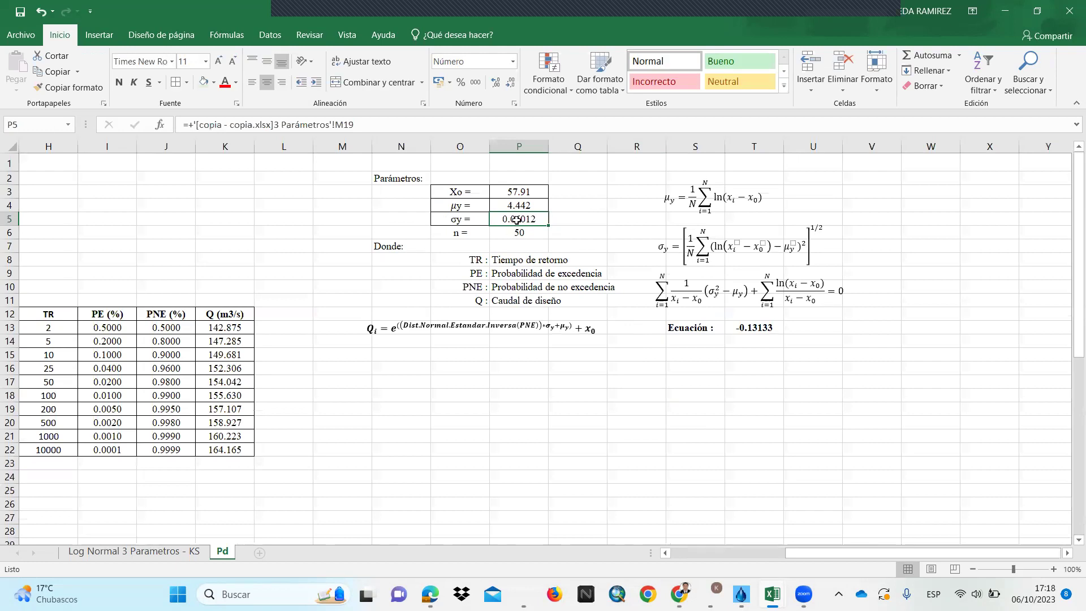
click(170, 552)
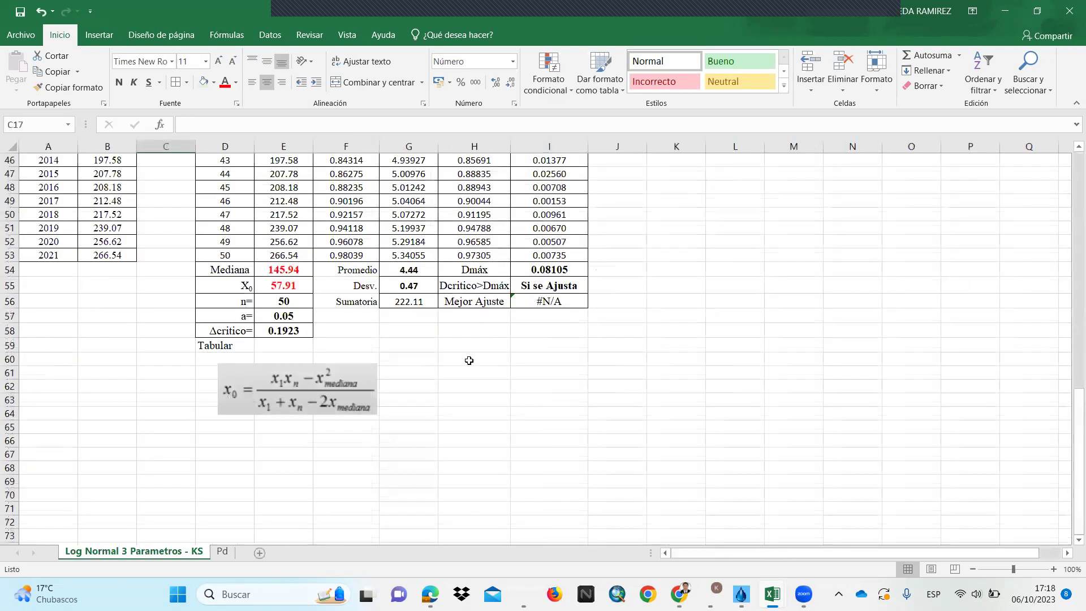
click(222, 551)
double_click(510, 220)
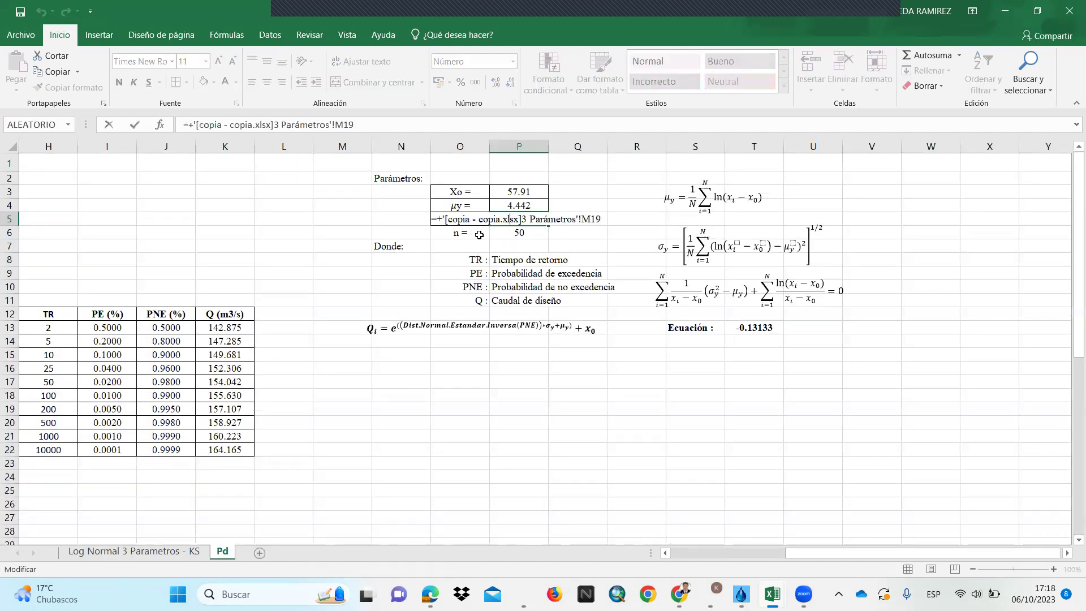
key(Escape)
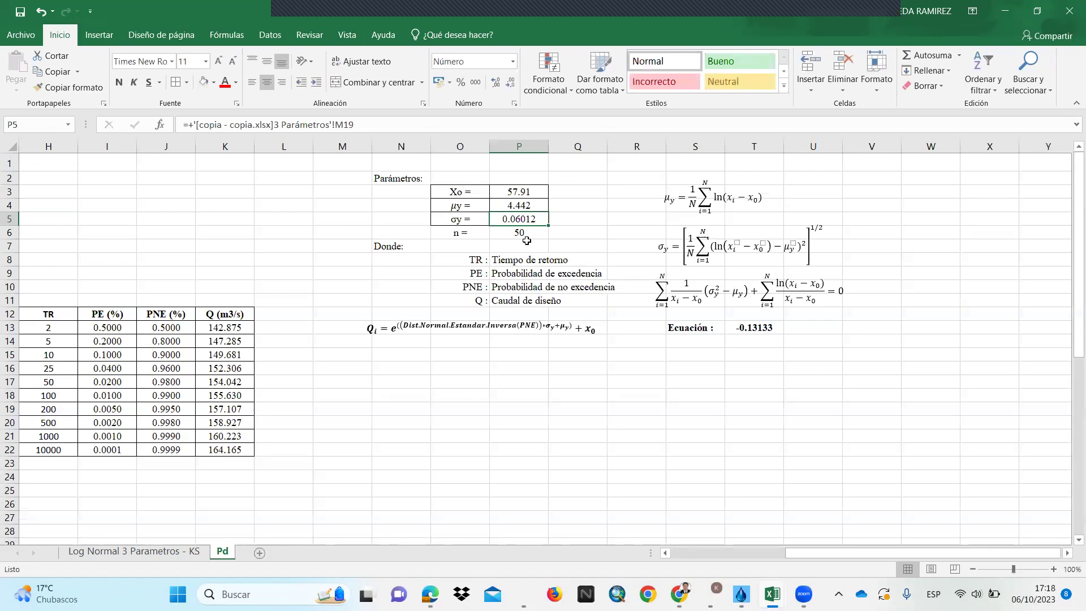
- Start a new σy formula in P5 as 1/50 multiplied by the (ln(xi-xo)-uy)^2 total in C52
text(=)
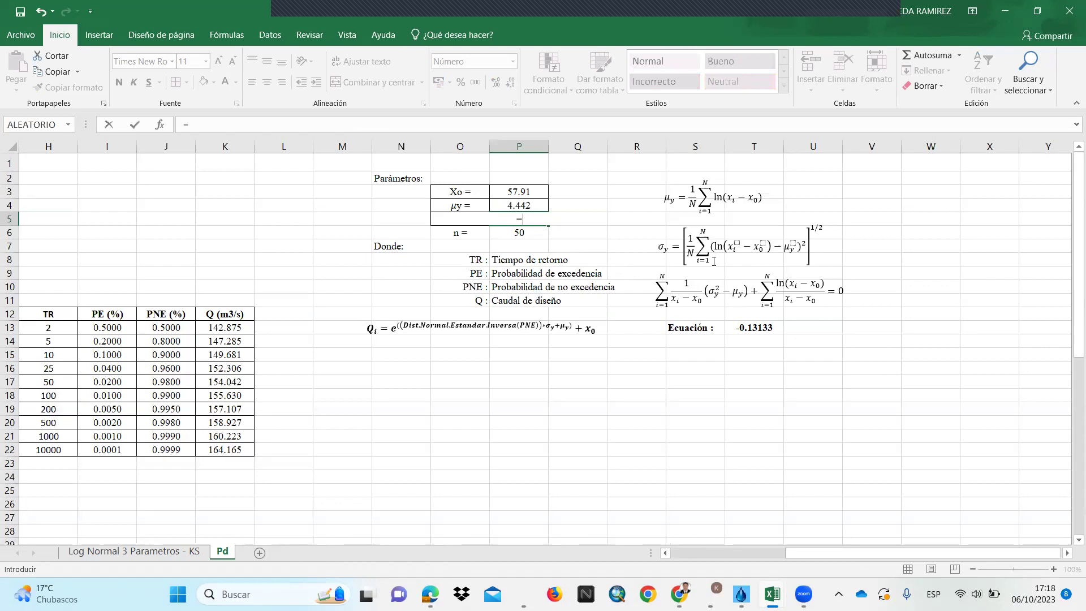
text(1/50)
text(*)
drag(810, 556, 640, 546)
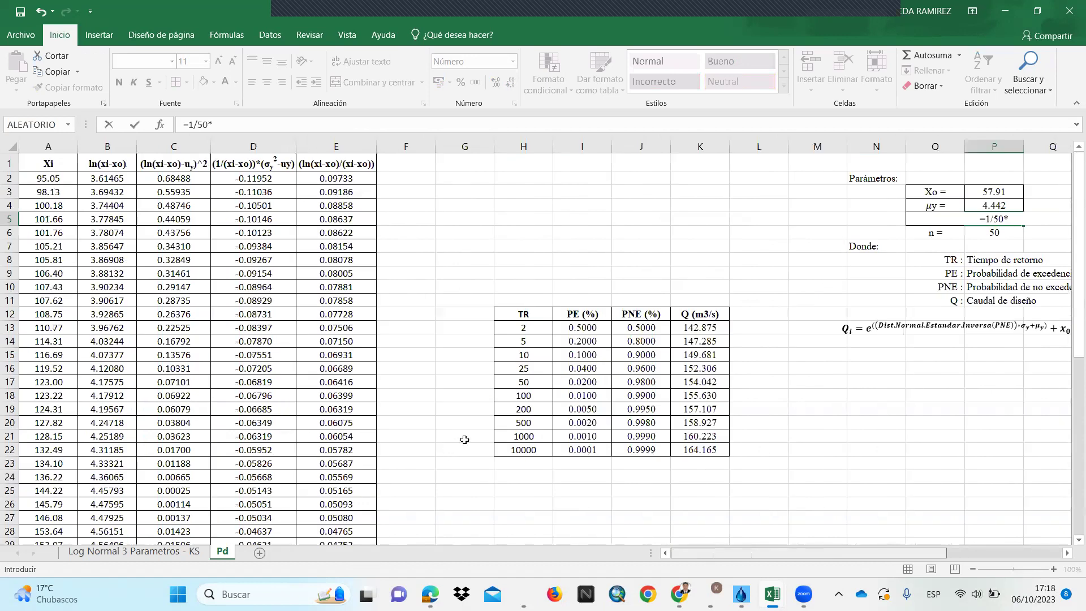
drag(772, 556, 837, 543)
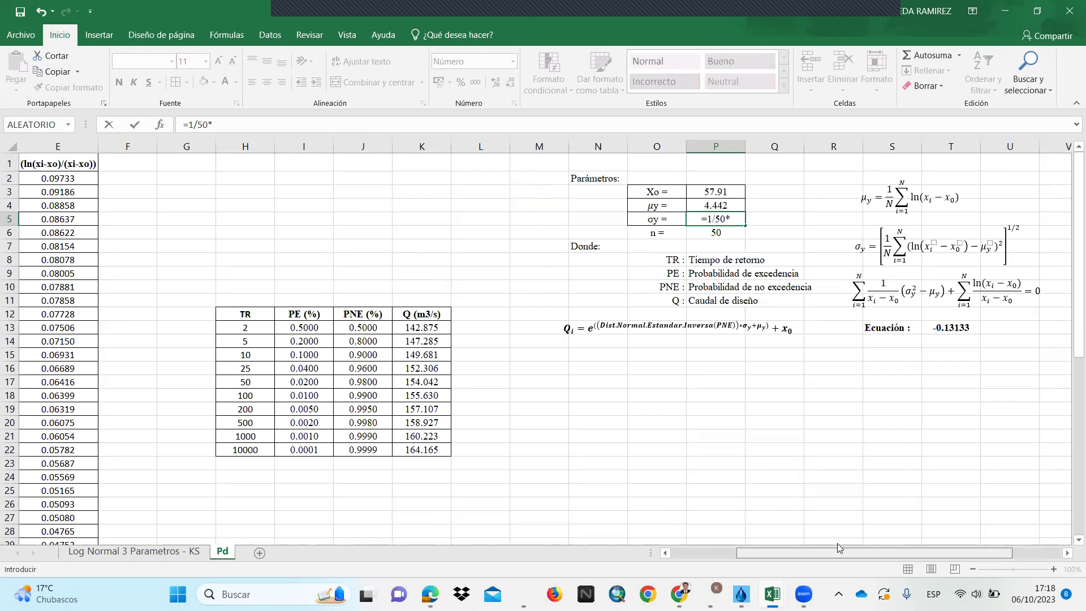
drag(837, 543, 756, 544)
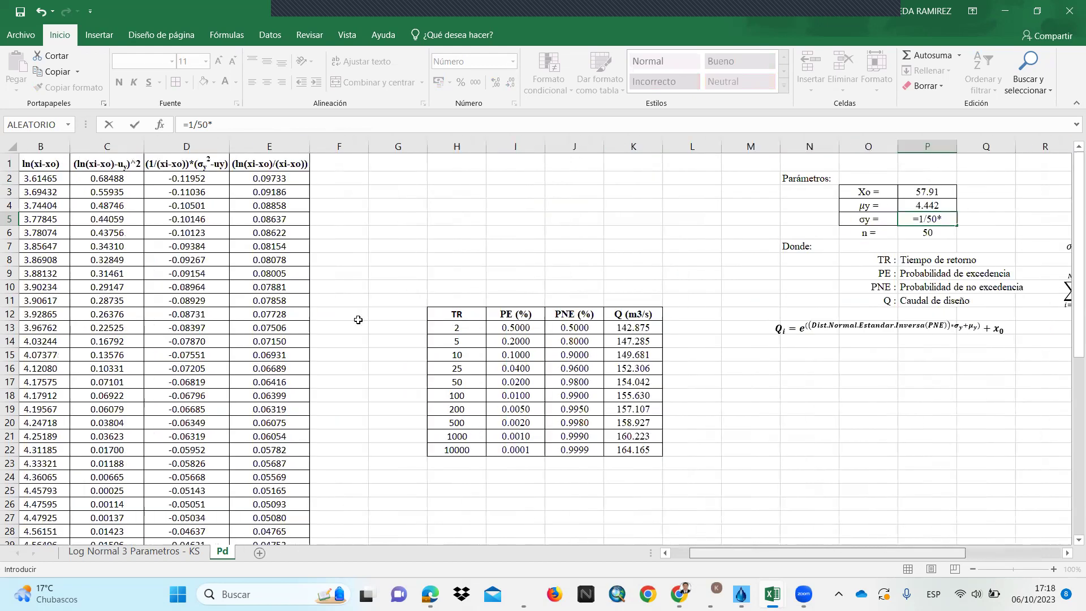
scroll(358, 319, left, 1)
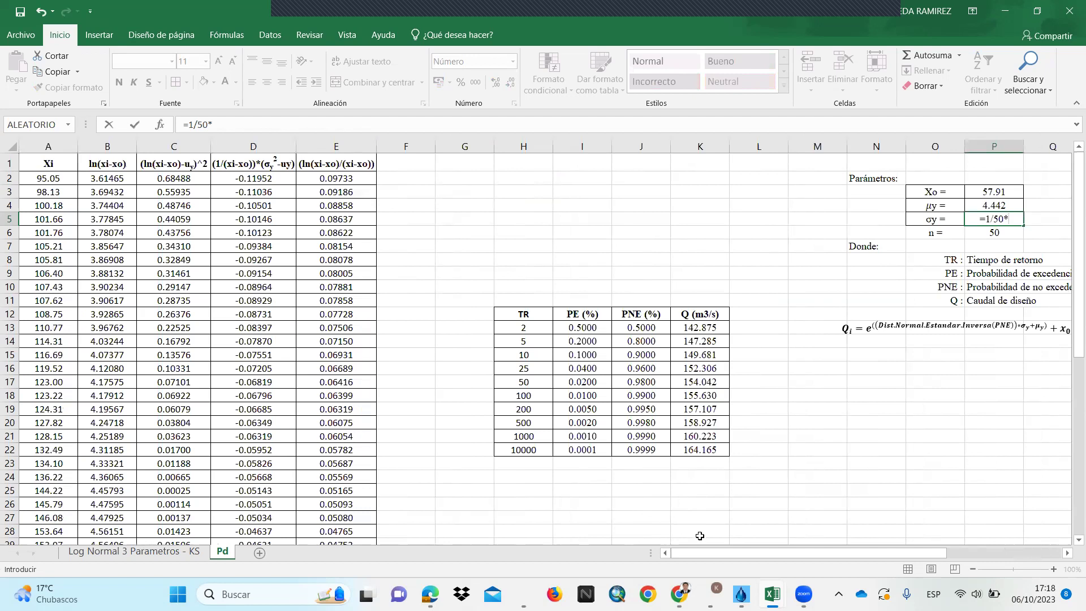
drag(704, 554, 773, 554)
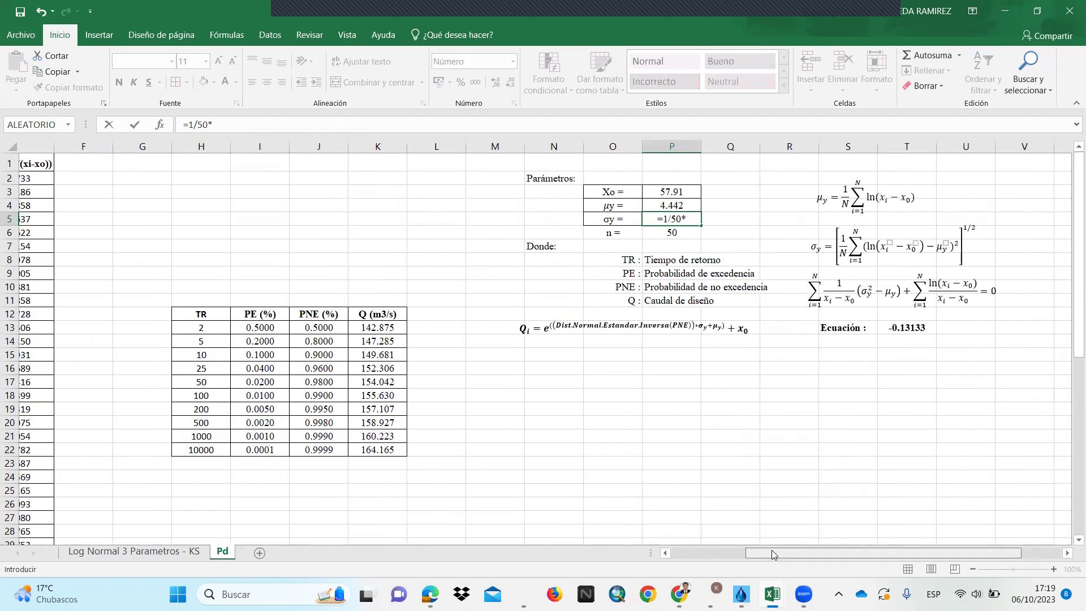
drag(774, 553, 641, 542)
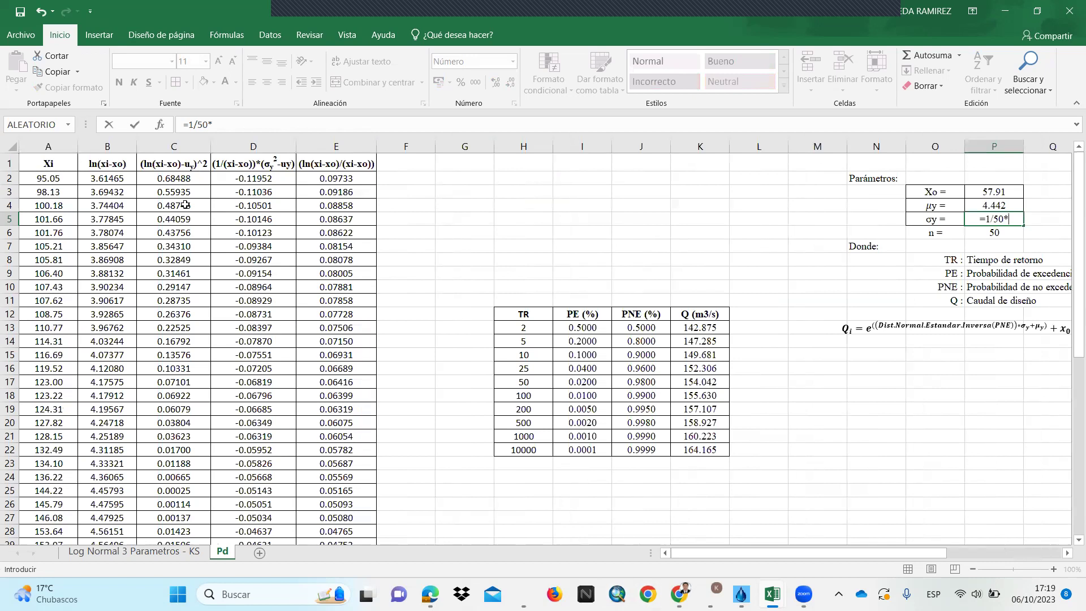
scroll(186, 422, down, 9)
click(174, 487)
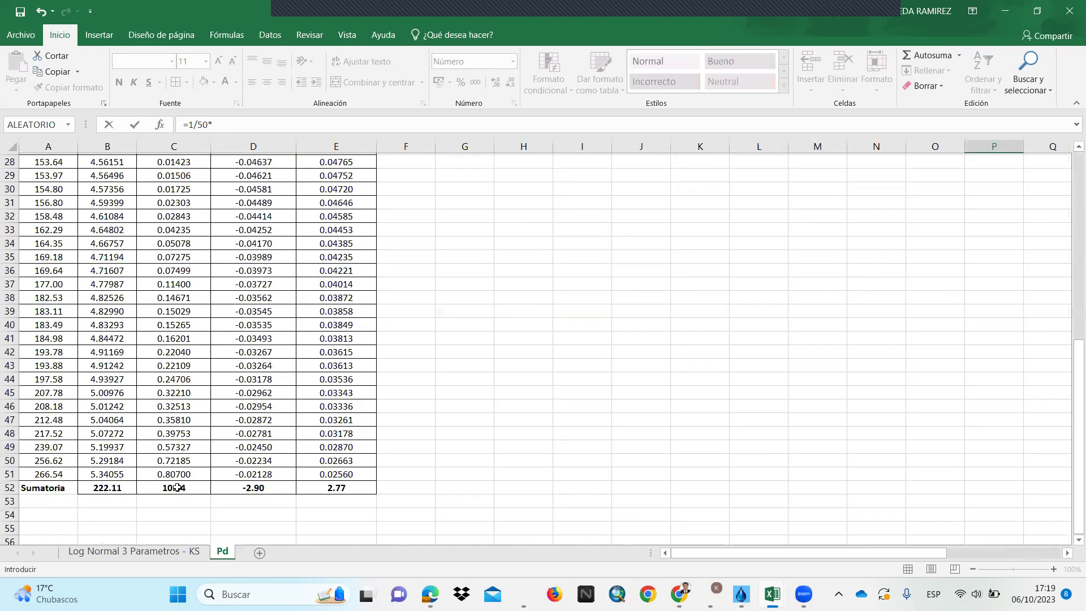
drag(703, 554, 905, 544)
scroll(617, 435, up, 9)
scroll(617, 435, up, 1)
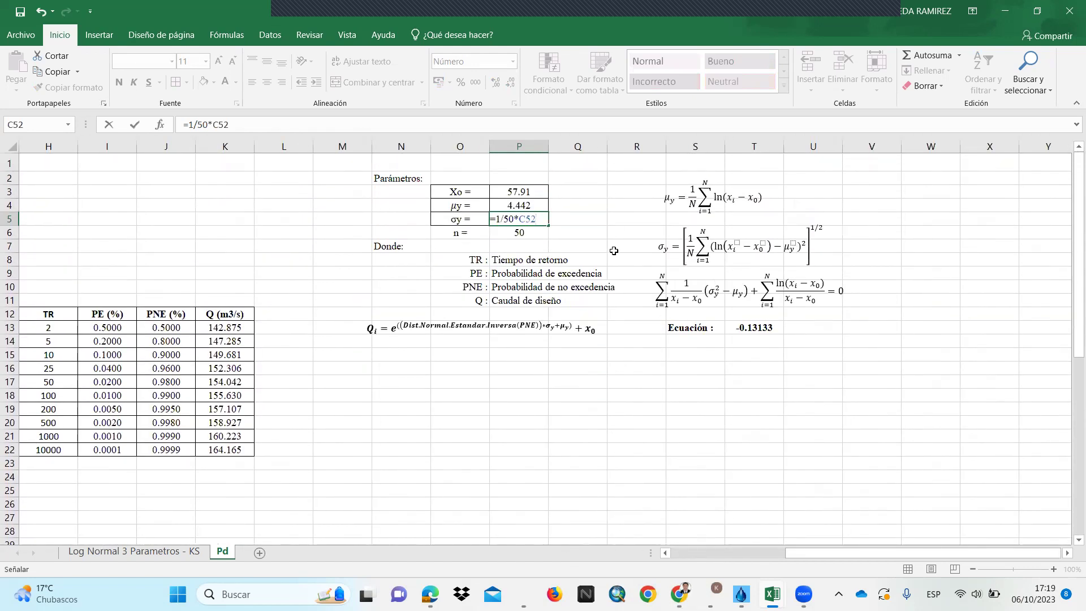
- Complete the σy formula in P5 as =1/50*(C52)^1/2
click(519, 218)
text(()
text((1/2))
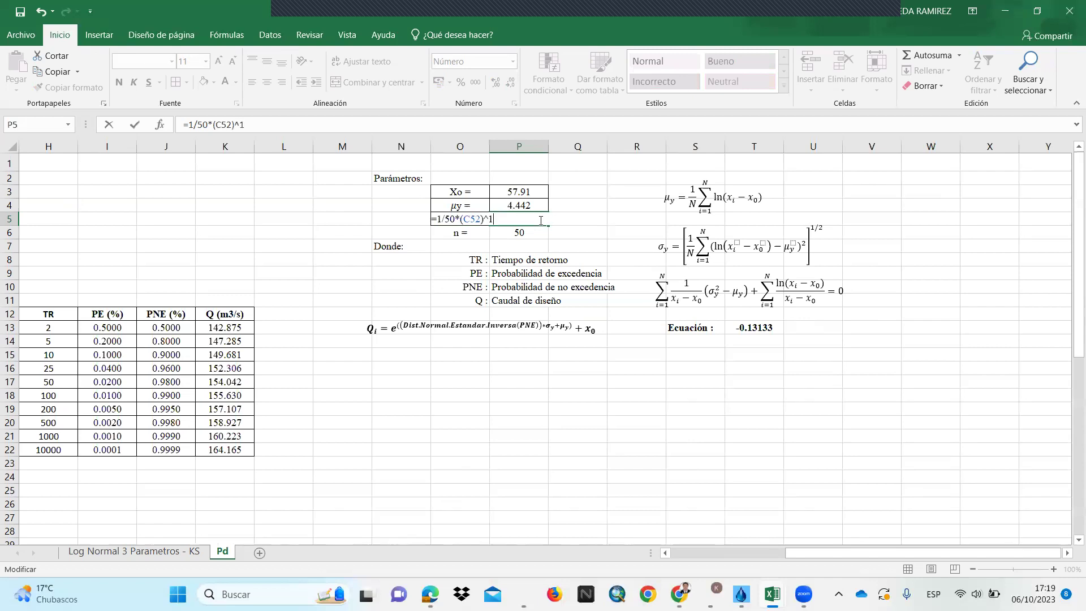
key(Return)
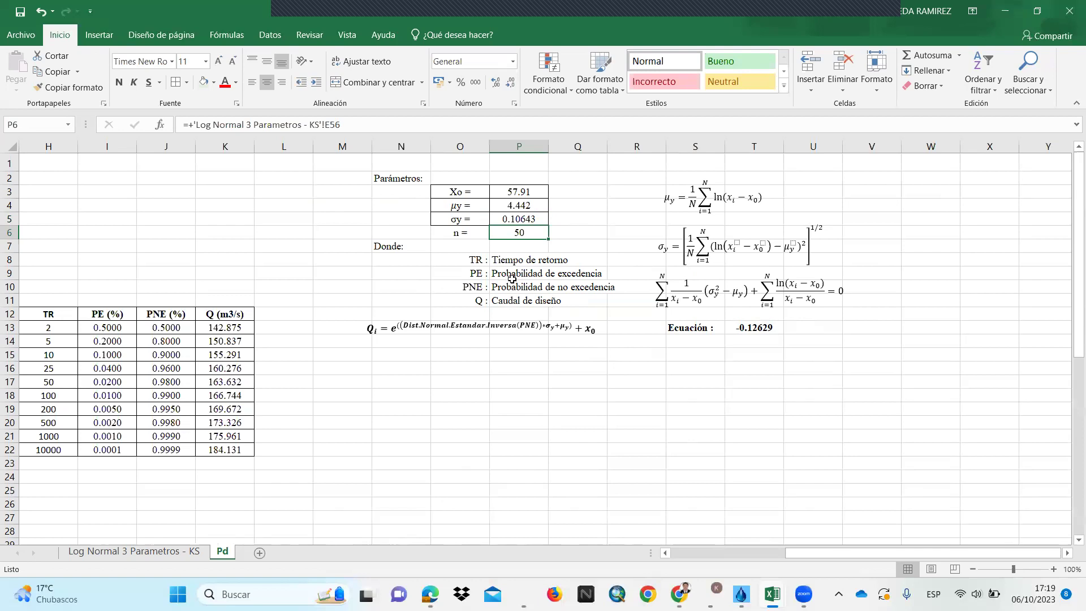
- Check the σy formula in P5 against the (ln(xi-xo)-uy)^2 column and its Sumatoria total in C52
double_click(520, 218)
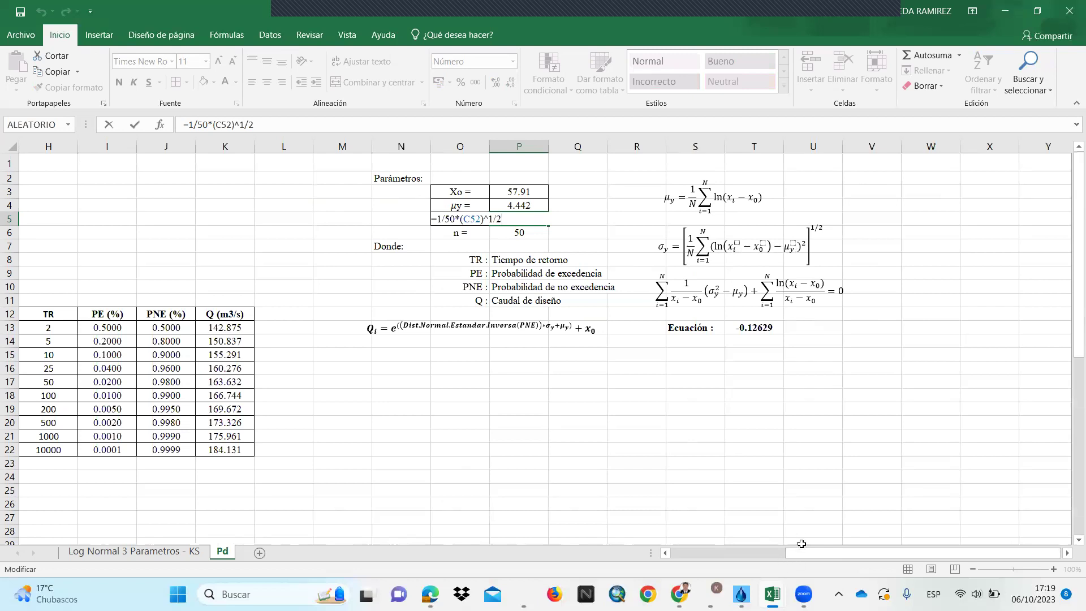
scroll(780, 562, left, 7)
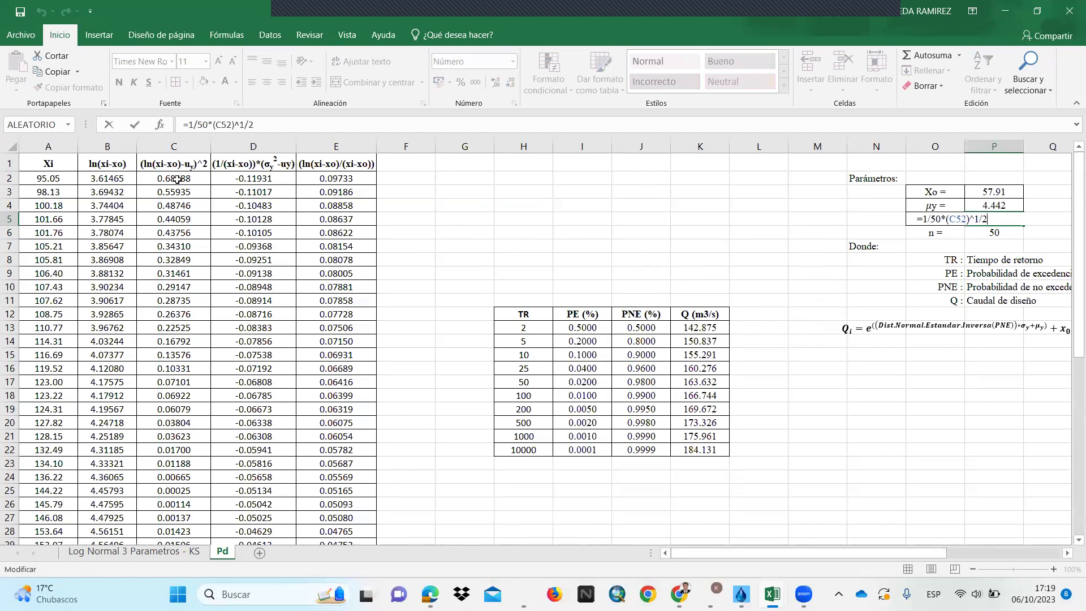
scroll(175, 388, down, 9)
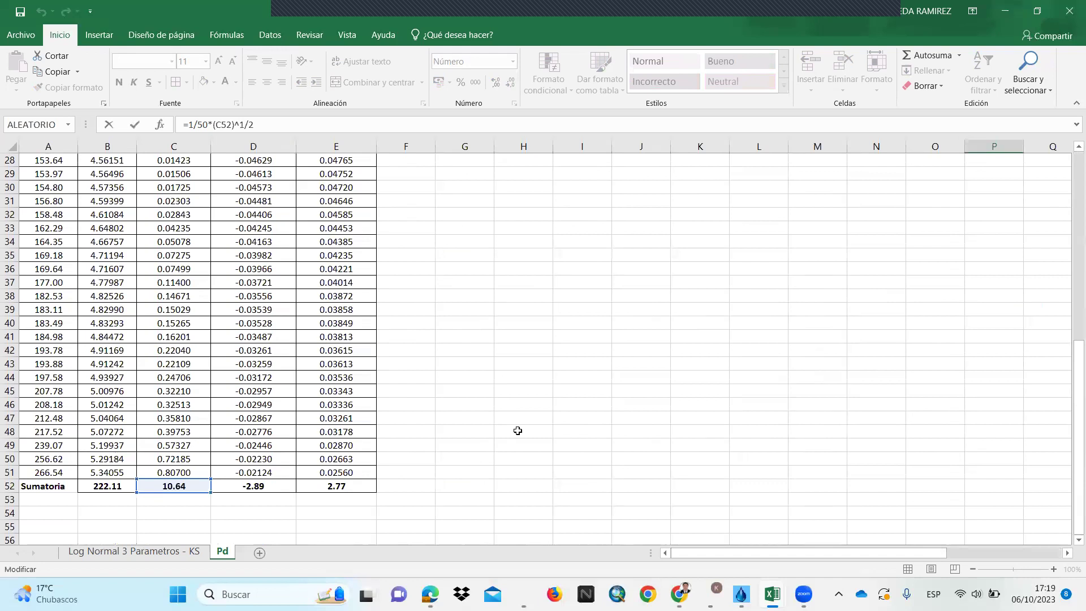
scroll(766, 298, up, 9)
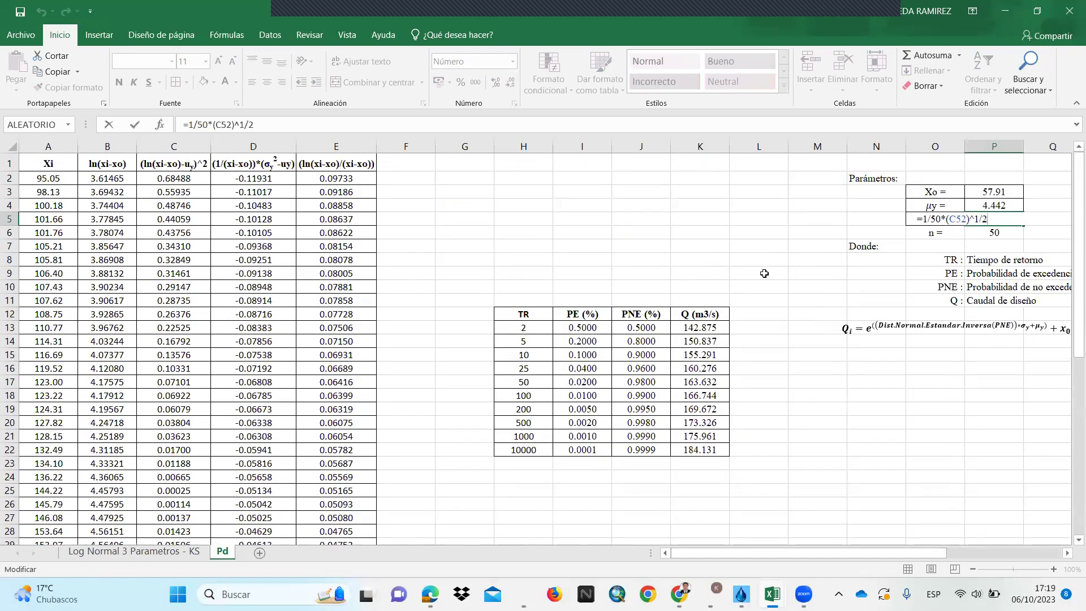
drag(717, 556, 899, 544)
key(Return)
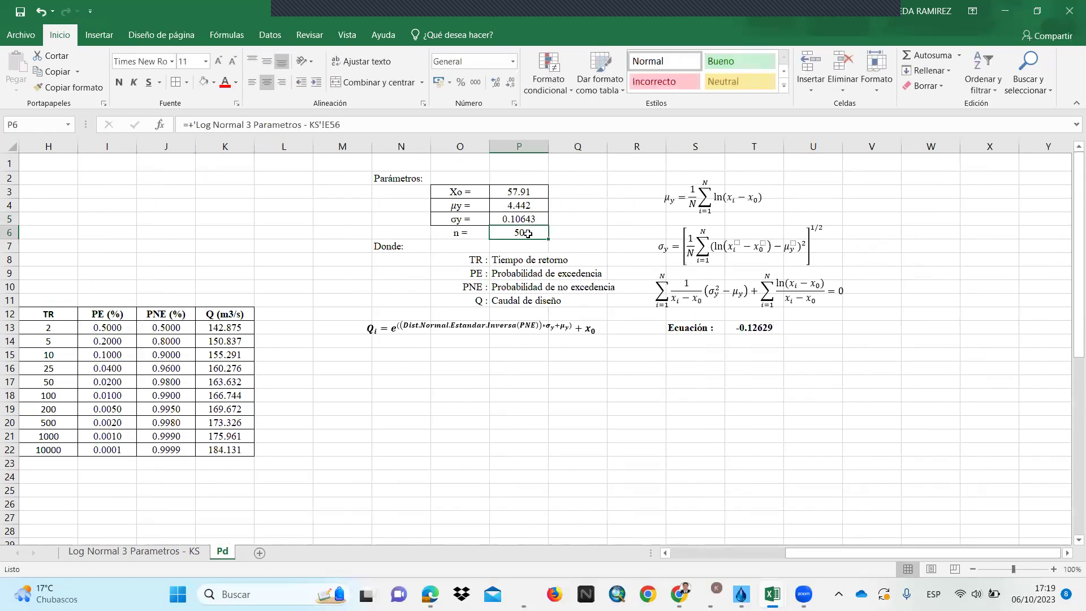
- Reduce the σy value in P5 to three decimal places
click(519, 220)
click(510, 84)
click(509, 86)
click(540, 367)
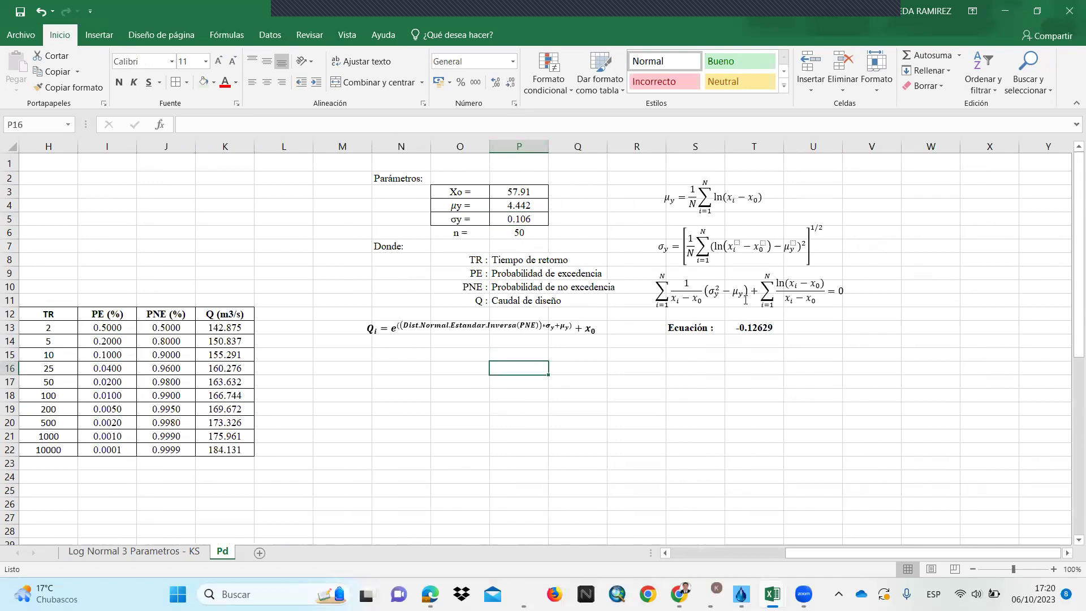
- Move the Qi equation down to about row 16, below the parameter definitions
drag(793, 555, 747, 562)
click(594, 324)
mouse_move(594, 324)
mouse_down()
mouse_move(545, 365)
mouse_move(559, 371)
mouse_up()
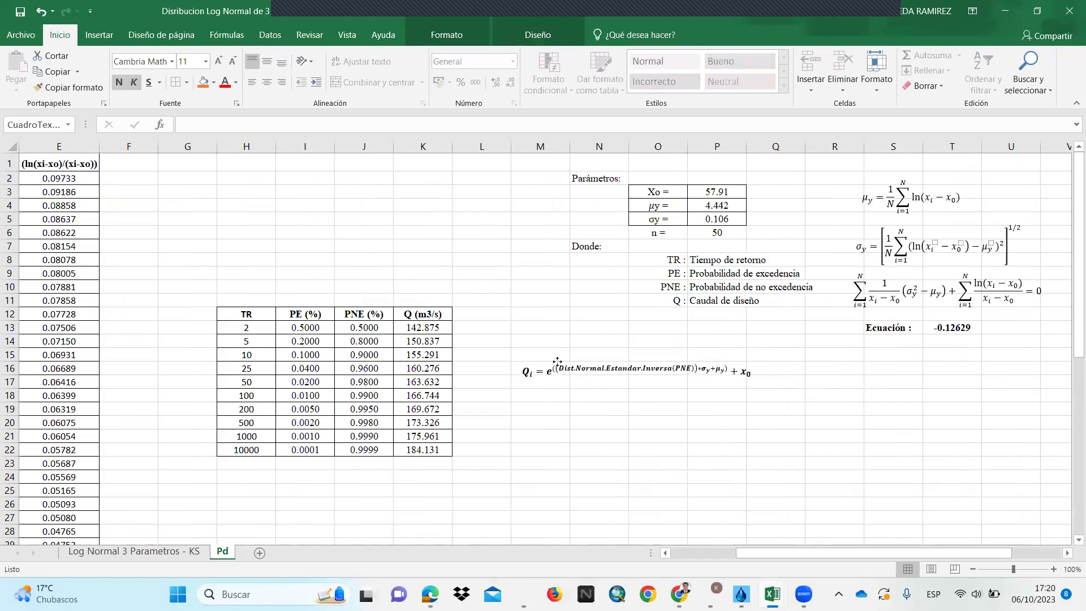
click(545, 436)
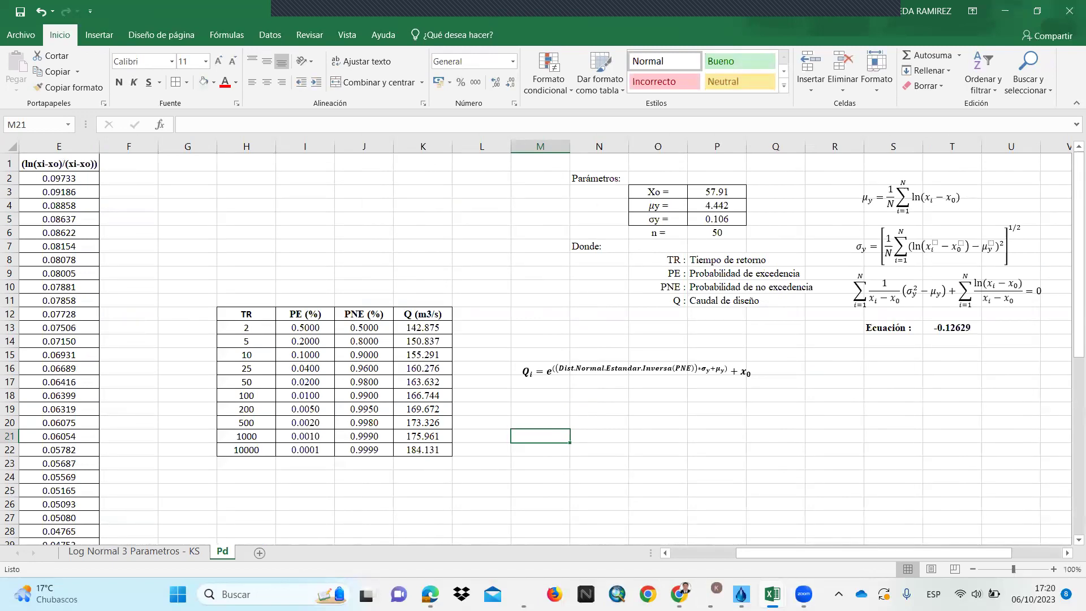
- Shift the TR table's rows from 100 to 10000 down one row and enter a return period of 75 in H18
click(246, 328)
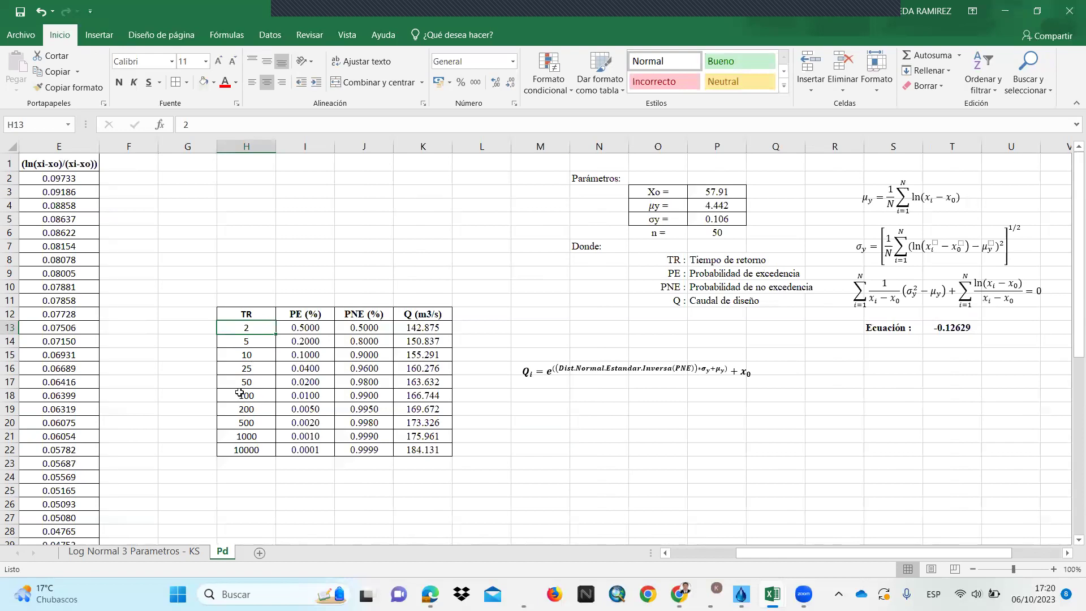
drag(240, 392, 437, 483)
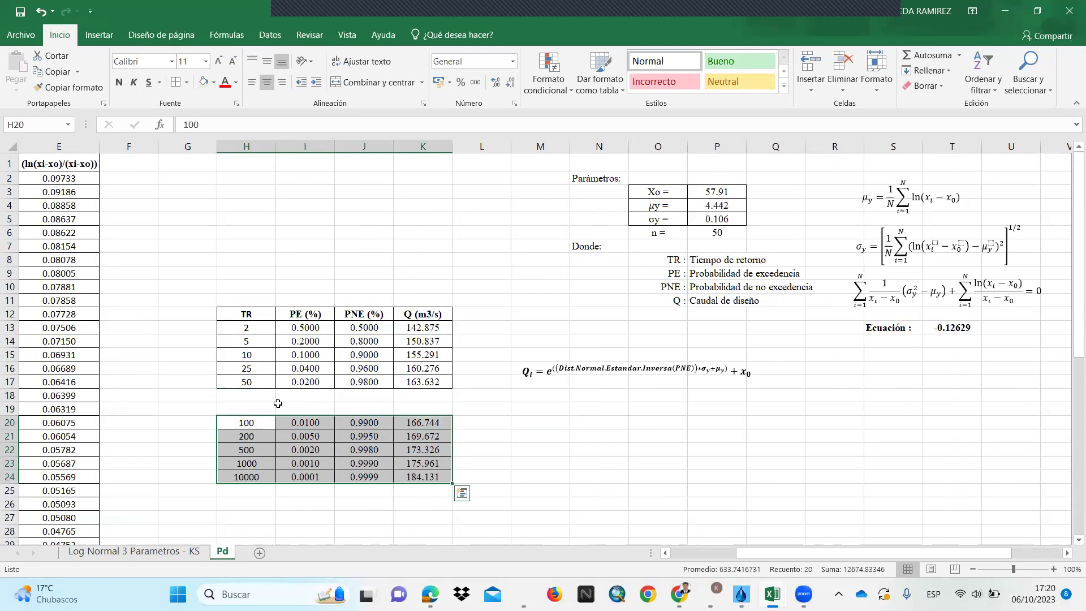
drag(305, 416, 308, 408)
click(238, 393)
text(7)
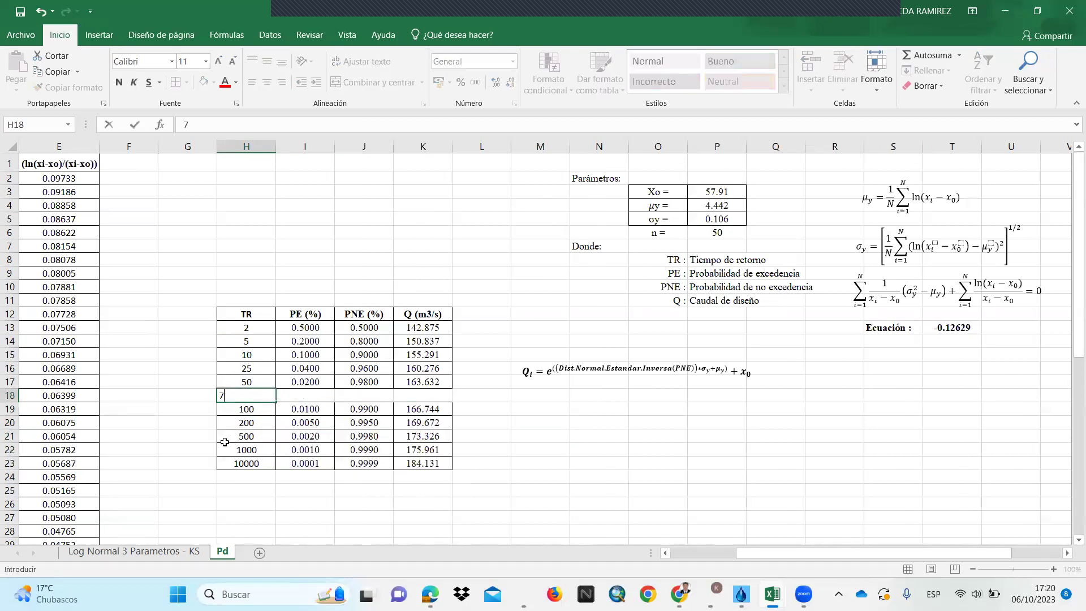
text(5)
key(Return)
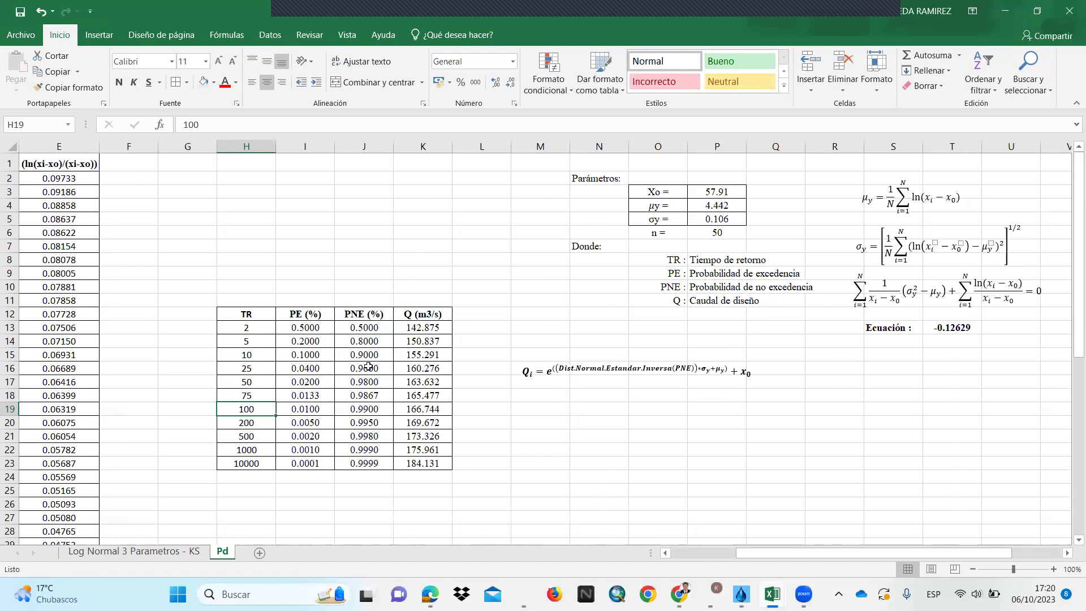
- Examine the PE (%) formulas in I13, I14 and I15 without changing them
double_click(298, 329)
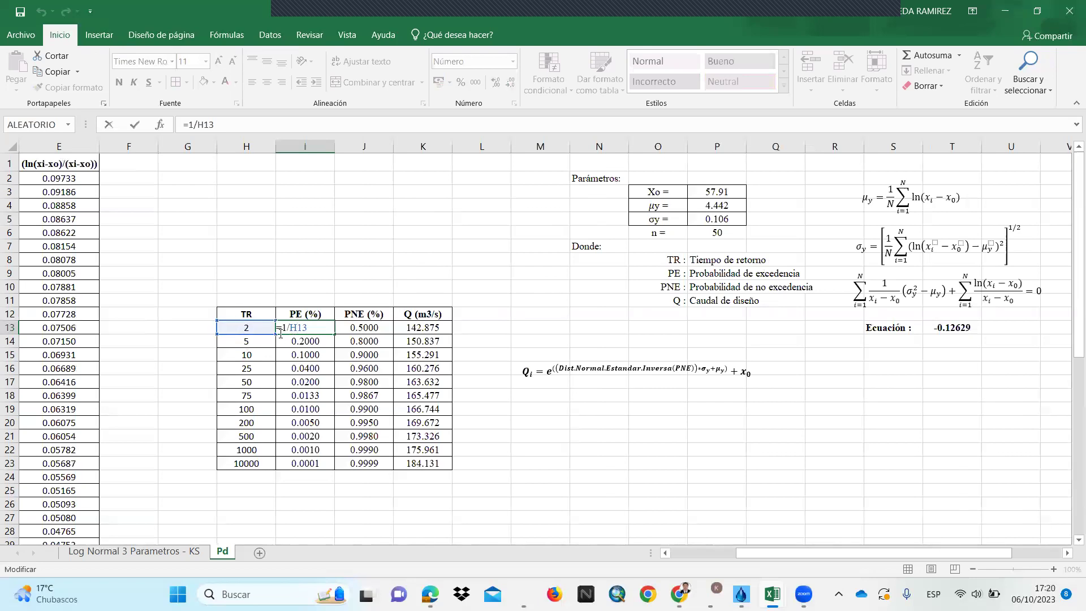
key(Return)
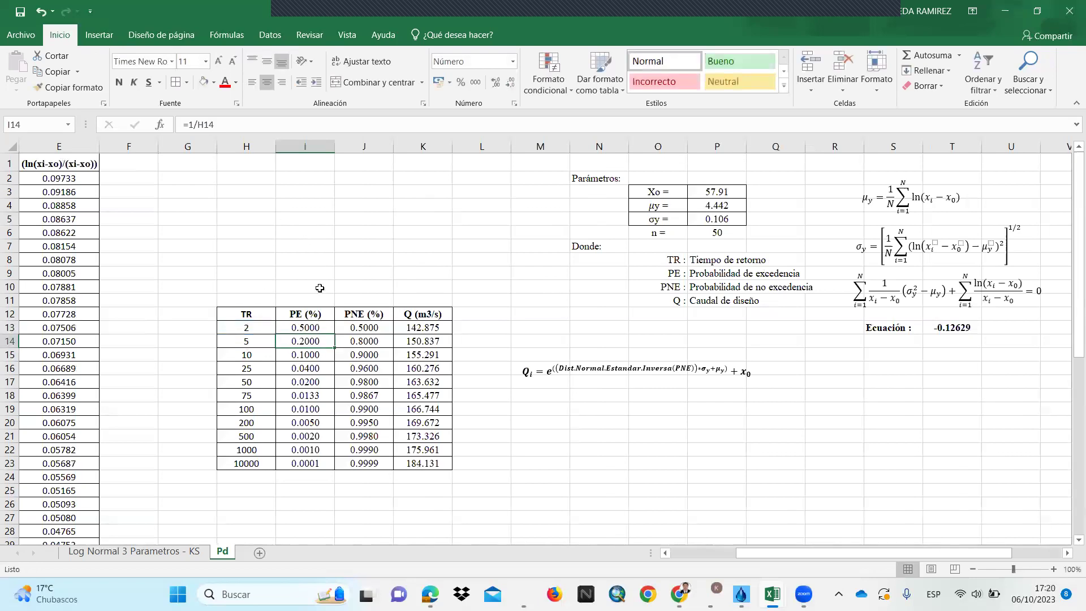
double_click(317, 341)
key(Return)
double_click(317, 355)
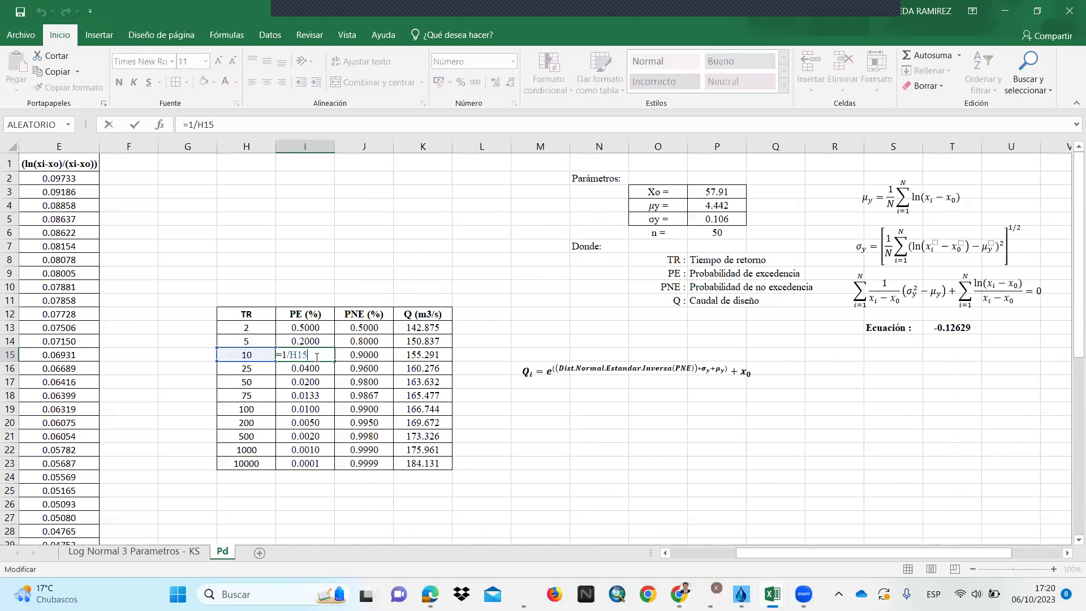
key(Return)
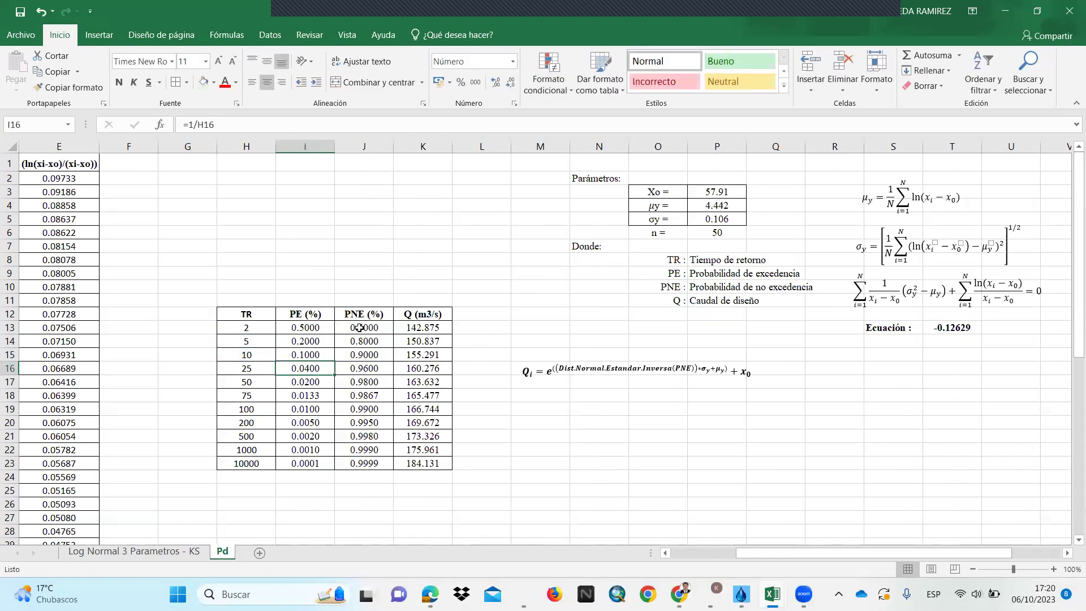
- Examine the PNE formula in J13 and the design discharge formula in K13 without changing them
click(360, 328)
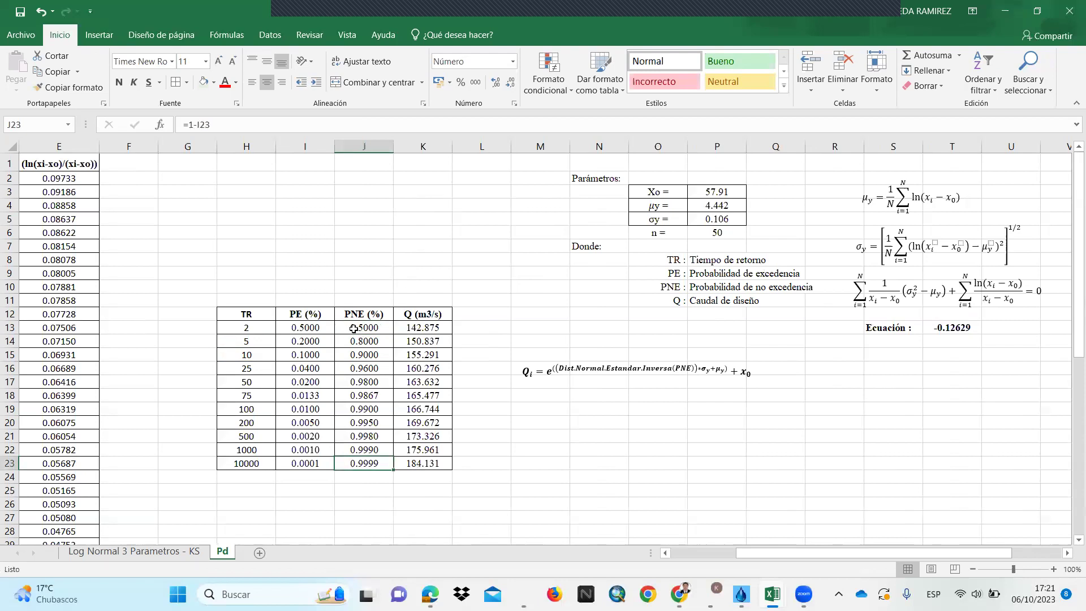
double_click(360, 331)
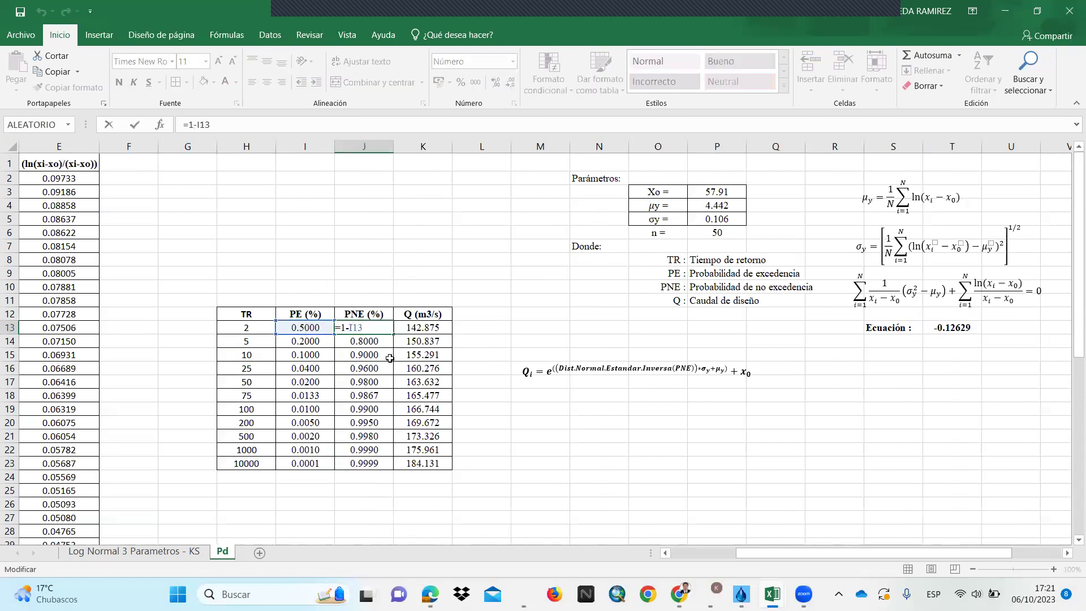
key(Return)
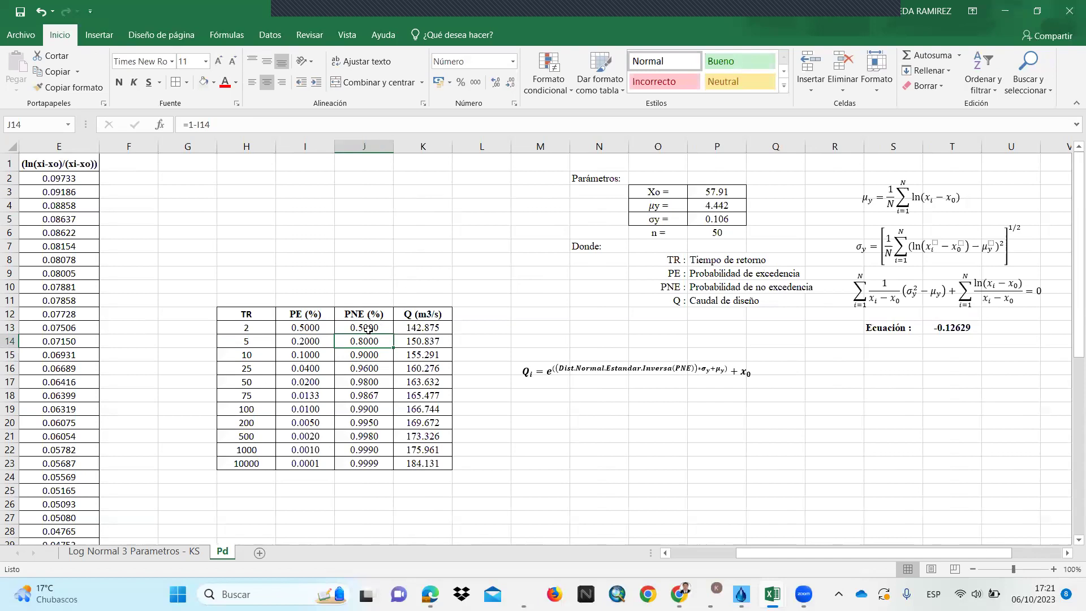
double_click(426, 327)
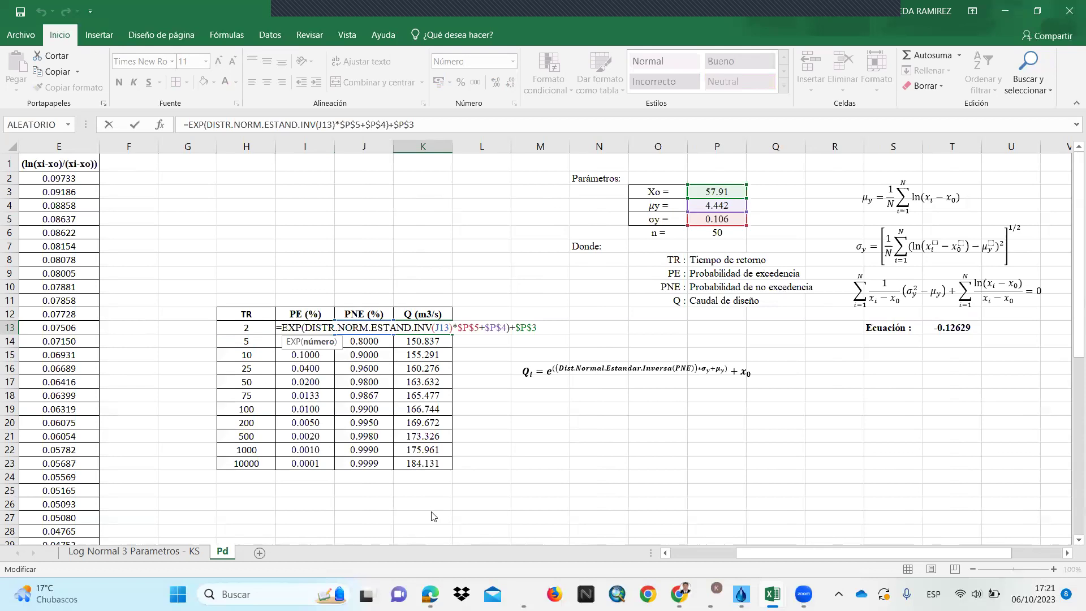
key(Escape)
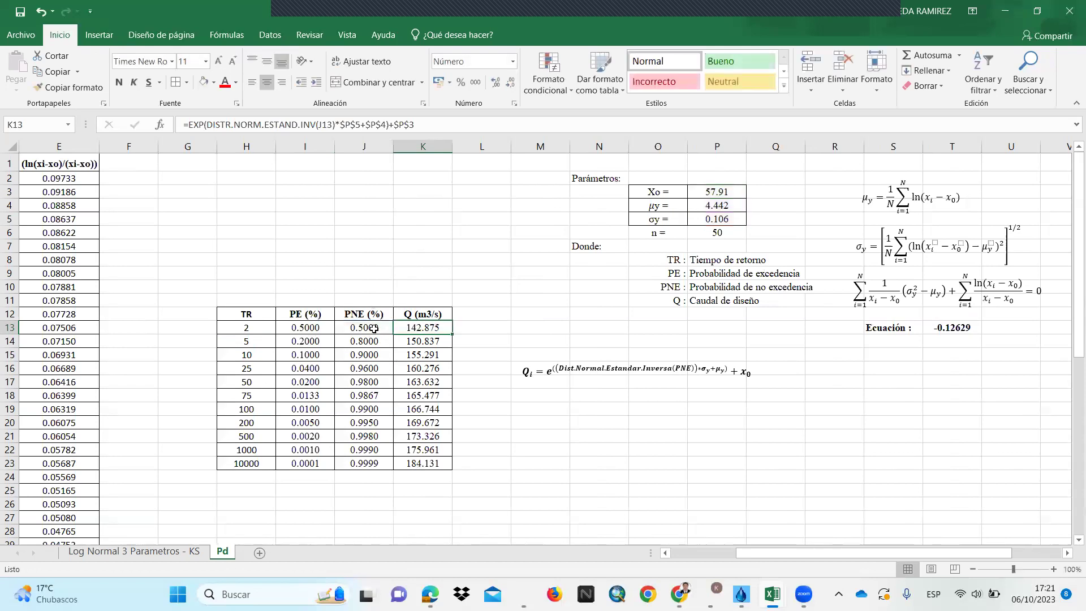
double_click(373, 328)
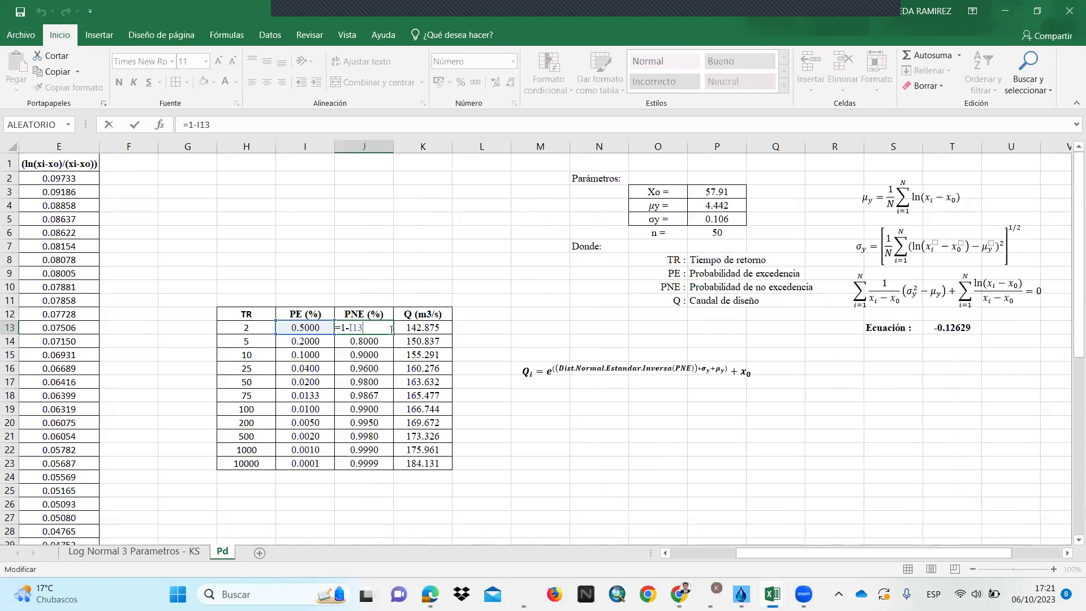
key(ctrl+Return)
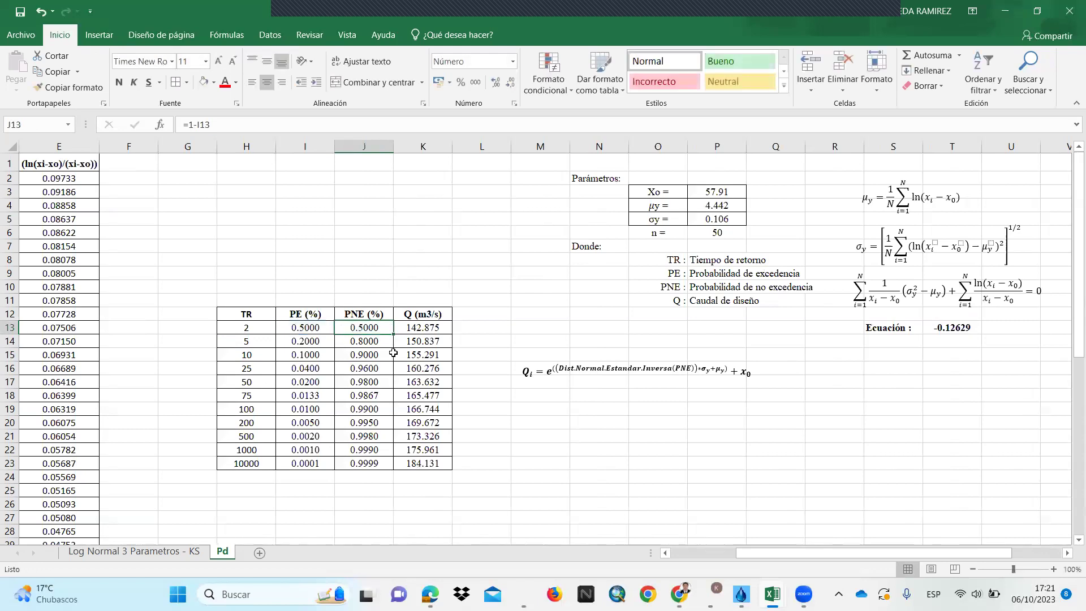
- Convert the first row's probabilities to percentages with =1/H13*100 in I13 and =100-I13 in J13
double_click(315, 328)
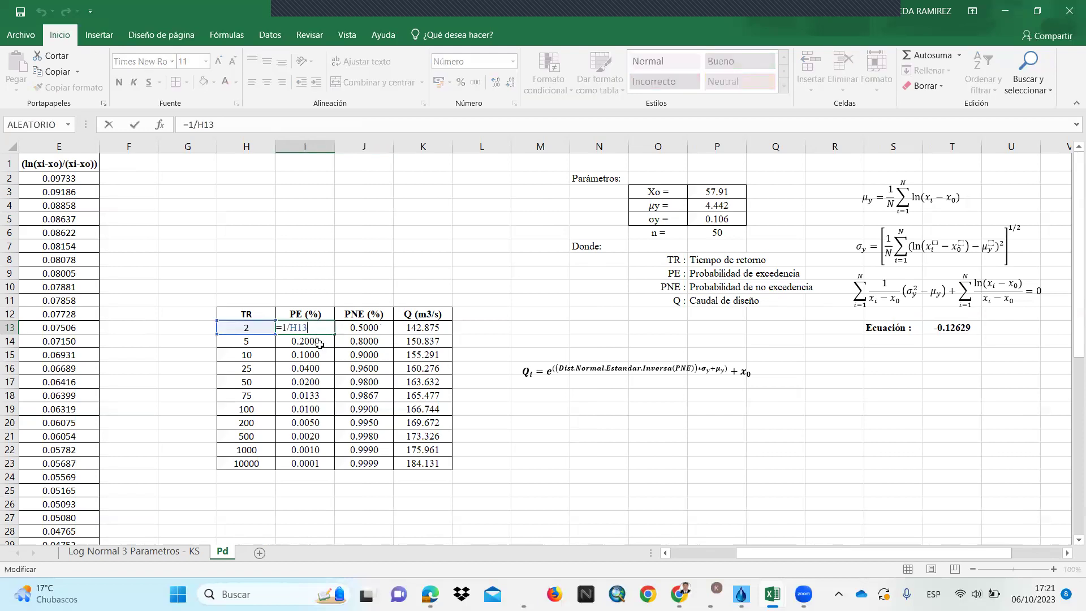
text(*100)
key(Return)
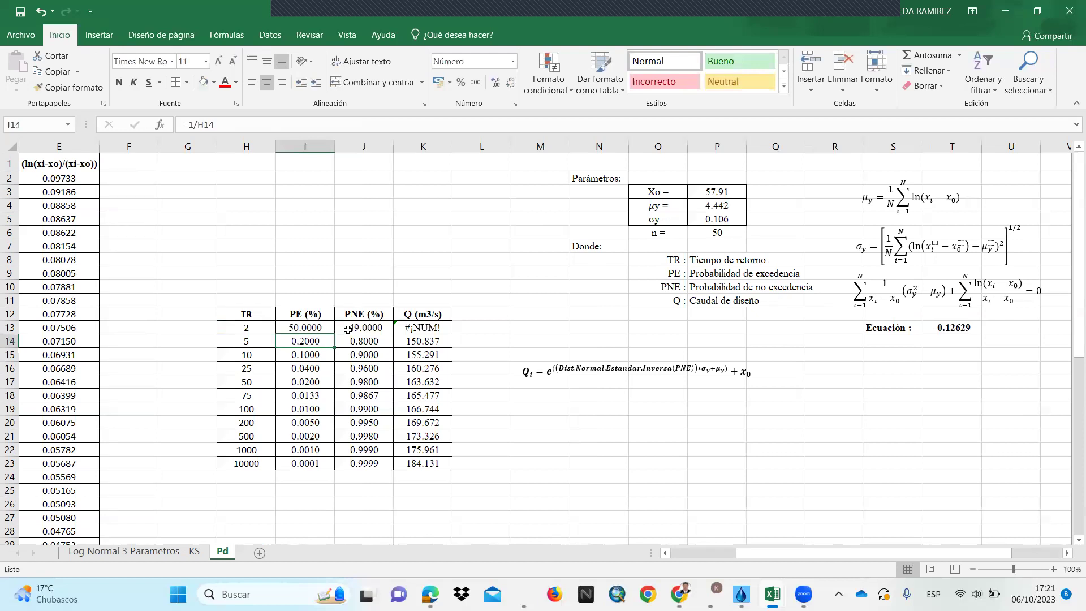
double_click(348, 328)
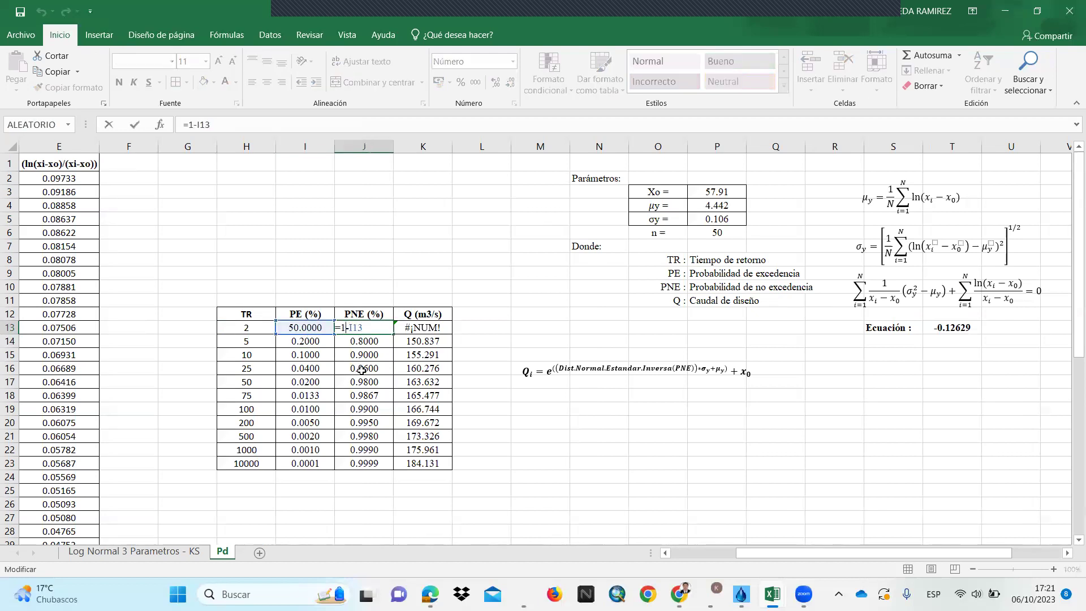
text(00)
key(Return)
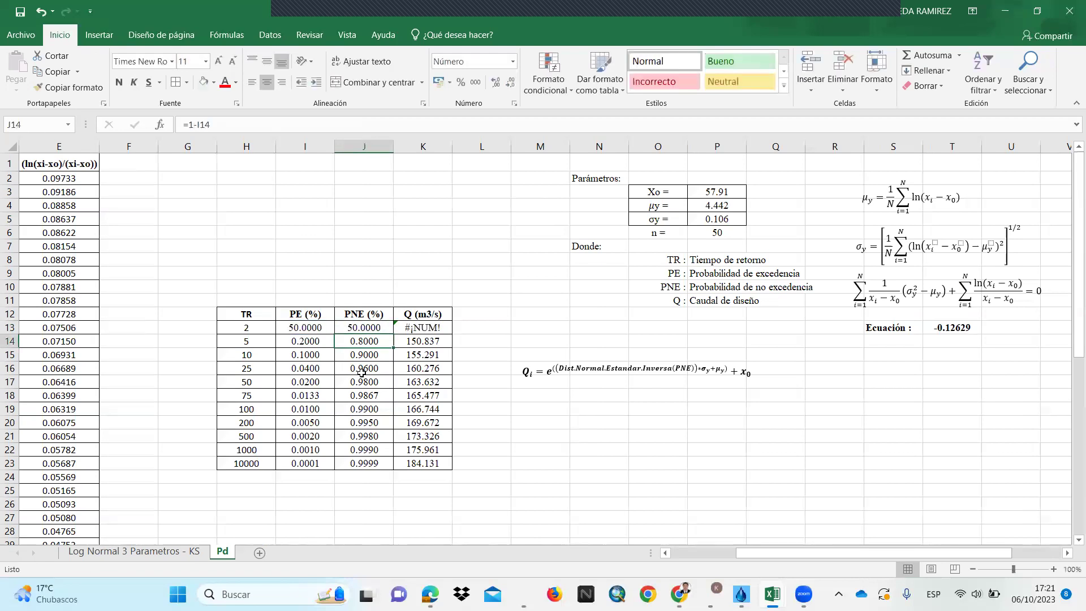
- Fill the PE formula =1/H13*100 from I13 down to I23 and check the copied formulas
double_click(306, 327)
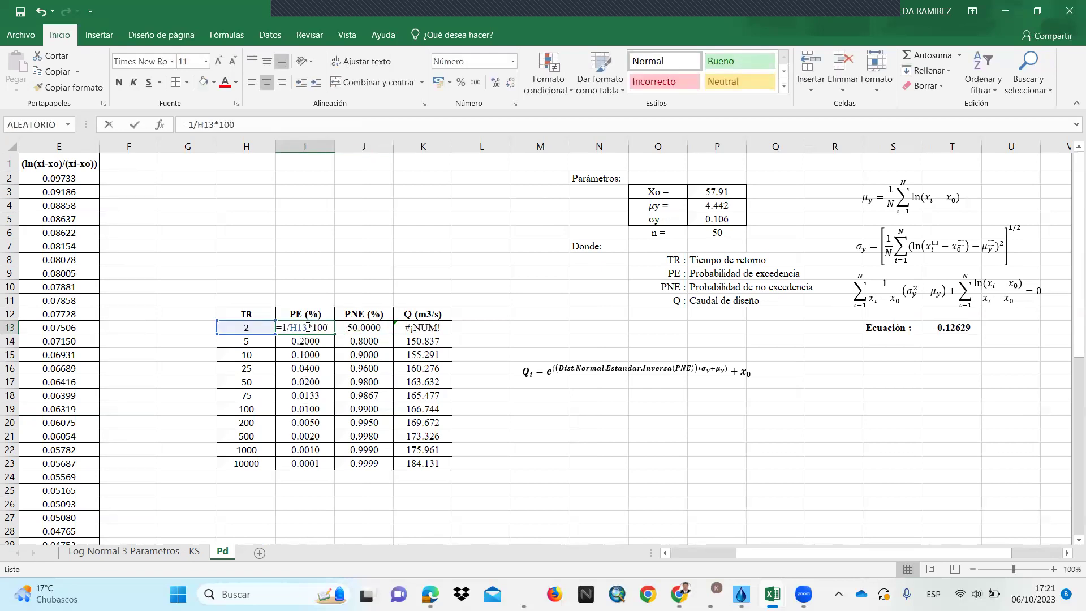
key(Escape)
drag(337, 337, 336, 467)
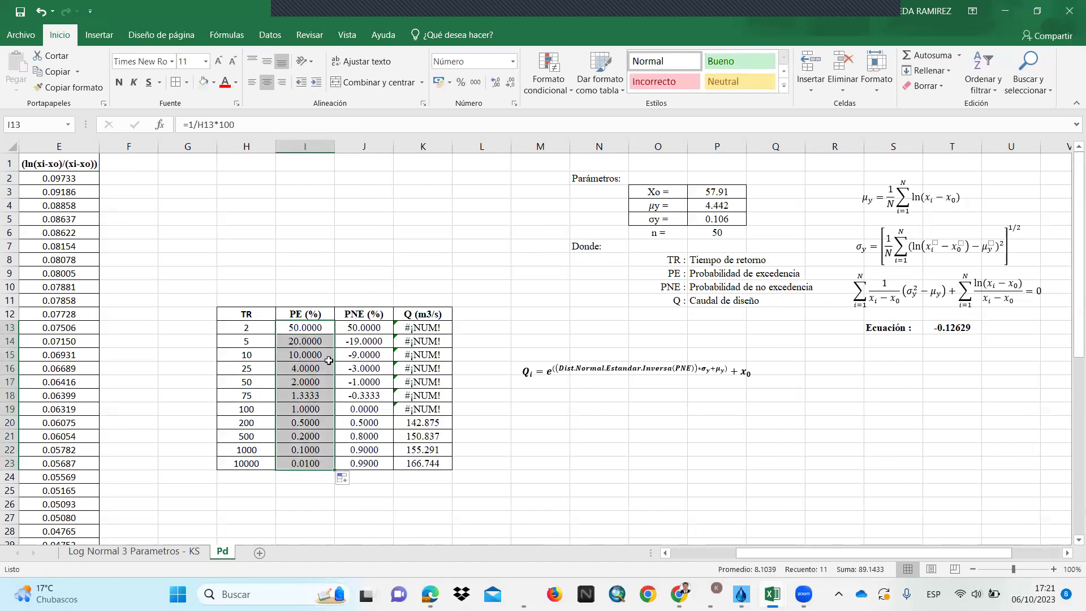
key(ctrl+Down)
double_click(308, 328)
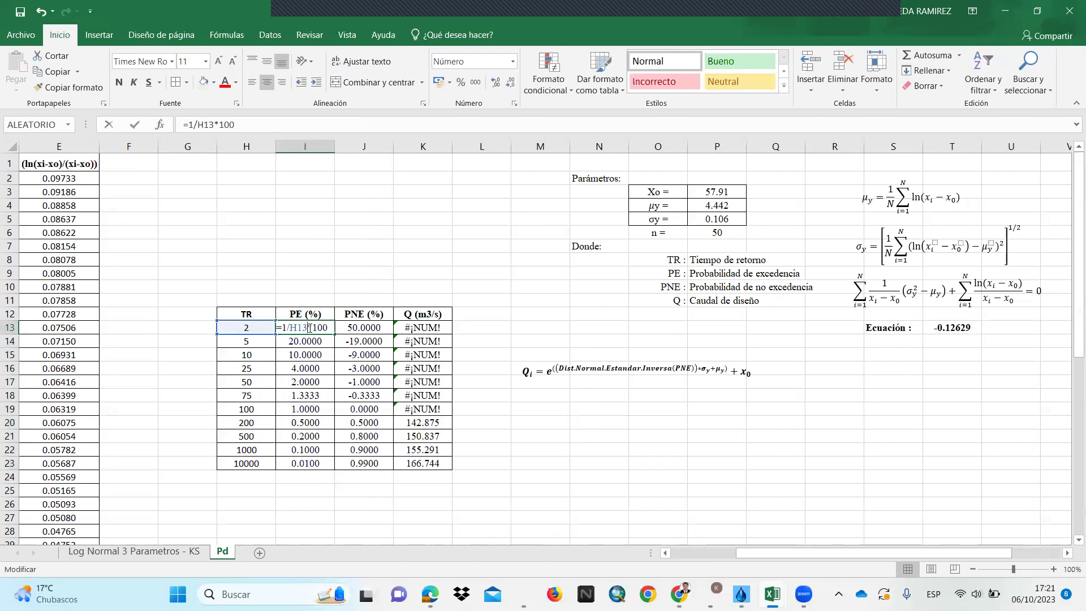
click(310, 339)
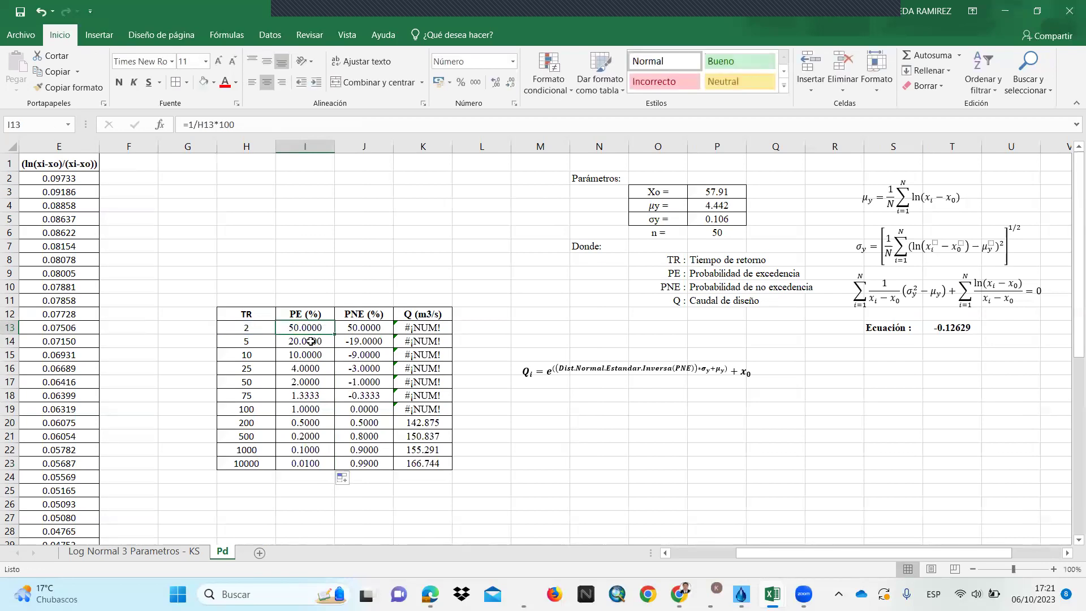
double_click(310, 341)
click(311, 355)
double_click(312, 355)
key(Escape)
click(310, 368)
double_click(310, 369)
key(Escape)
- Compare the PNE formulas in J13 and J14, and fill =100-I13 from J13 down to J23
click(362, 328)
double_click(363, 328)
click(362, 339)
double_click(349, 342)
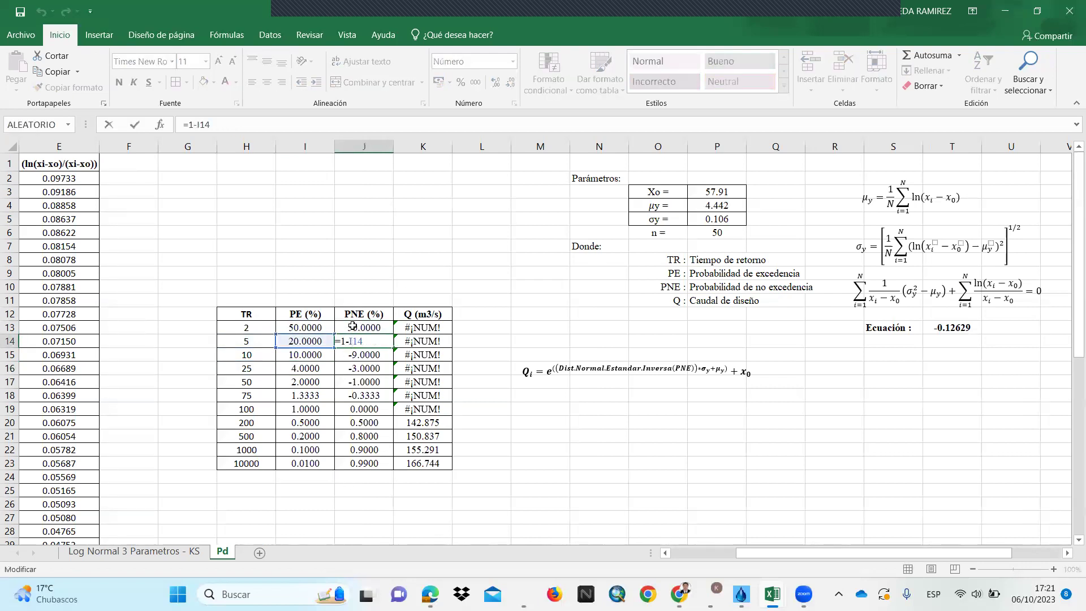
click(352, 327)
double_click(352, 327)
key(Escape)
drag(393, 336, 382, 485)
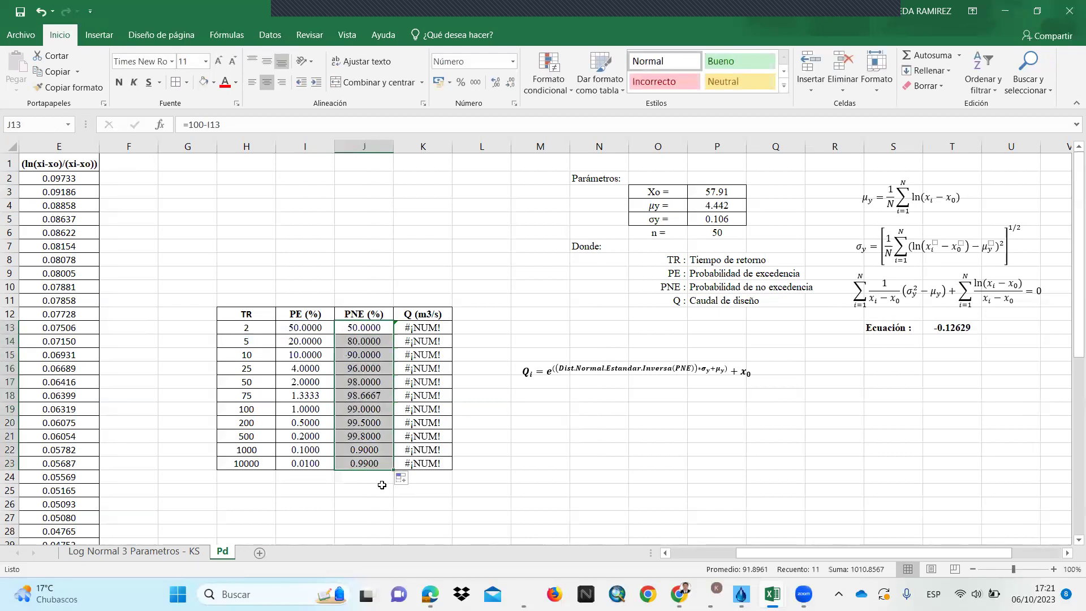
click(372, 462)
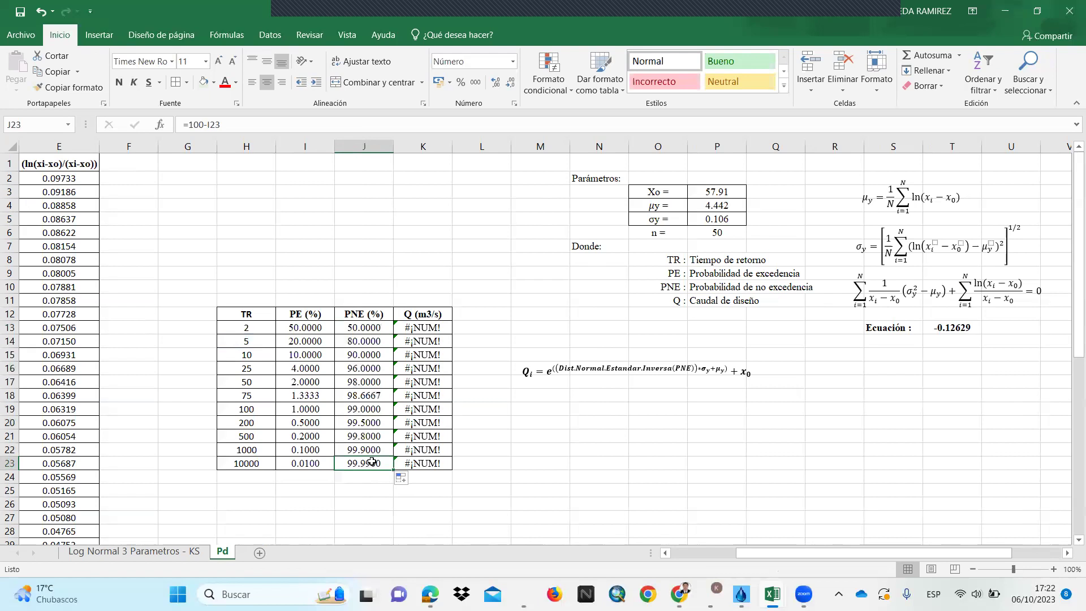
- Divide J13 by 100 inside the DISTR.NORM.ESTAND.INV function in K13 and fill the discharge formula down to K23
double_click(431, 326)
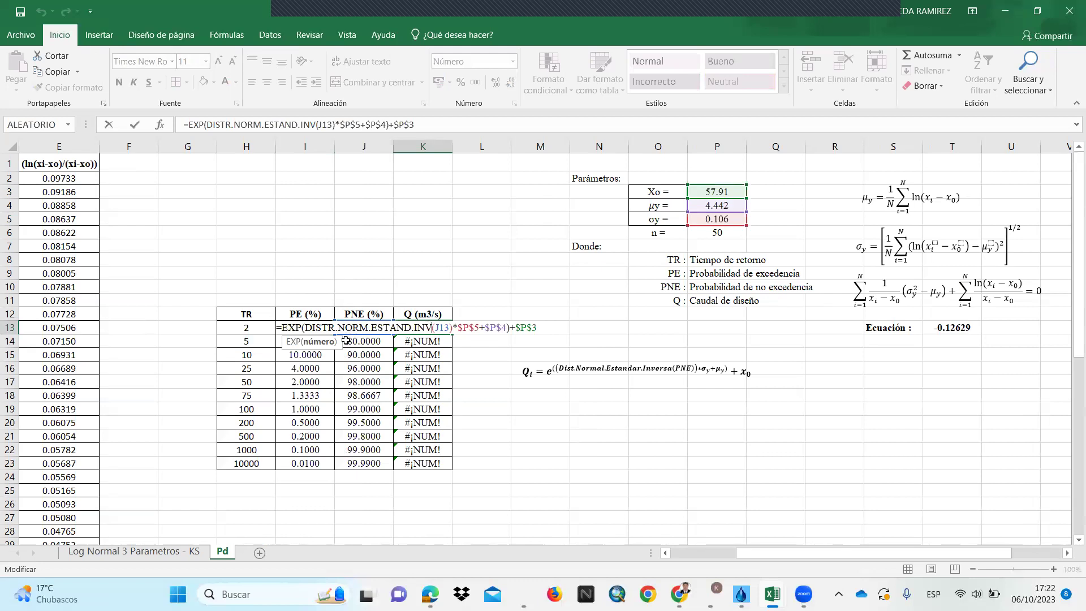
click(450, 328)
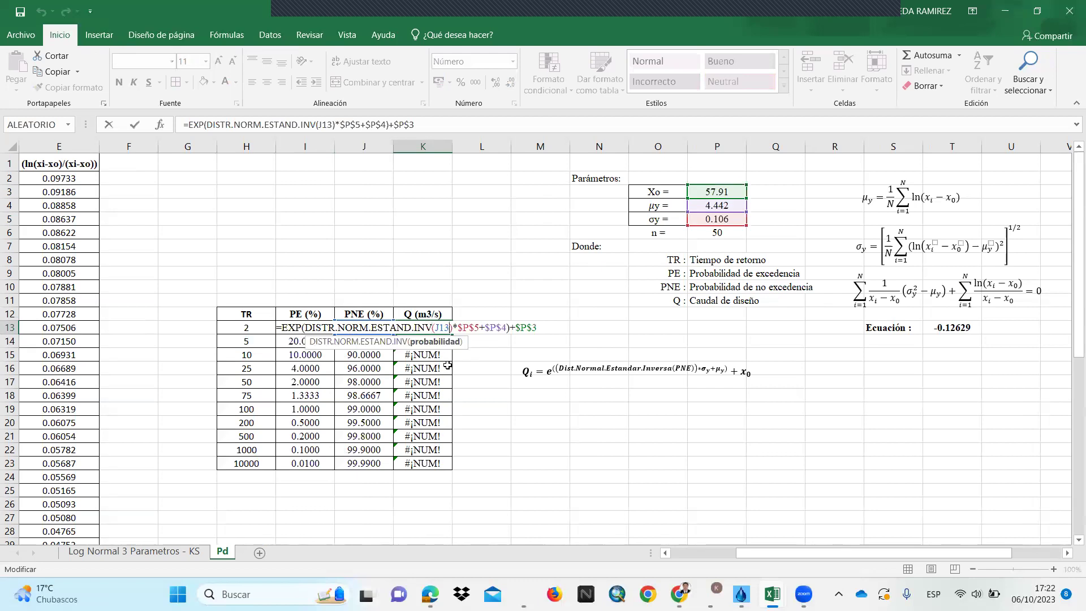
text(/100)
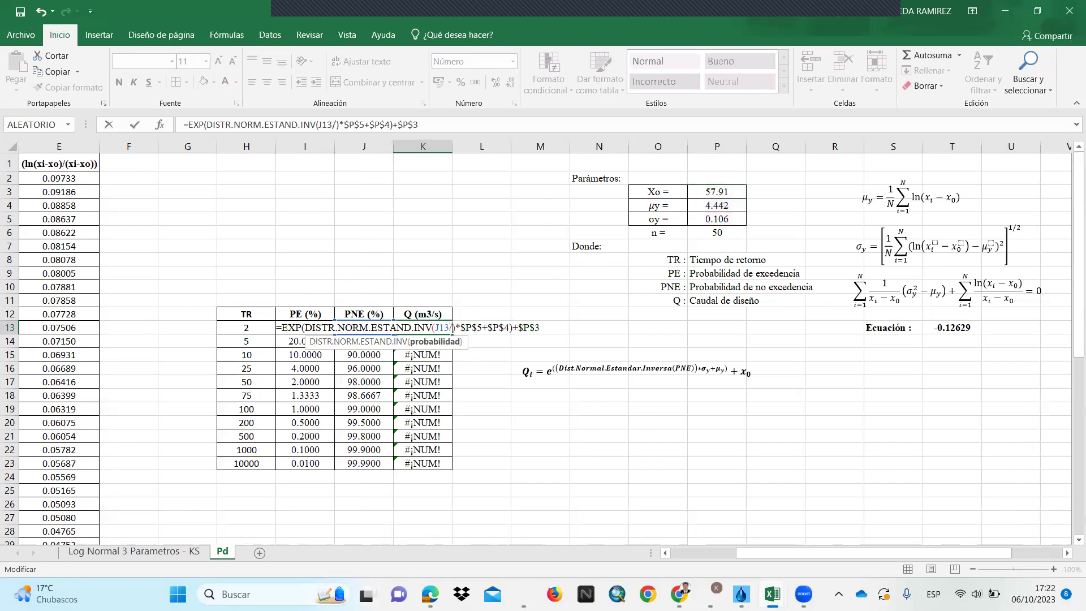
key(Return)
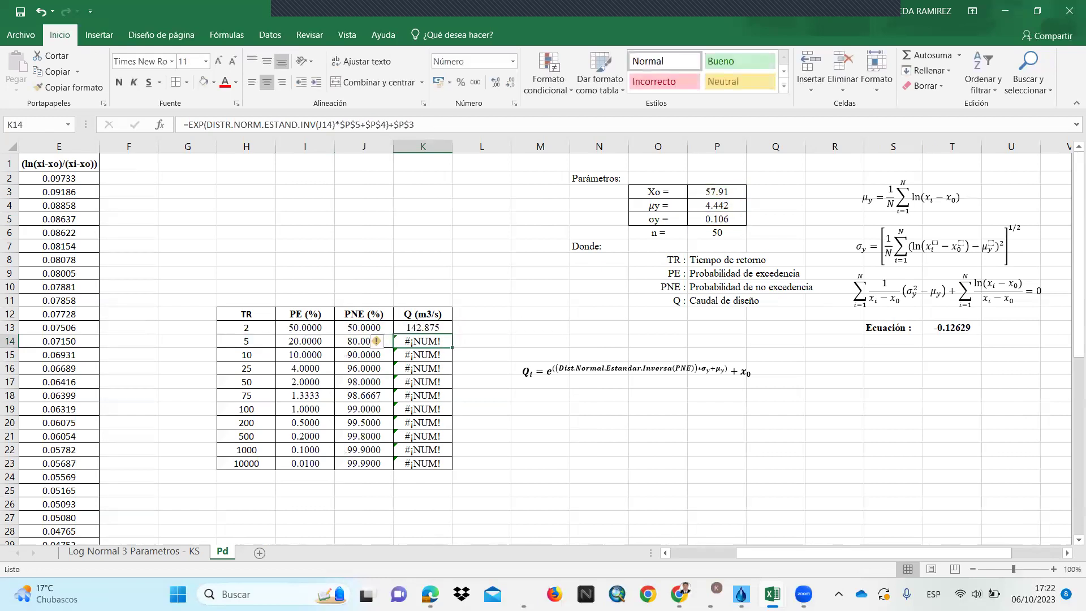
click(413, 329)
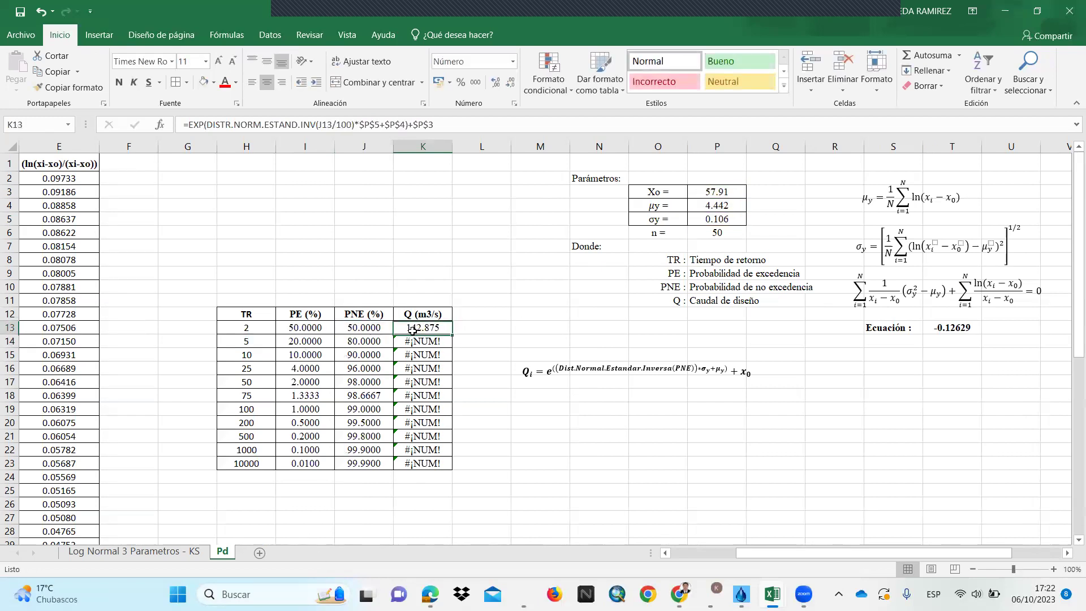
drag(453, 333, 452, 469)
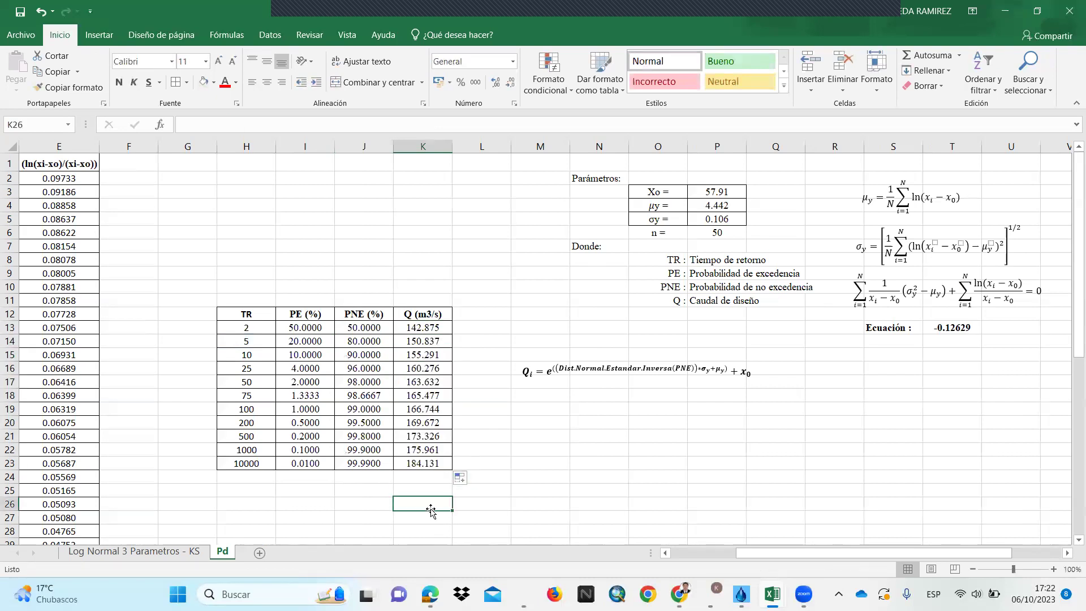
click(476, 436)
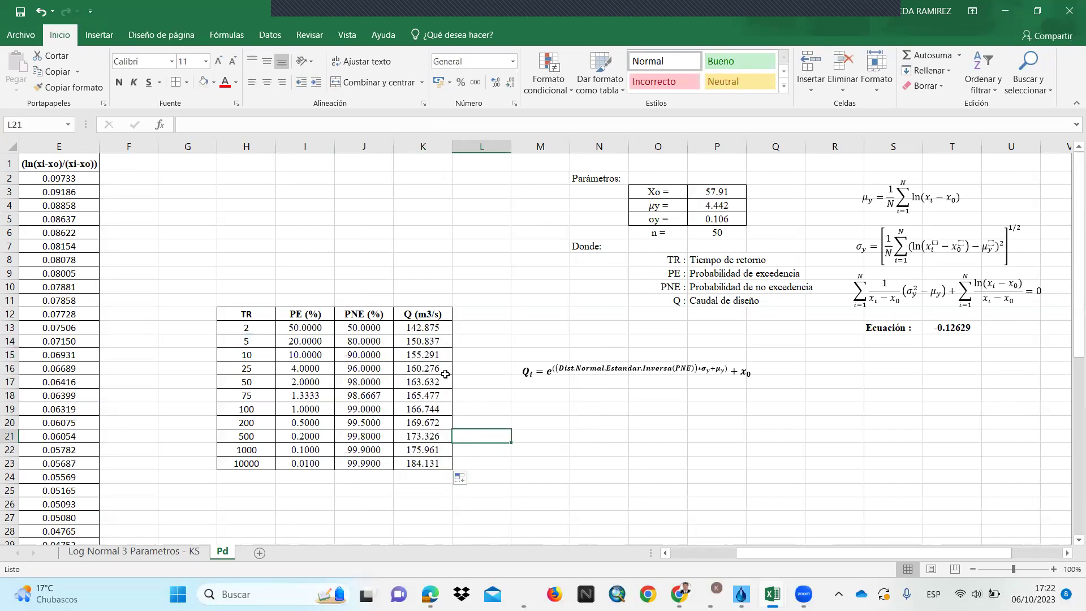
click(405, 513)
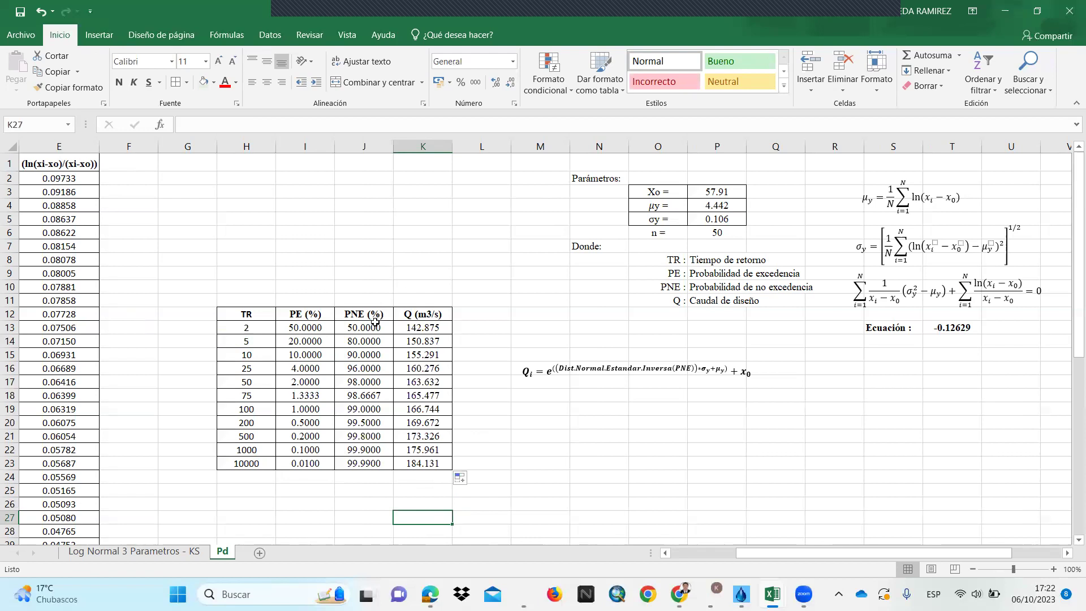
click(324, 314)
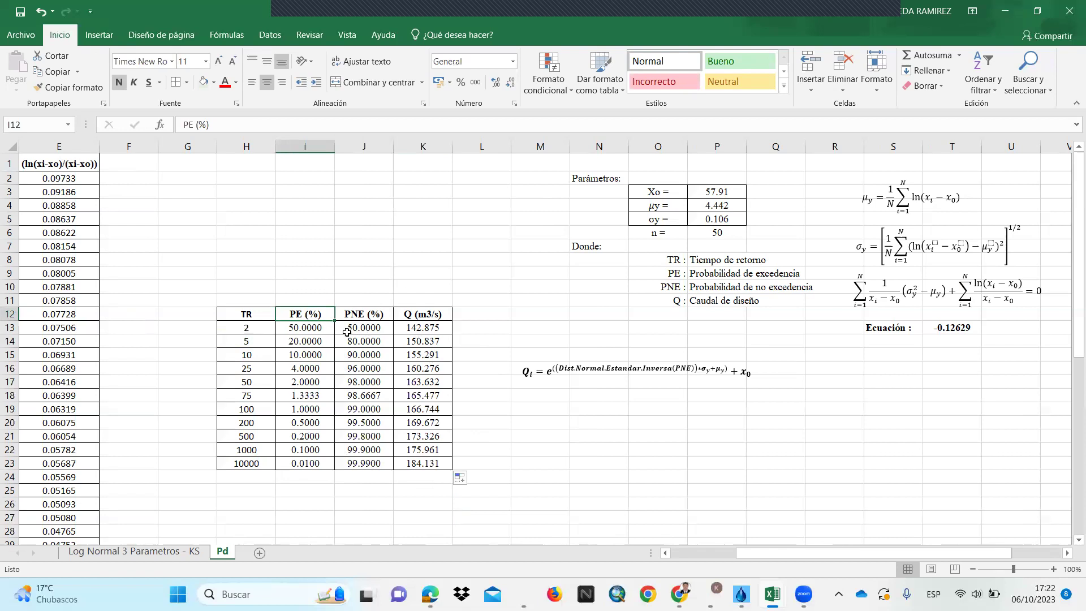
click(367, 511)
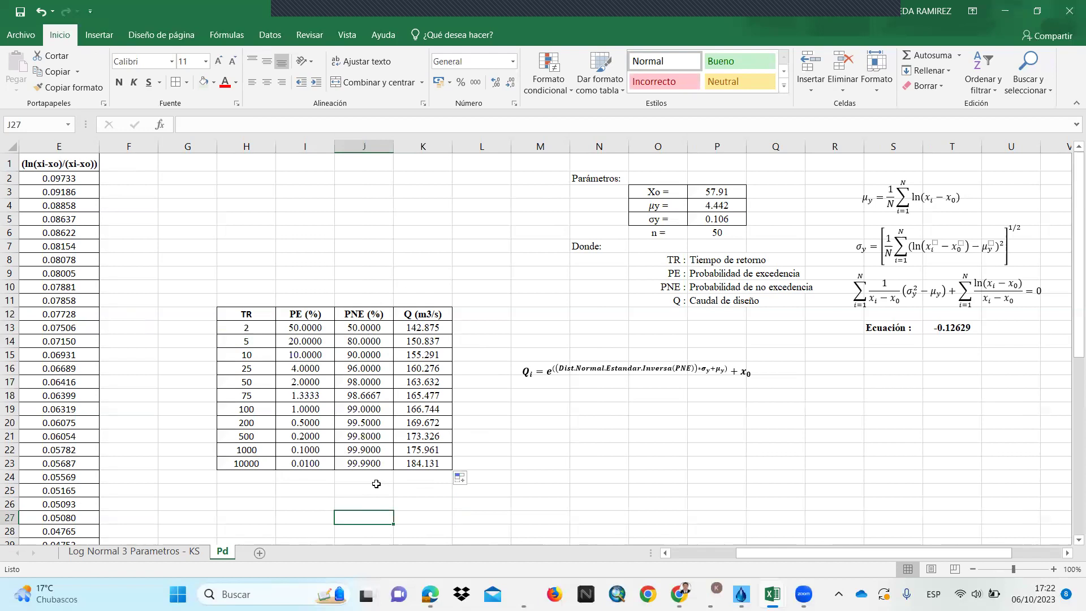
- Undo the percentage conversions made to the PE, PNE and Q columns
key(ctrl+z)
key(ctrl+z)
key(ctrl+z)
key(ctrl+z)
key(ctrl+z)
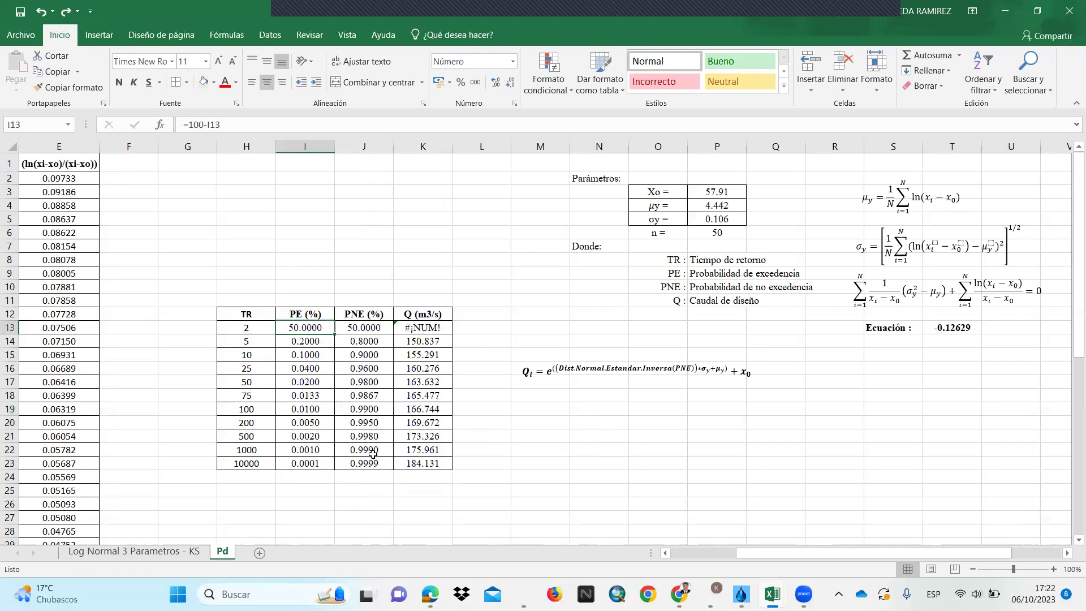
key(ctrl+z)
key(ctrl+z)
key(ctrl+z)
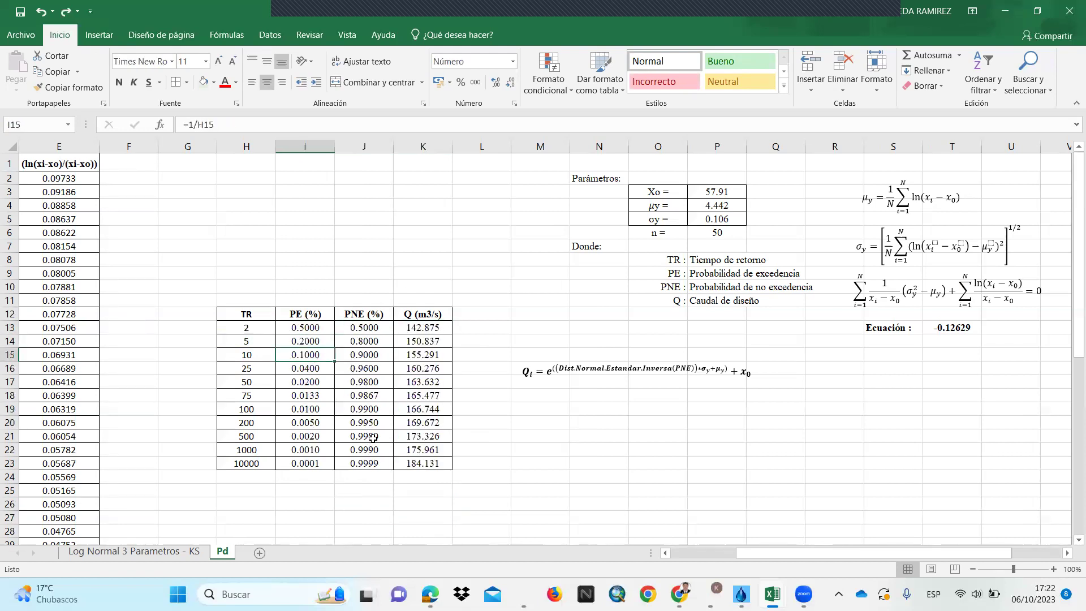
- Check the PNE formula in J13 and the PE formula in I13 without editing them
key(Up)
key(Up)
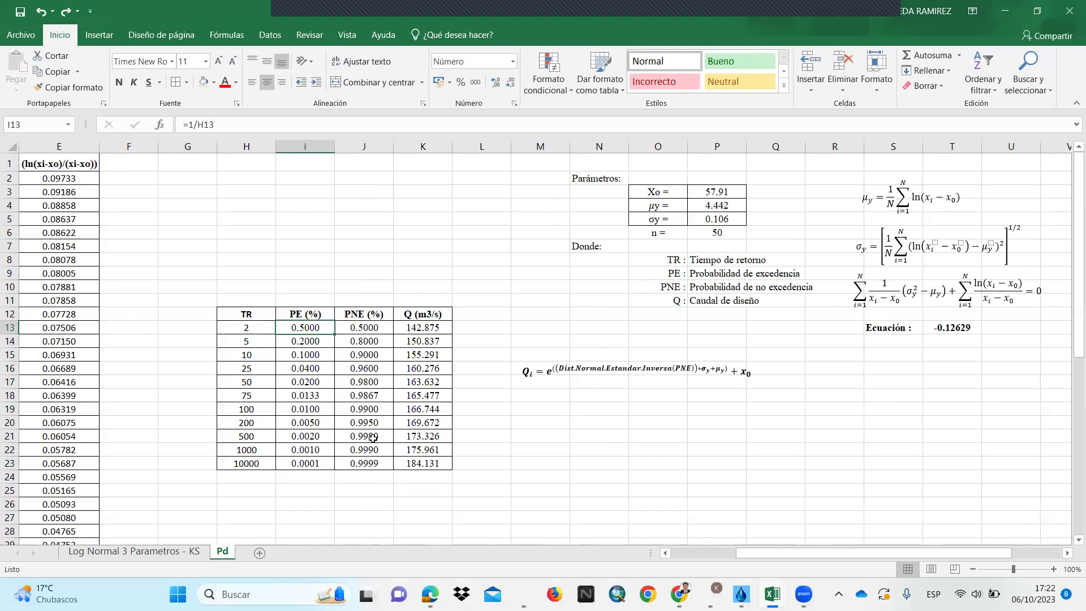
click(357, 326)
key(F2)
key(Escape)
click(305, 325)
key(F2)
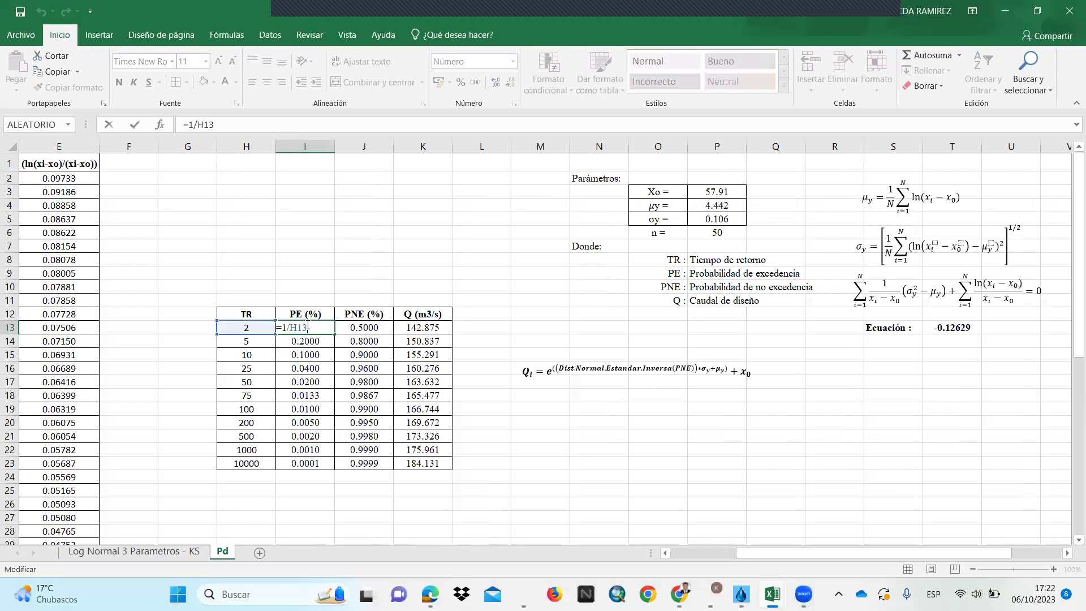
key(Escape)
- Remove the (%) unit from the PE column heading in I12
click(327, 312)
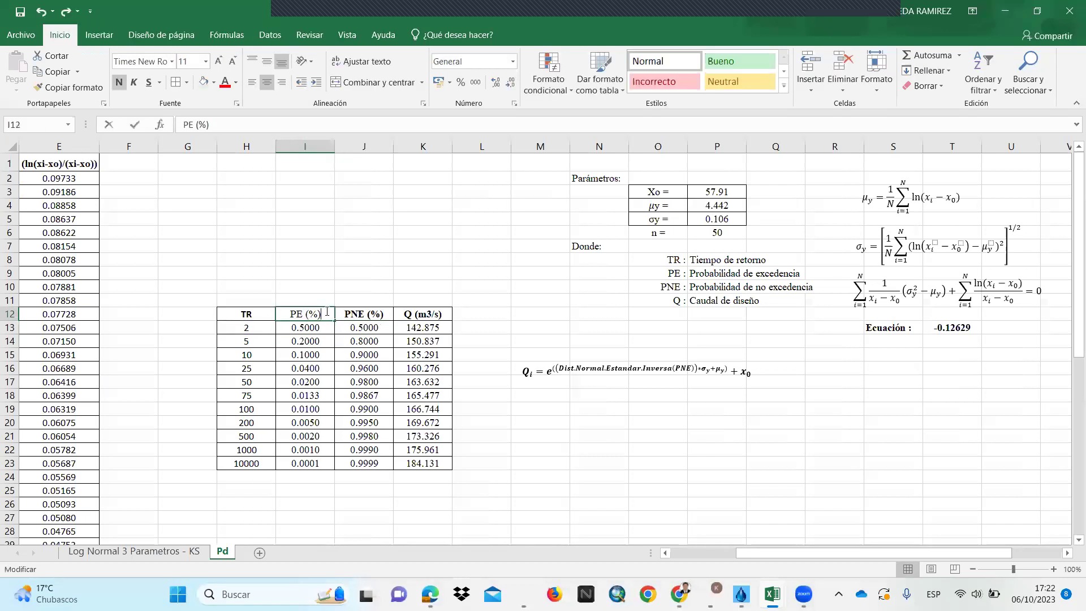
key(BackSpace)
key(BackSpace)
key(BackSpace)
key(BackSpace)
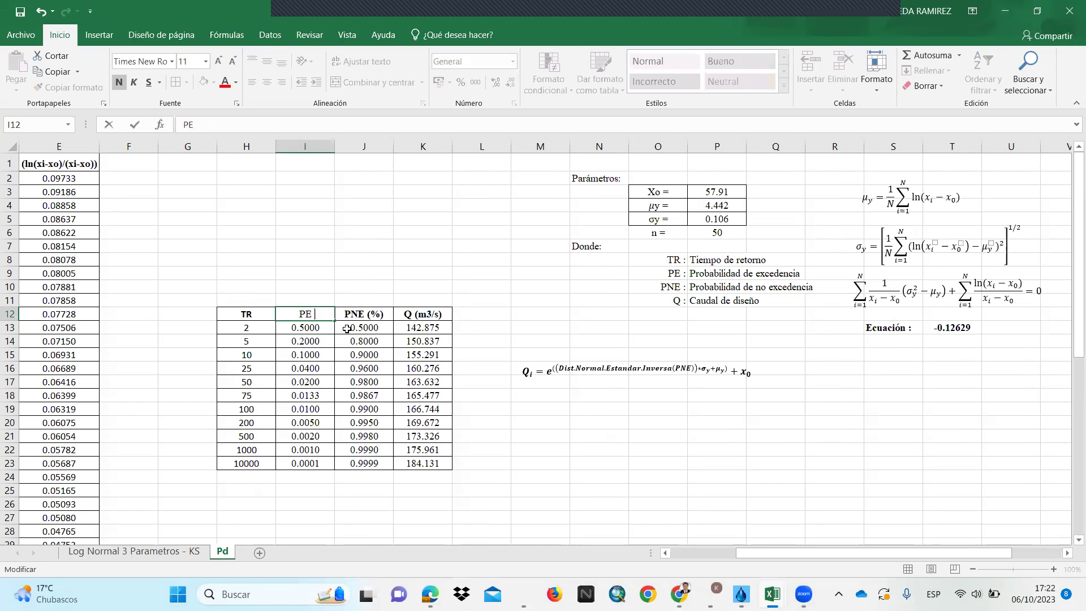
click(319, 381)
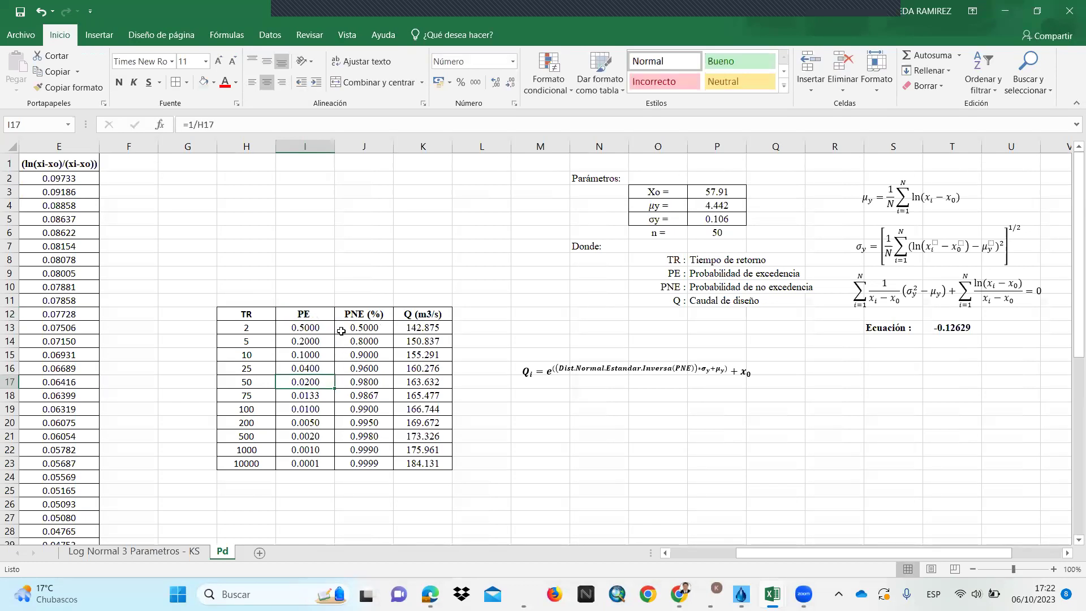
- Multiply the PE formula in I13 by 100 and fill it down to I23
key(ctrl+z)
click(63, 13)
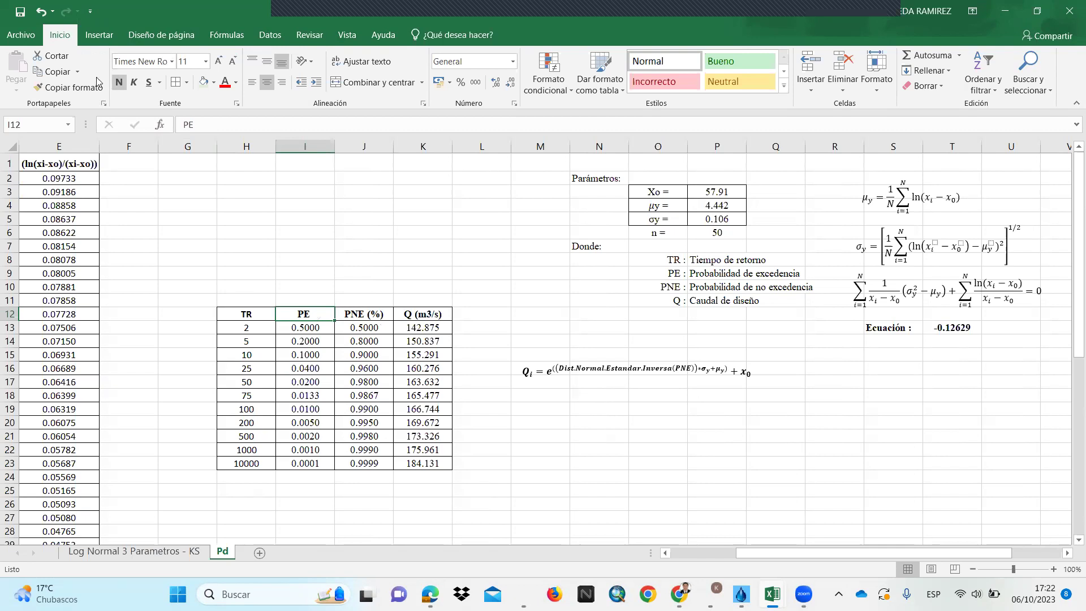
double_click(317, 326)
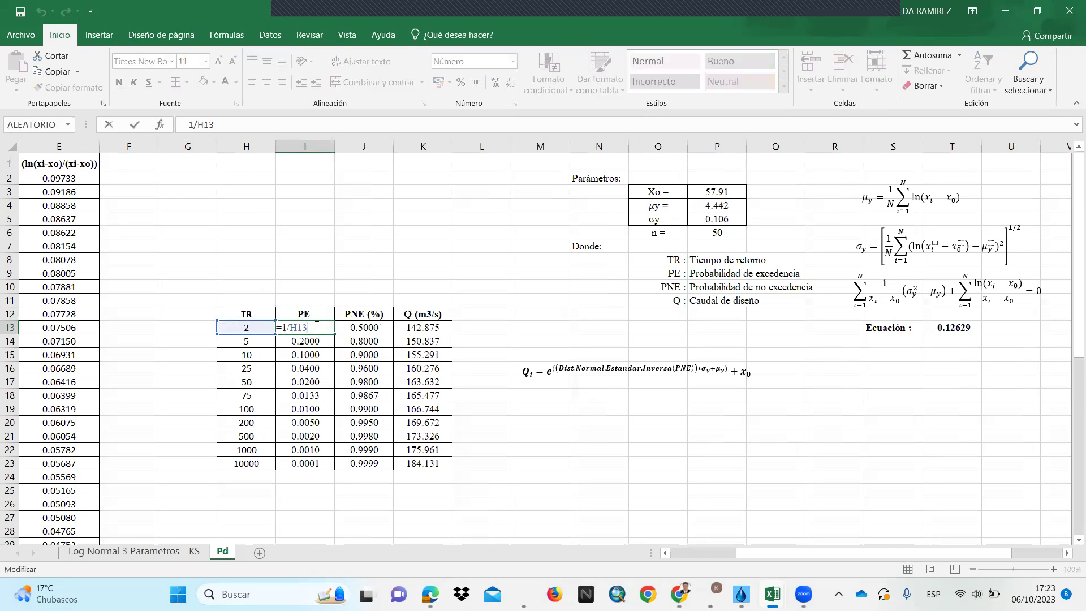
text(*100)
key(Return)
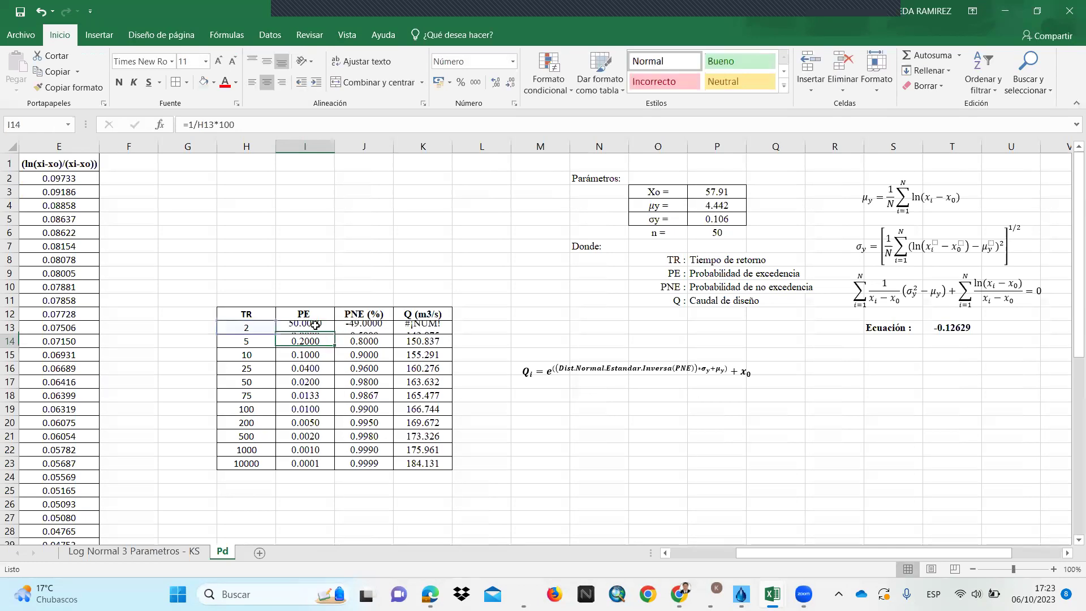
drag(315, 326, 338, 467)
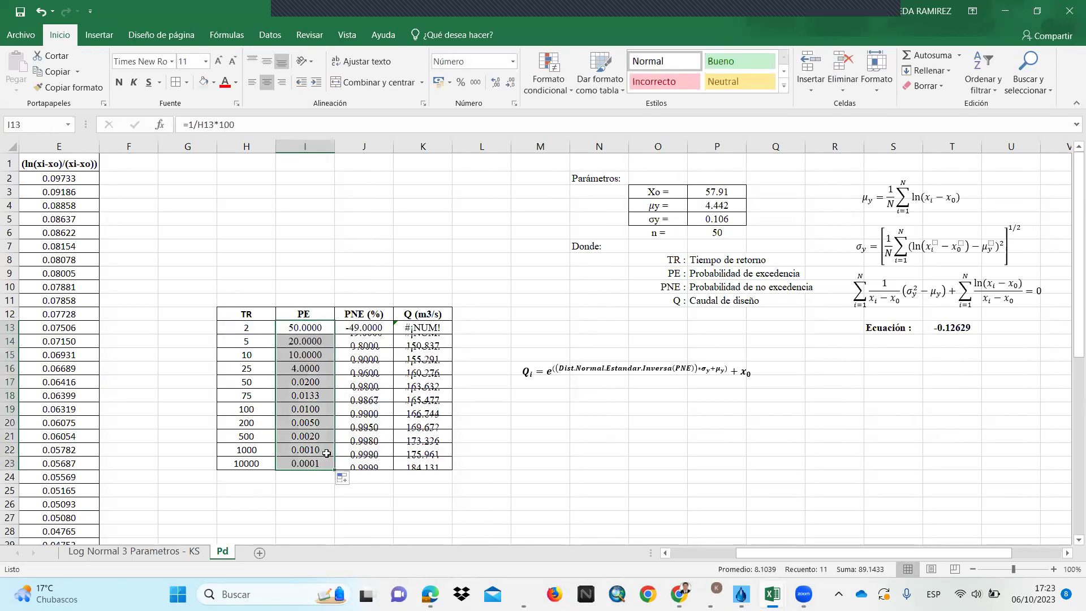
- Change the PNE formula in J13 to =100-I13 and fill it down to J23
click(362, 328)
double_click(362, 328)
click(345, 328)
text(00)
key(Return)
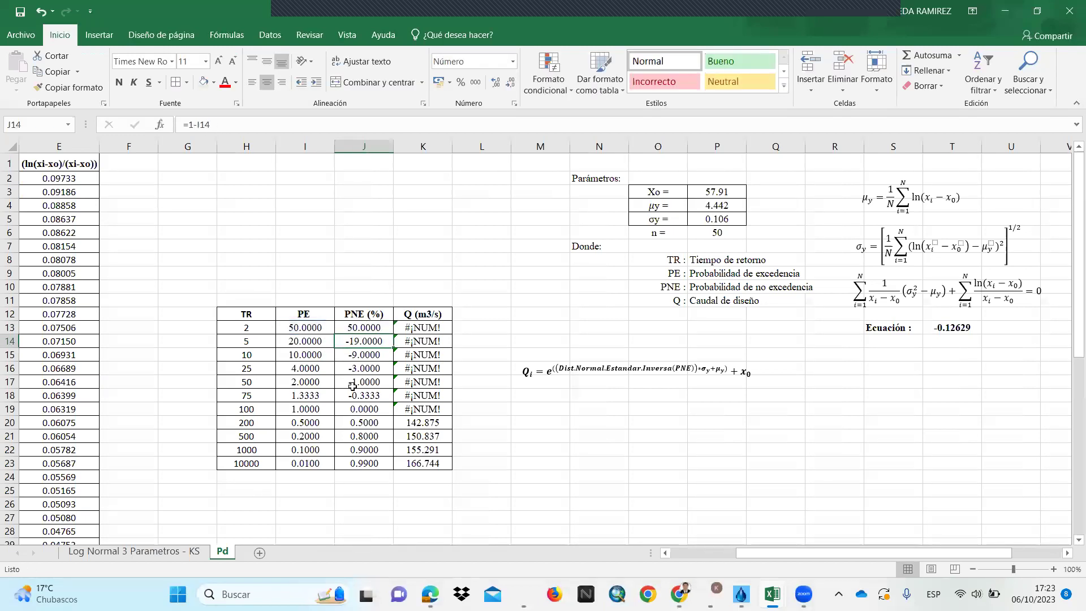
click(367, 328)
drag(391, 335, 394, 464)
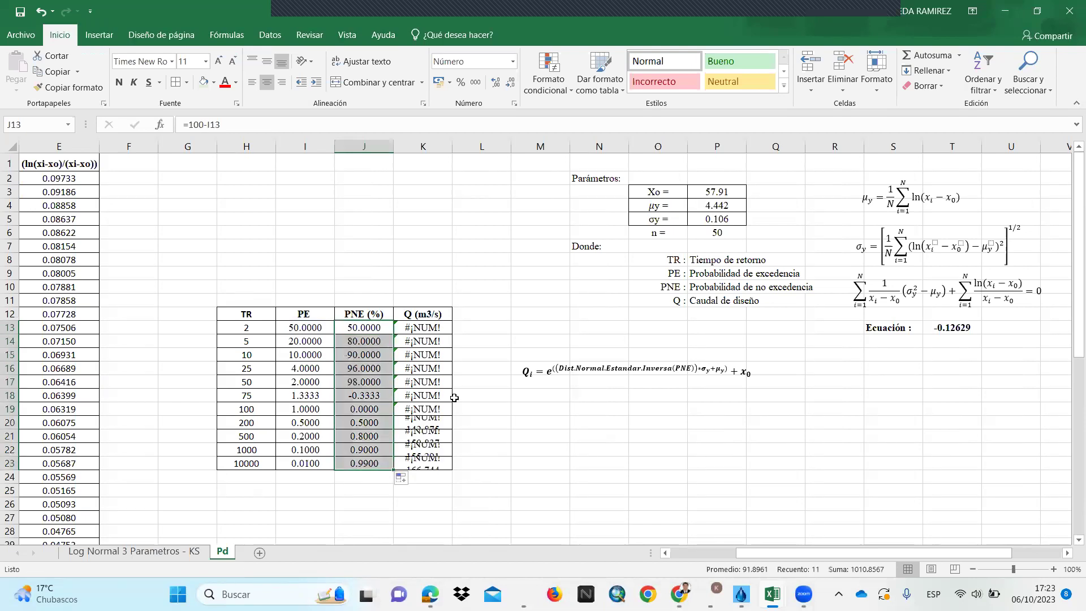
- Change the DISTR.NORM.ESTAND.INV argument in K13 to J13/100 and fill the discharge formula down to K23
click(424, 436)
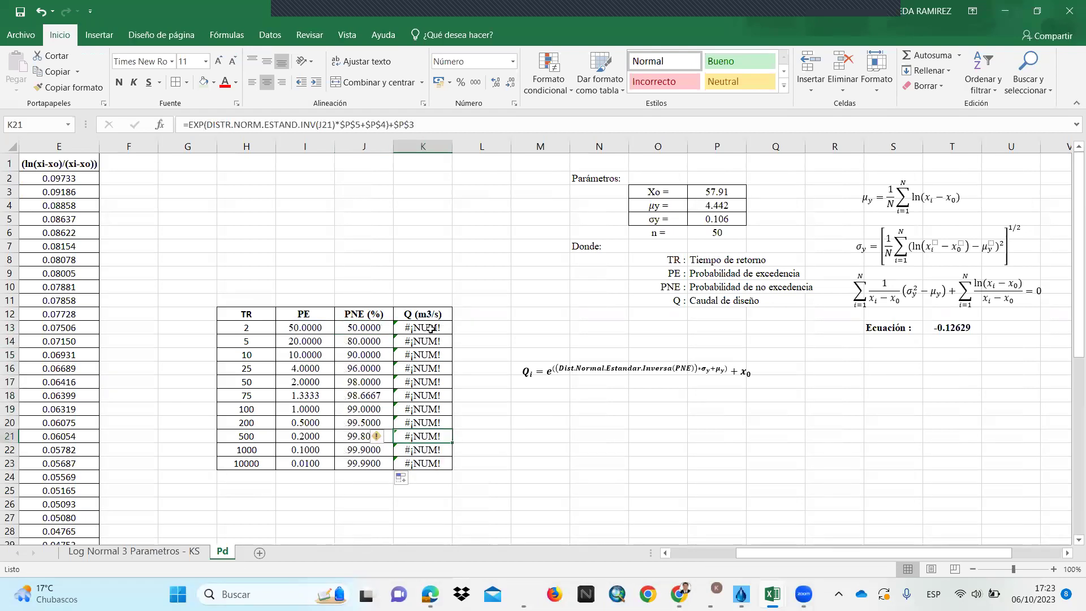
double_click(431, 328)
click(450, 328)
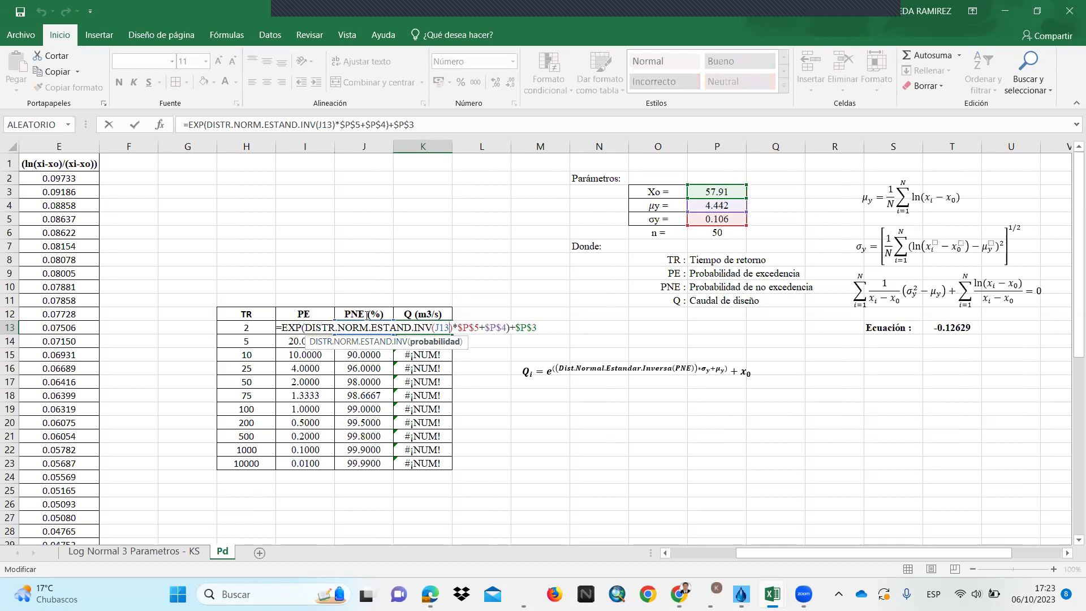
text(/100)
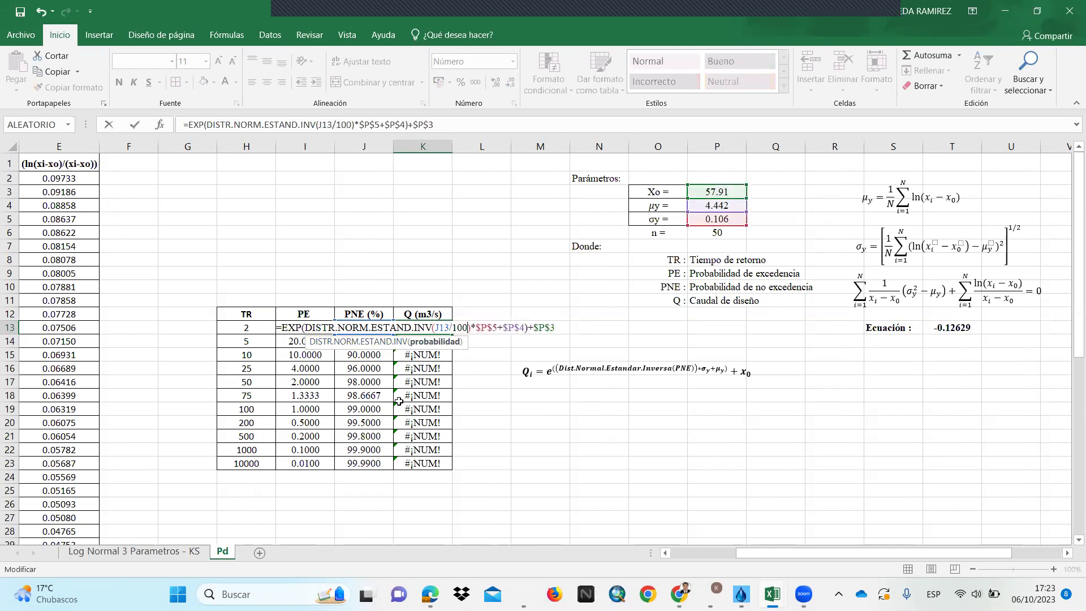
key(Return)
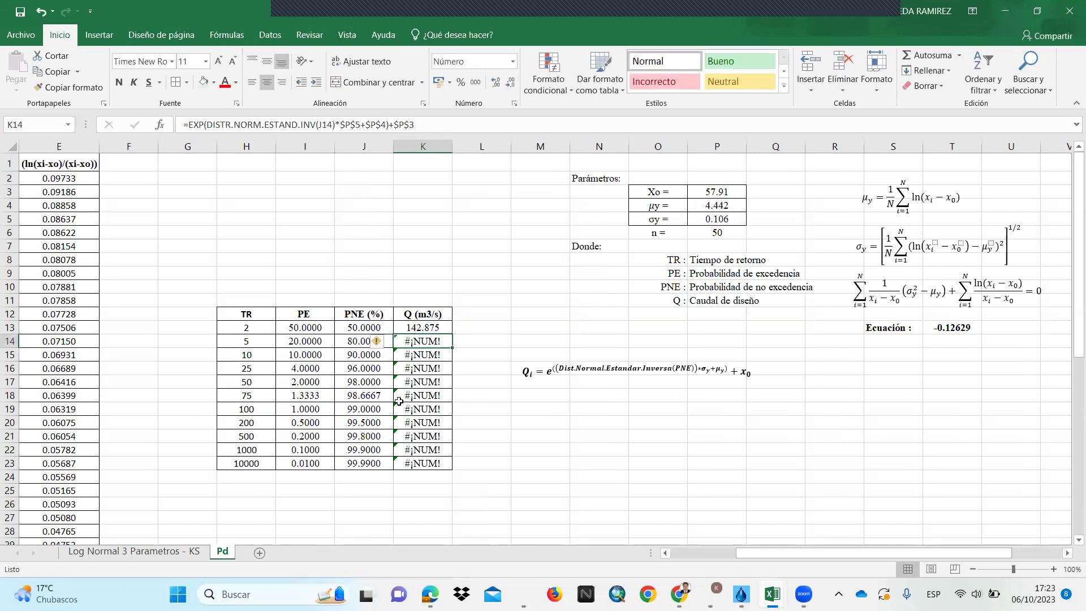
click(447, 331)
drag(452, 334, 428, 518)
click(498, 479)
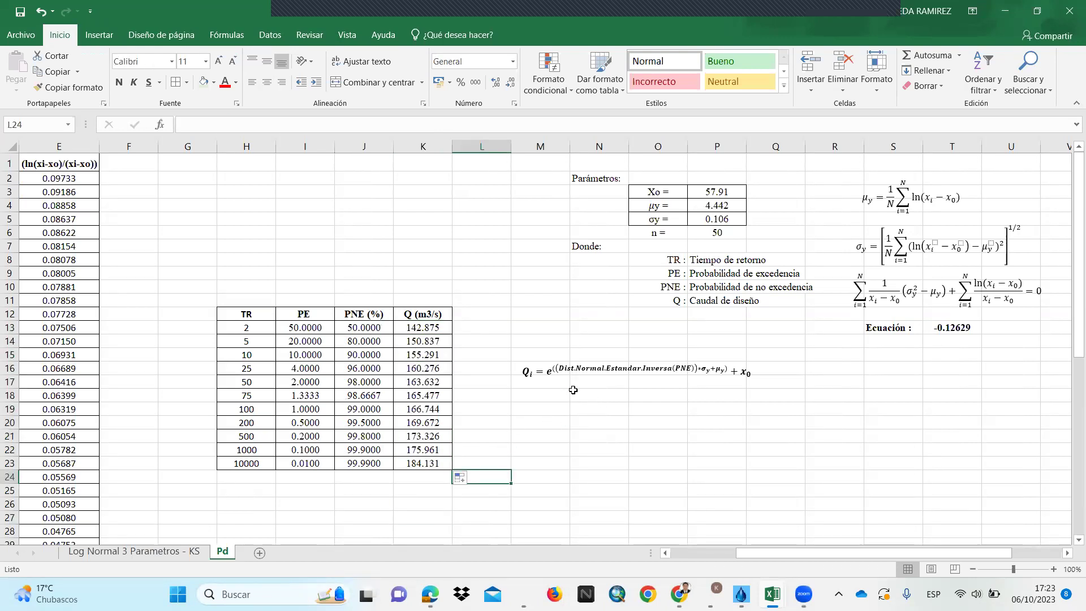
- Compare the discharge formula in K13 with the exponent of the written Qi equation without editing either
double_click(436, 333)
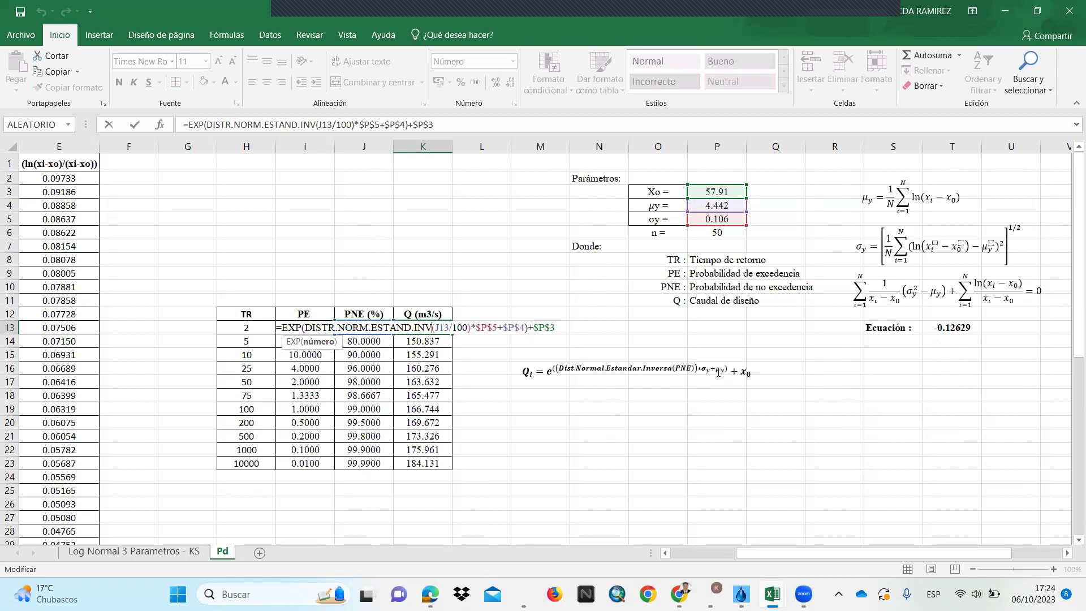
click(729, 366)
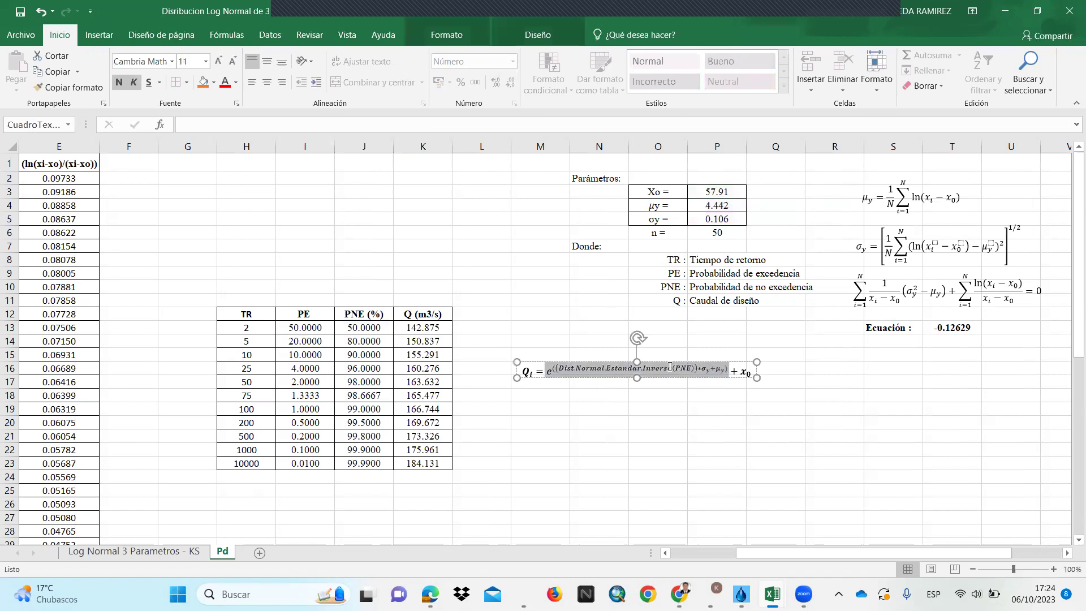
click(562, 368)
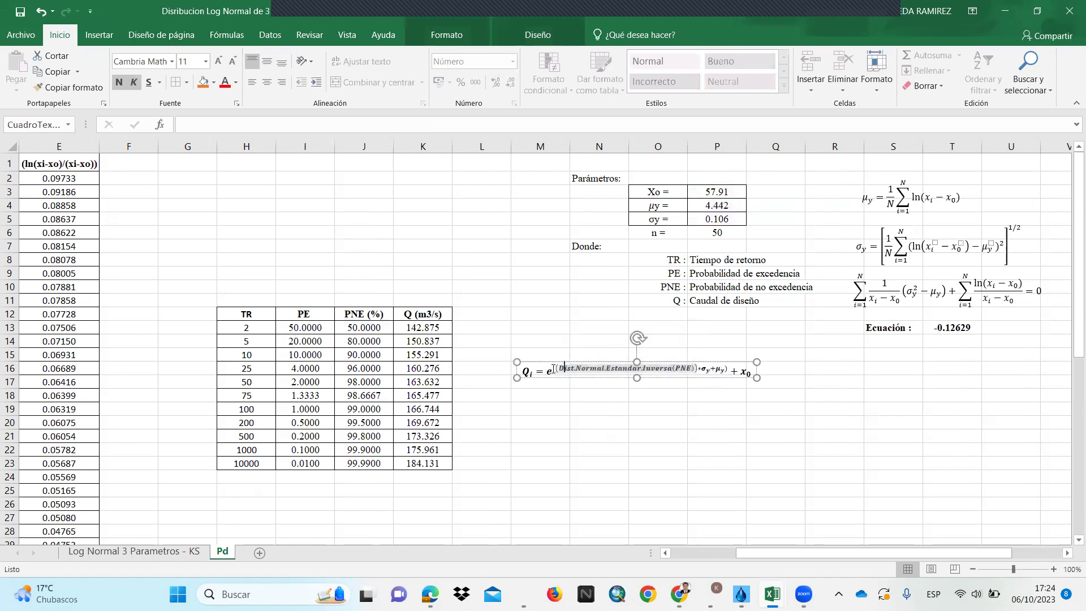
drag(569, 365, 725, 369)
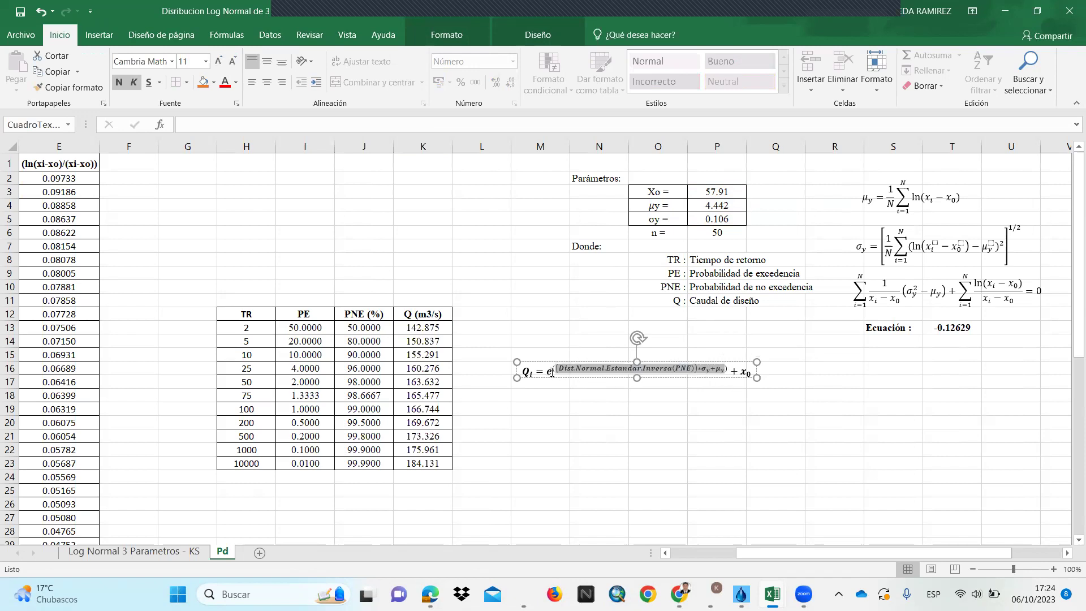
click(725, 422)
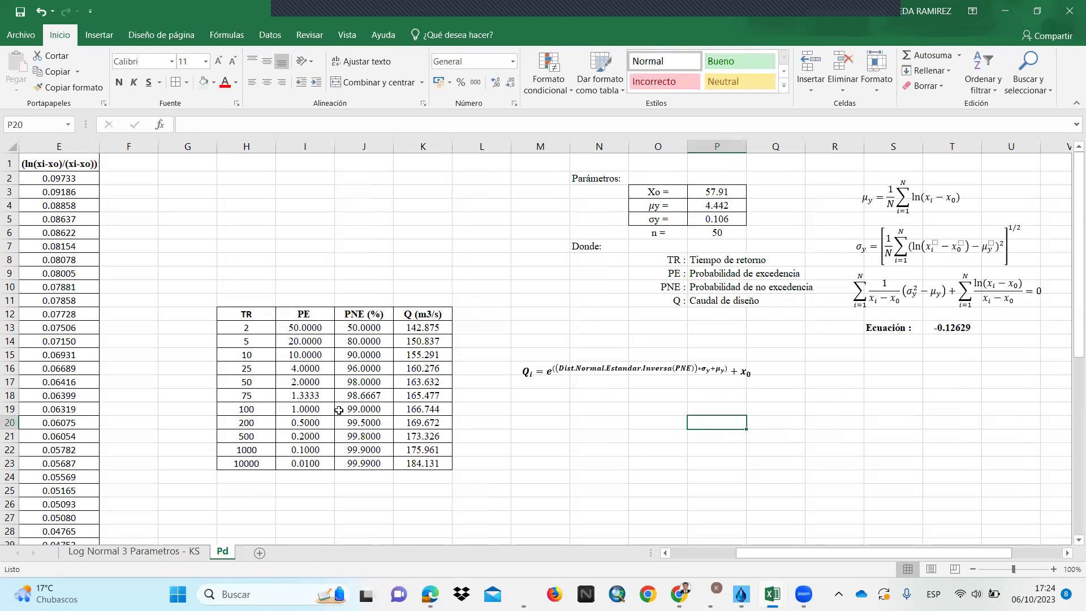
- Review the X0 and median parameters on the Log Normal 3 Parametros - KS sheet and return to the Pd sheet
click(562, 421)
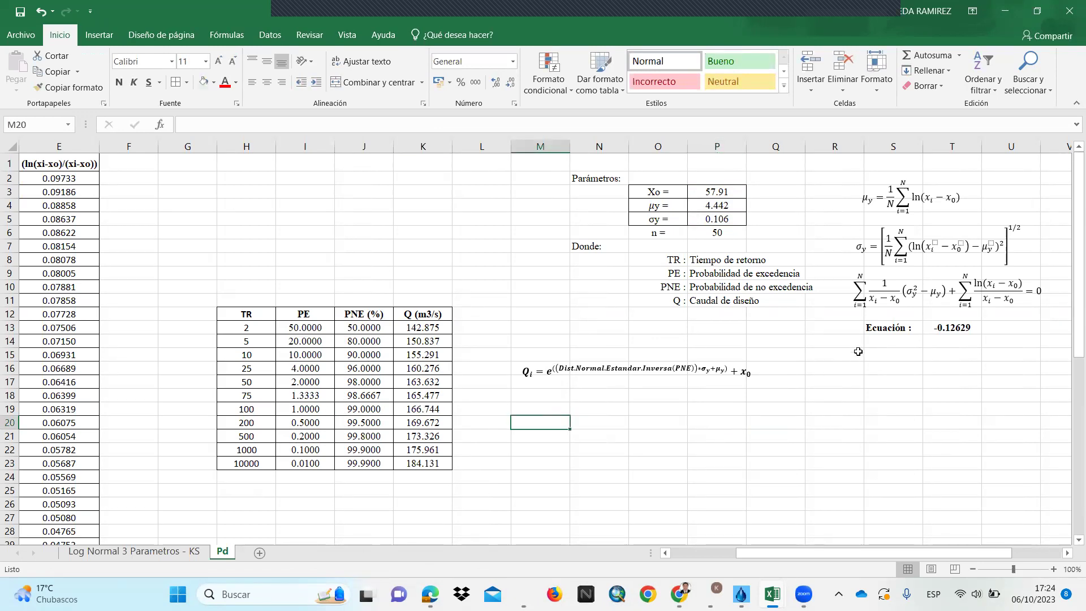
click(122, 549)
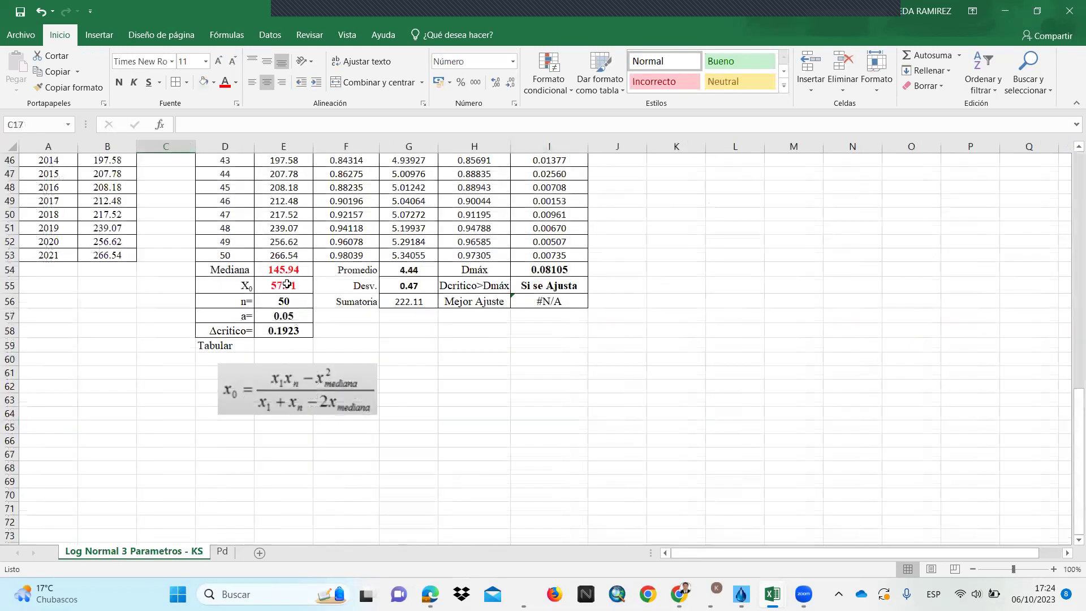
click(222, 551)
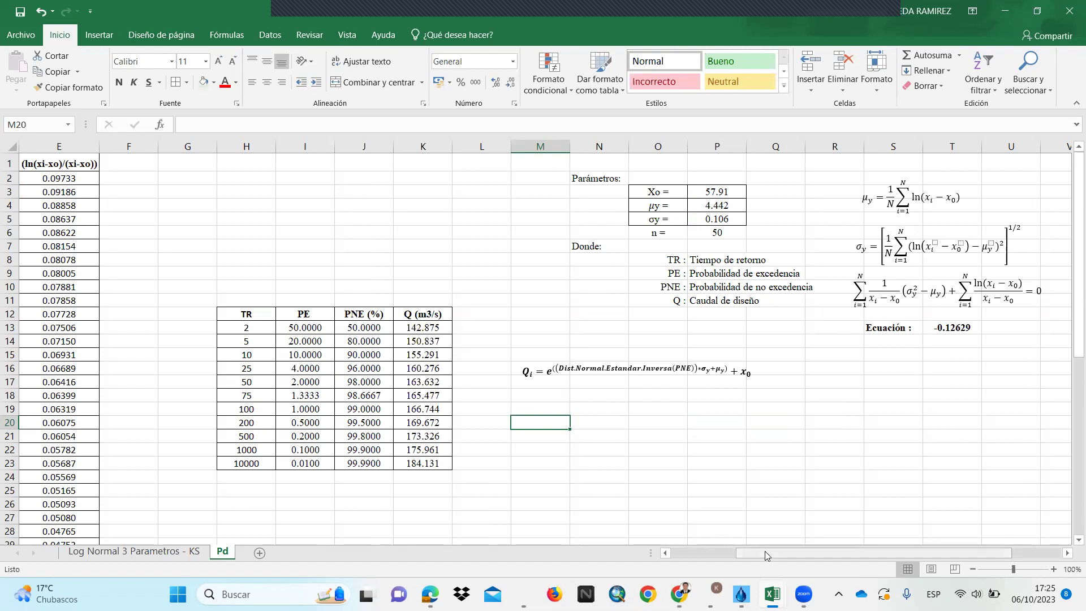
- Copy the summation equation that equals zero and place the copy above the return period table, beside the data columns
scroll(746, 540, left, 1)
scroll(915, 297, right, 1)
click(914, 297)
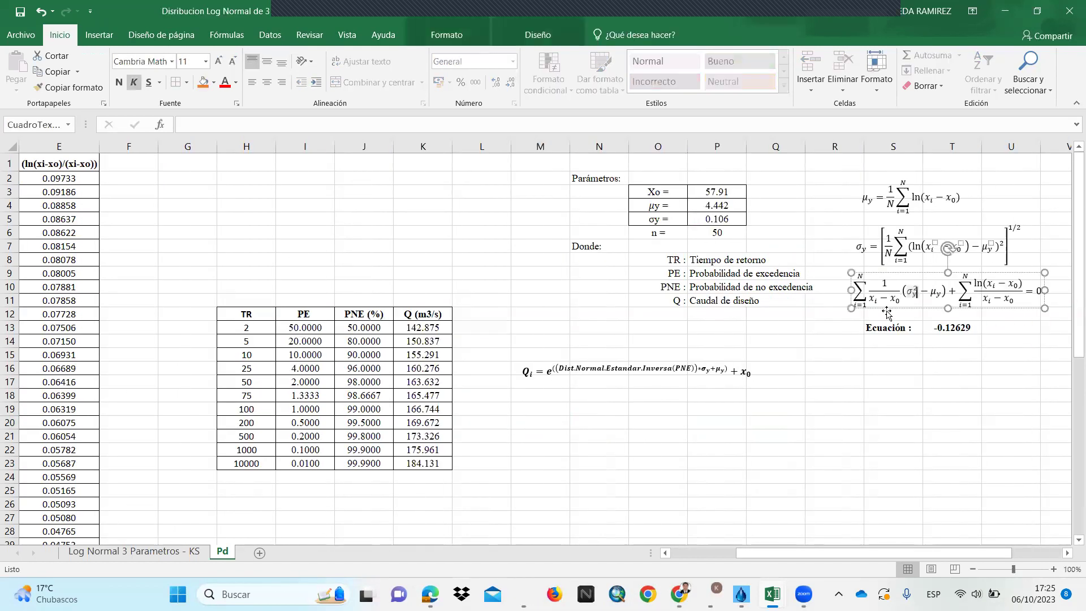
right_click(884, 309)
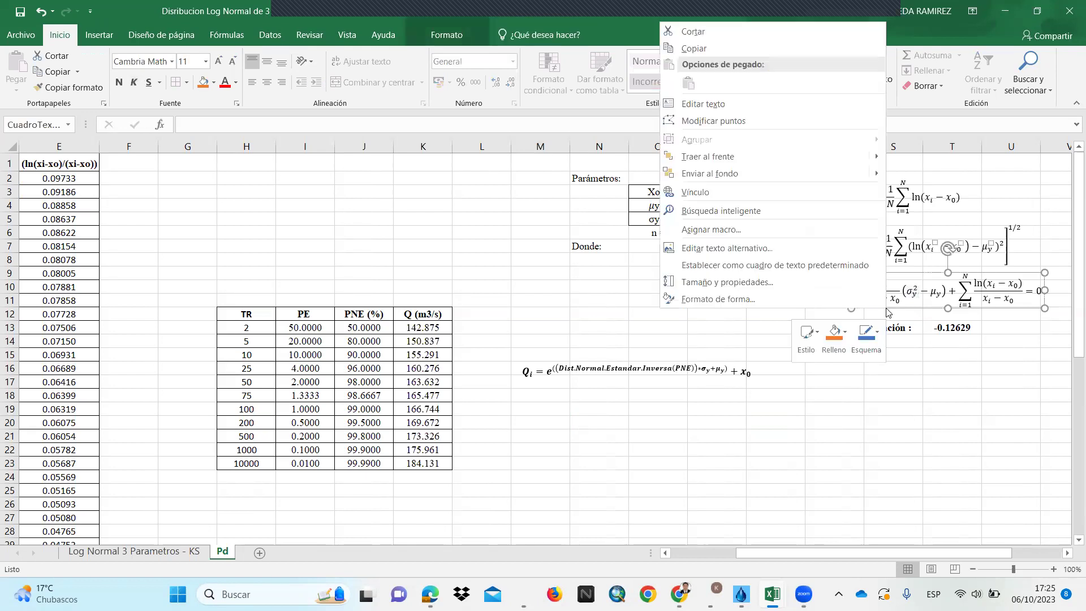
click(735, 49)
click(198, 243)
key(ctrl+v)
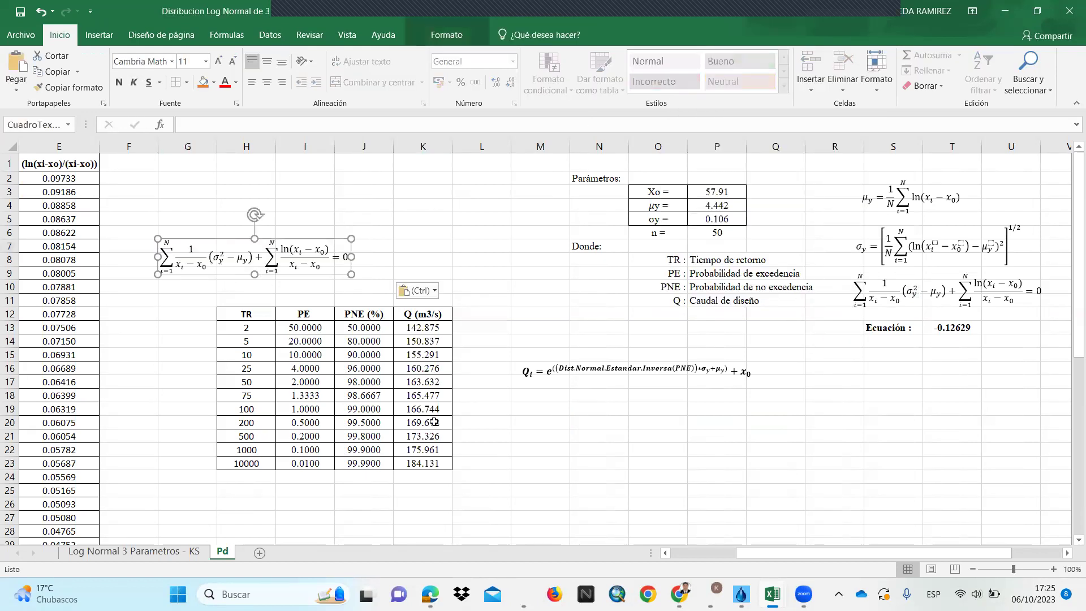
scroll(752, 543, left, 4)
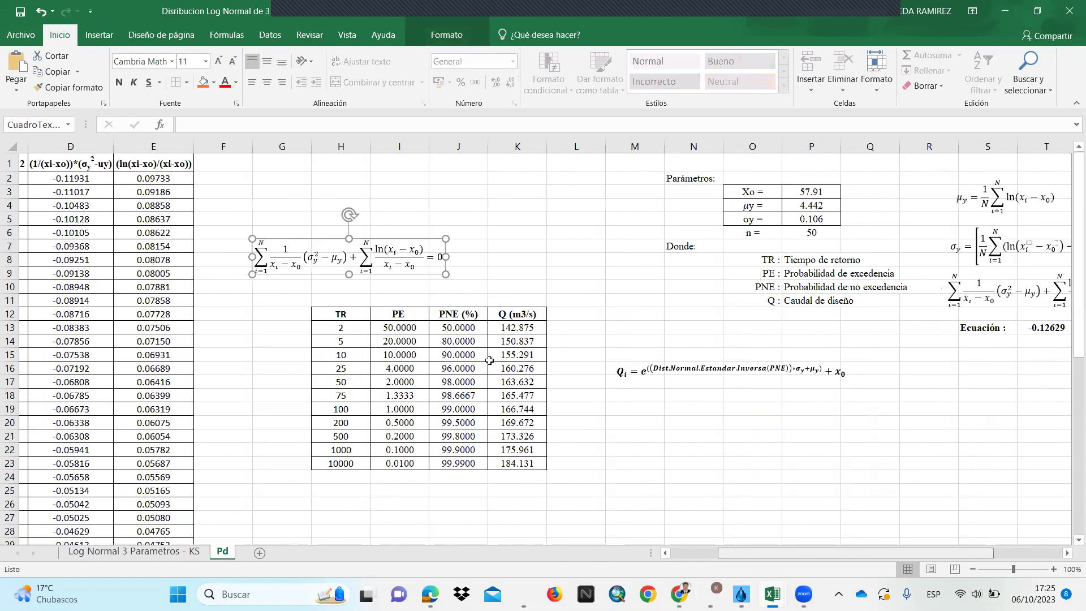
drag(469, 274, 453, 278)
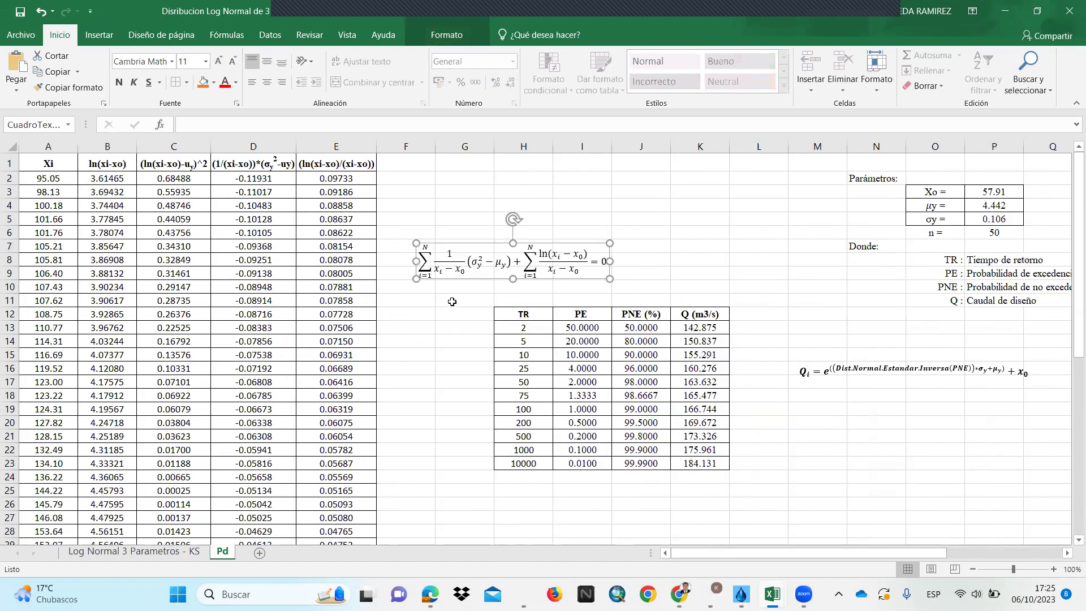
click(453, 298)
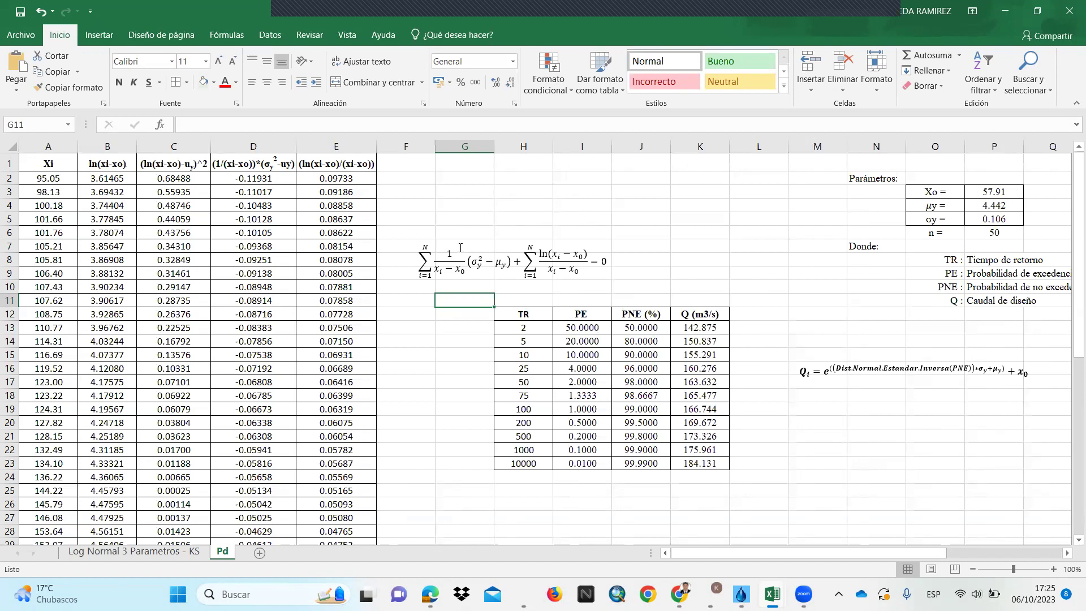
- Check the data columns against the copied summation equation and delete the copy above the return period table
scroll(251, 431, down, 8)
scroll(253, 432, up, 10)
scroll(374, 453, down, 9)
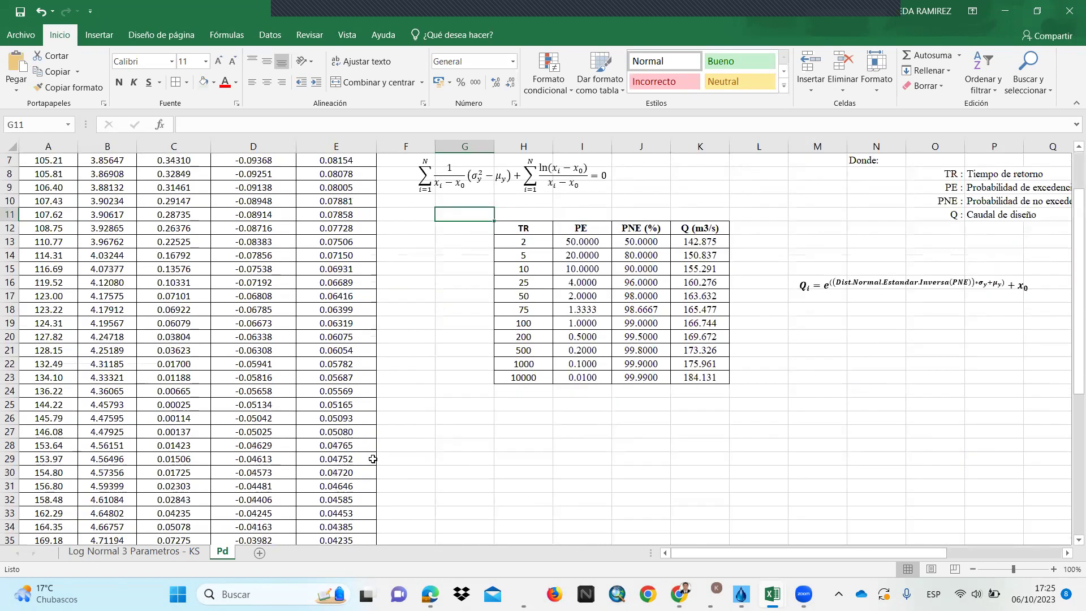
scroll(449, 354, up, 9)
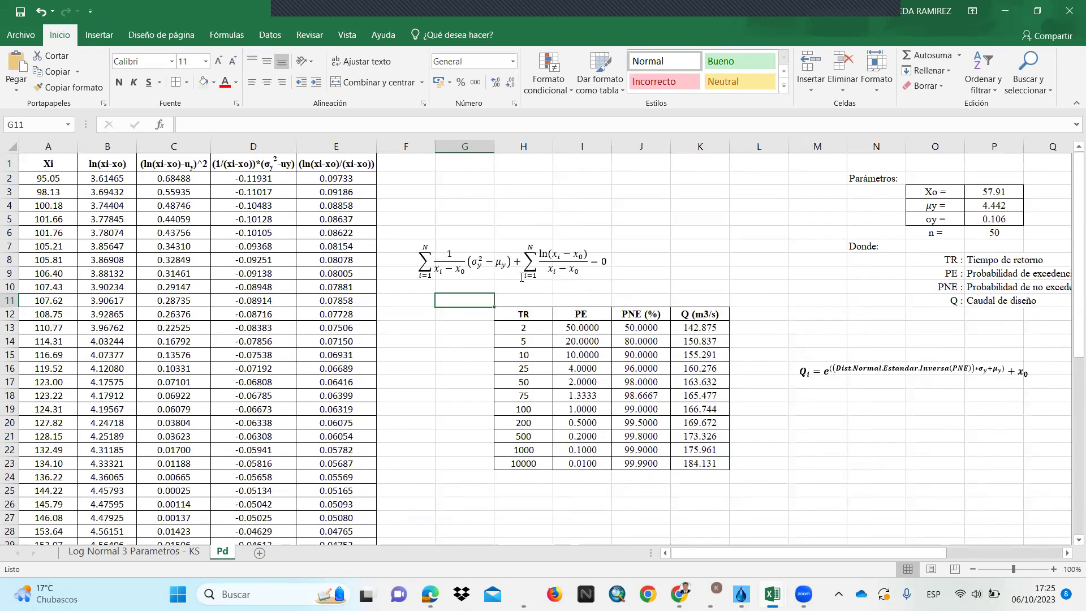
click(521, 277)
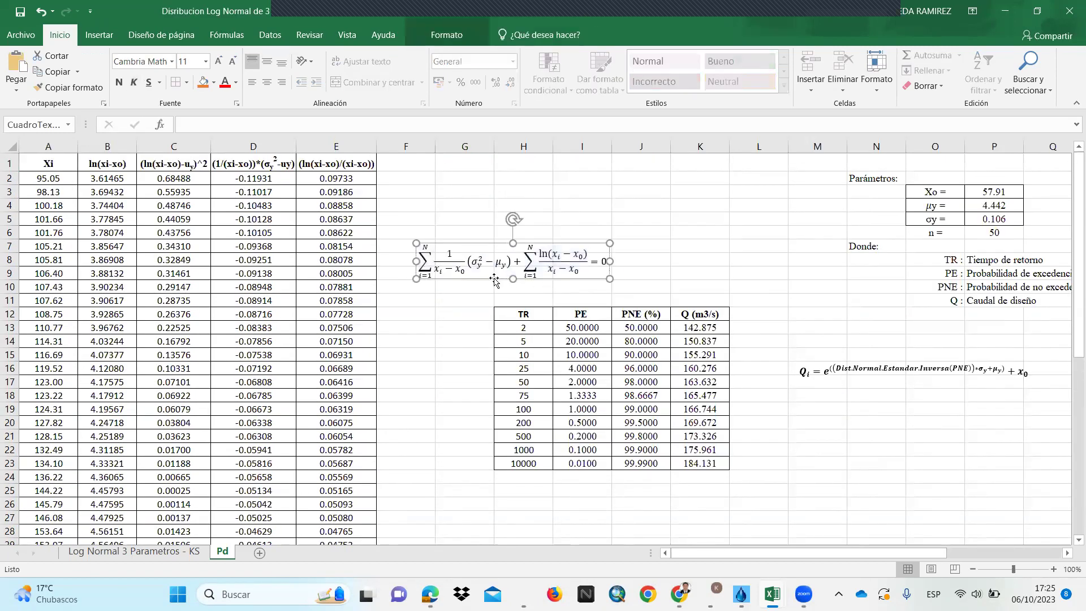
key(Delete)
click(557, 269)
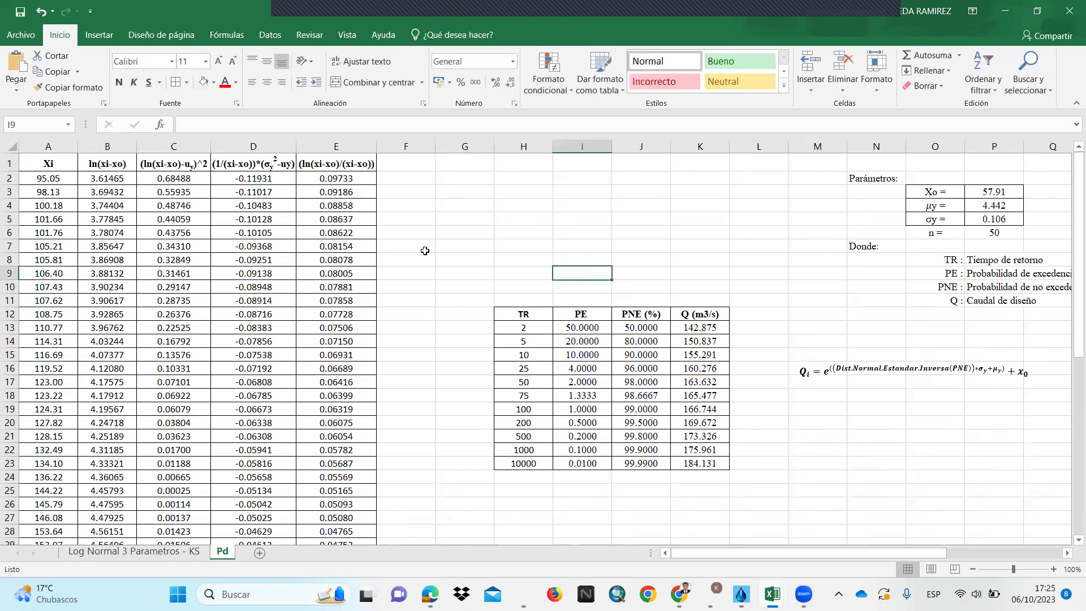
- Highlight the design discharges in K13:K23 for review
click(684, 325)
drag(683, 325, 701, 463)
click(736, 275)
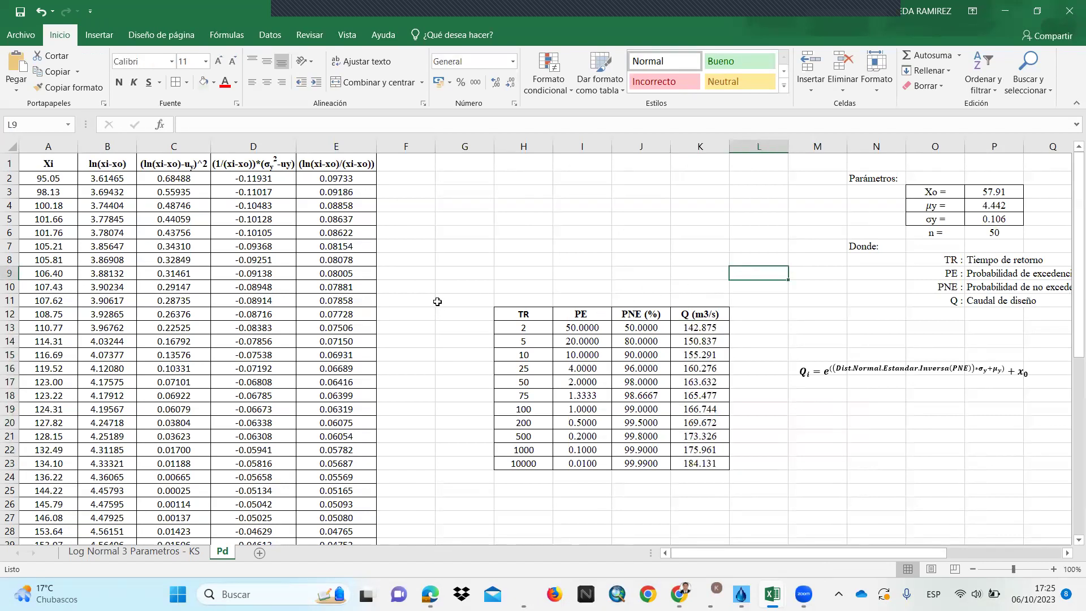
- Inspect the Ecuación formula in T13 and trace its references to D52 and E52 without changing it
drag(801, 552, 875, 542)
scroll(875, 543, right, 2)
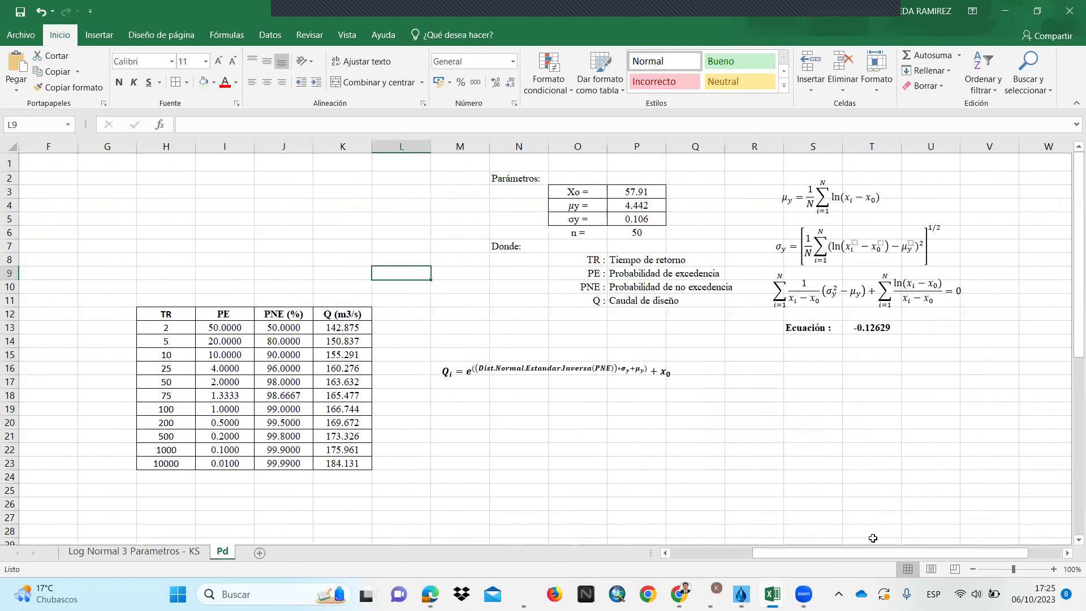
click(892, 425)
double_click(877, 329)
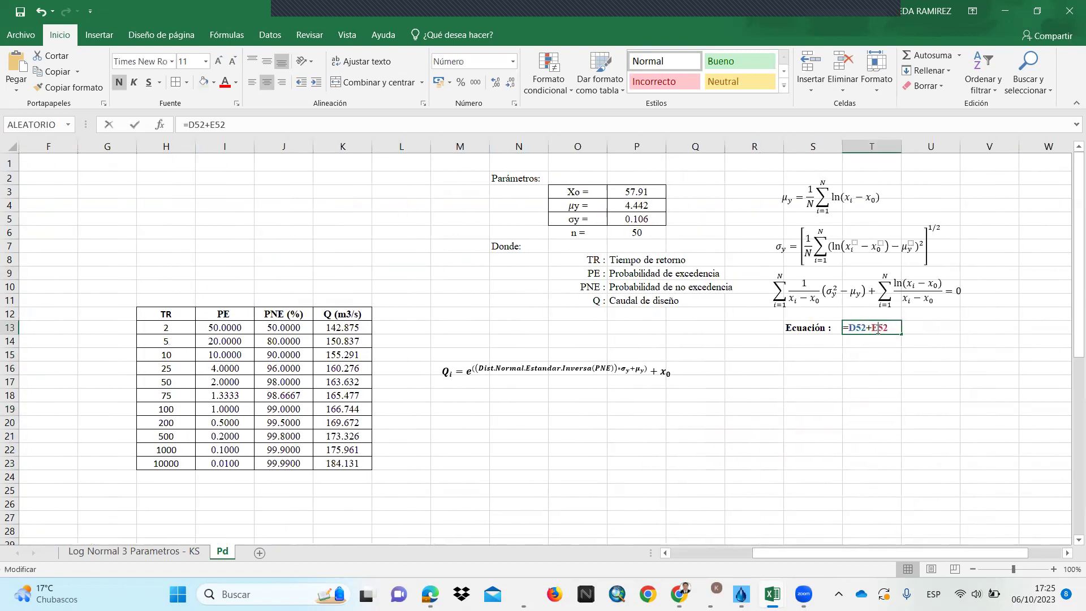
drag(835, 554, 752, 554)
scroll(298, 482, down, 3)
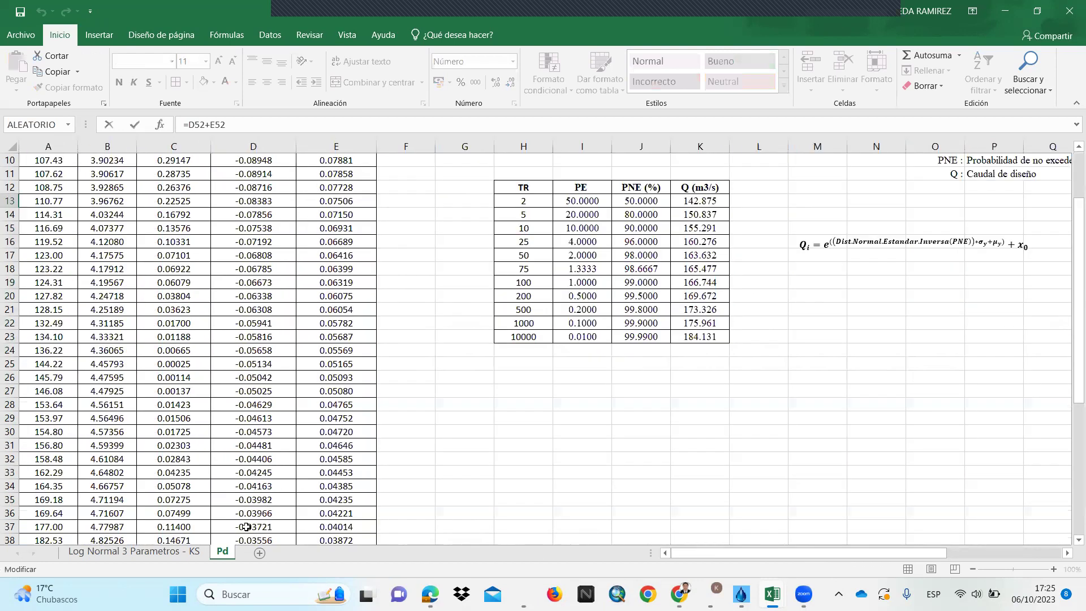
scroll(245, 526, down, 5)
drag(704, 557, 818, 557)
scroll(877, 325, up, 8)
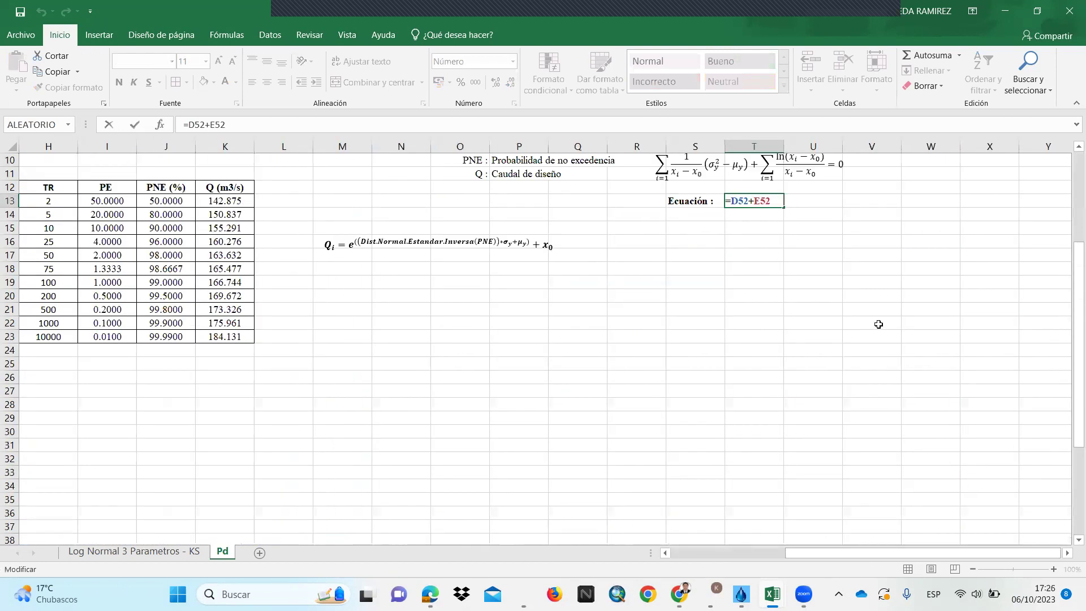
click(755, 382)
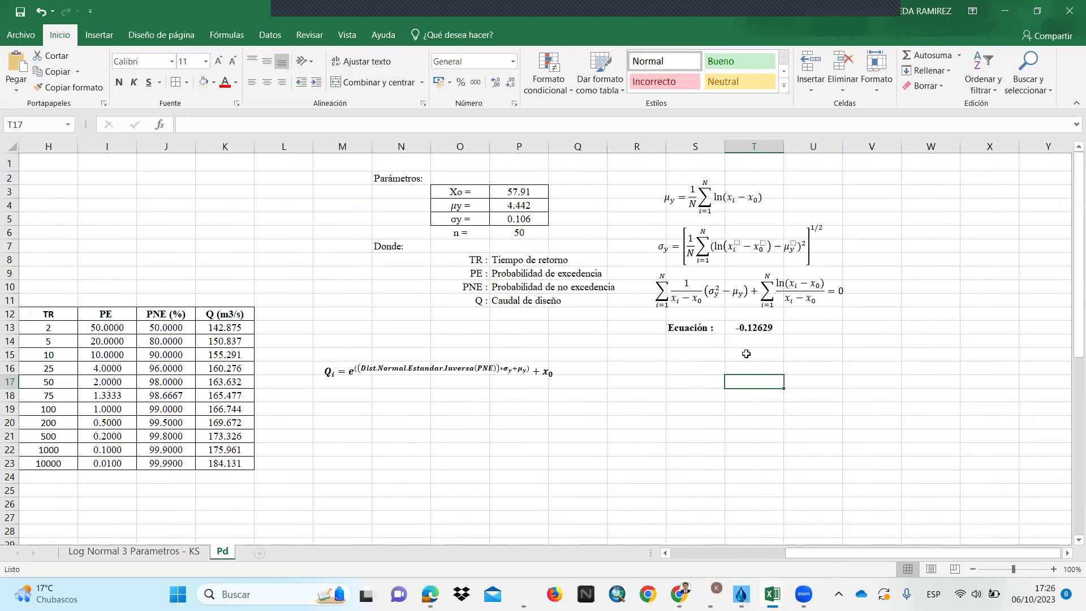
- Set T13, the Ecuación result, as the Solver objective, keeping the target value of 0
click(277, 36)
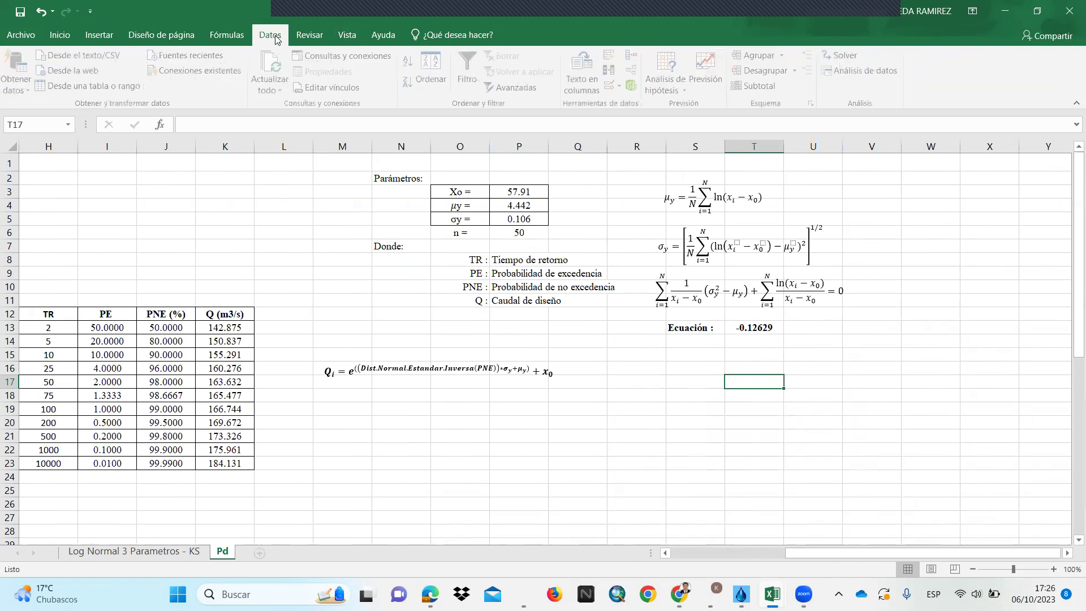
click(843, 56)
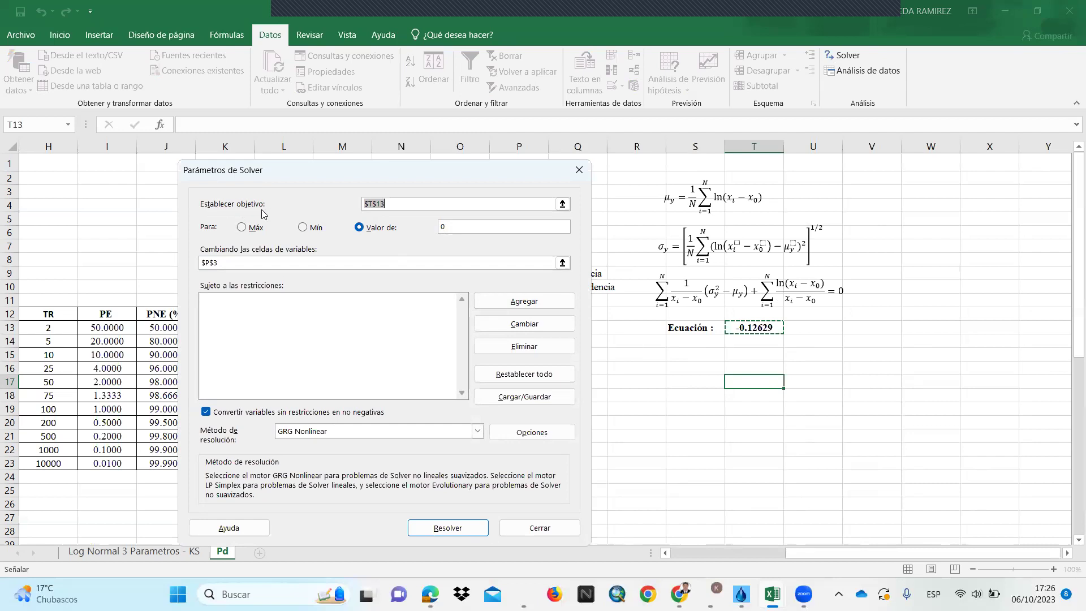
click(562, 203)
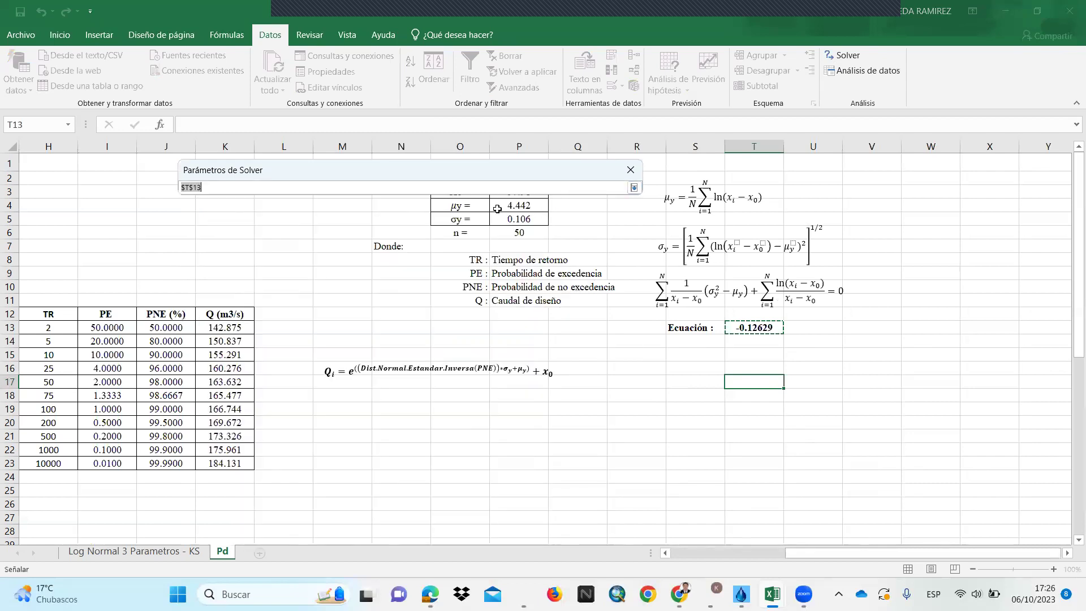
click(752, 328)
click(634, 187)
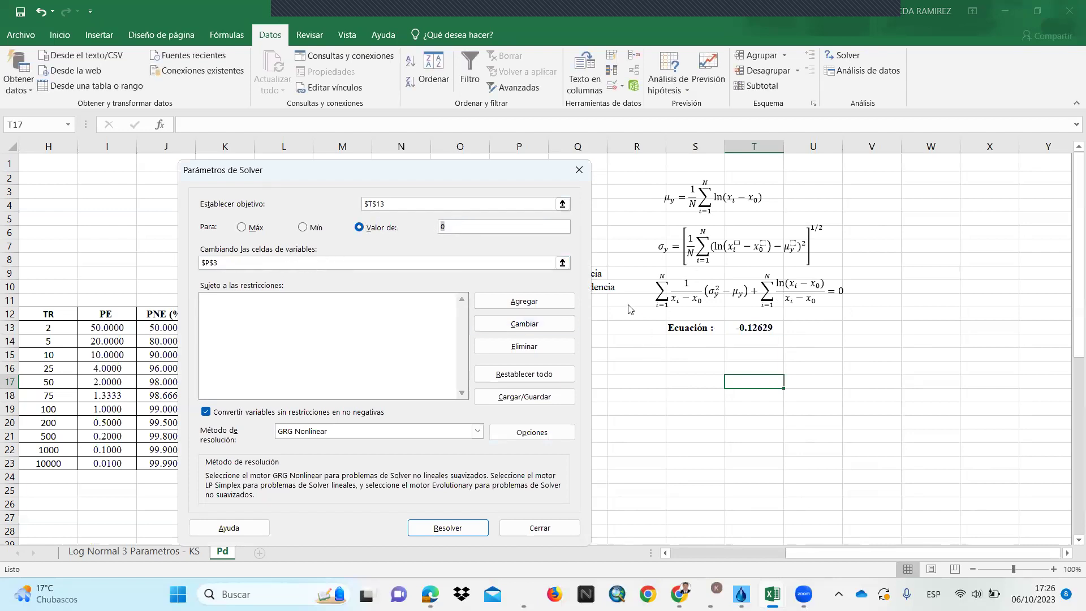
- Set P3, the Xo parameter, as the Solver's variable cell
click(561, 264)
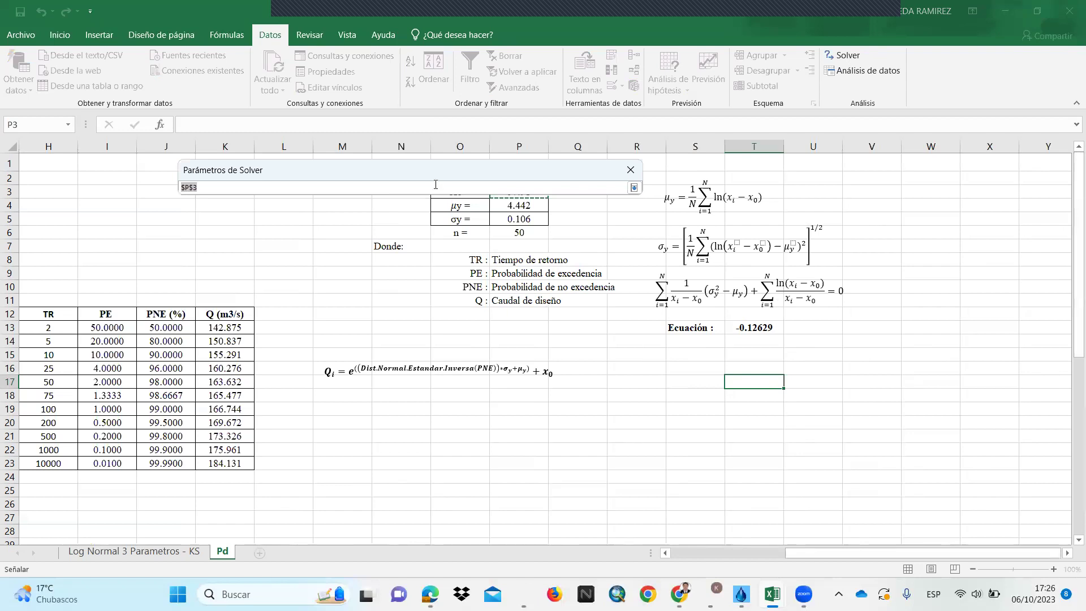
drag(427, 175, 483, 343)
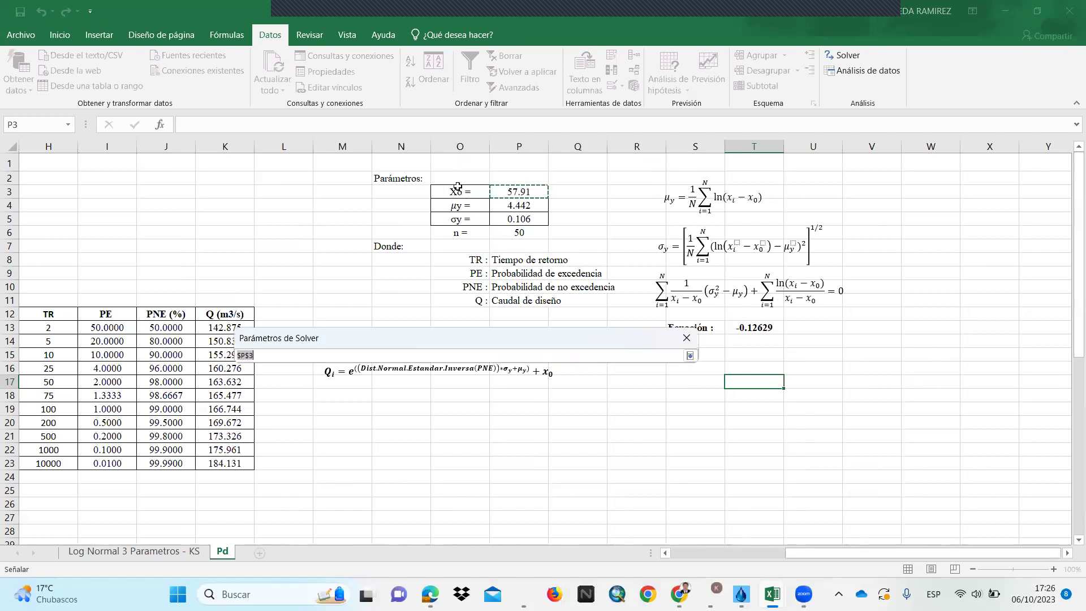
click(513, 194)
click(690, 355)
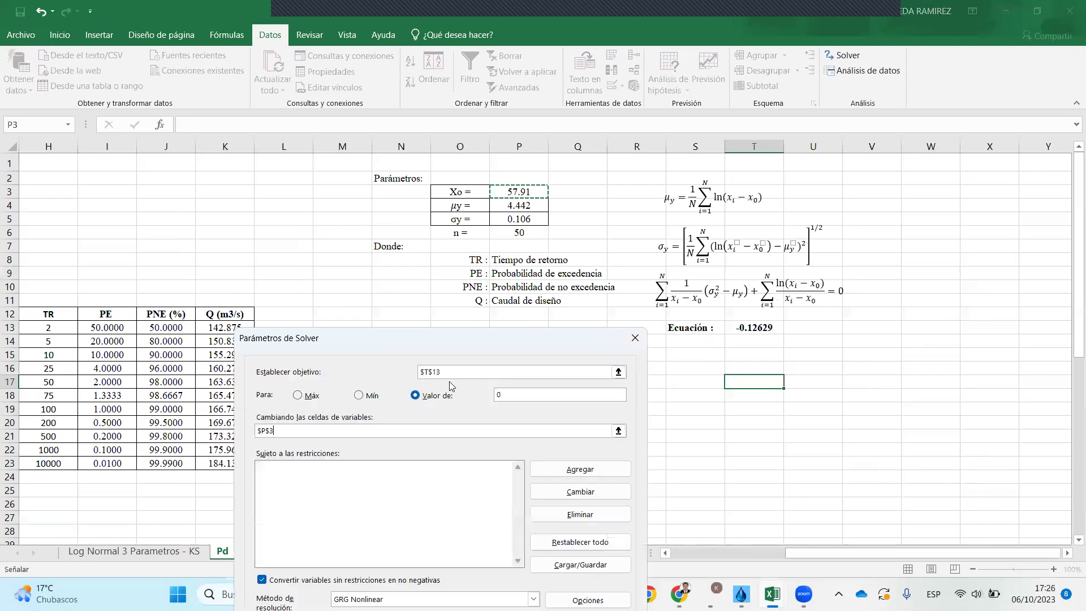
drag(450, 337, 441, 197)
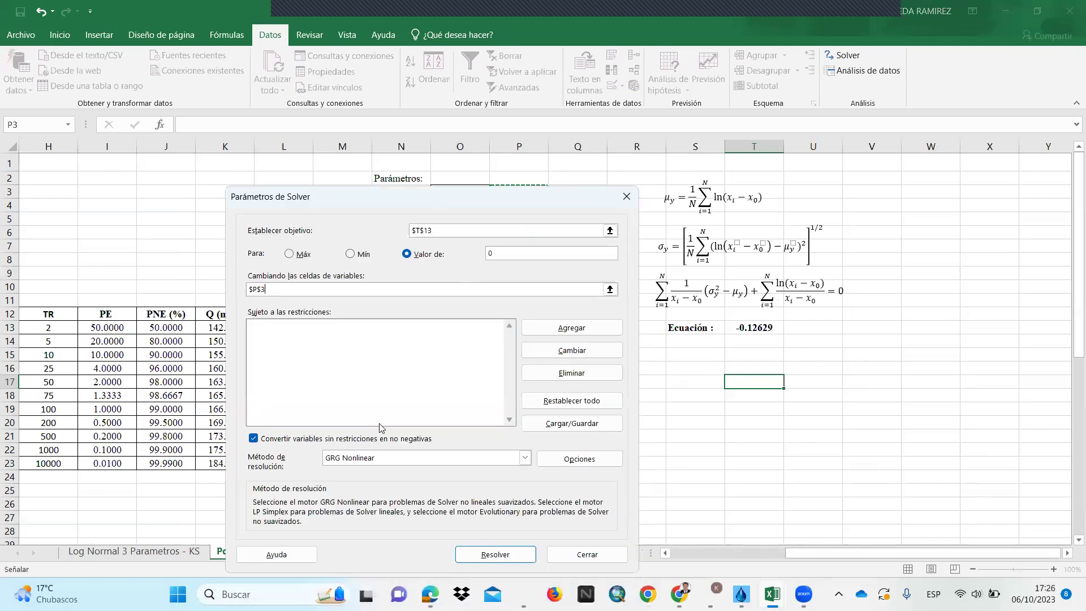
- Solve with the GRG Nonlinear method and keep the Solver solution
click(365, 459)
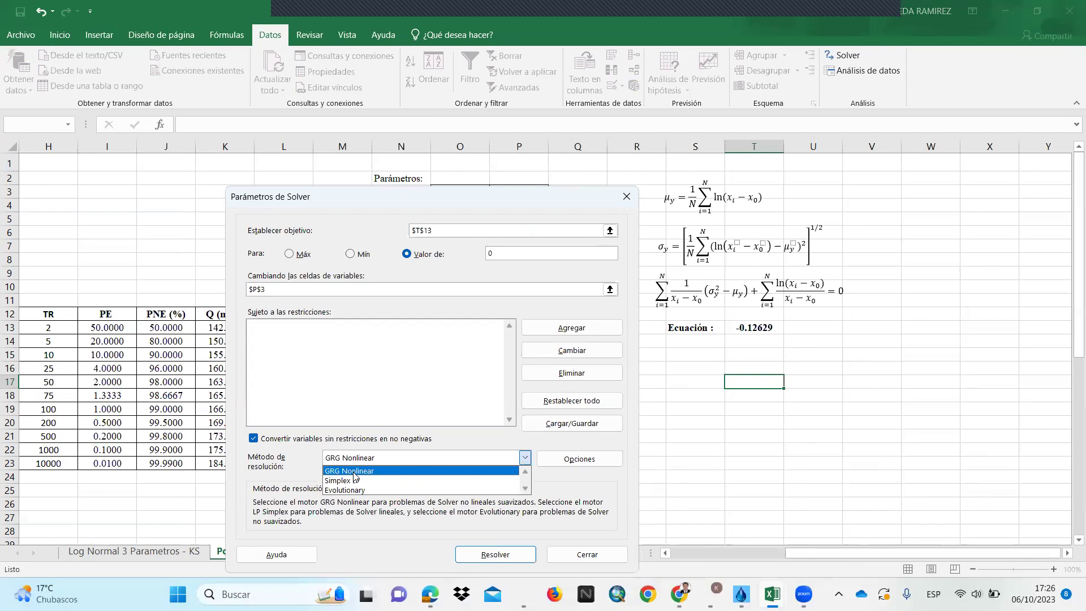
click(362, 471)
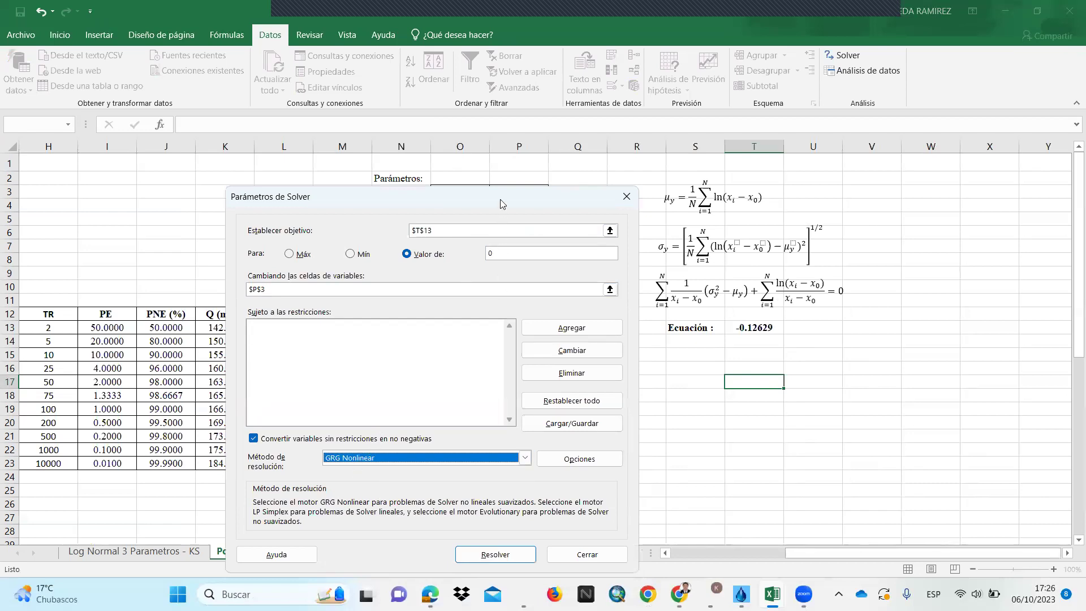
click(453, 470)
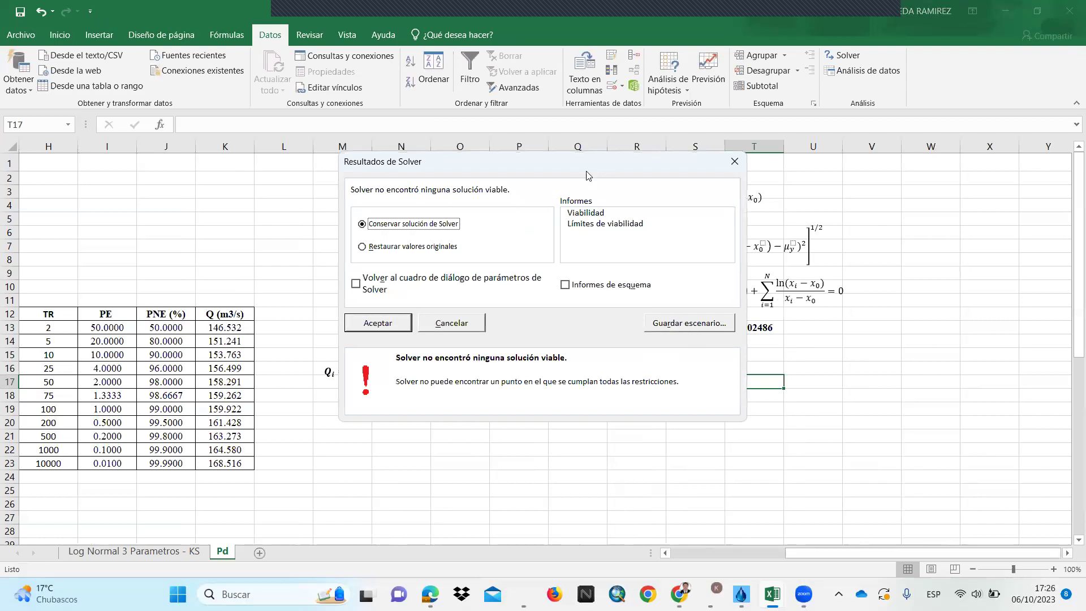
drag(586, 175, 341, 253)
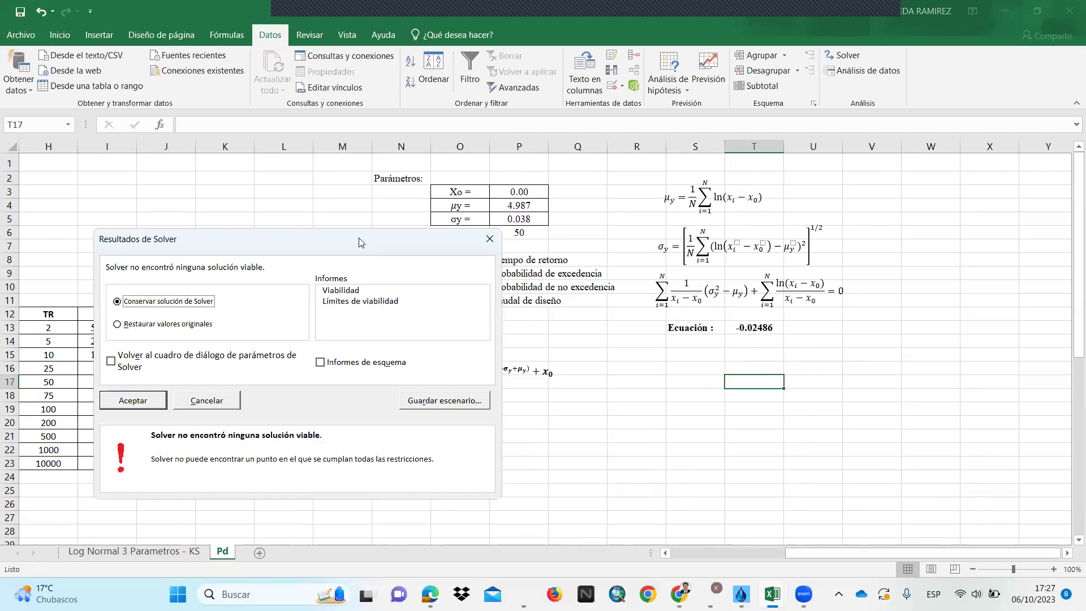
click(140, 400)
- Check the content of P3, then link it to the X0 value in E55 of the Log Normal 3 Parametros - KS sheet
click(728, 418)
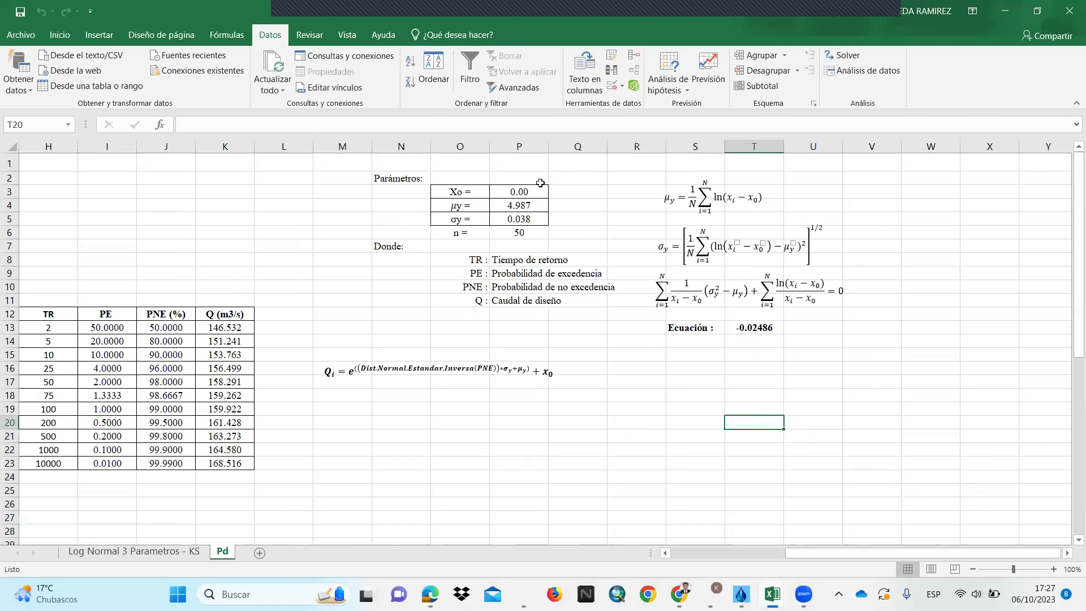
click(514, 193)
double_click(514, 194)
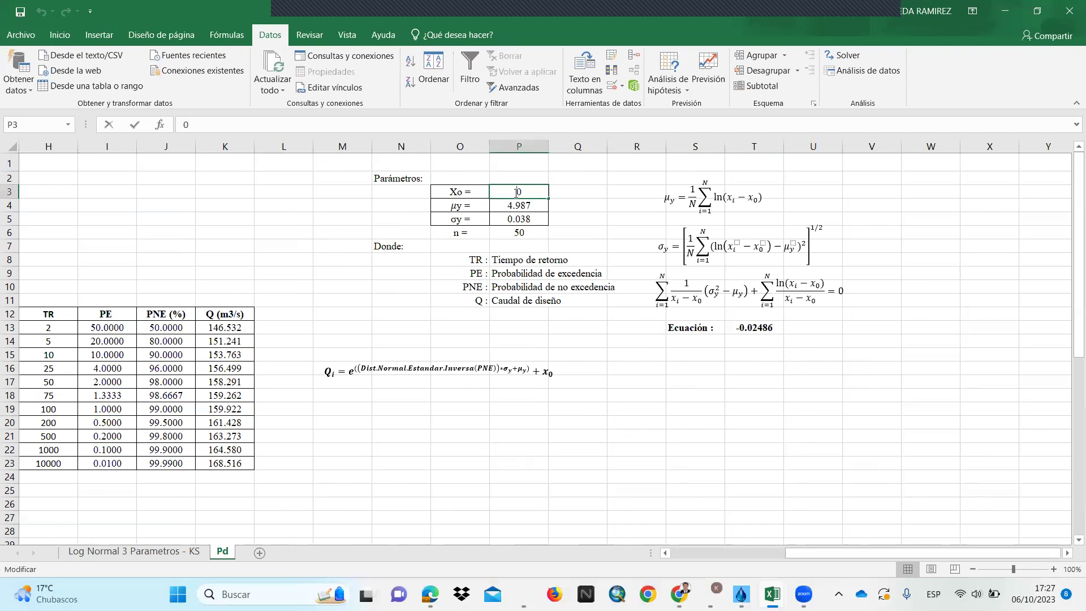
key(Return)
click(637, 369)
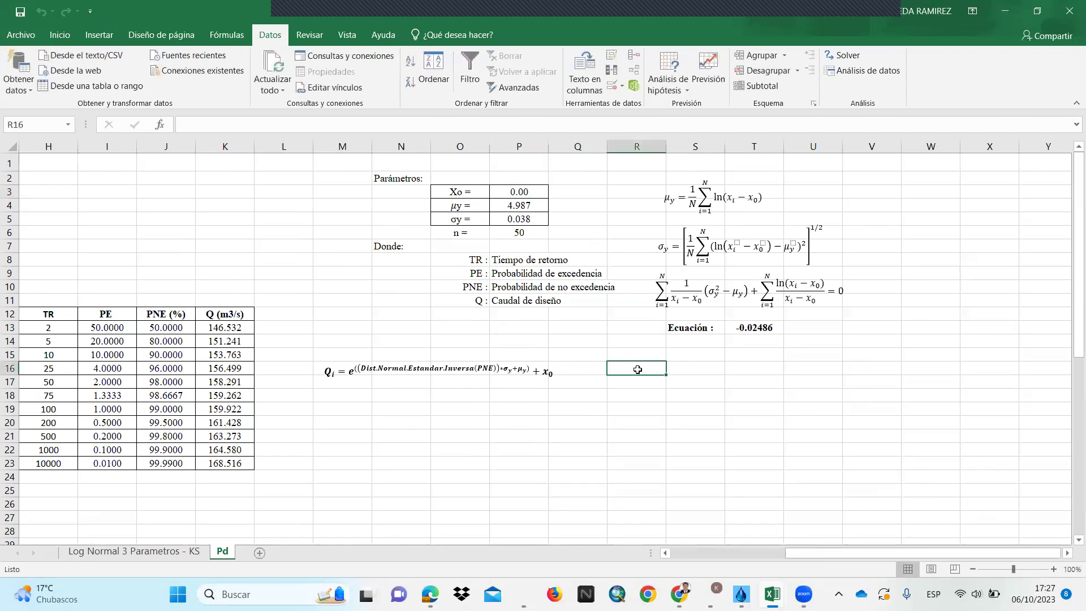
click(524, 193)
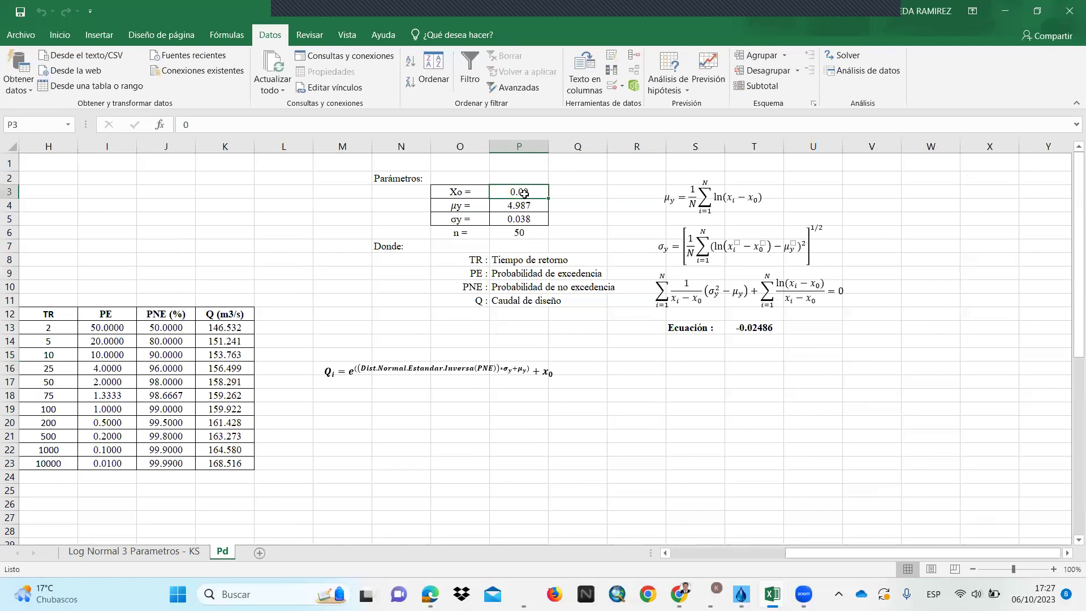
text(+)
click(134, 551)
click(283, 288)
key(Return)
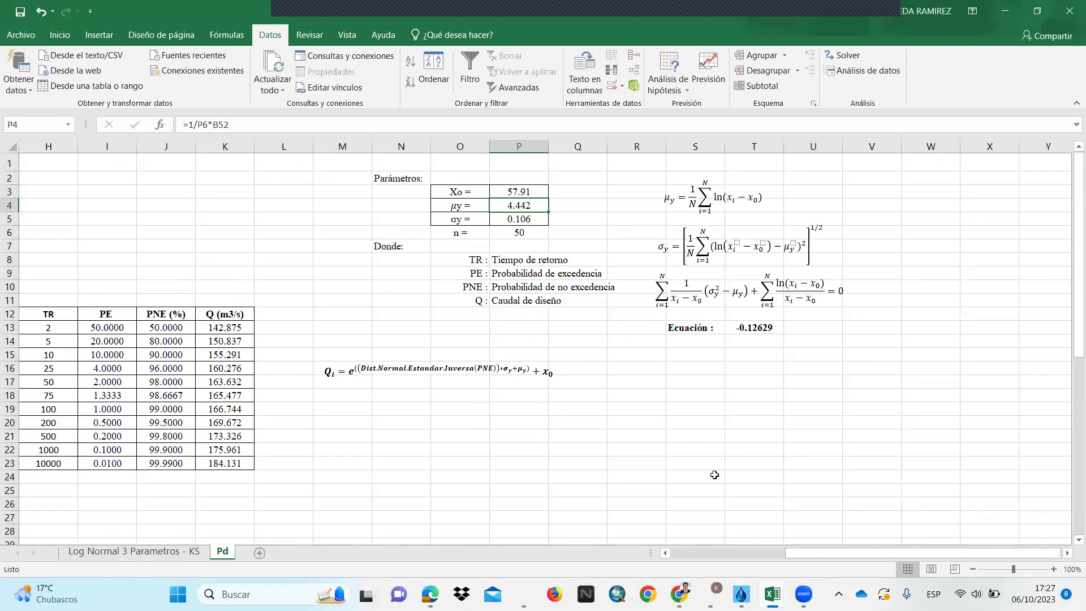
- Reopen Solver and reselect T13 as the objective, with a target value of 0
click(738, 399)
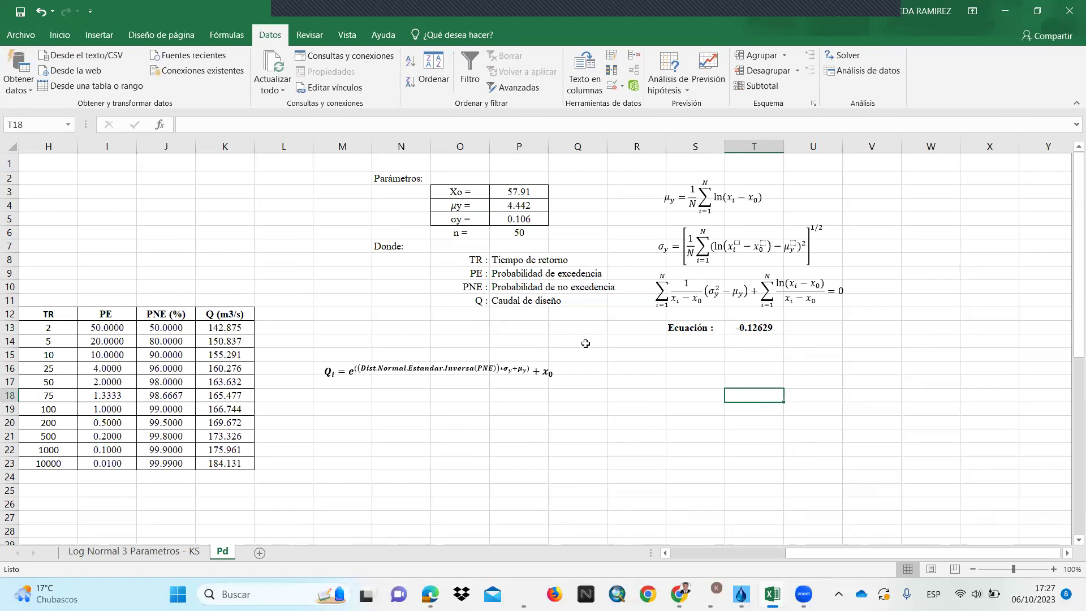
click(842, 54)
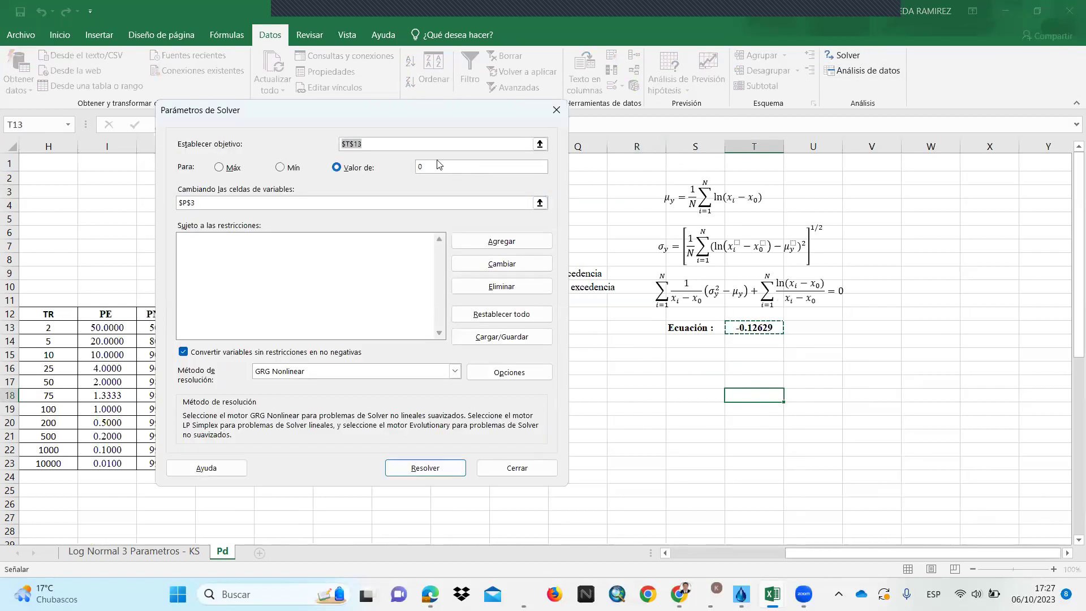
click(540, 144)
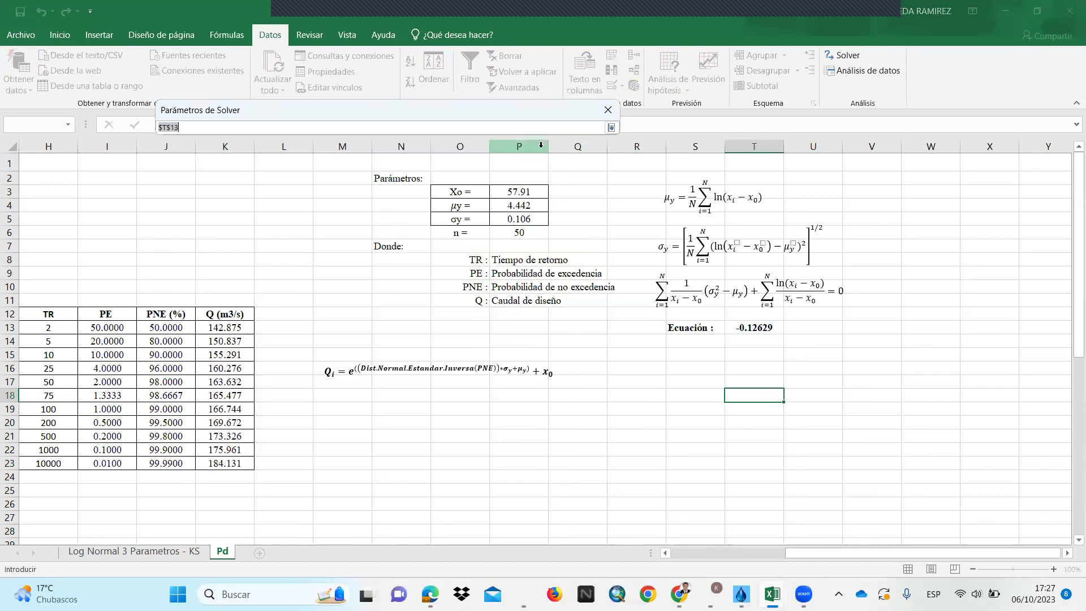
click(751, 328)
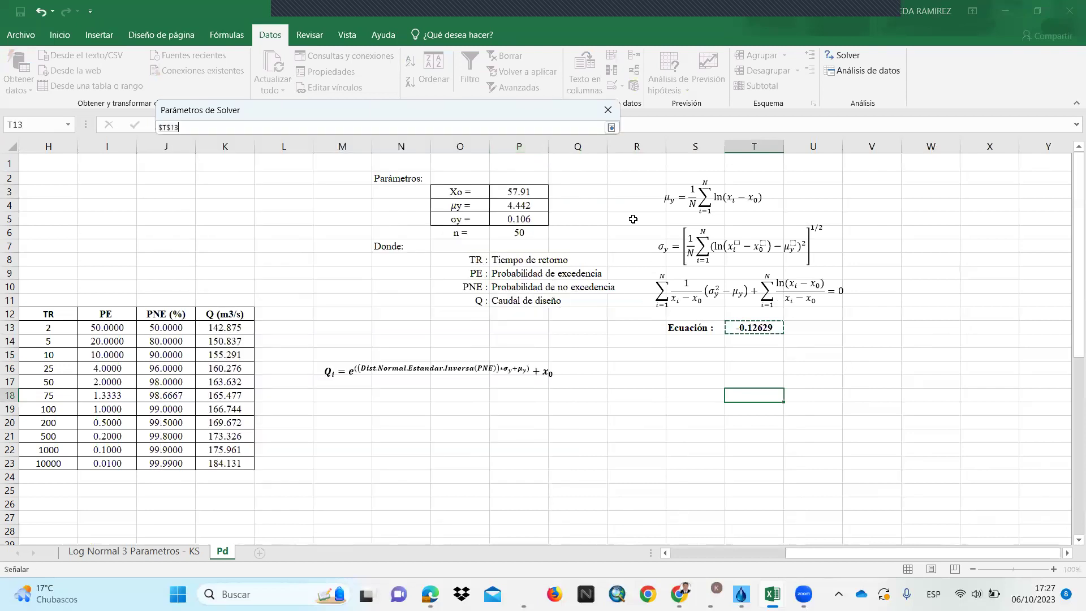
click(610, 127)
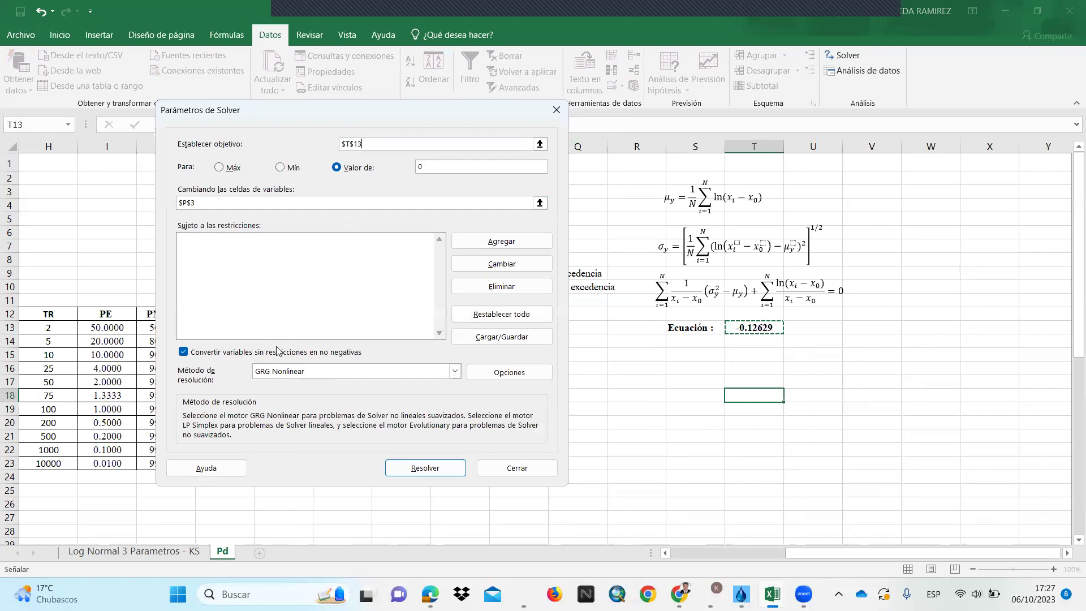
- Reselect P3 as the variable cell, solve with GRG Nonlinear and keep the Solver solution
click(539, 202)
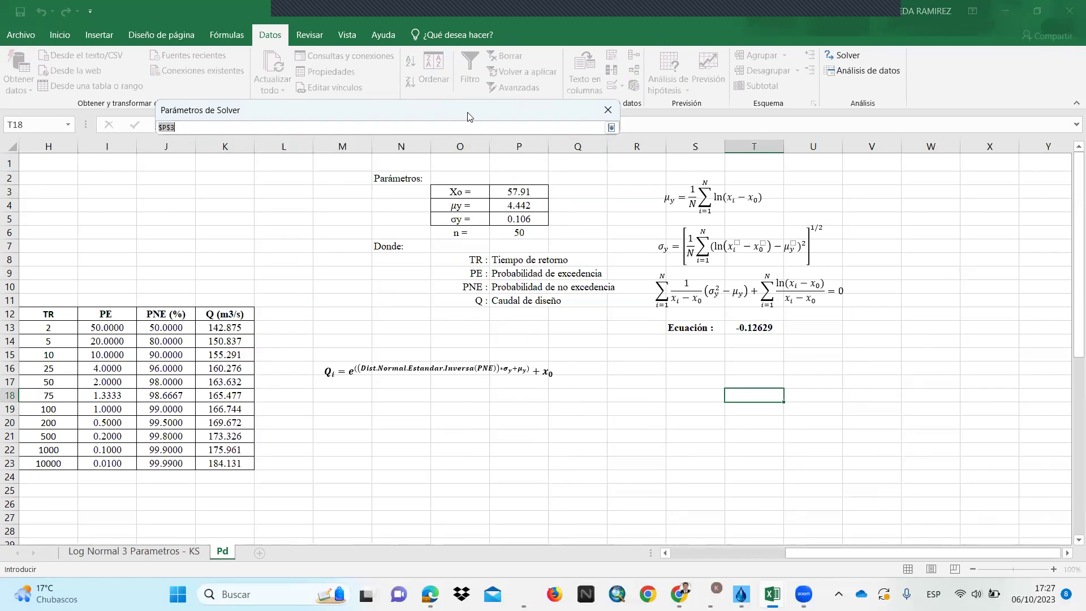
drag(467, 116, 421, 273)
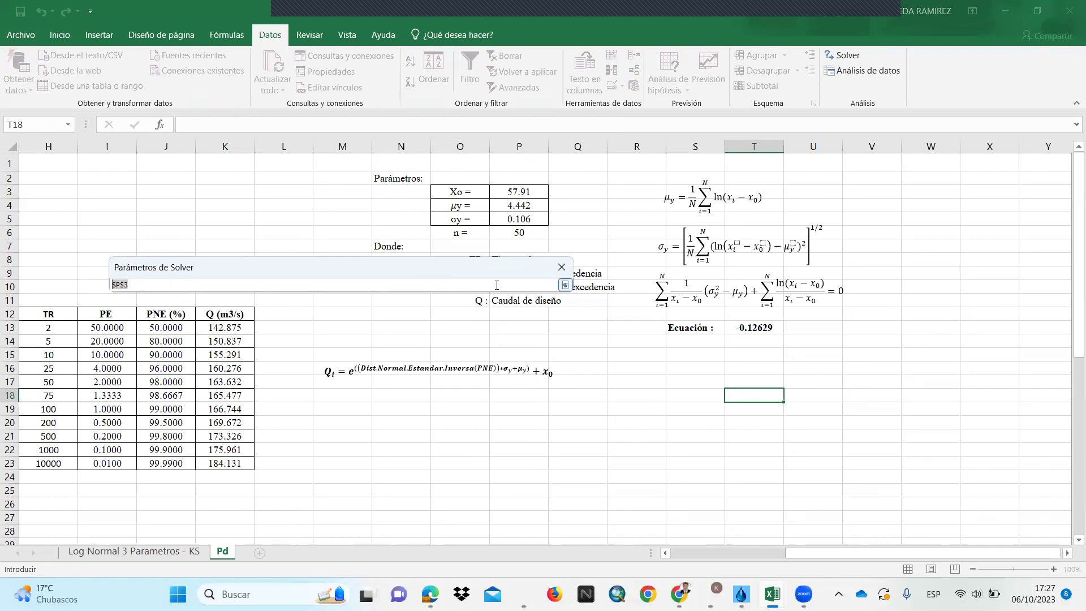
click(524, 192)
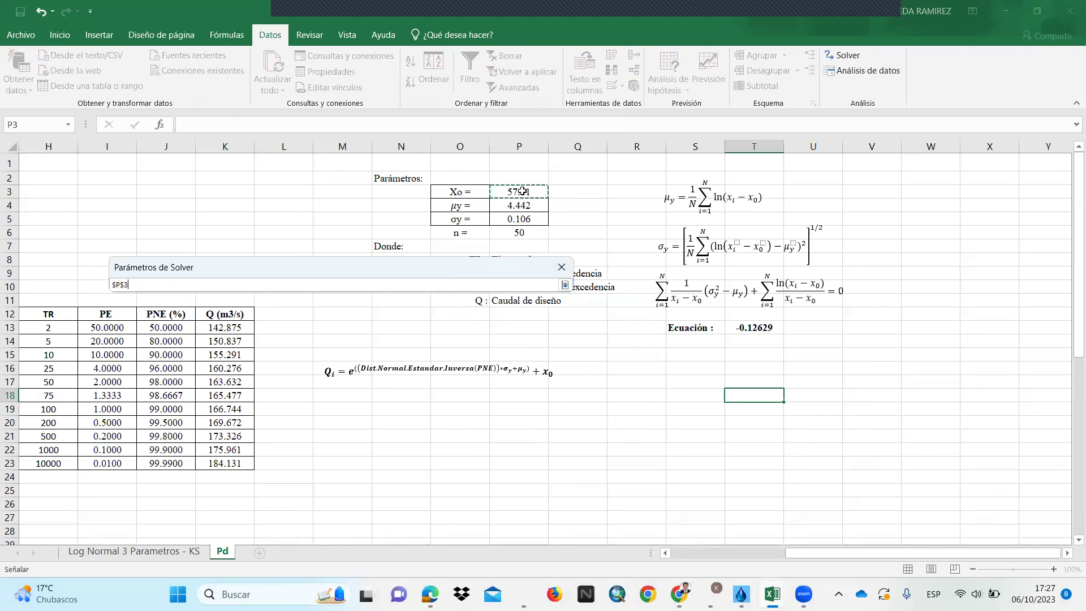
click(565, 287)
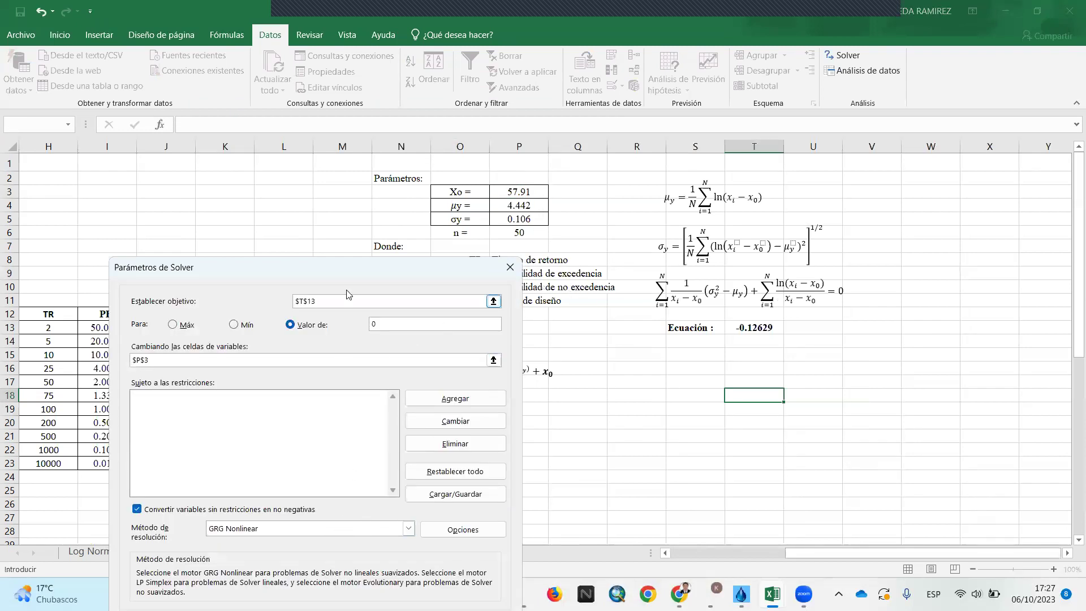
drag(359, 265, 361, 121)
click(383, 481)
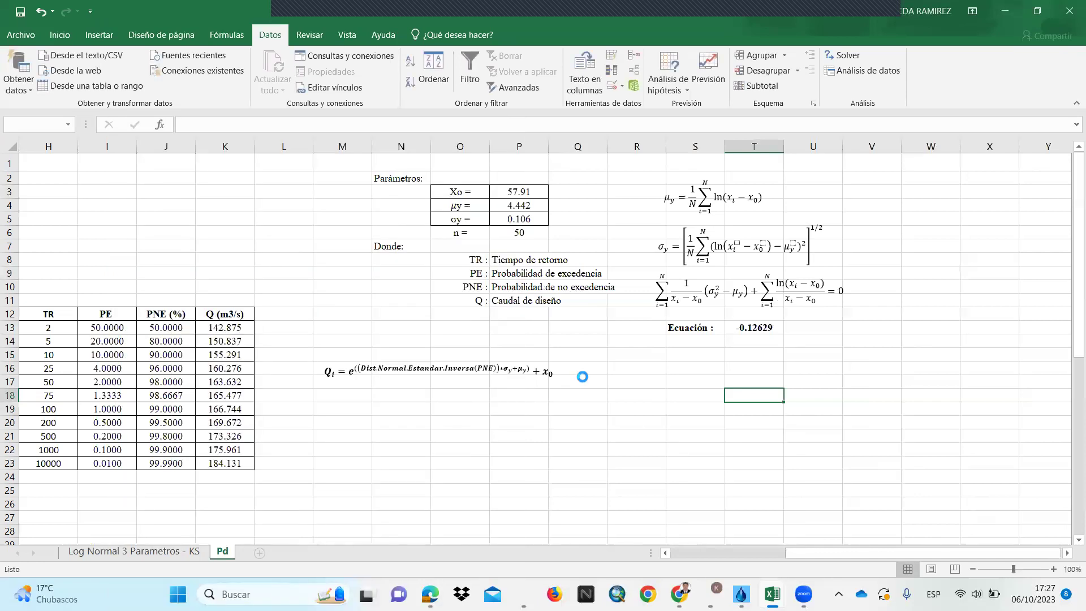
click(378, 323)
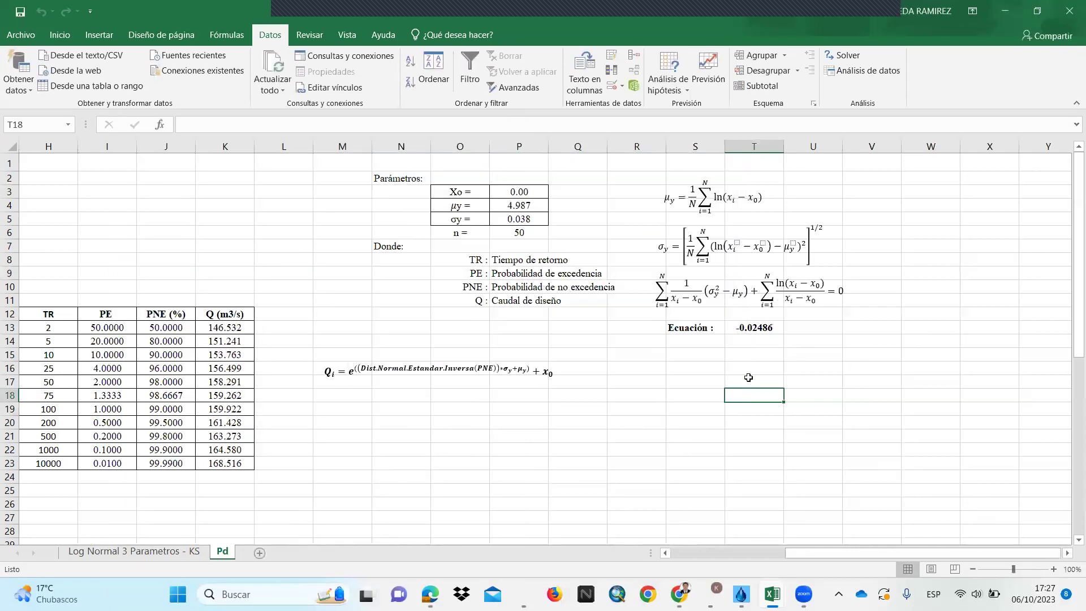
click(729, 367)
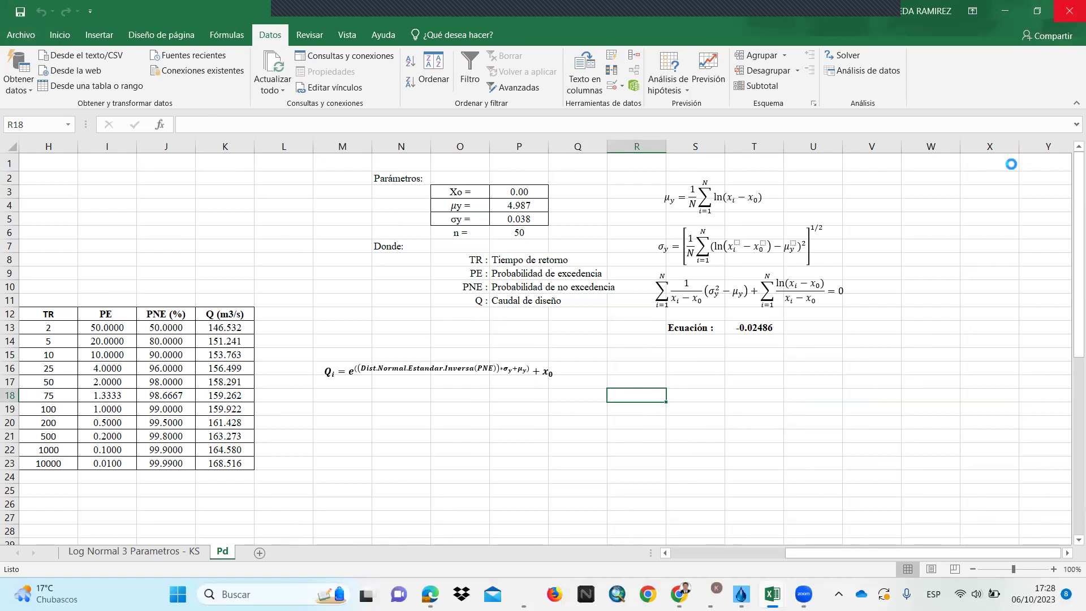
- Minimize the open workbooks and move the three-parameter Log-Normal workbook's icon toward the middle of the desktop
key(alt+Tab)
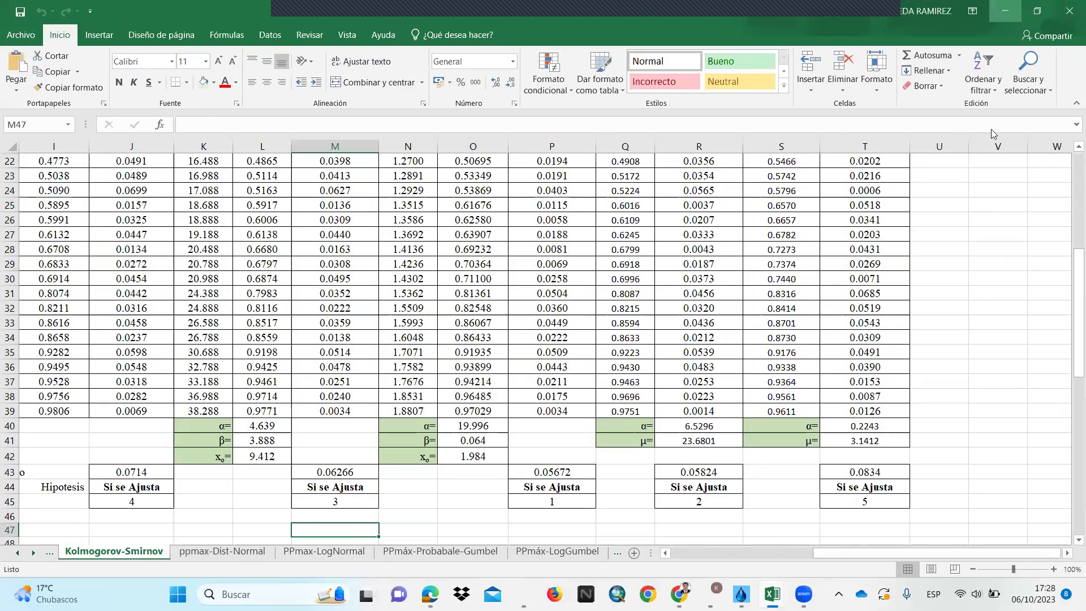
click(998, 7)
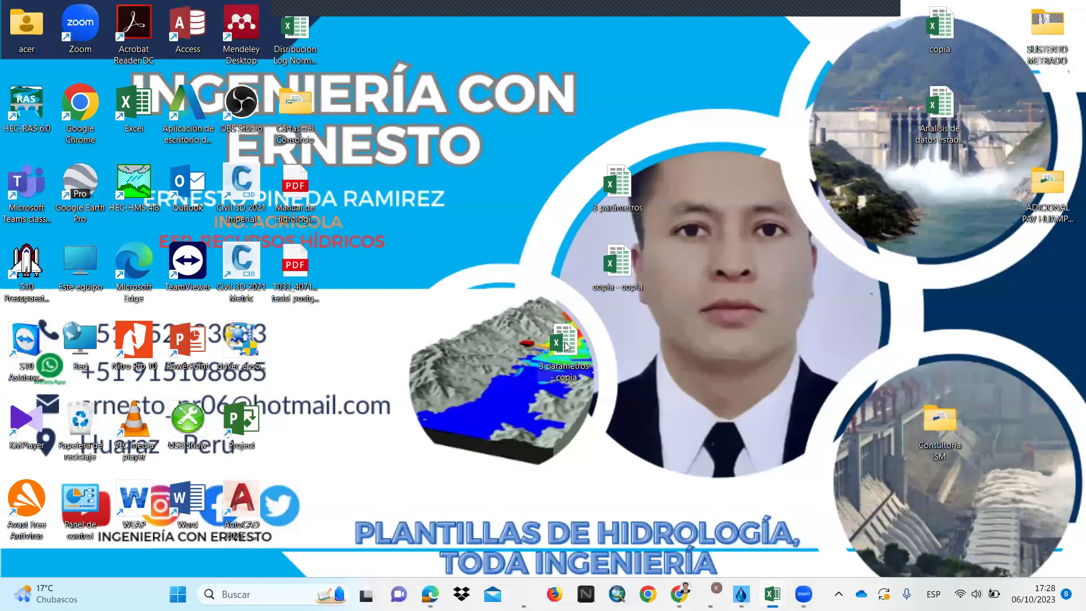
drag(296, 34, 428, 396)
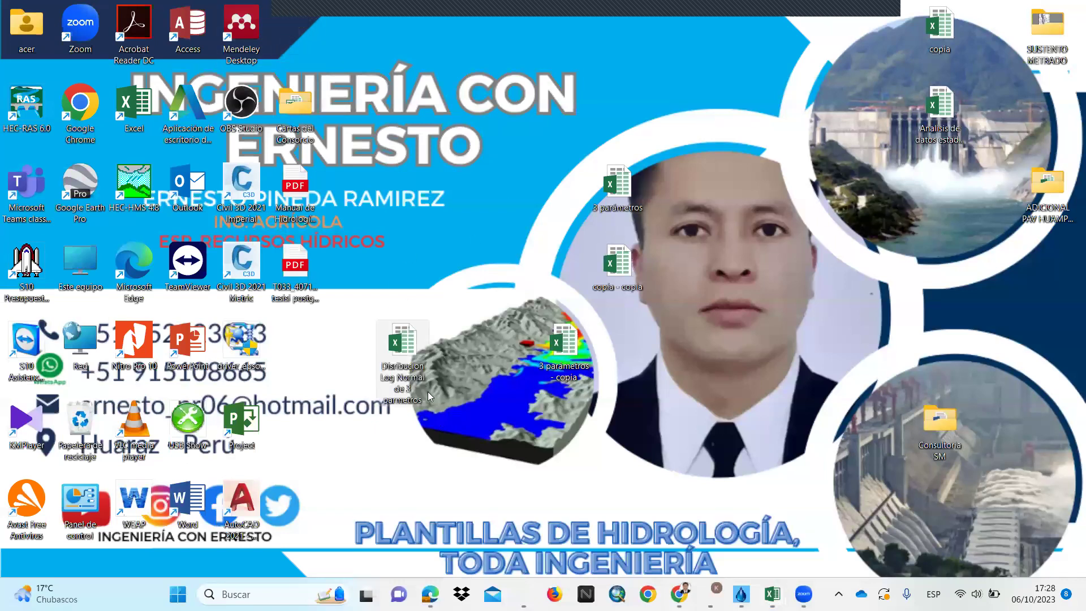
- Open the three-parameter Log-Normal workbook and look over the Log Normal 3 Parametros - KS sheet before returning to Pd
double_click(405, 348)
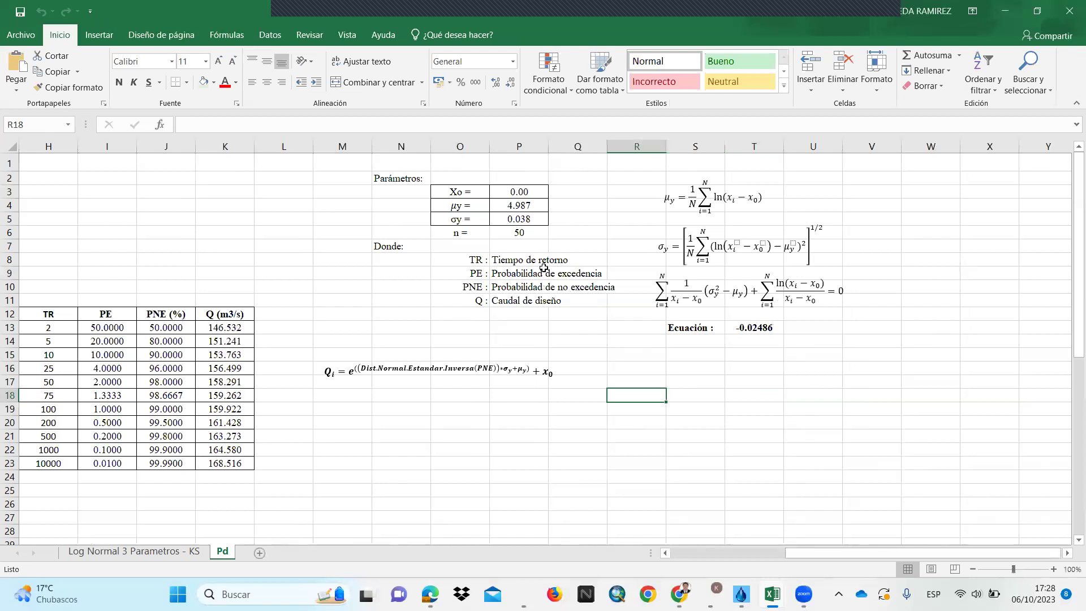
click(154, 550)
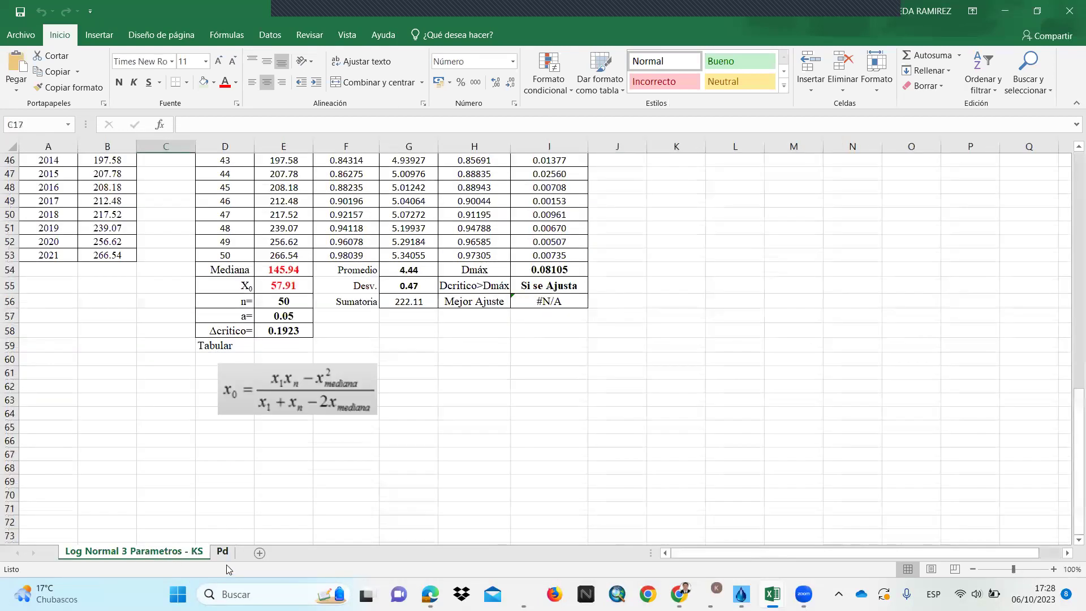
click(225, 552)
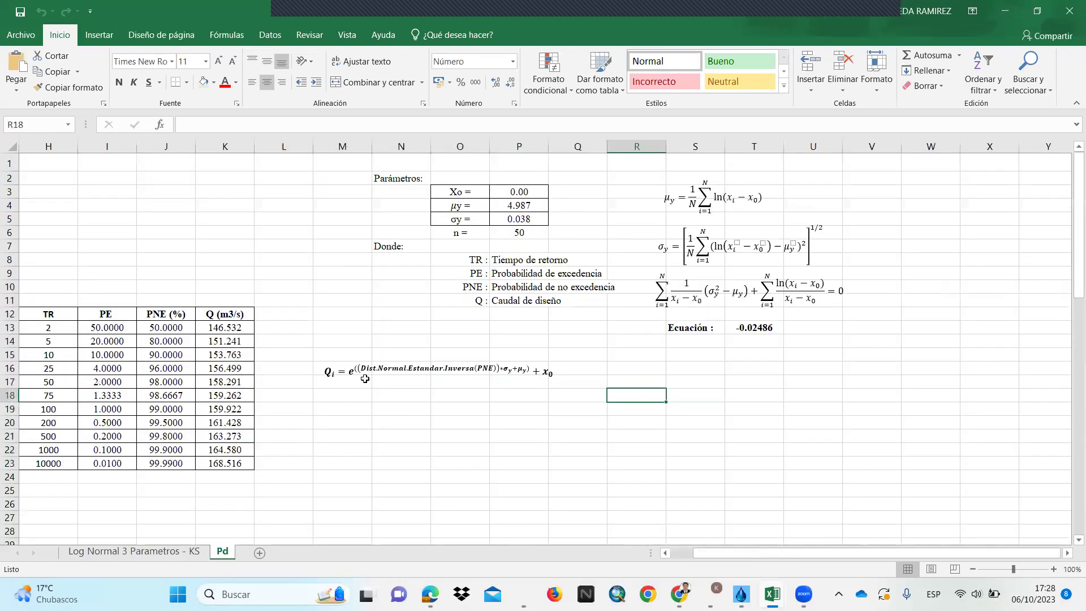
- Link the Xo parameter in P3 to the X0 value in E55 of the Log Normal 3 Parametros - KS sheet
click(515, 192)
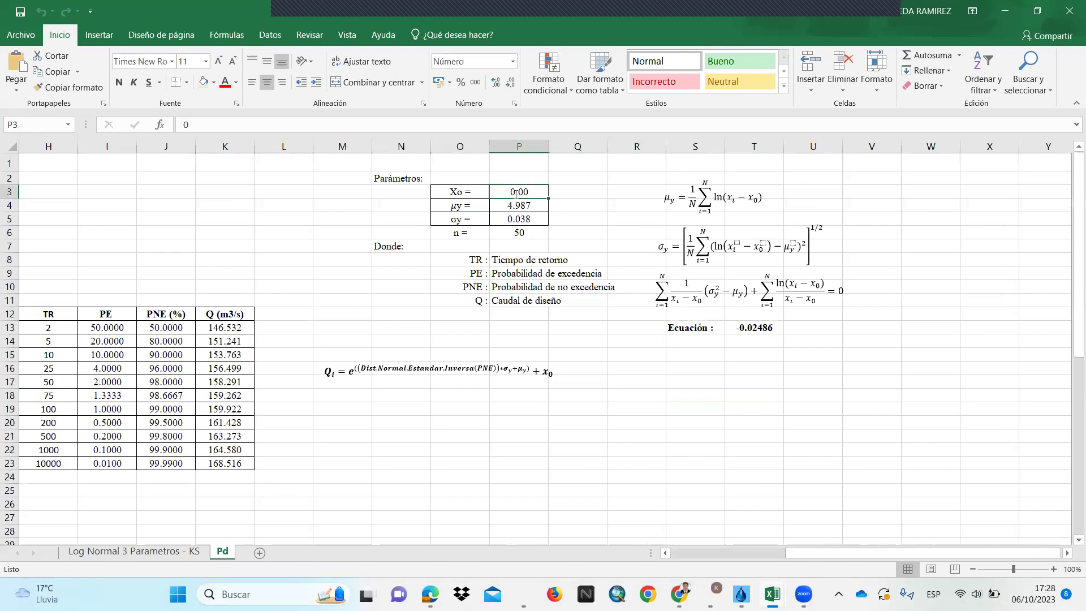
text(+)
click(136, 551)
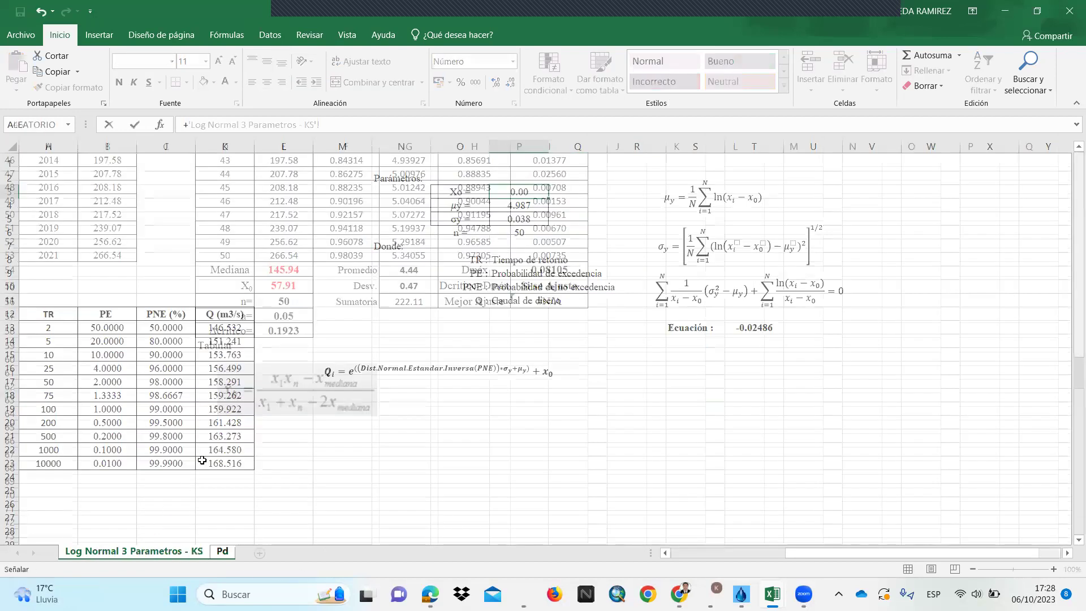
click(285, 286)
key(Return)
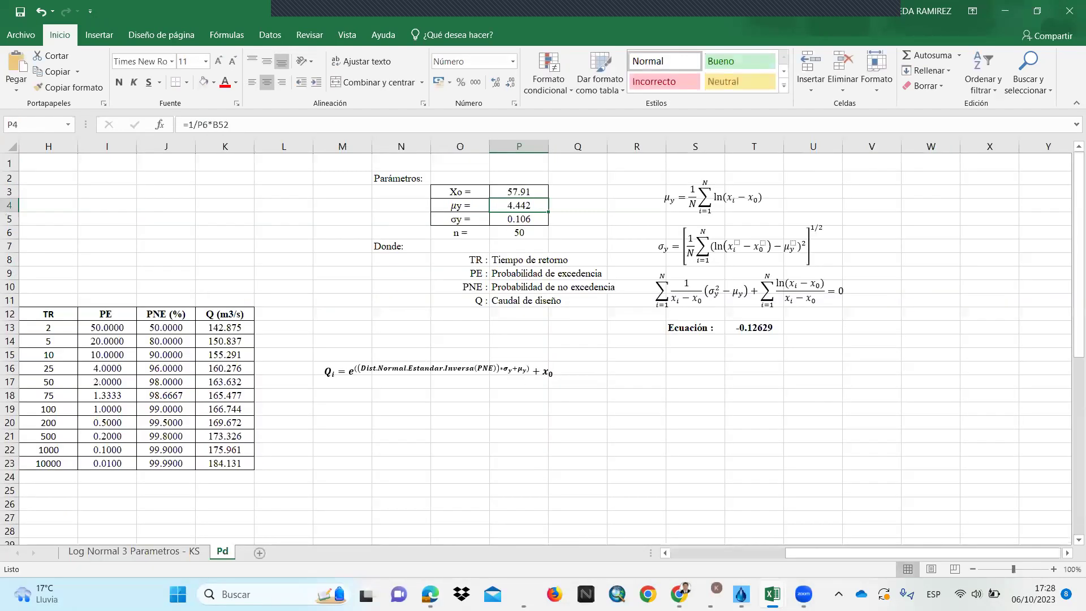
click(584, 424)
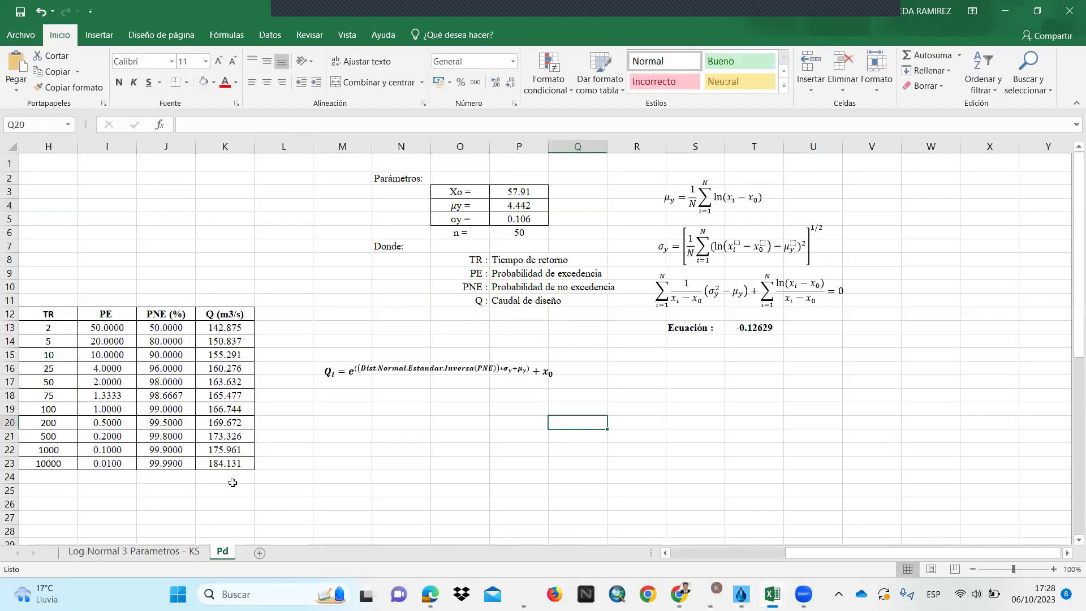
click(233, 485)
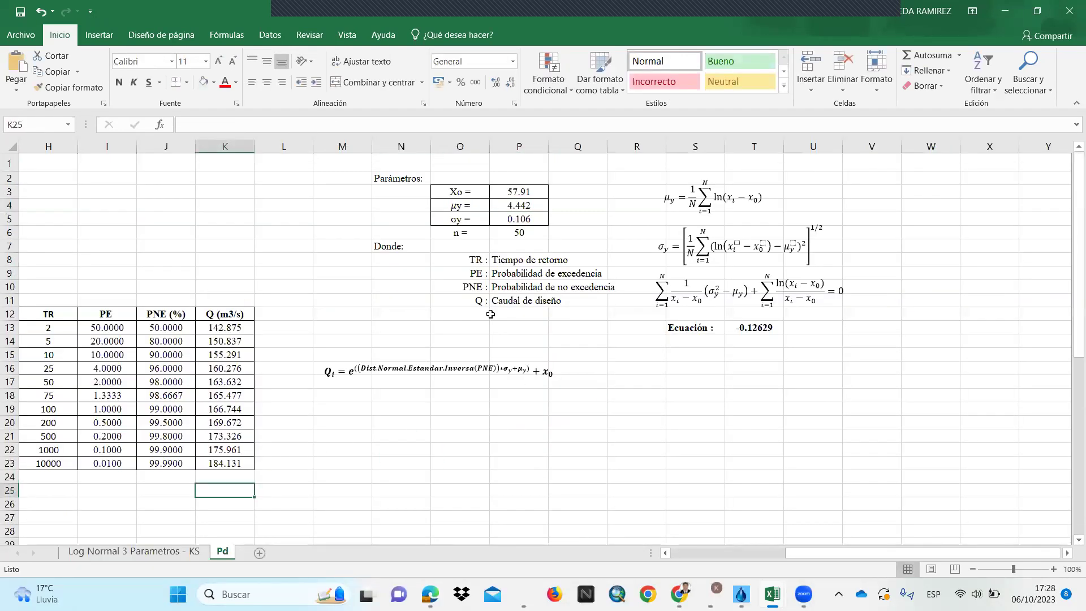
click(529, 234)
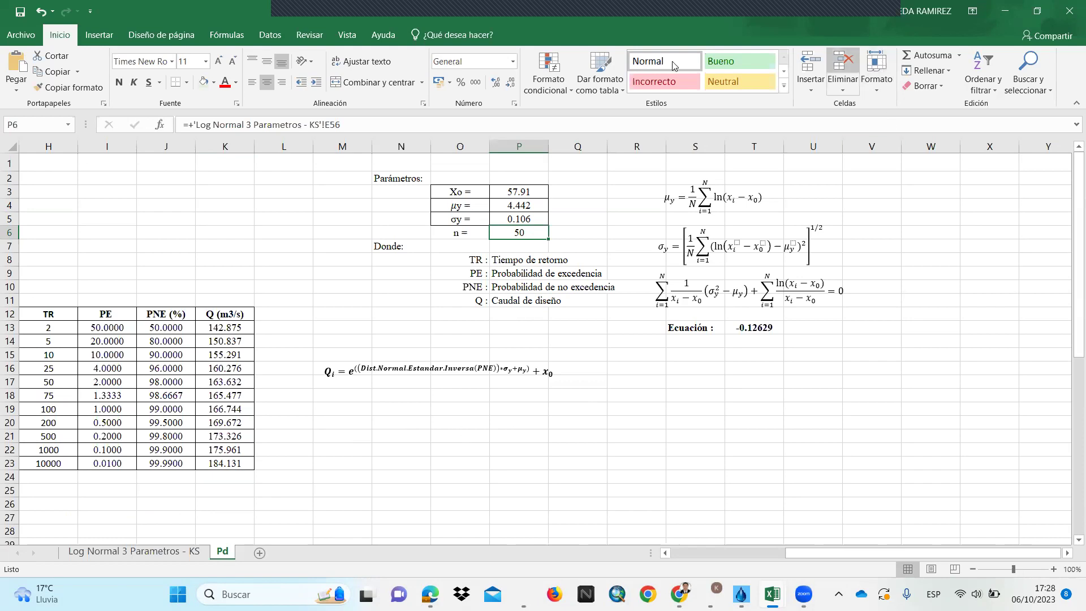
- Open Solver, clear the objective and variable cells, and set the Ecuación cell T13 as the objective
click(271, 36)
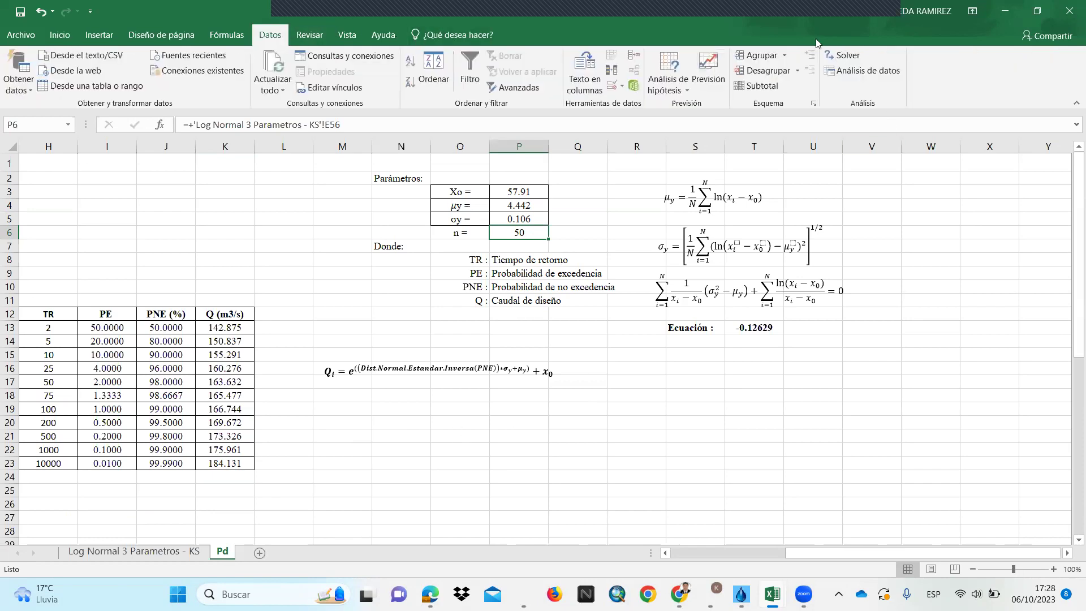
click(847, 56)
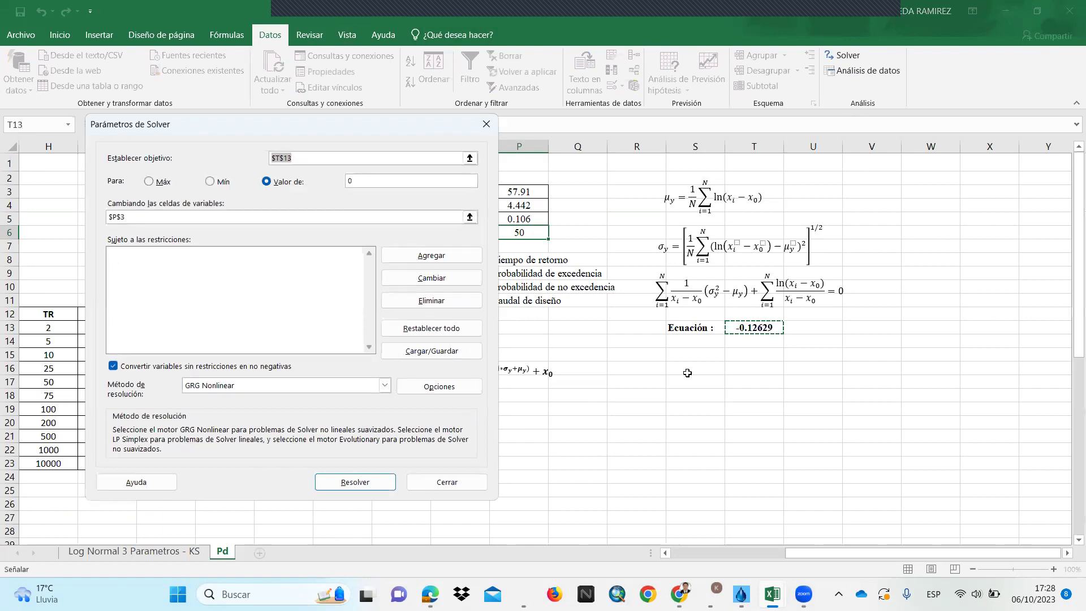
key(Delete)
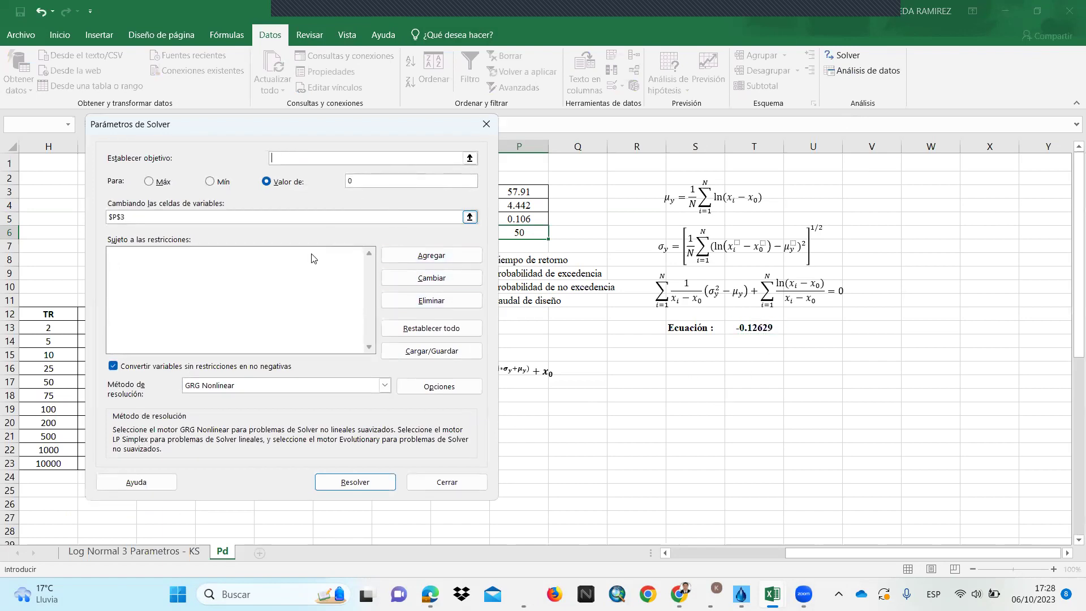
click(330, 221)
click(316, 218)
key(BackSpace)
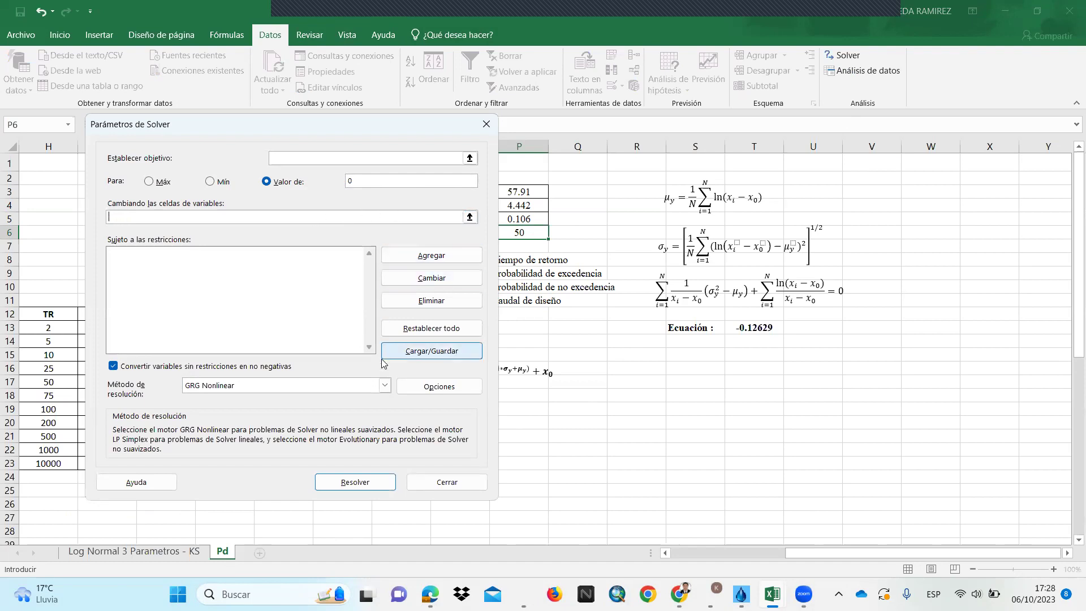
click(461, 158)
click(470, 159)
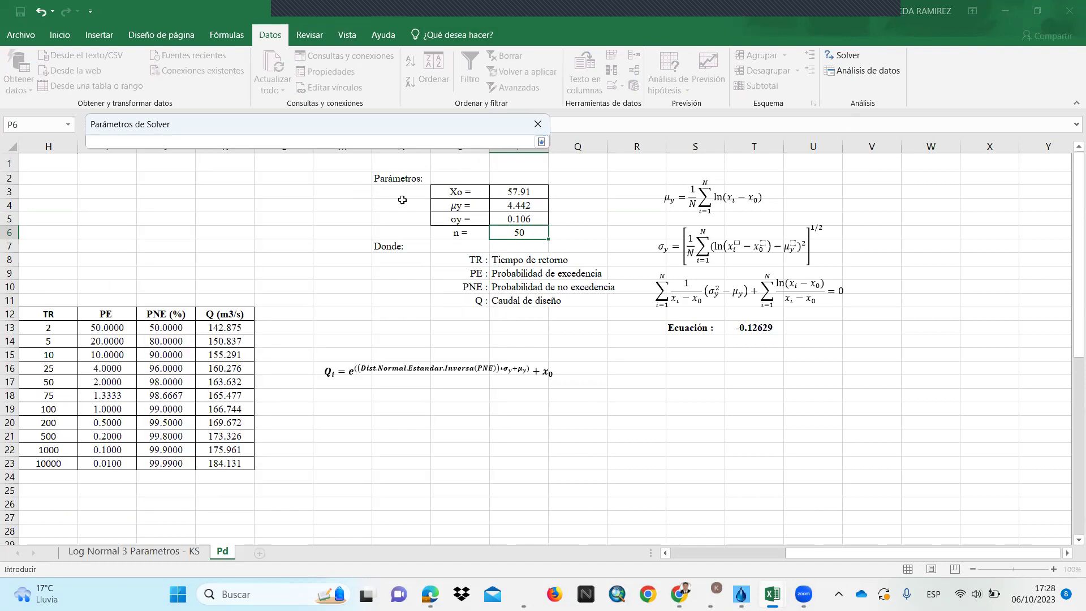
click(746, 334)
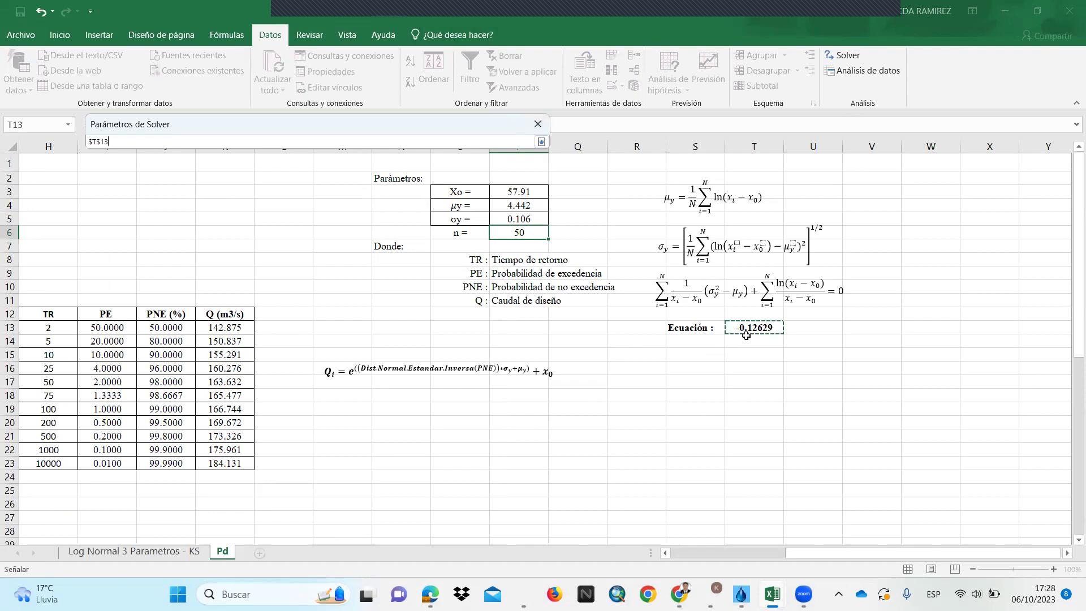
click(541, 142)
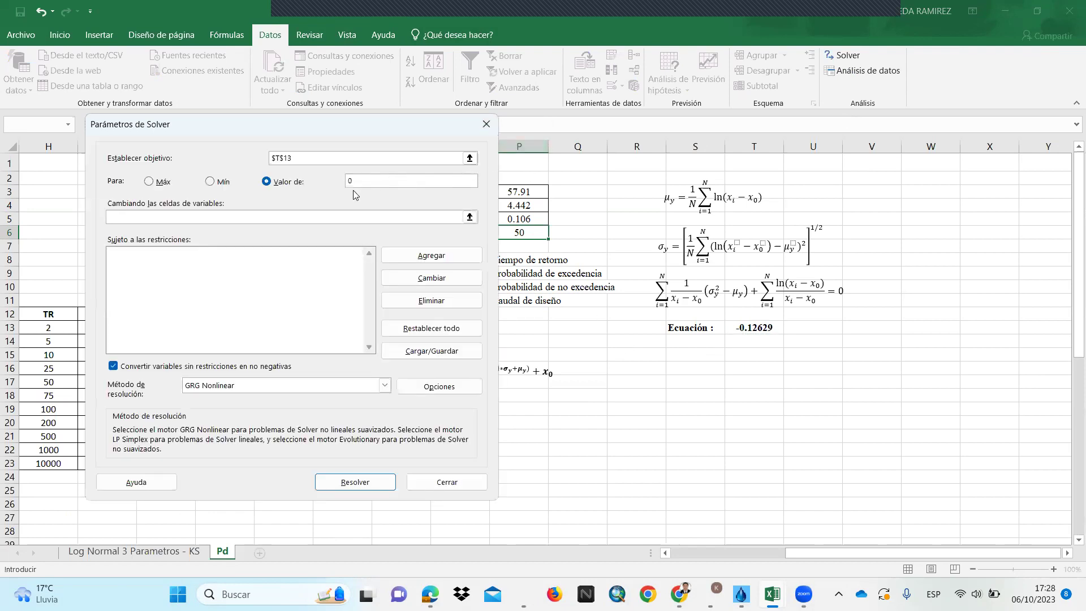
- Try to solve for a target value of 0 by changing P3, and dismiss the Solver results
click(149, 182)
click(210, 181)
click(268, 182)
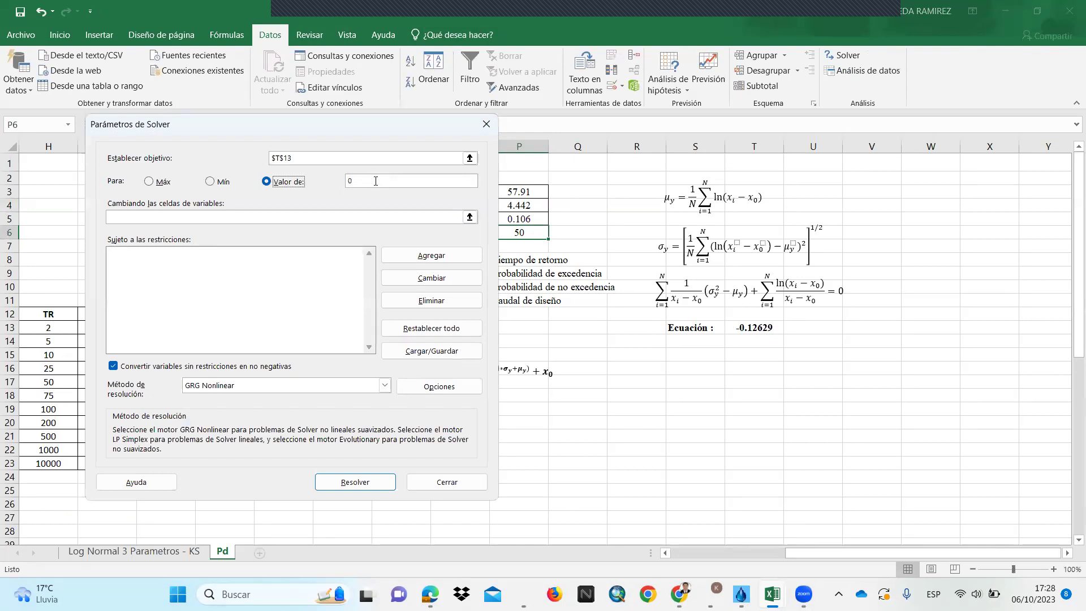
click(469, 217)
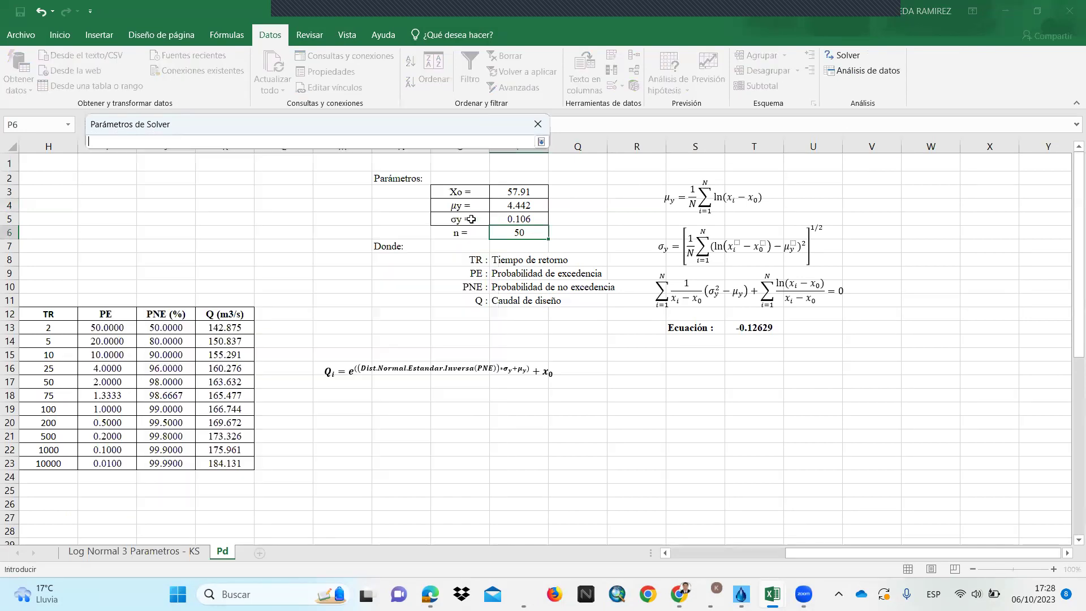
click(518, 191)
click(542, 141)
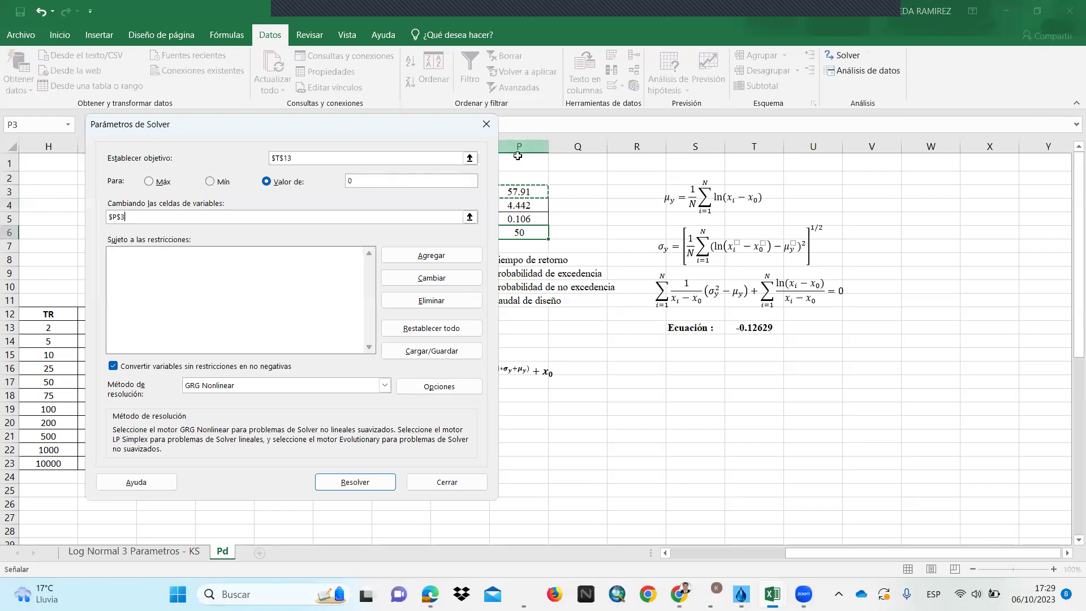
click(342, 482)
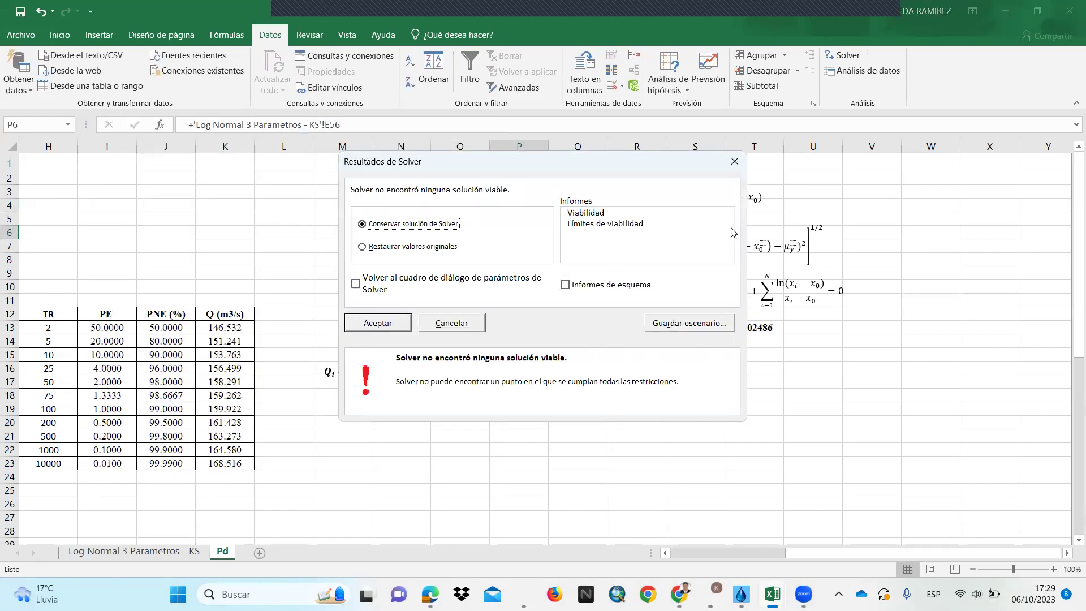
click(734, 162)
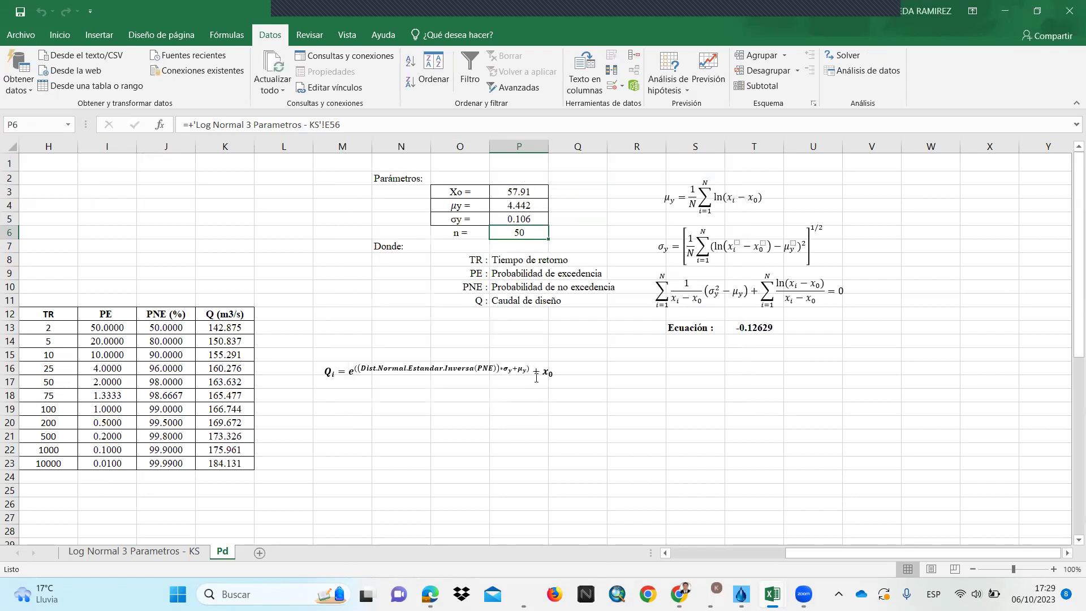
click(570, 411)
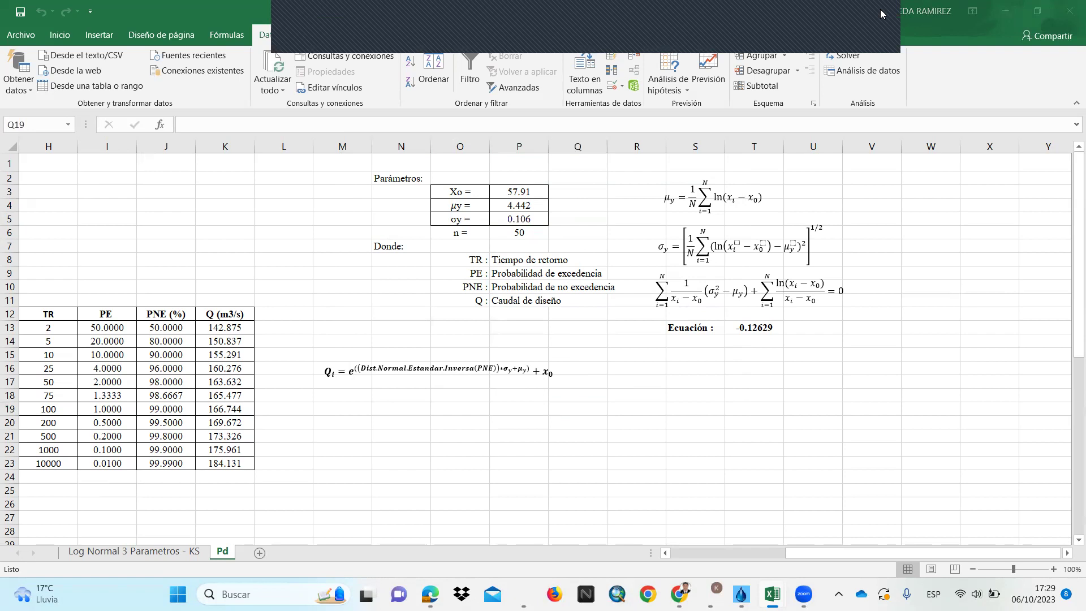
- Reopen Solver and reselect T13 as the objective cell, with the target value at 0
click(883, 51)
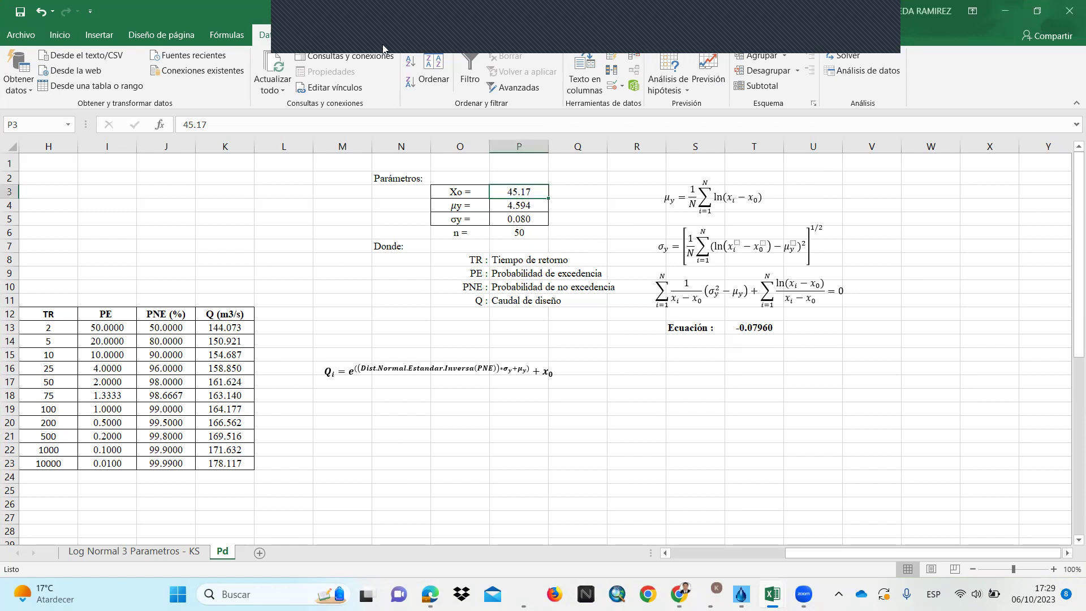
click(847, 56)
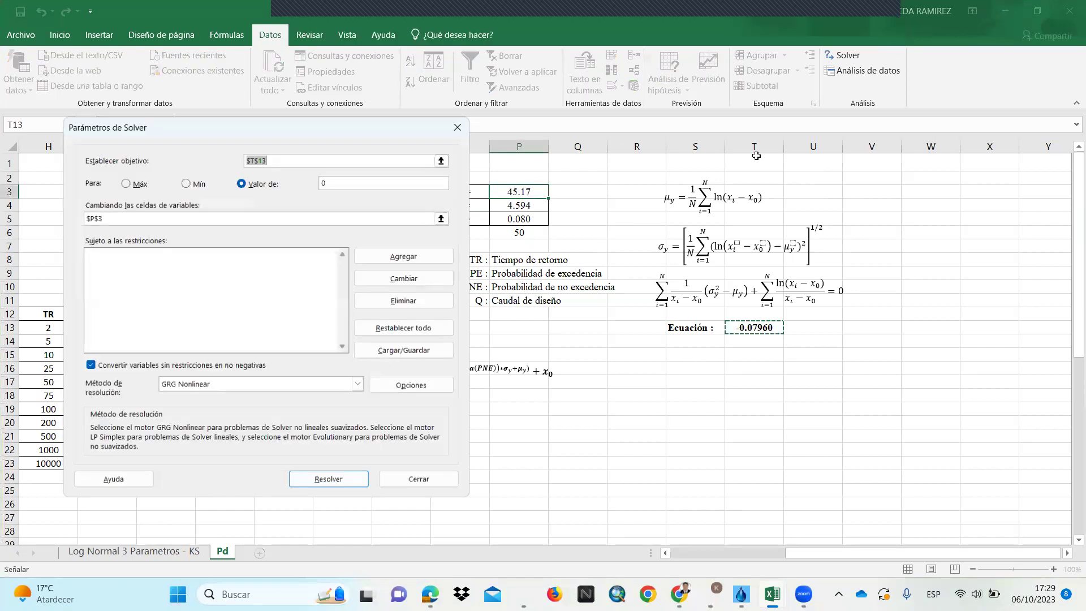
click(87, 366)
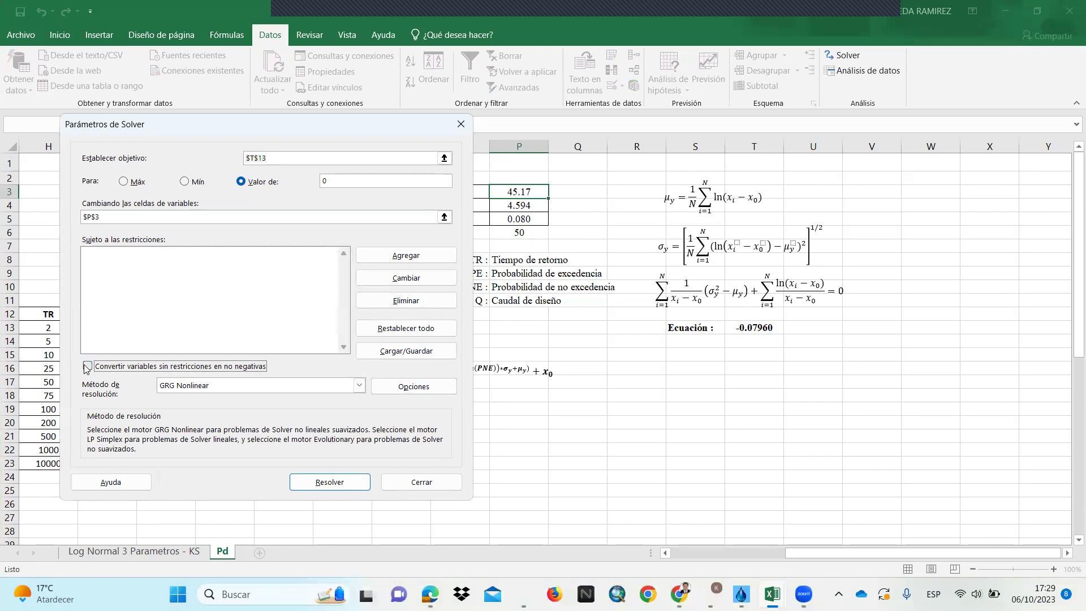
click(444, 158)
click(755, 327)
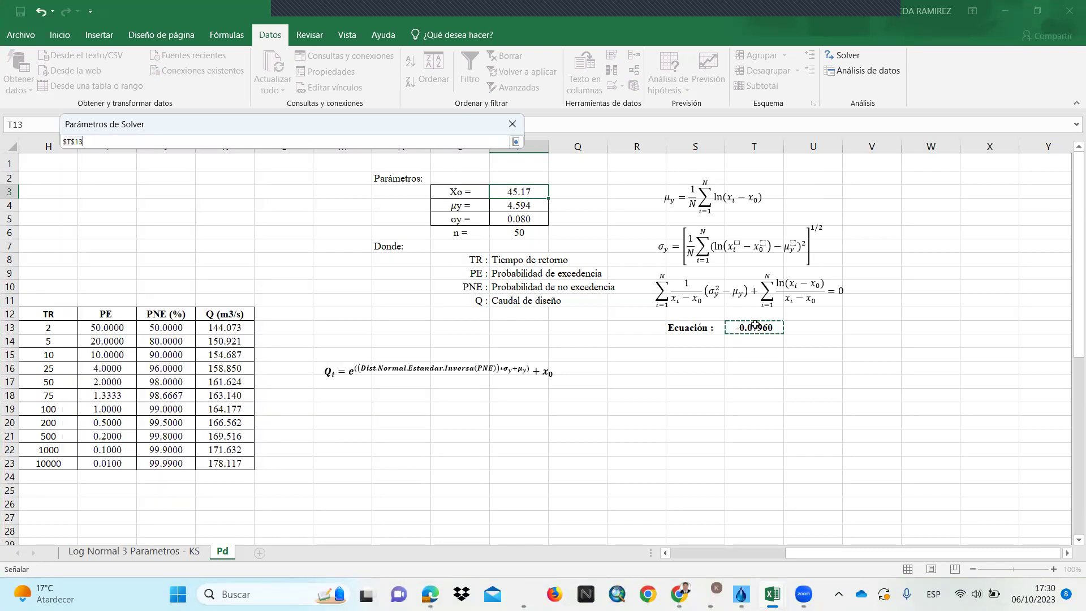
click(517, 142)
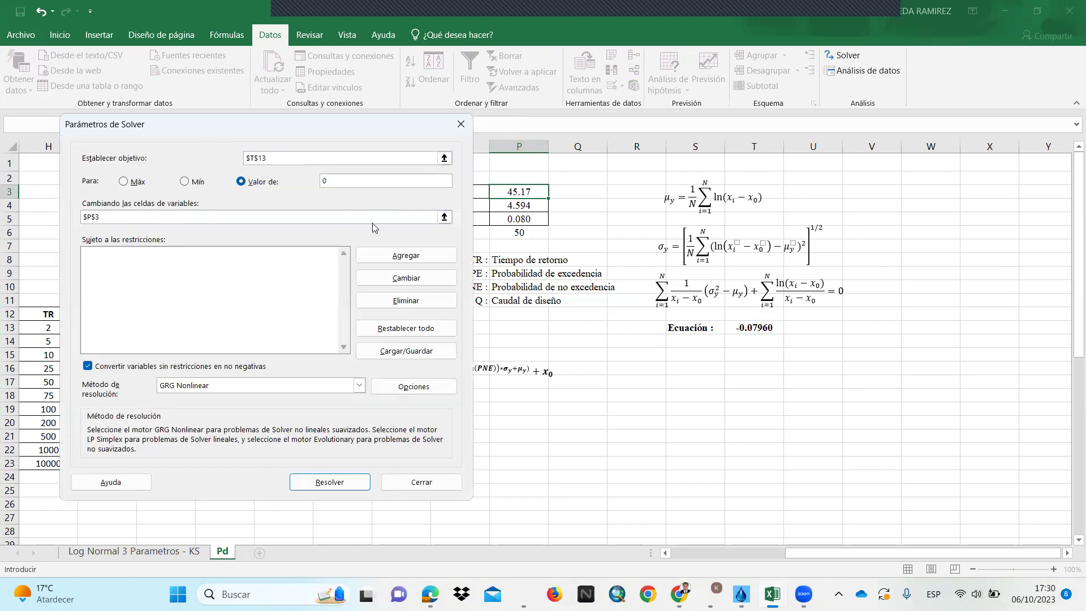
- Reselect the Xo cell P3 as the variable, try solving with GRG Nonlinear and discard the Solver results
click(444, 220)
click(518, 193)
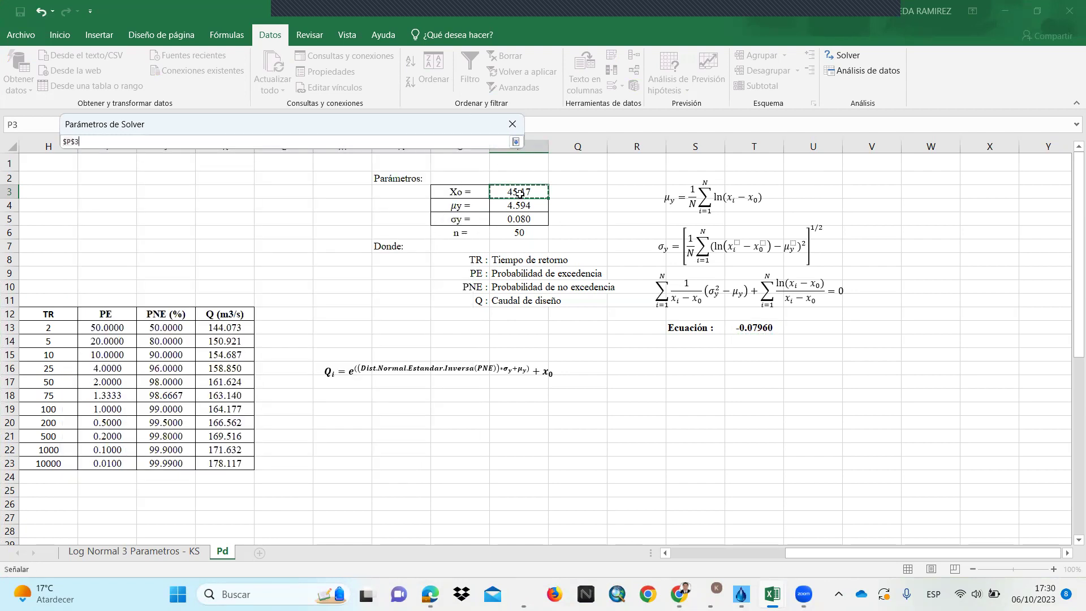
click(516, 142)
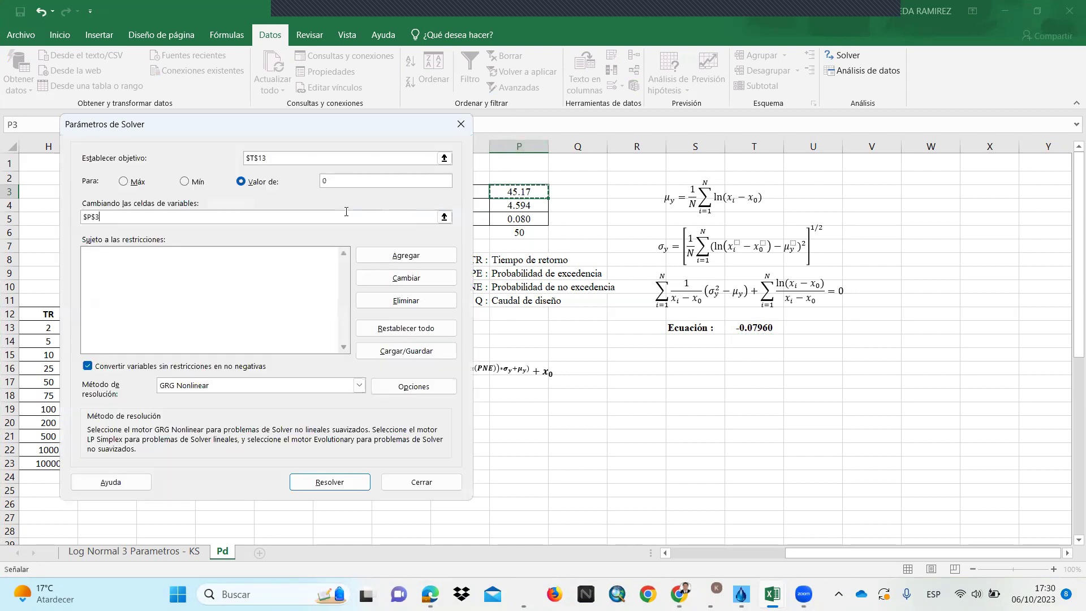
click(316, 484)
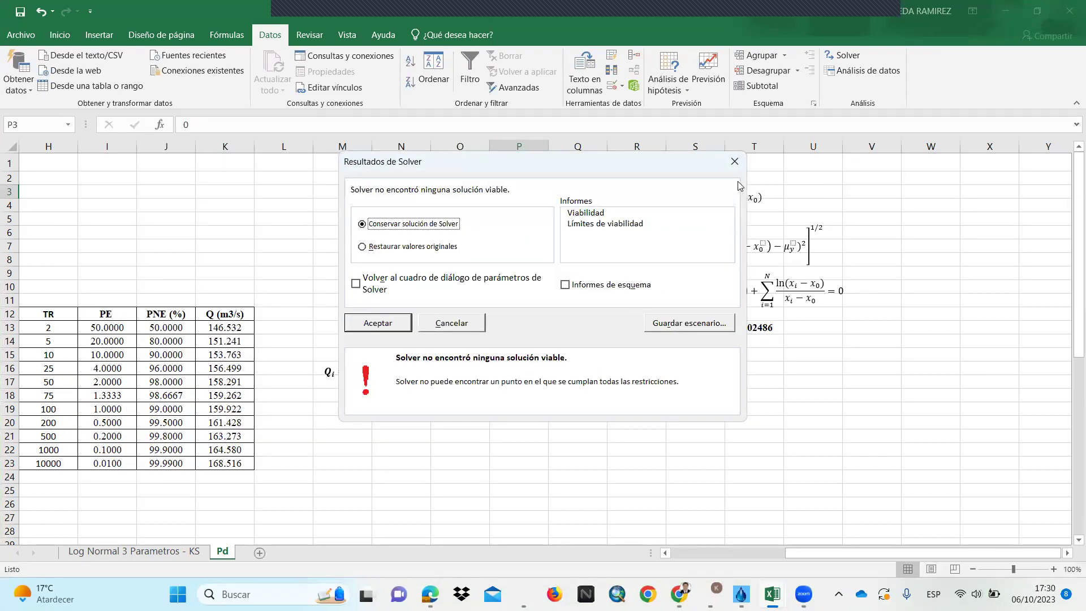
click(734, 161)
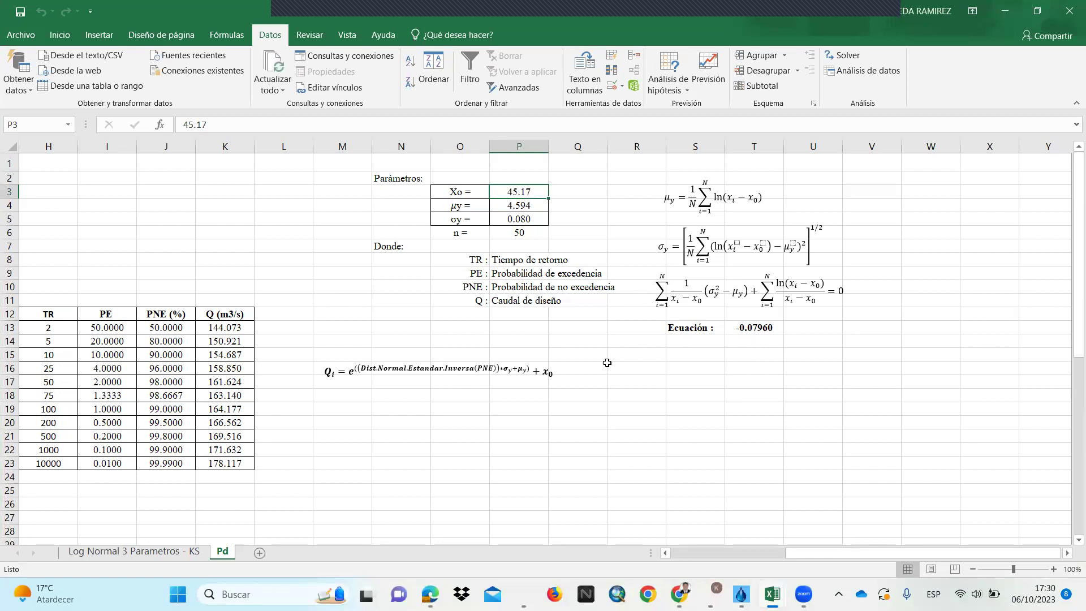
- Look over the Log Normal 3 Parametros - KS results, and examine the Pd calculation table down to its Sumatoria row
scroll(605, 364, down, 2)
scroll(604, 364, up, 2)
click(169, 555)
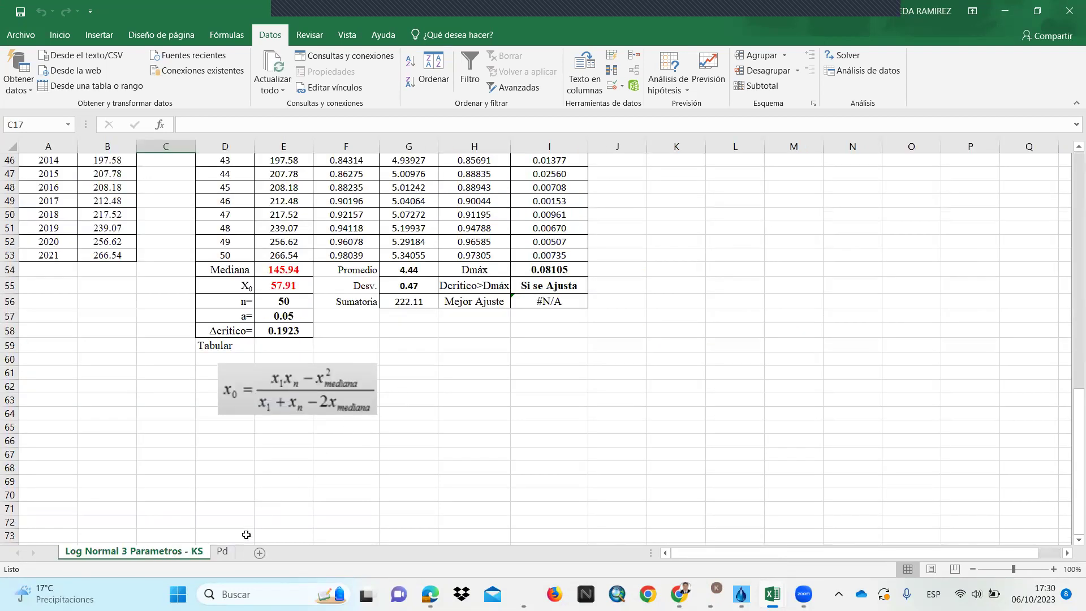
click(224, 552)
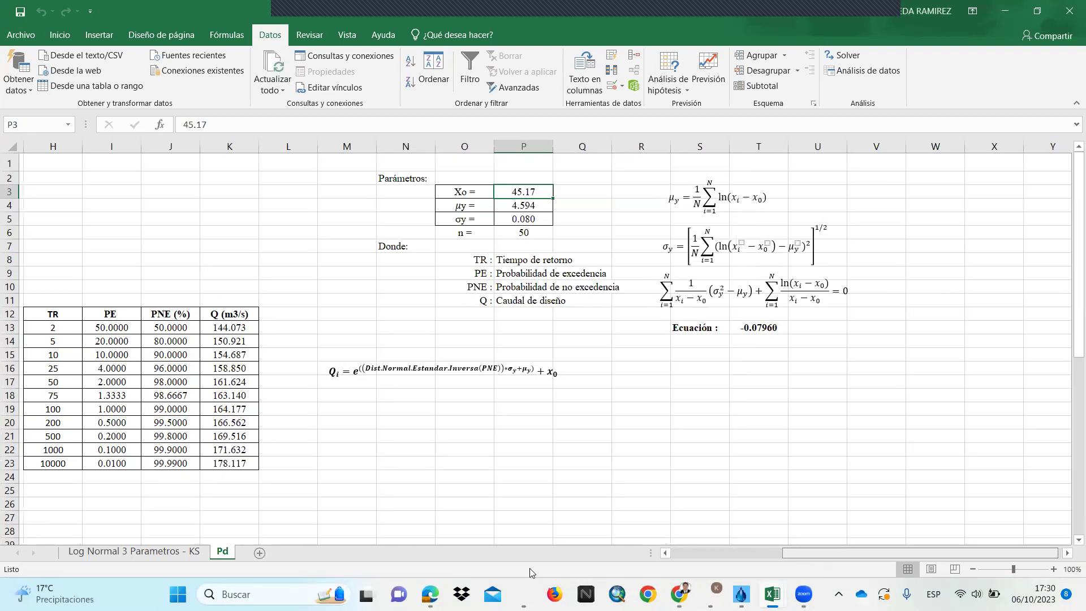
scroll(323, 438, down, 3)
scroll(321, 433, down, 6)
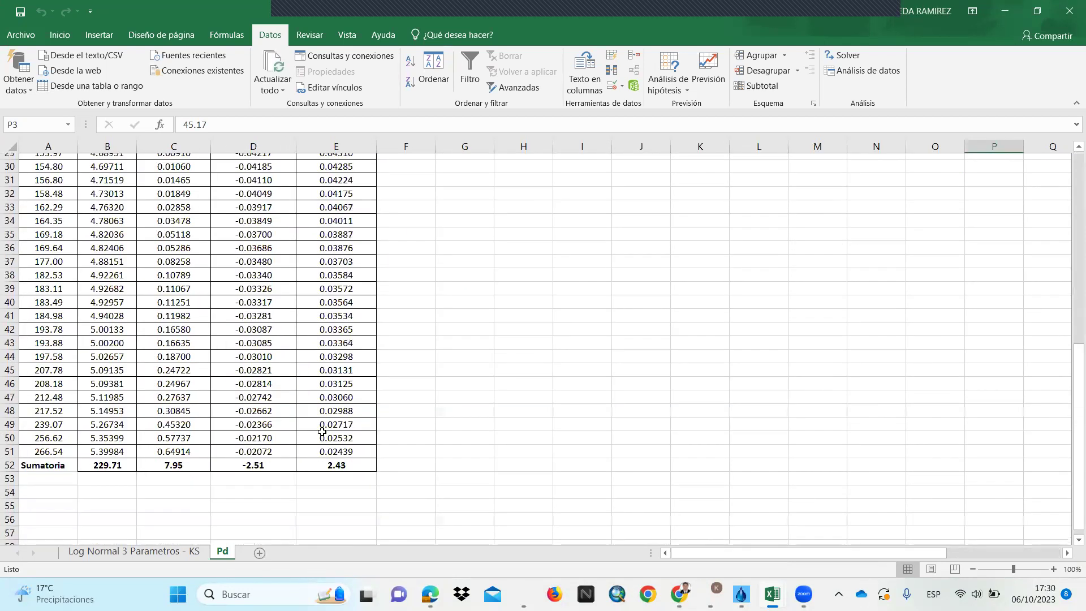
scroll(300, 472, down, 1)
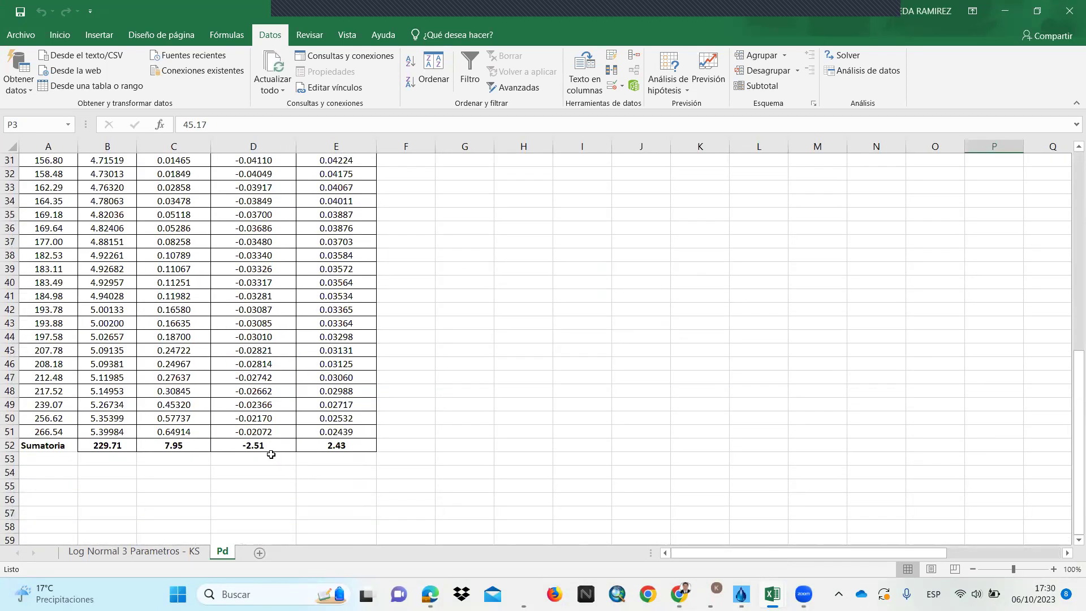
scroll(289, 453, up, 9)
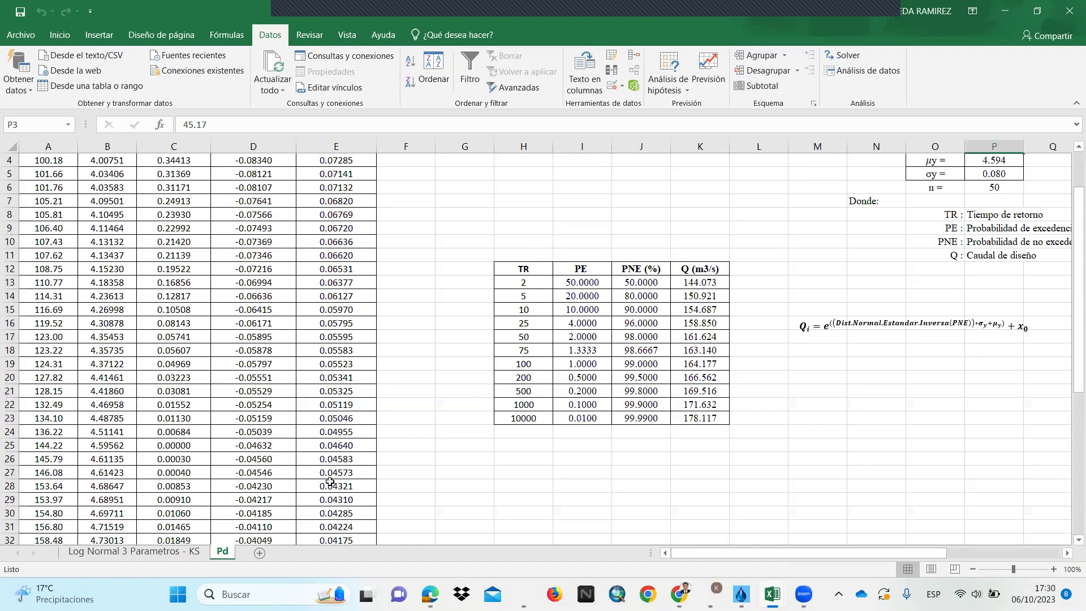
scroll(329, 482, up, 1)
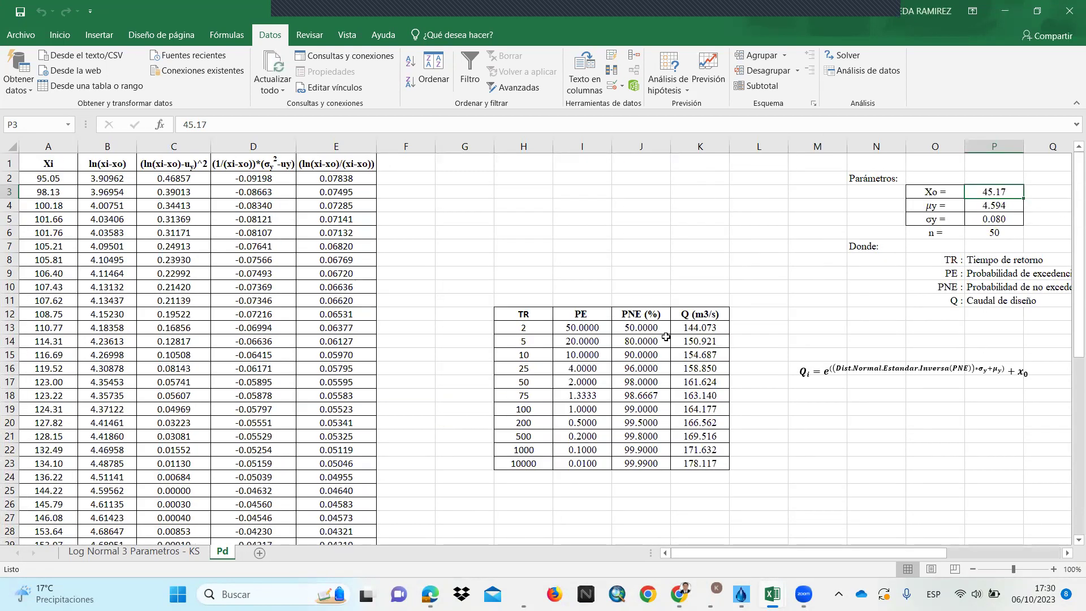
- Highlight the design discharges in K13:K23 and inspect the formulas in cells D5 and E11 of the calculation table
drag(684, 327, 731, 465)
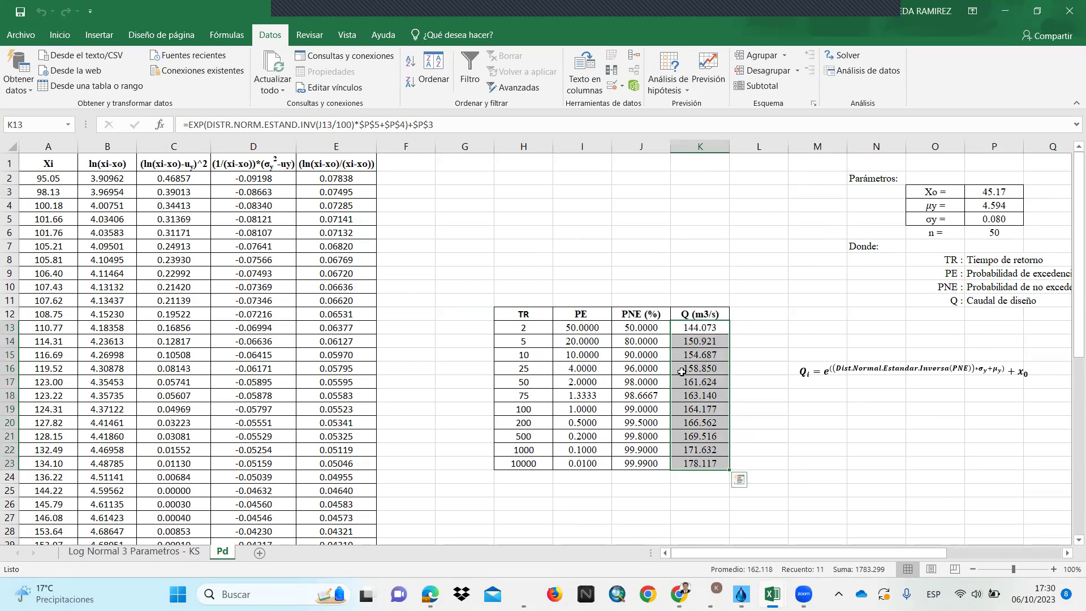
click(769, 339)
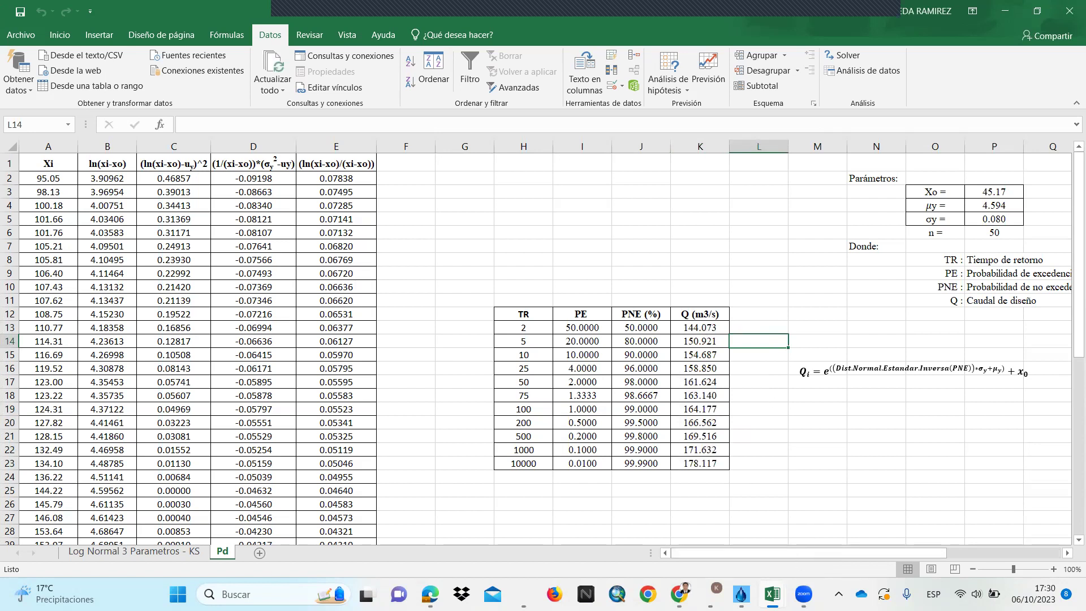
mouse_move(773, 594)
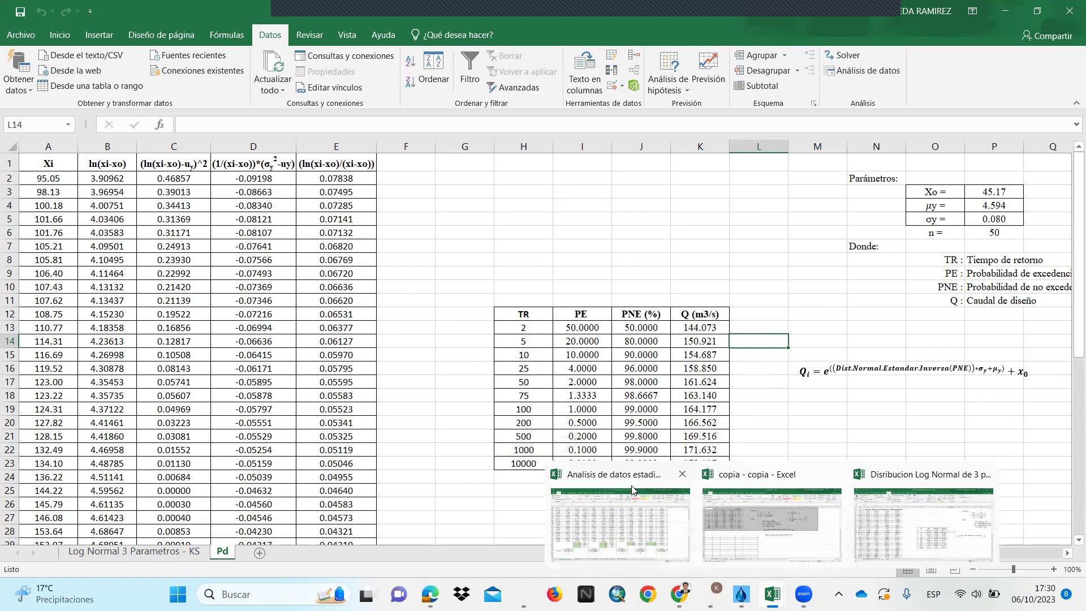
click(571, 235)
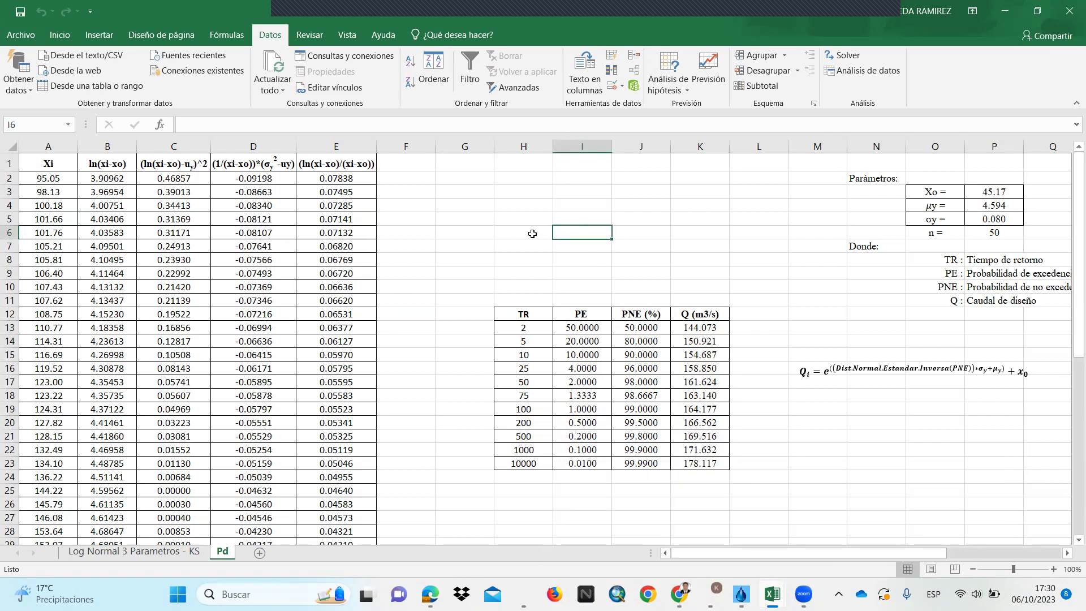
click(265, 224)
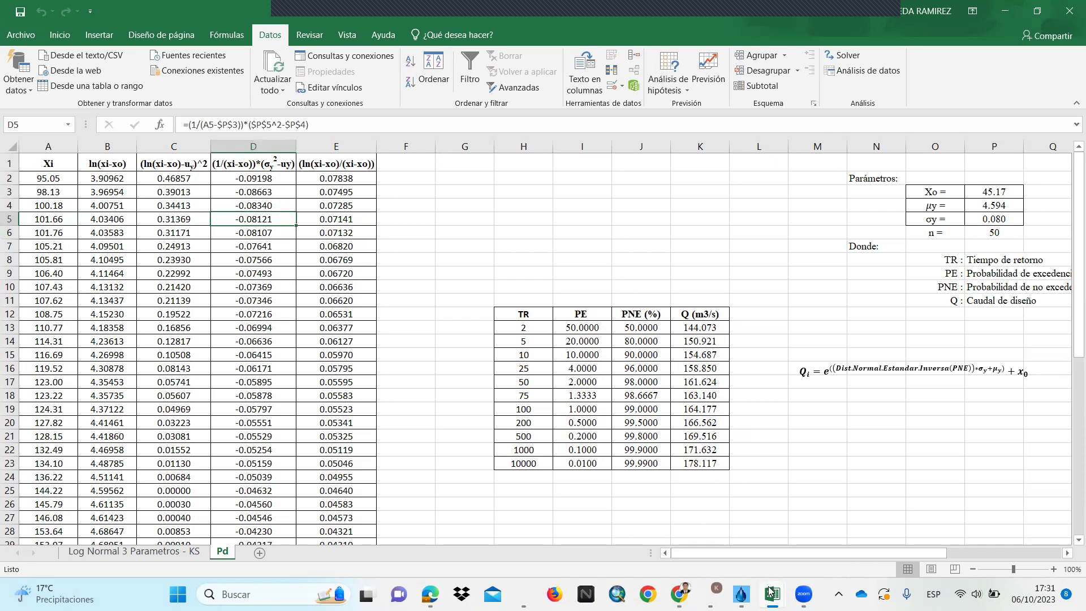
click(346, 302)
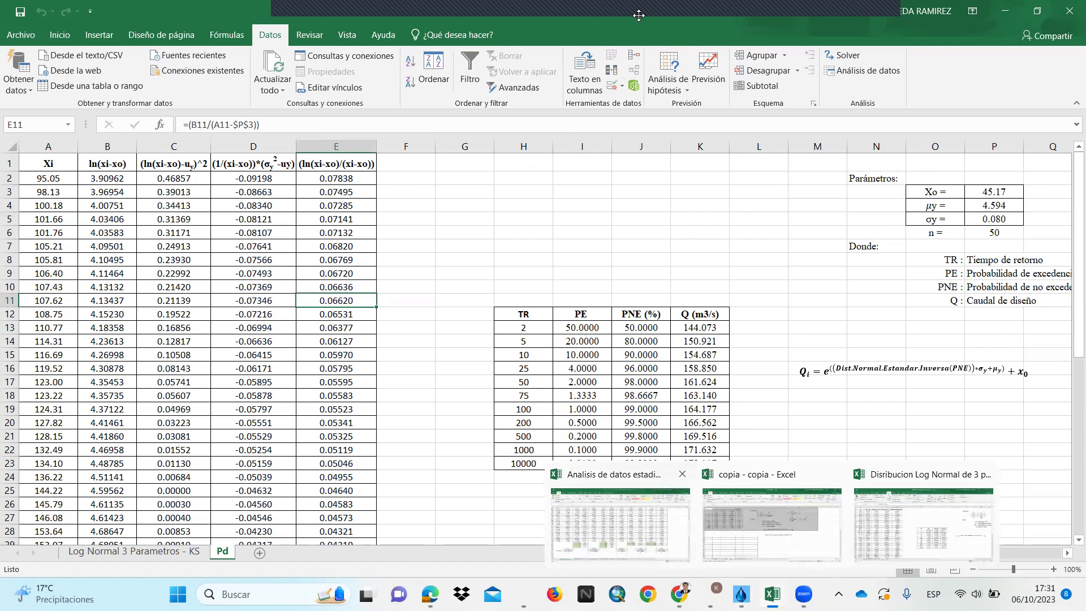